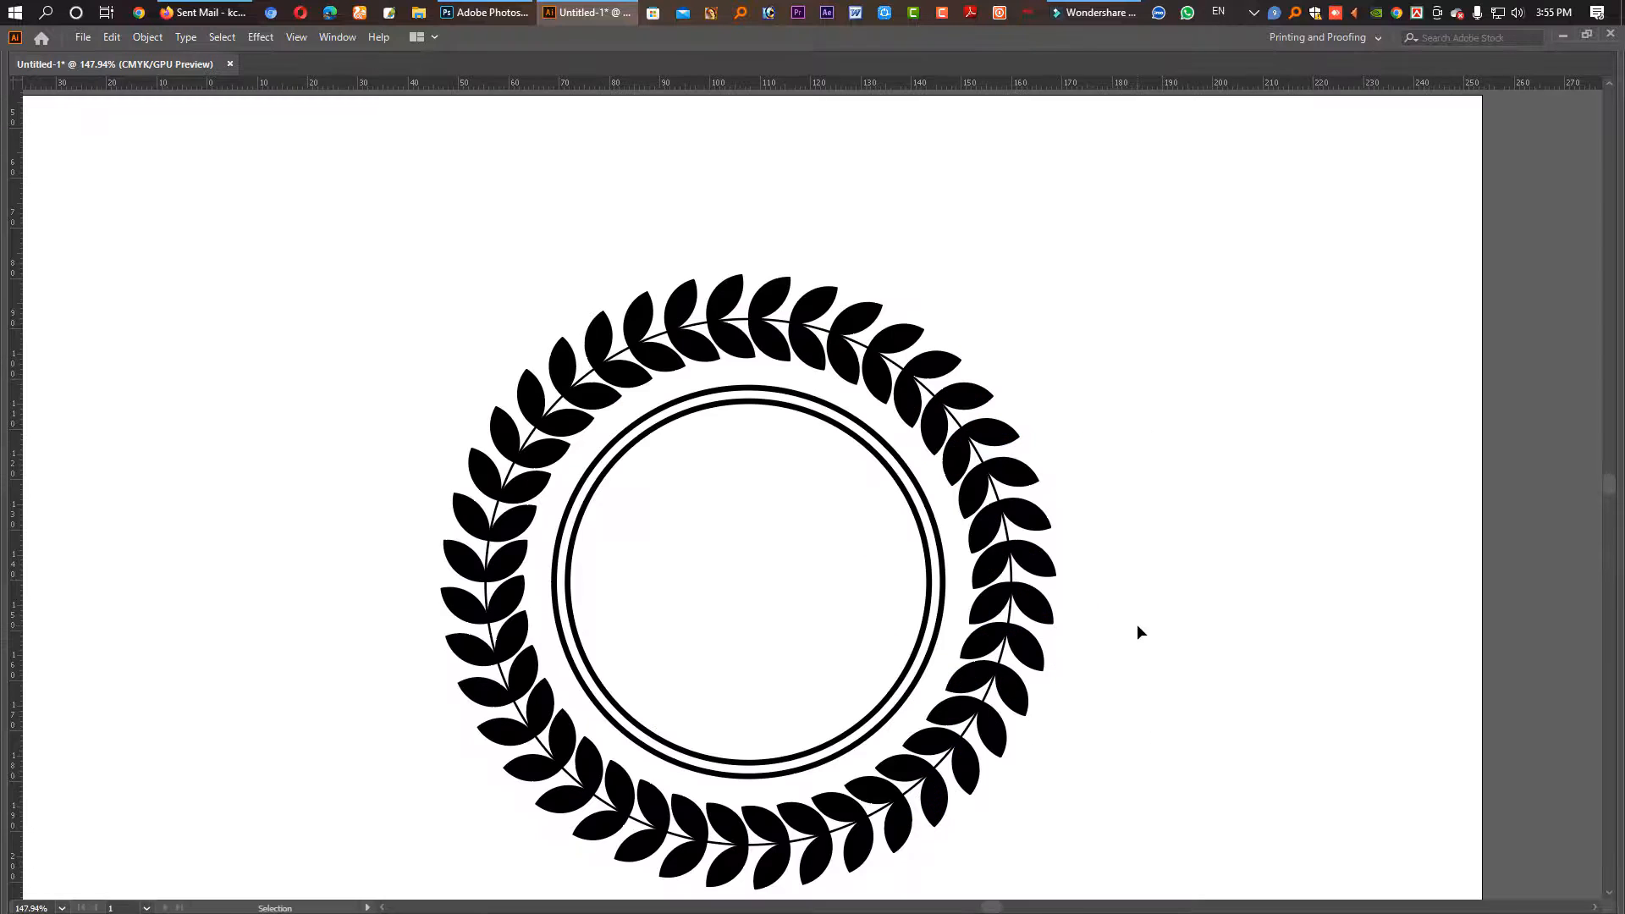
Step: Bring back the hidden panels and draw a small upright ellipse on the empty artboard
drag(1141, 664, 1086, 550)
key(Tab)
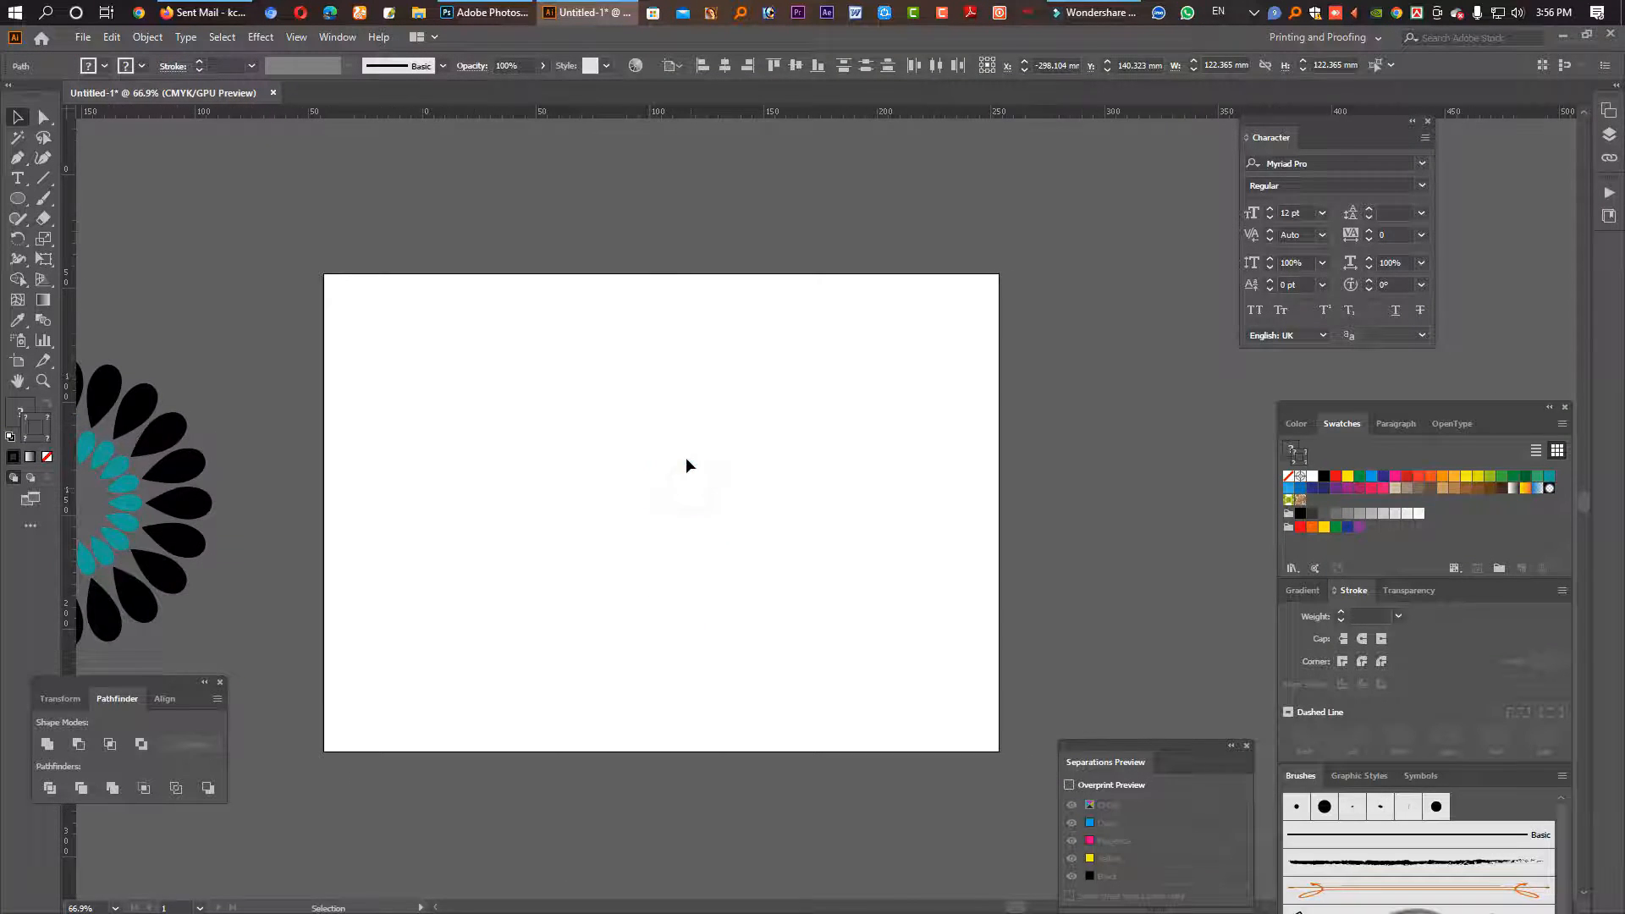
click(686, 460)
scroll(682, 455, up, 1)
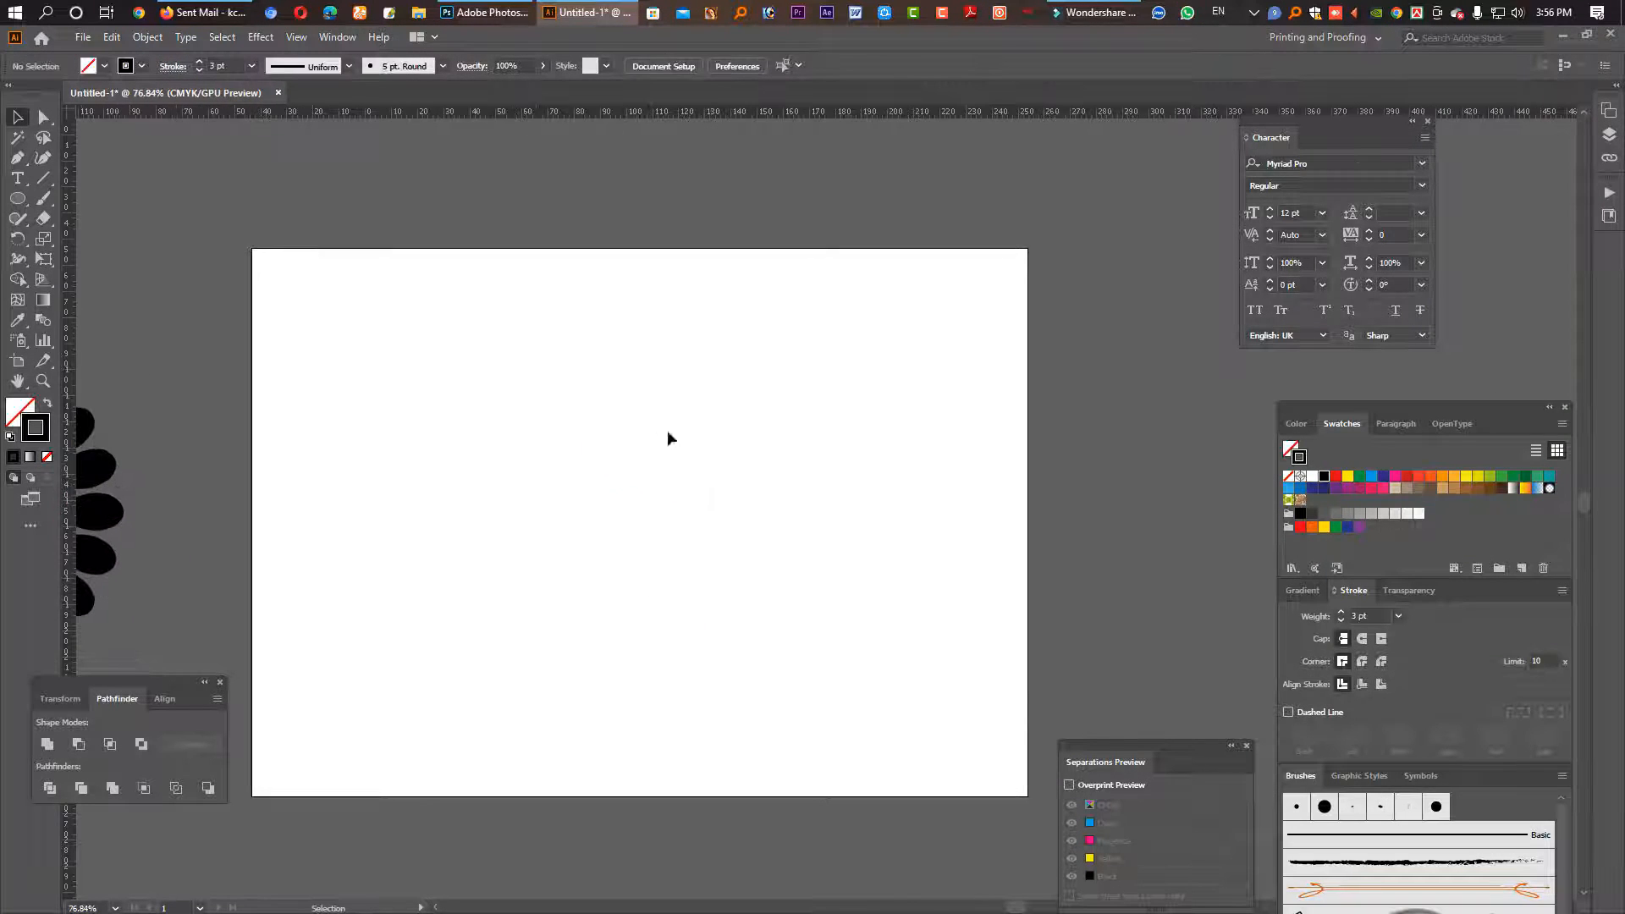
click(18, 198)
drag(450, 385, 473, 433)
key(v)
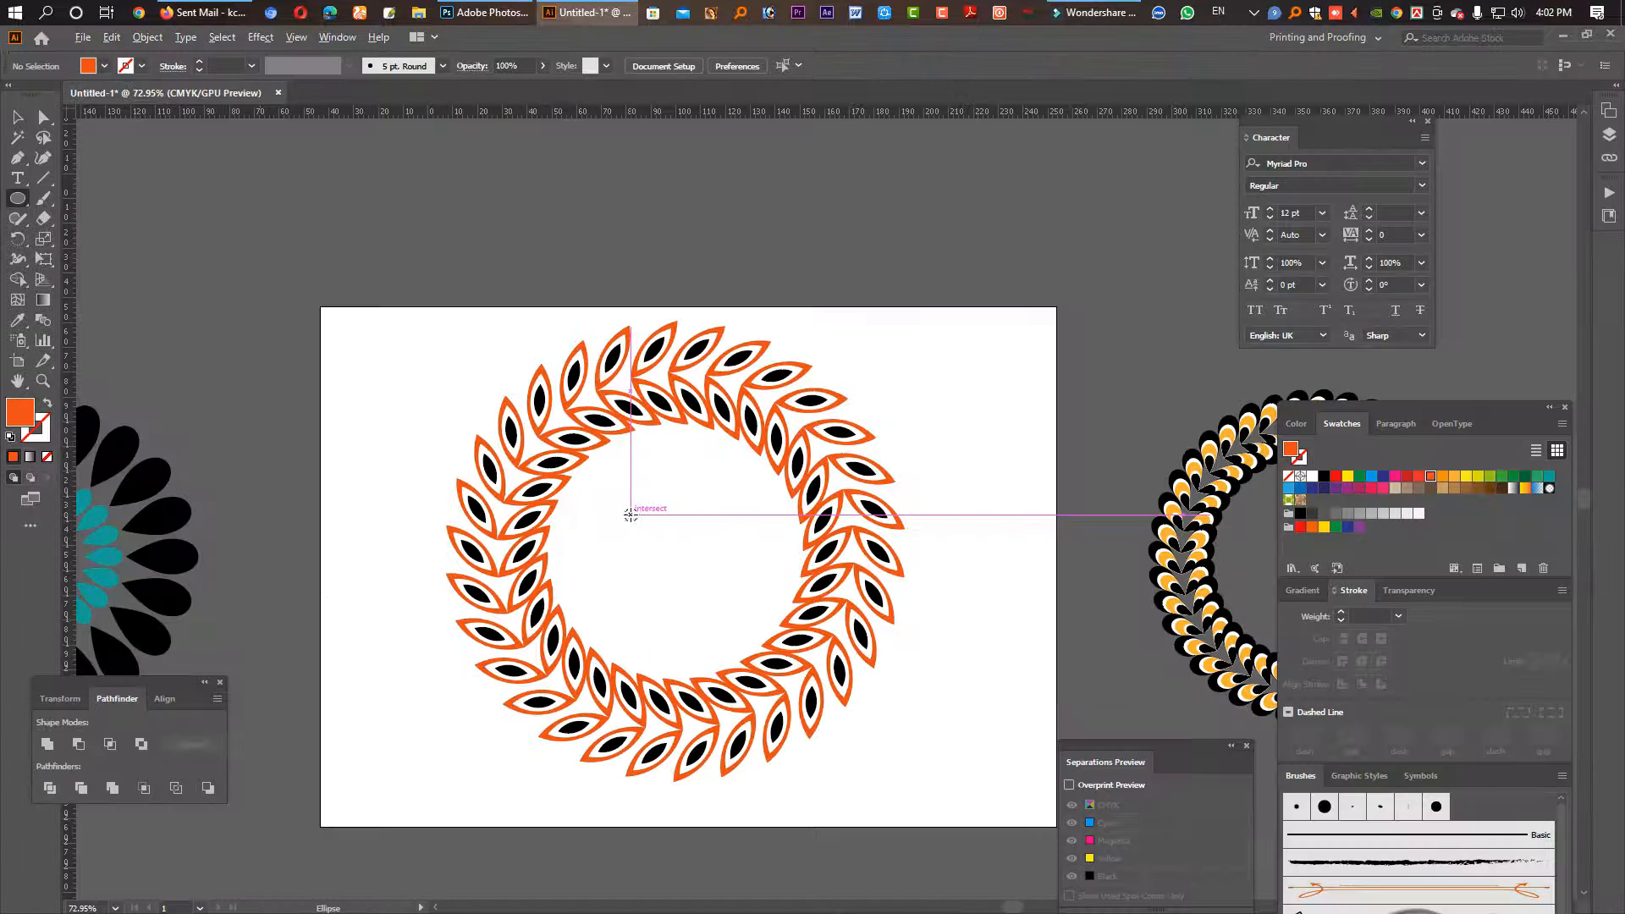
Step: Draw a circle about 144 mm wide along the middle of the leaf wreath, with an orange stroke and no fill
drag(627, 515, 866, 739)
key(v)
key(shift+x)
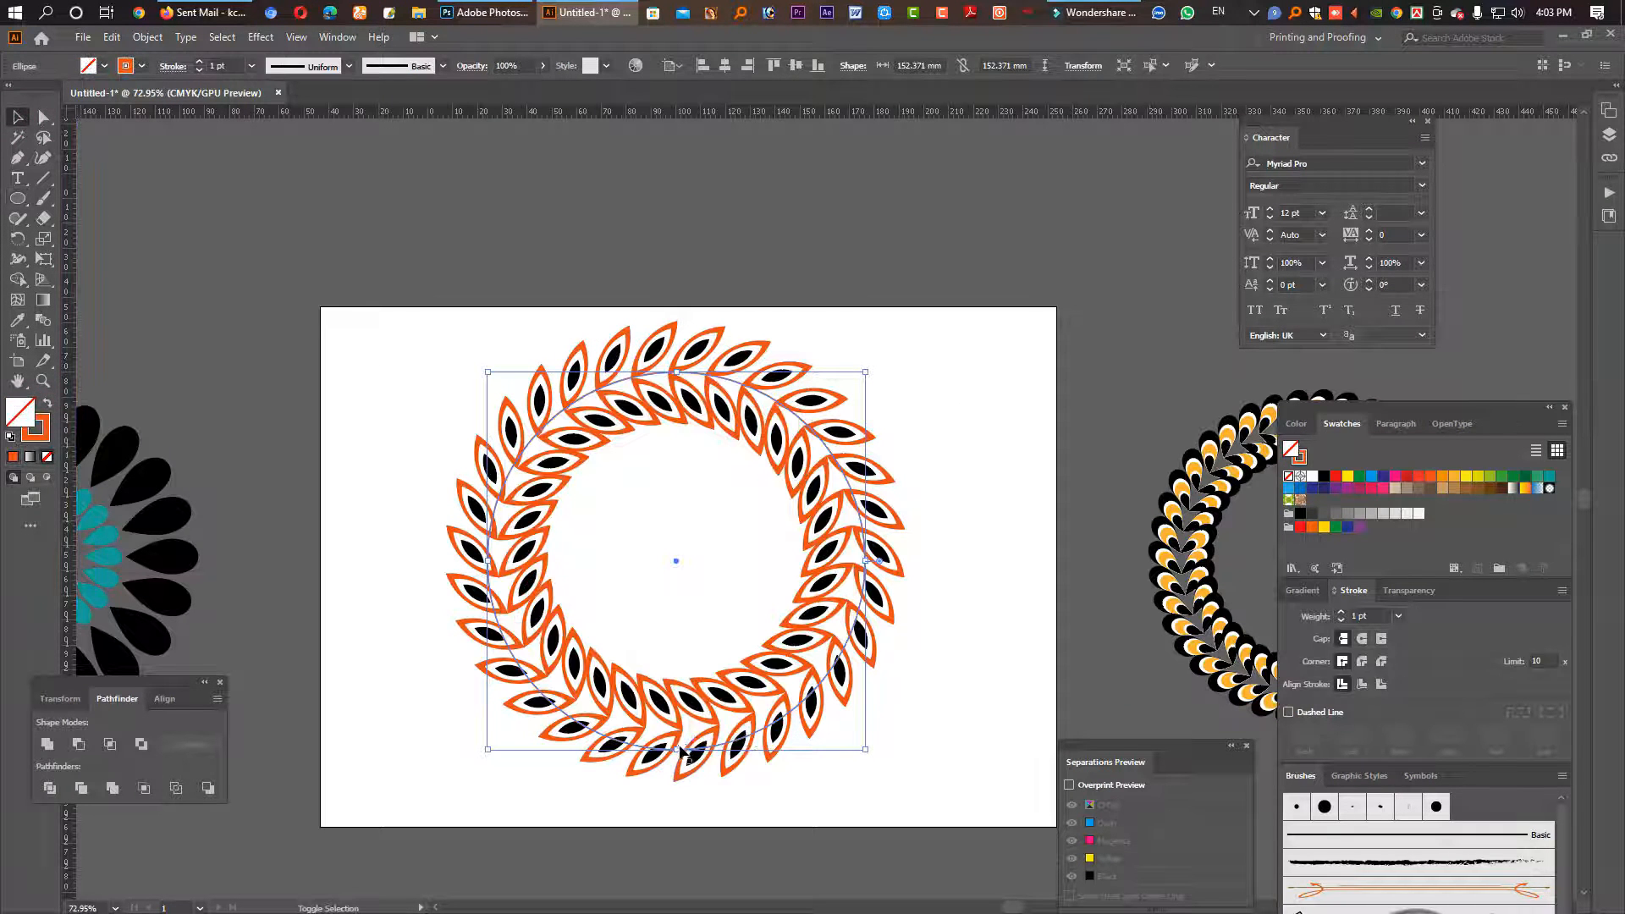
drag(676, 749, 677, 729)
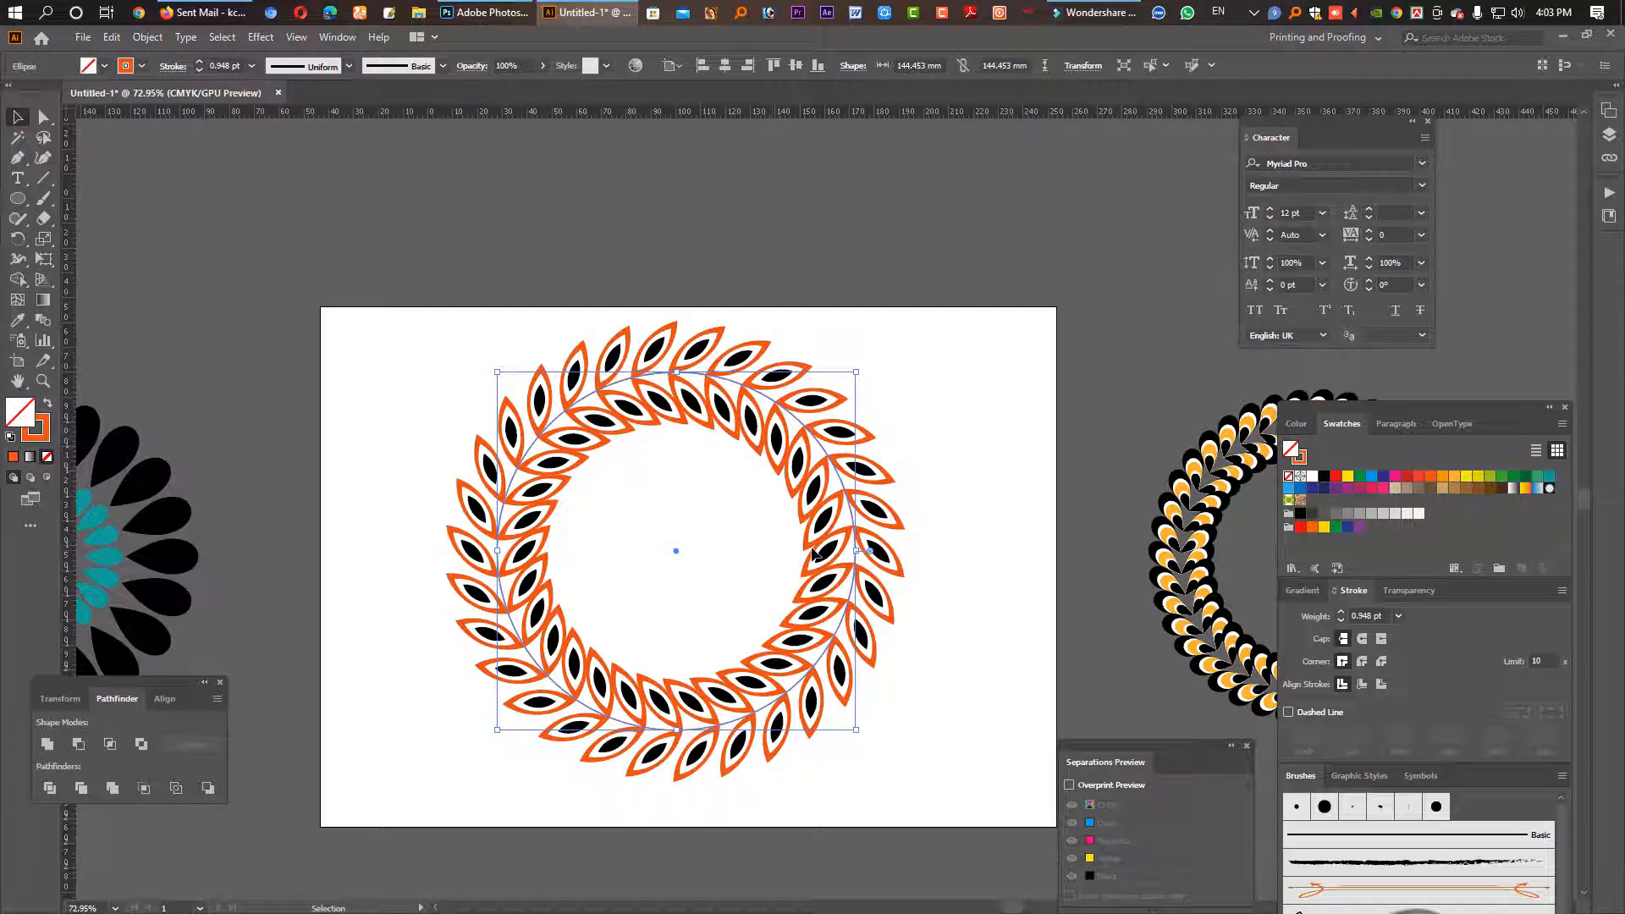
Step: Change the circle's stroke to black and increase its stroke weight
click(1323, 476)
click(1339, 615)
click(1339, 615)
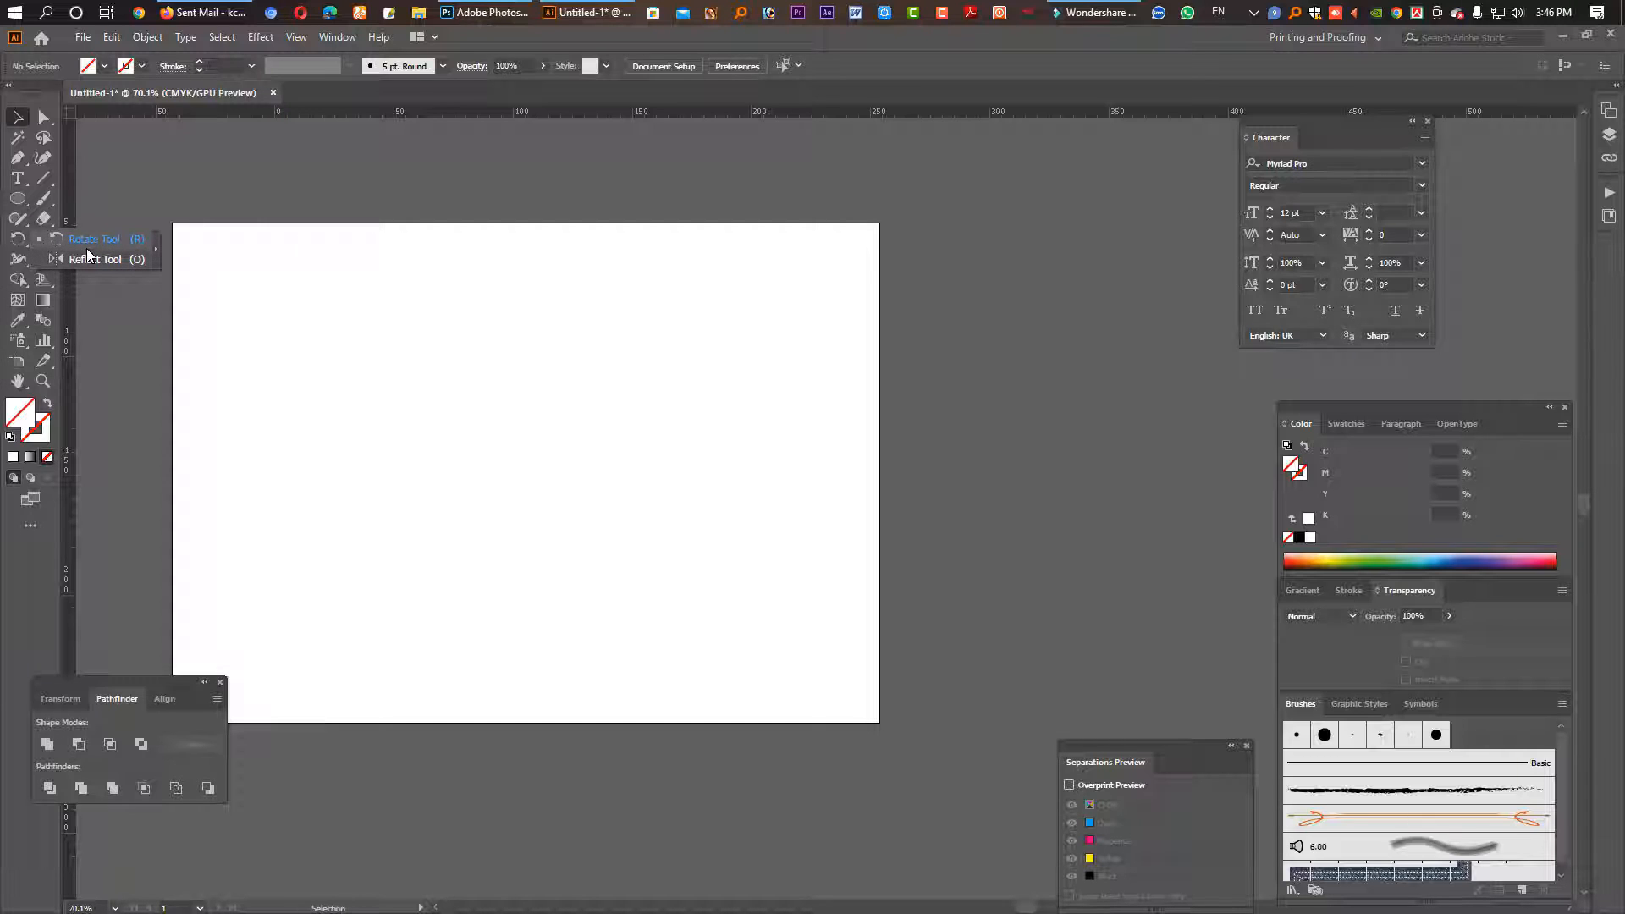
Step: Draw a vertical line about 235 mm long across the artboard and give it a black stroke
drag(234, 356, 358, 357)
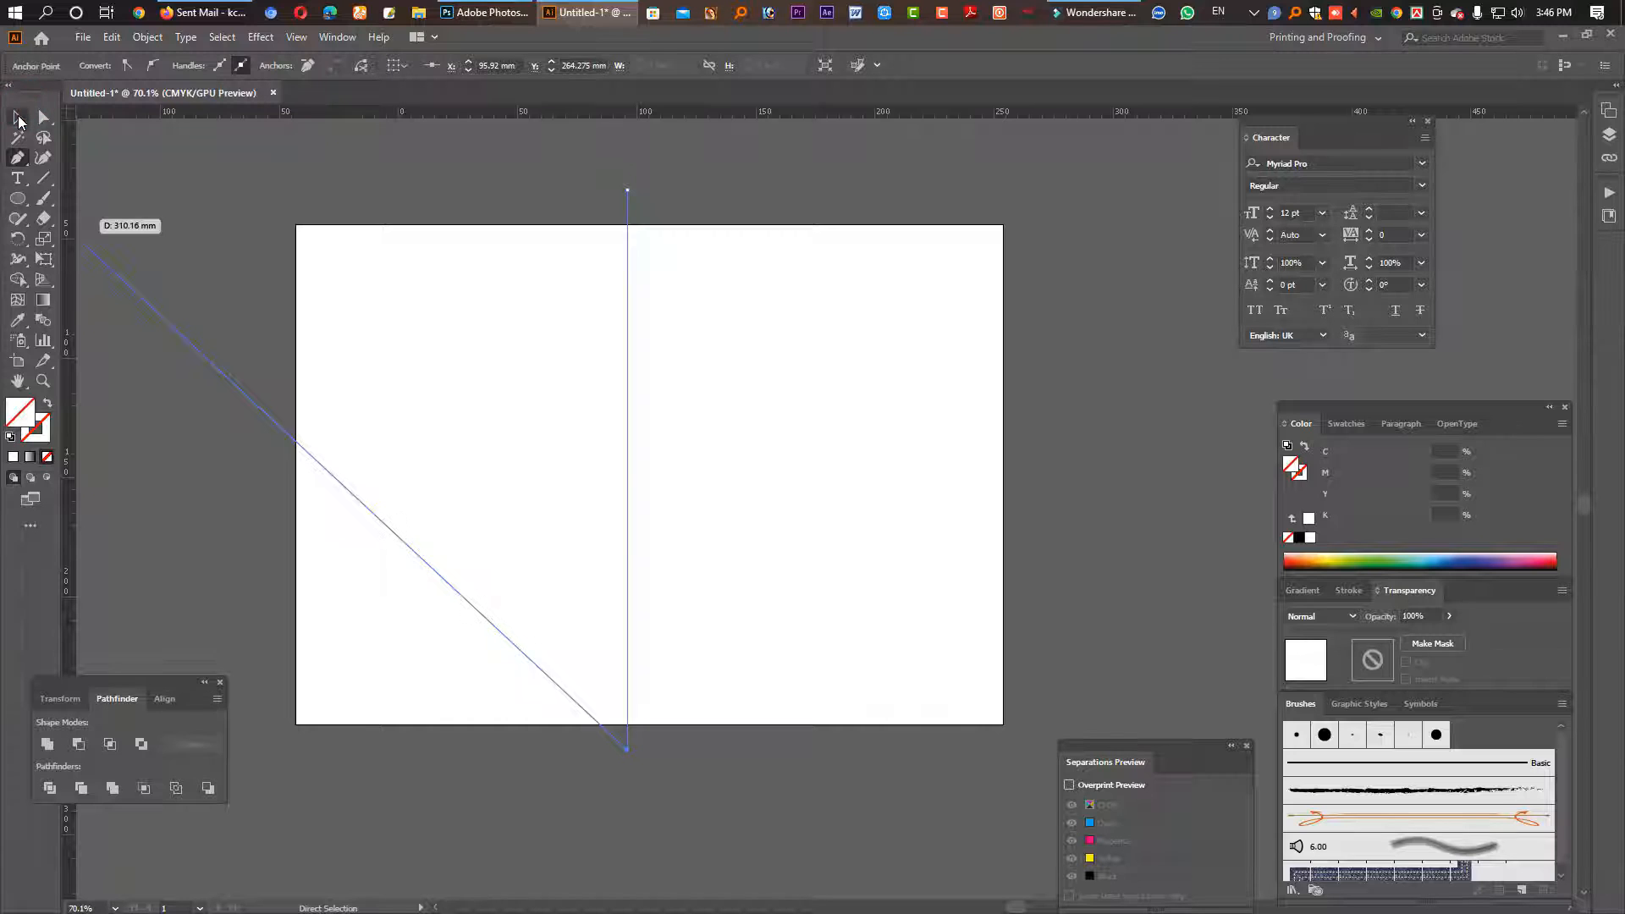
click(23, 117)
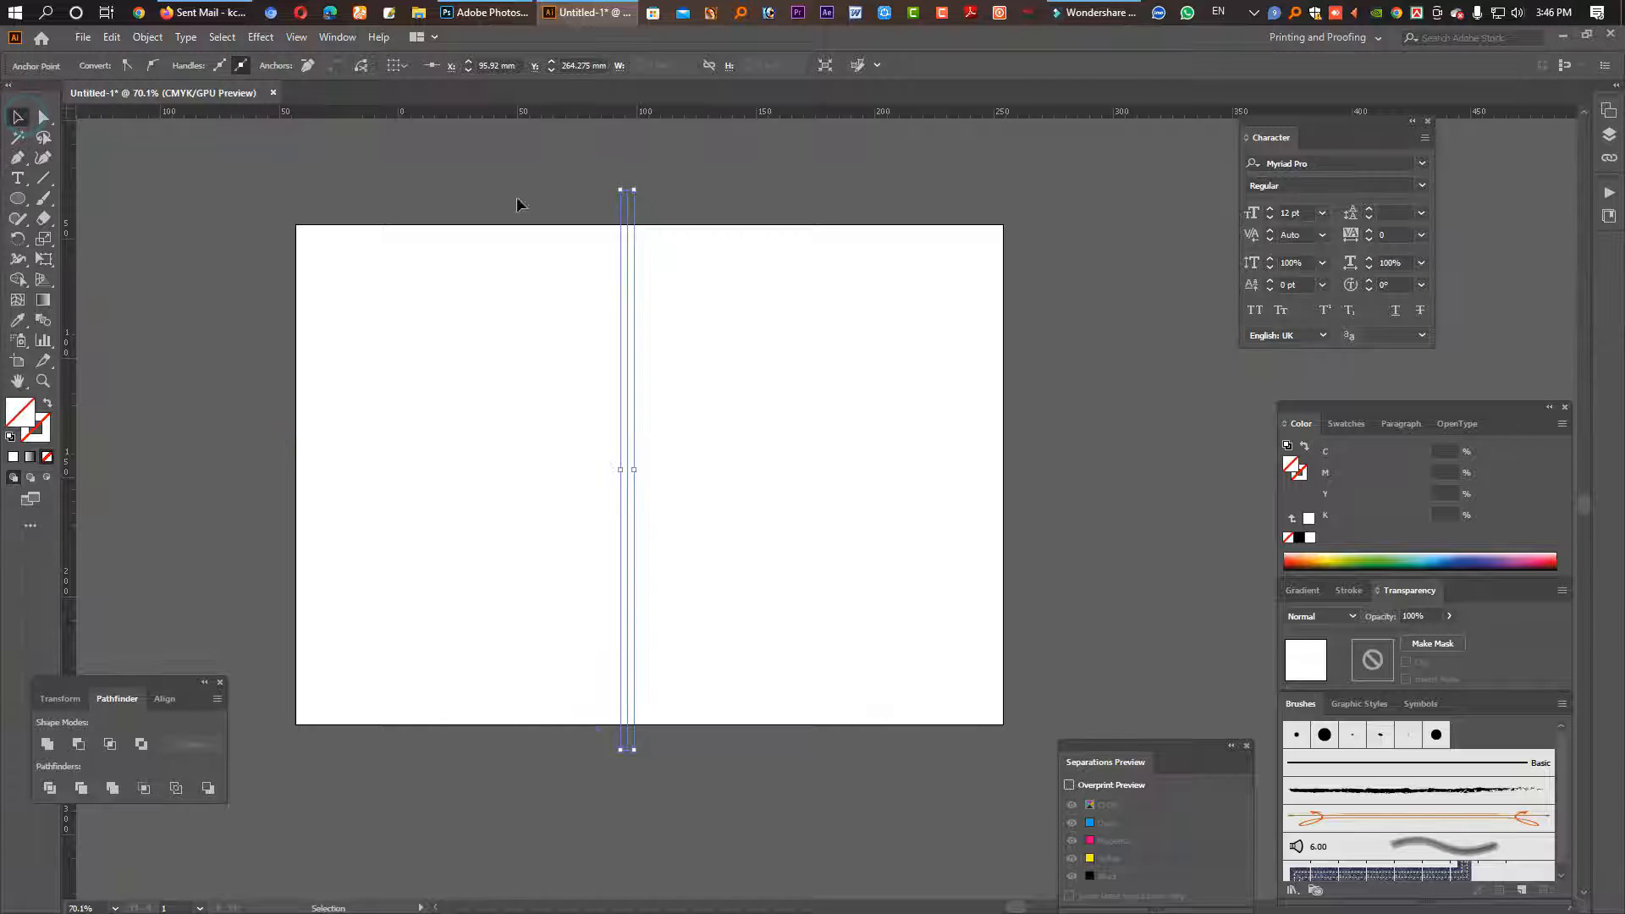
mouse_move(522, 174)
mouse_down()
mouse_move(566, 181)
mouse_move(698, 476)
mouse_up()
click(41, 426)
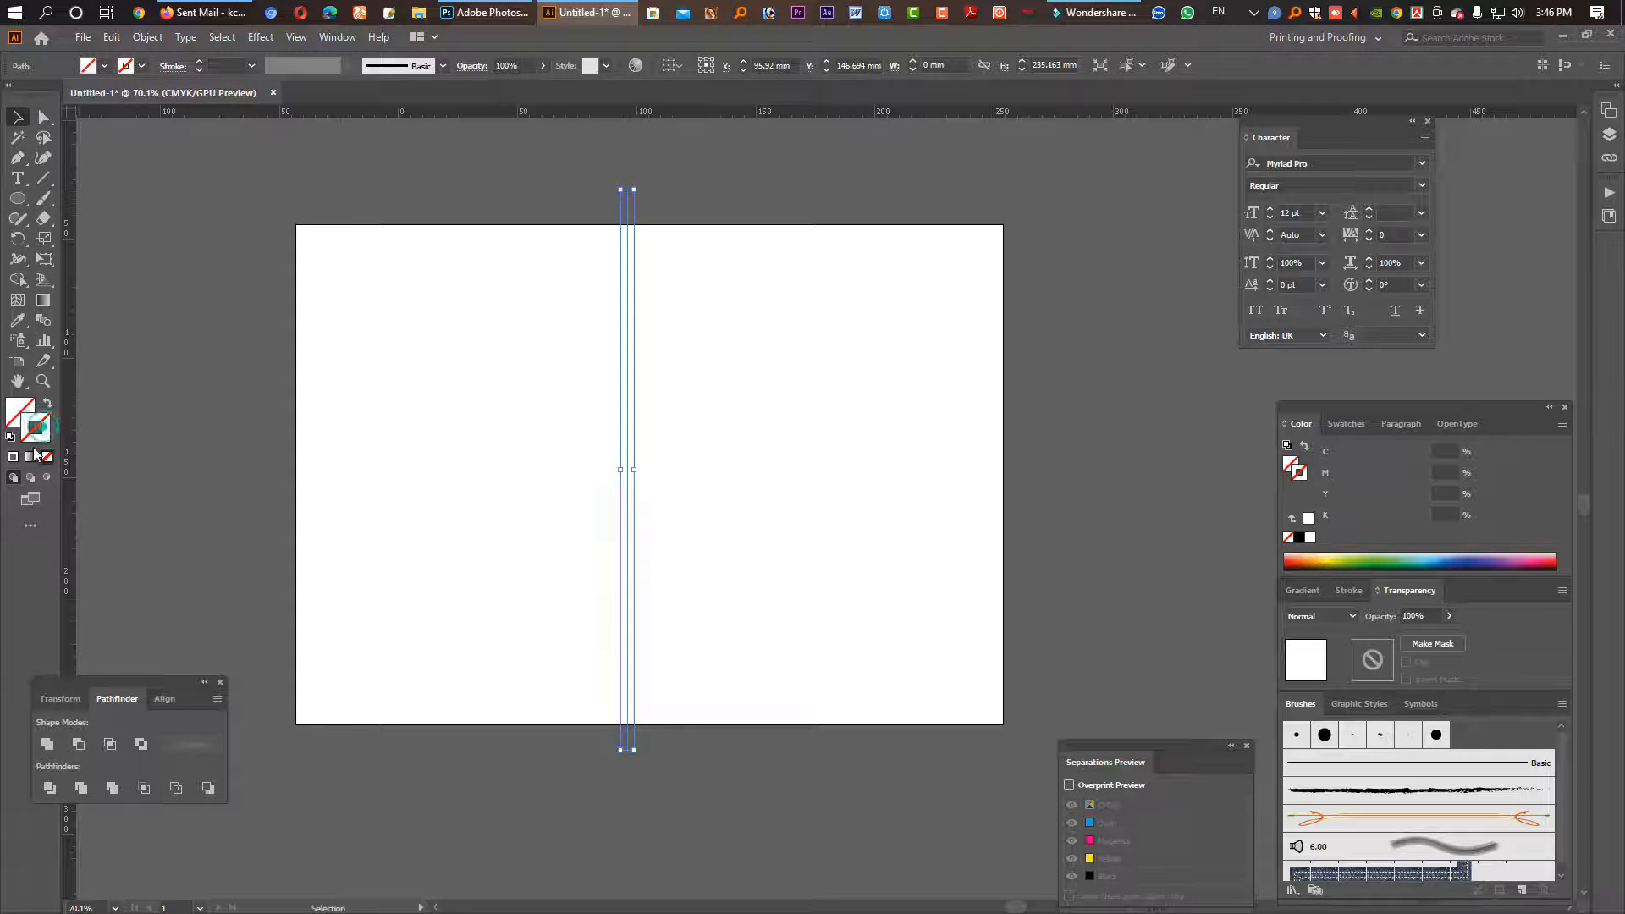
click(1299, 537)
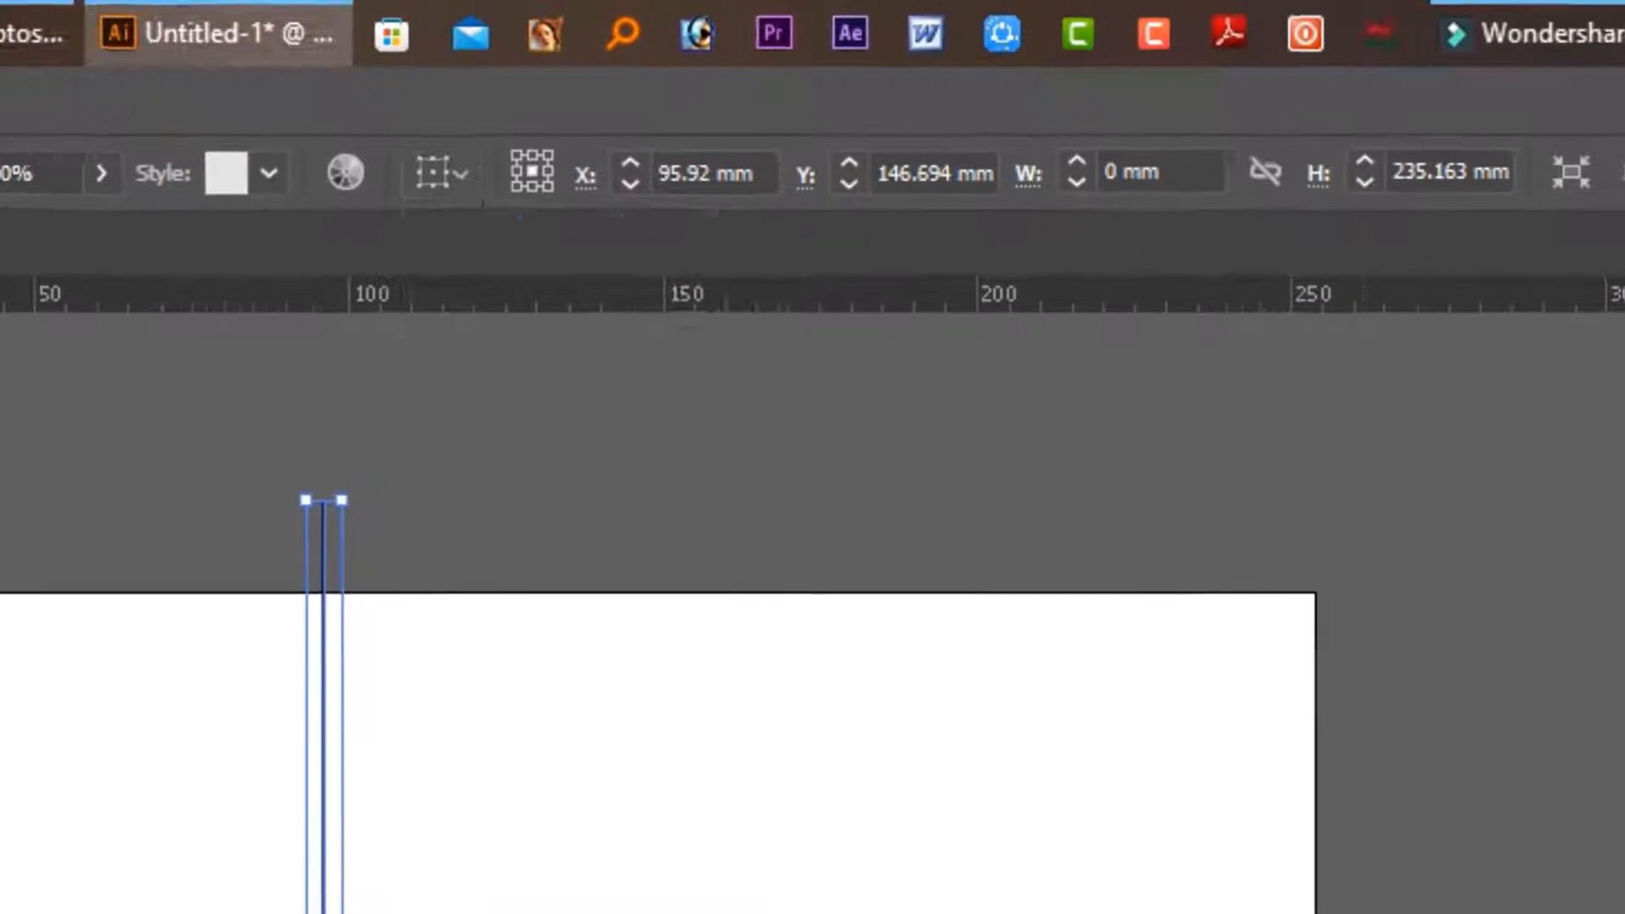
Step: Set alignment relative to the artboard and centre the vertical line horizontally on it
click(671, 65)
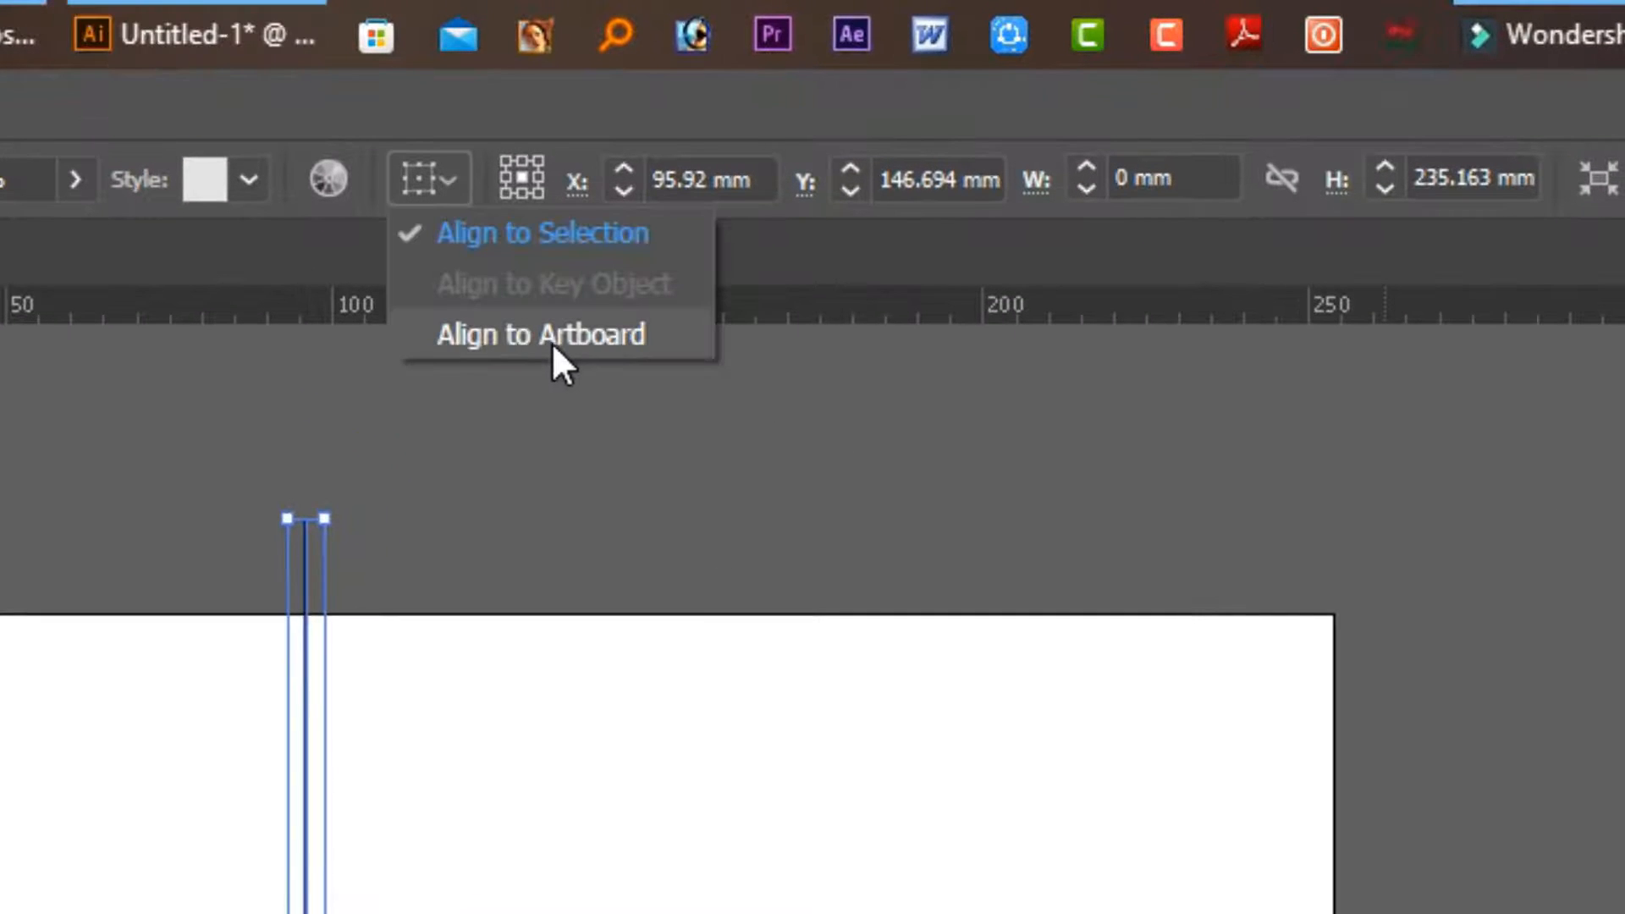
click(551, 341)
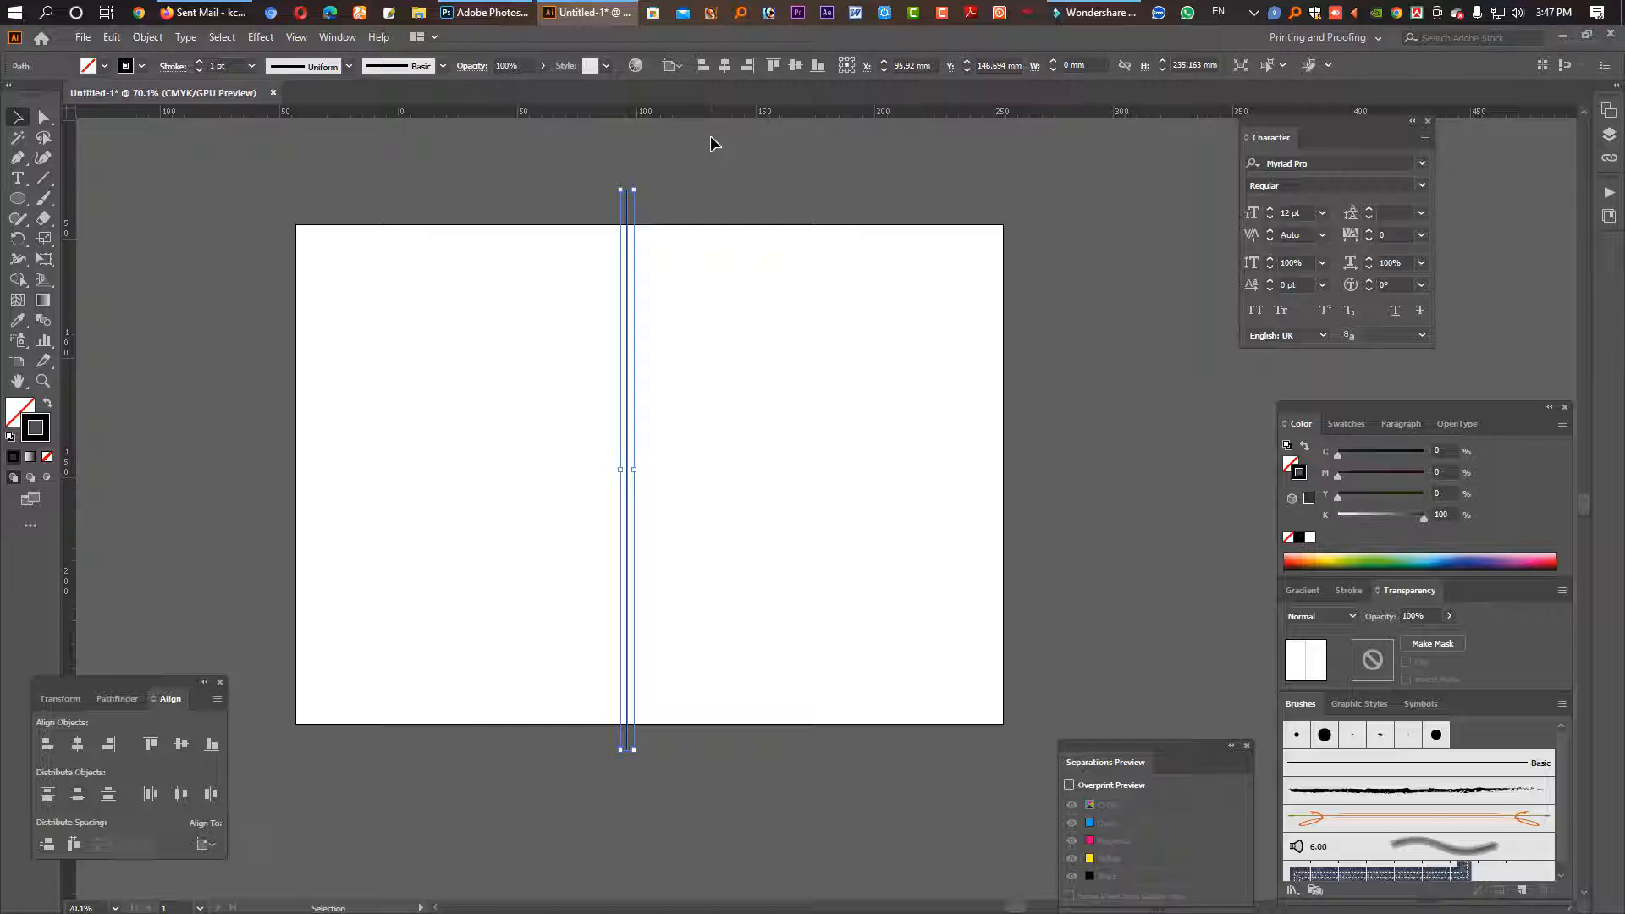
click(725, 65)
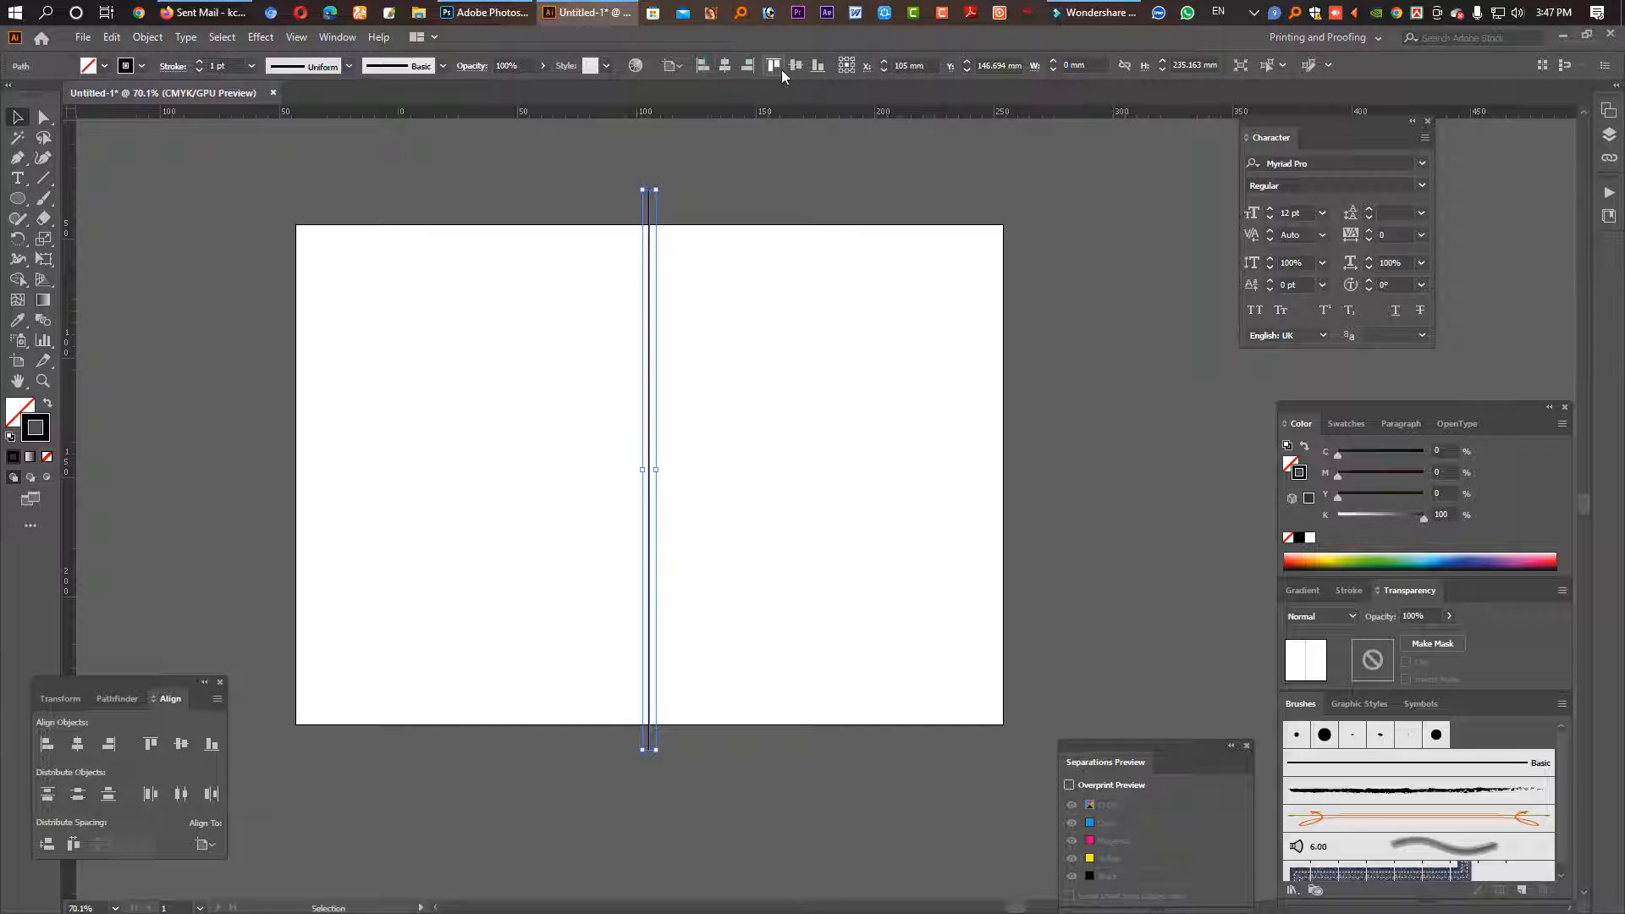
click(787, 205)
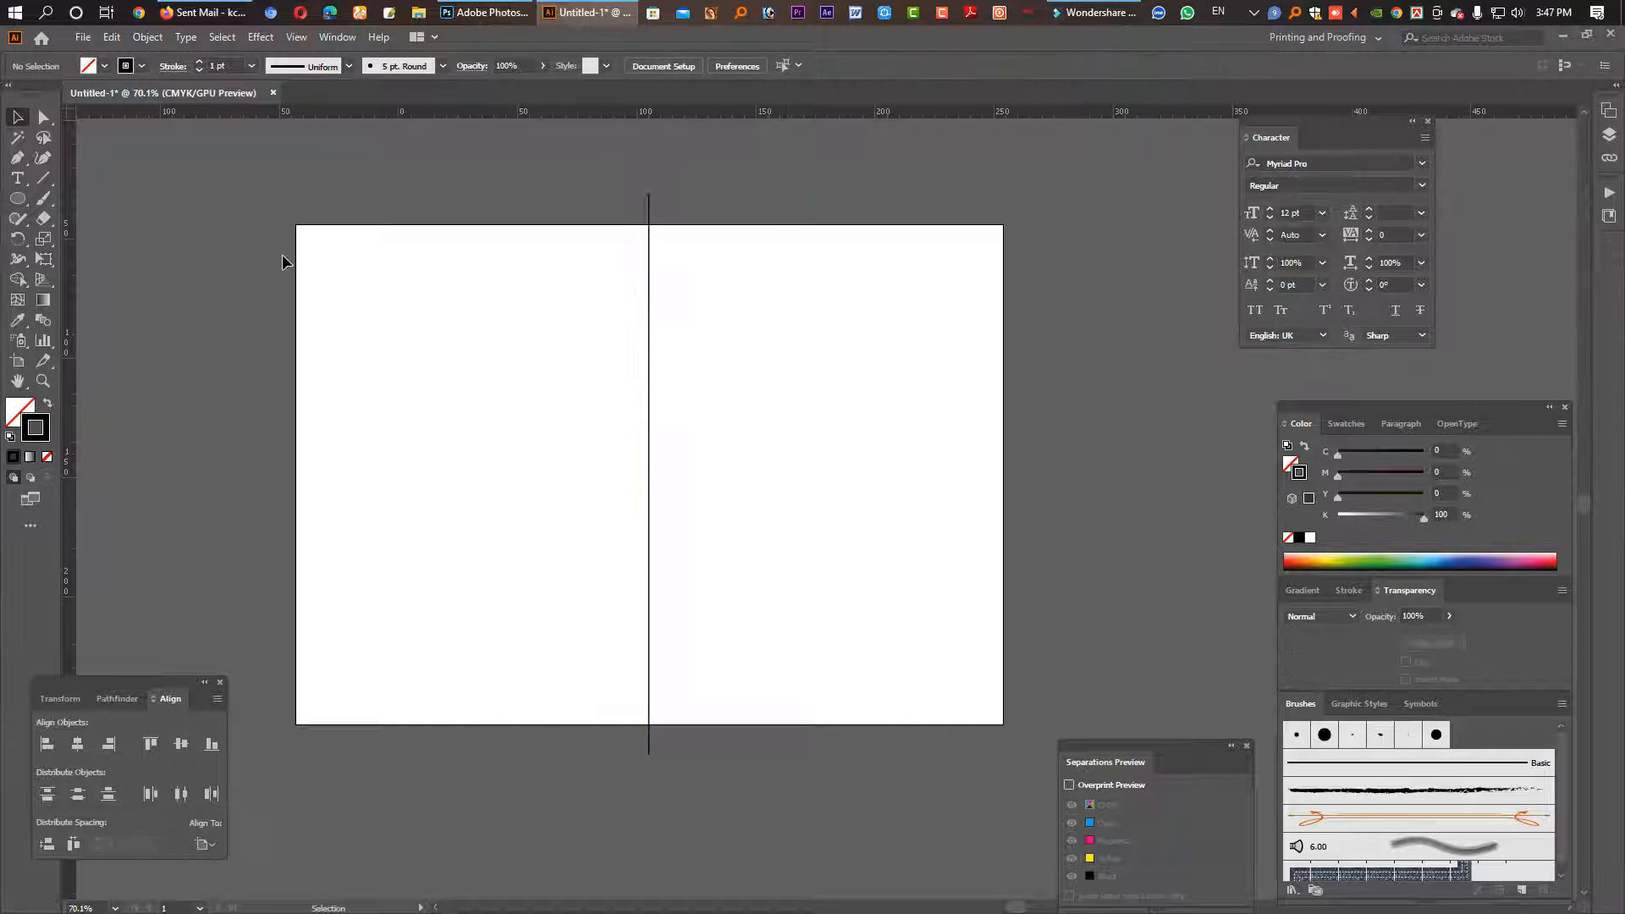
Step: Draw an upright ellipse beside the line and convert its bottom anchor point to a corner to form a petal
click(20, 199)
drag(482, 337, 513, 463)
click(44, 117)
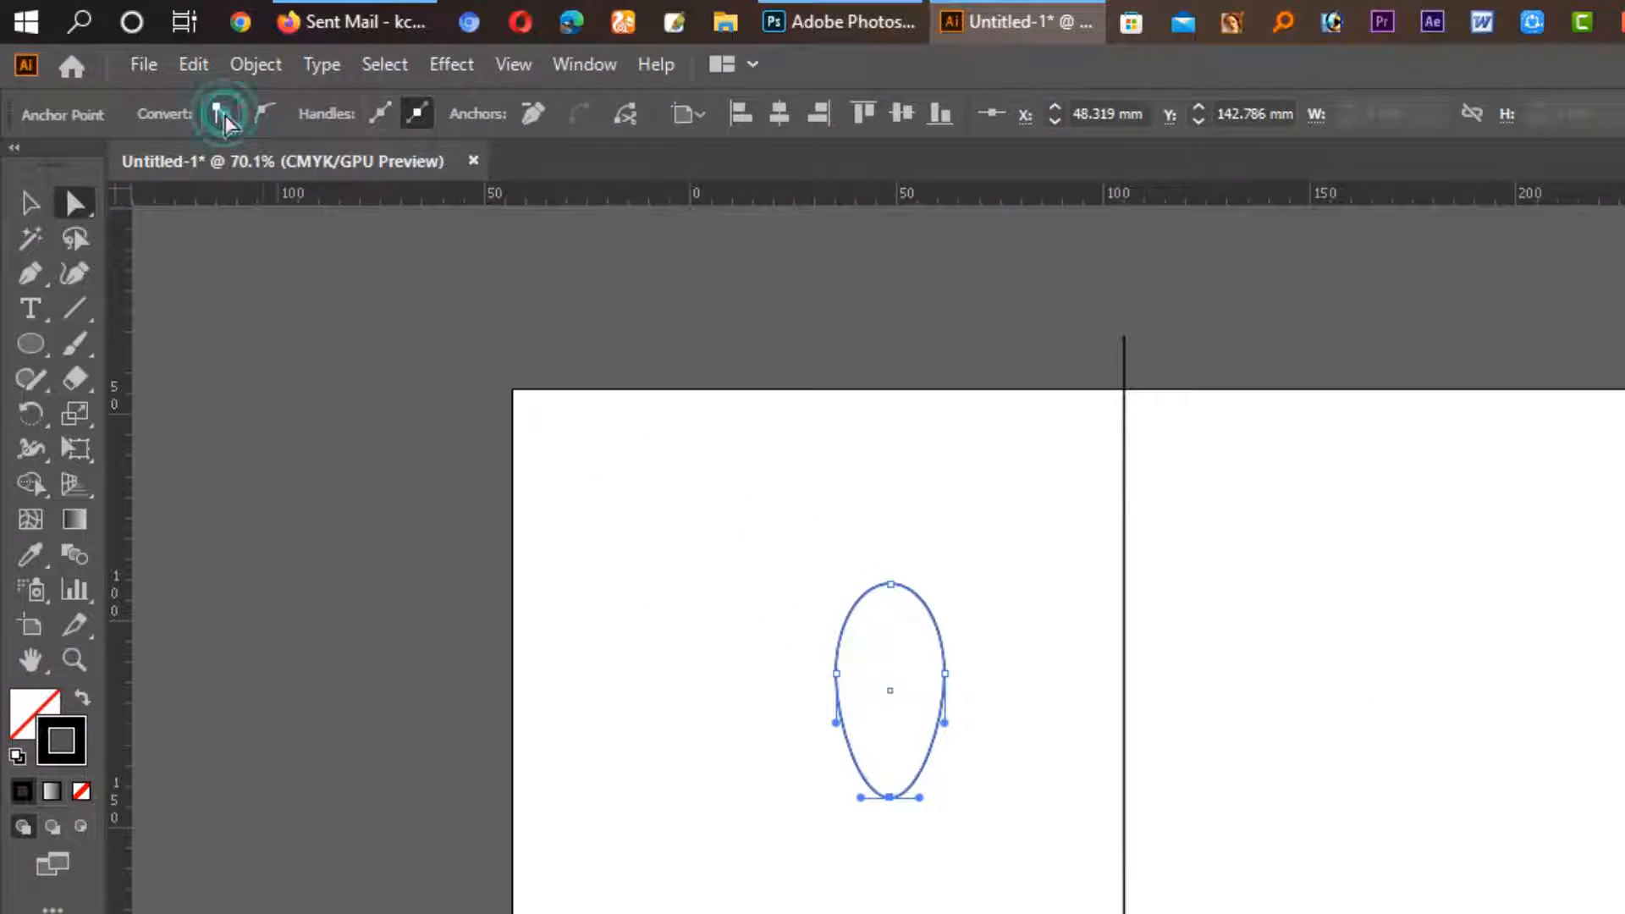
click(220, 113)
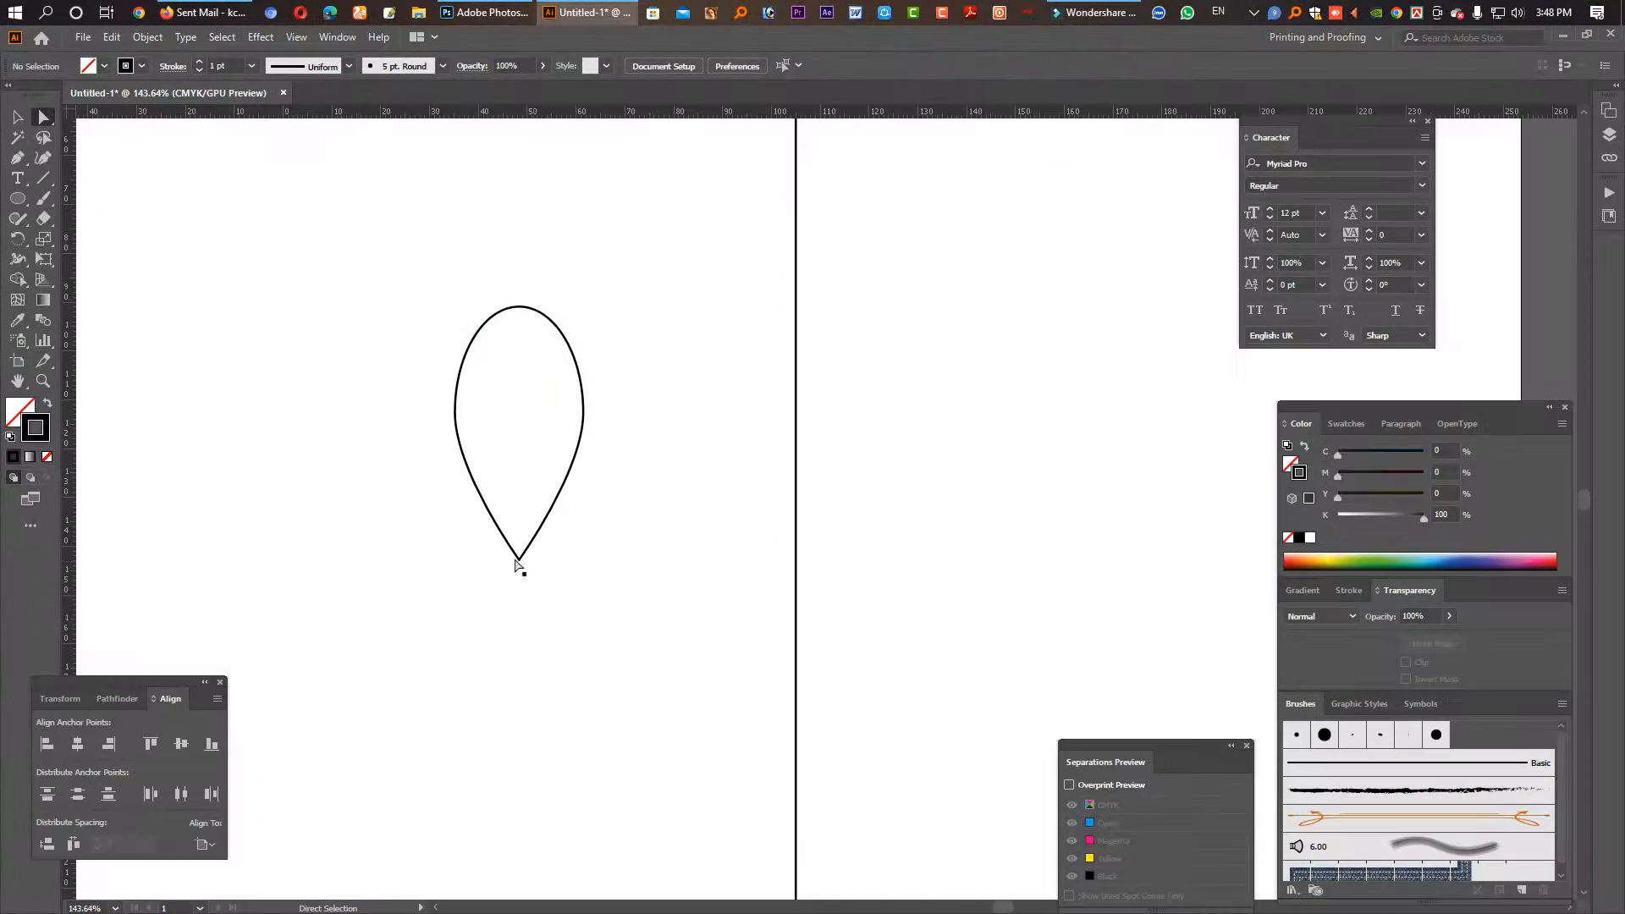
Step: Lower the petal's top anchor point, then narrow the petal to about 21 mm wide and shorten it
drag(446, 250, 520, 332)
click(662, 466)
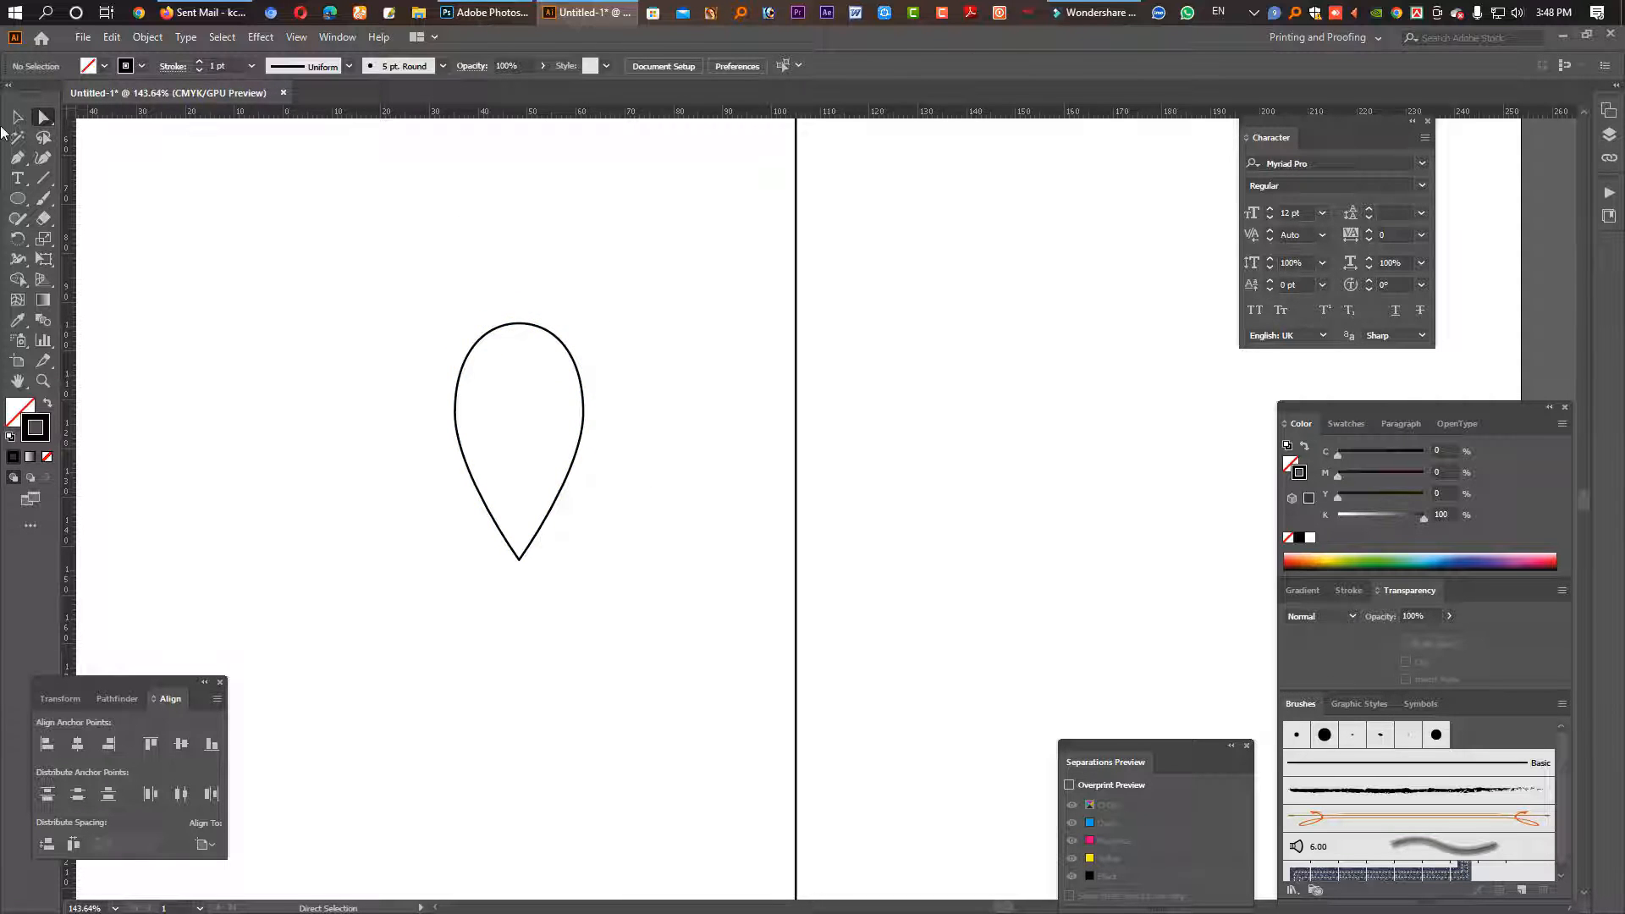
click(17, 116)
mouse_move(410, 287)
mouse_down()
mouse_move(574, 417)
mouse_move(570, 444)
mouse_up()
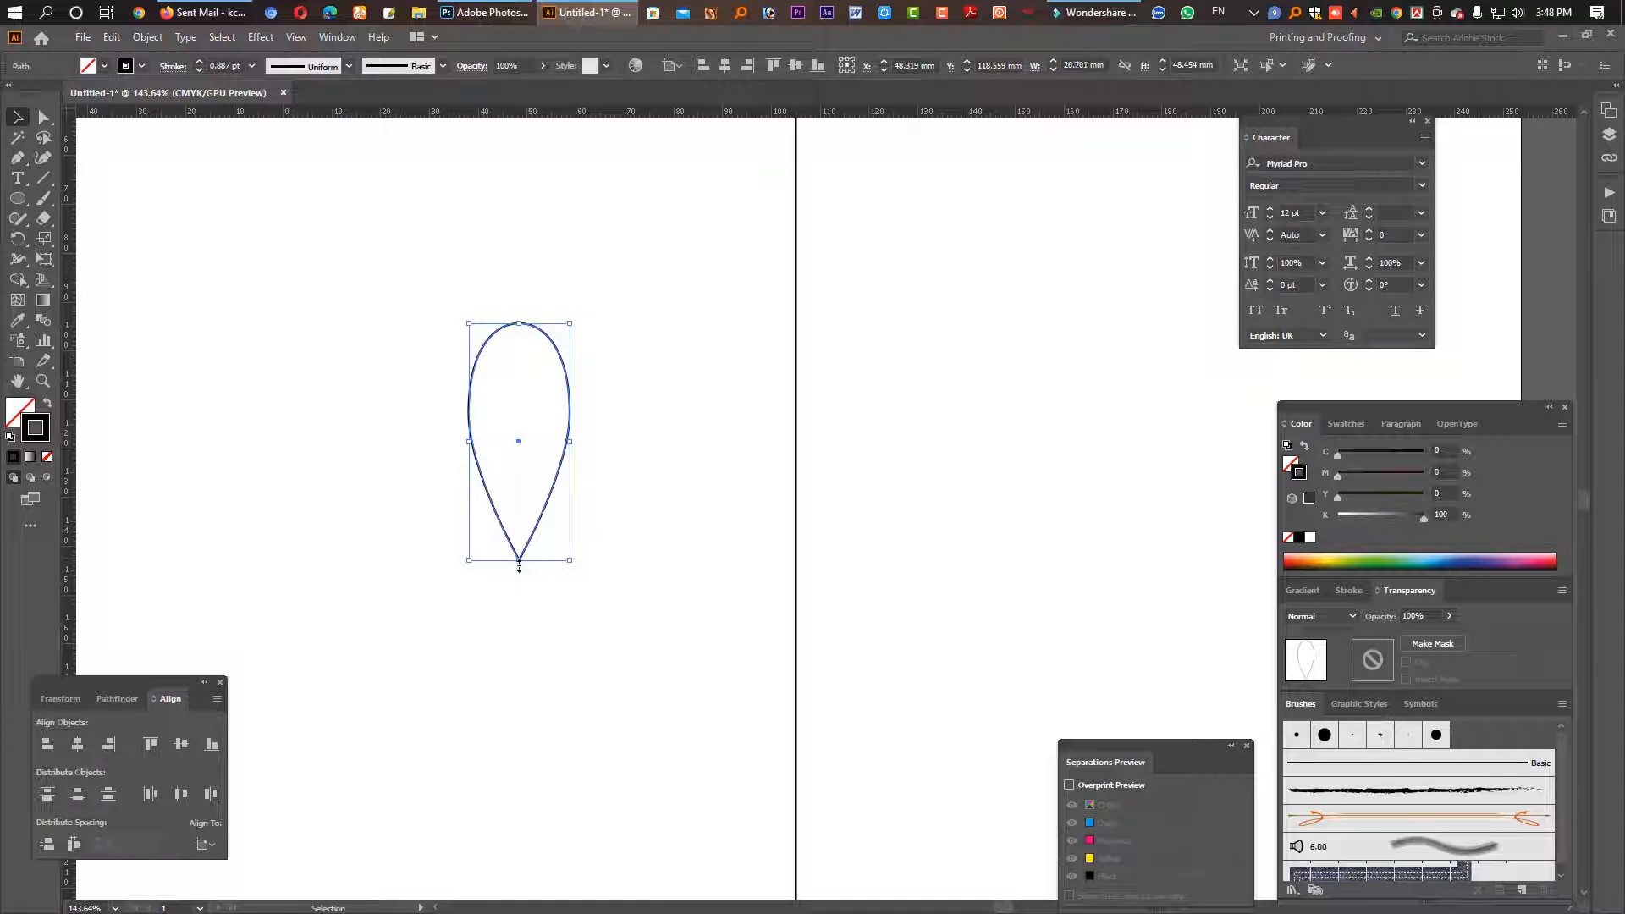
drag(519, 561, 518, 530)
Step: Fill the petal solid black without a stroke and place it centred on the vertical line at about 14 × 29 mm
mouse_move(762, 424)
mouse_down()
mouse_move(519, 399)
mouse_move(511, 471)
mouse_move(449, 501)
mouse_move(451, 474)
mouse_move(453, 488)
mouse_move(562, 447)
mouse_move(563, 432)
mouse_move(758, 544)
mouse_up()
click(48, 404)
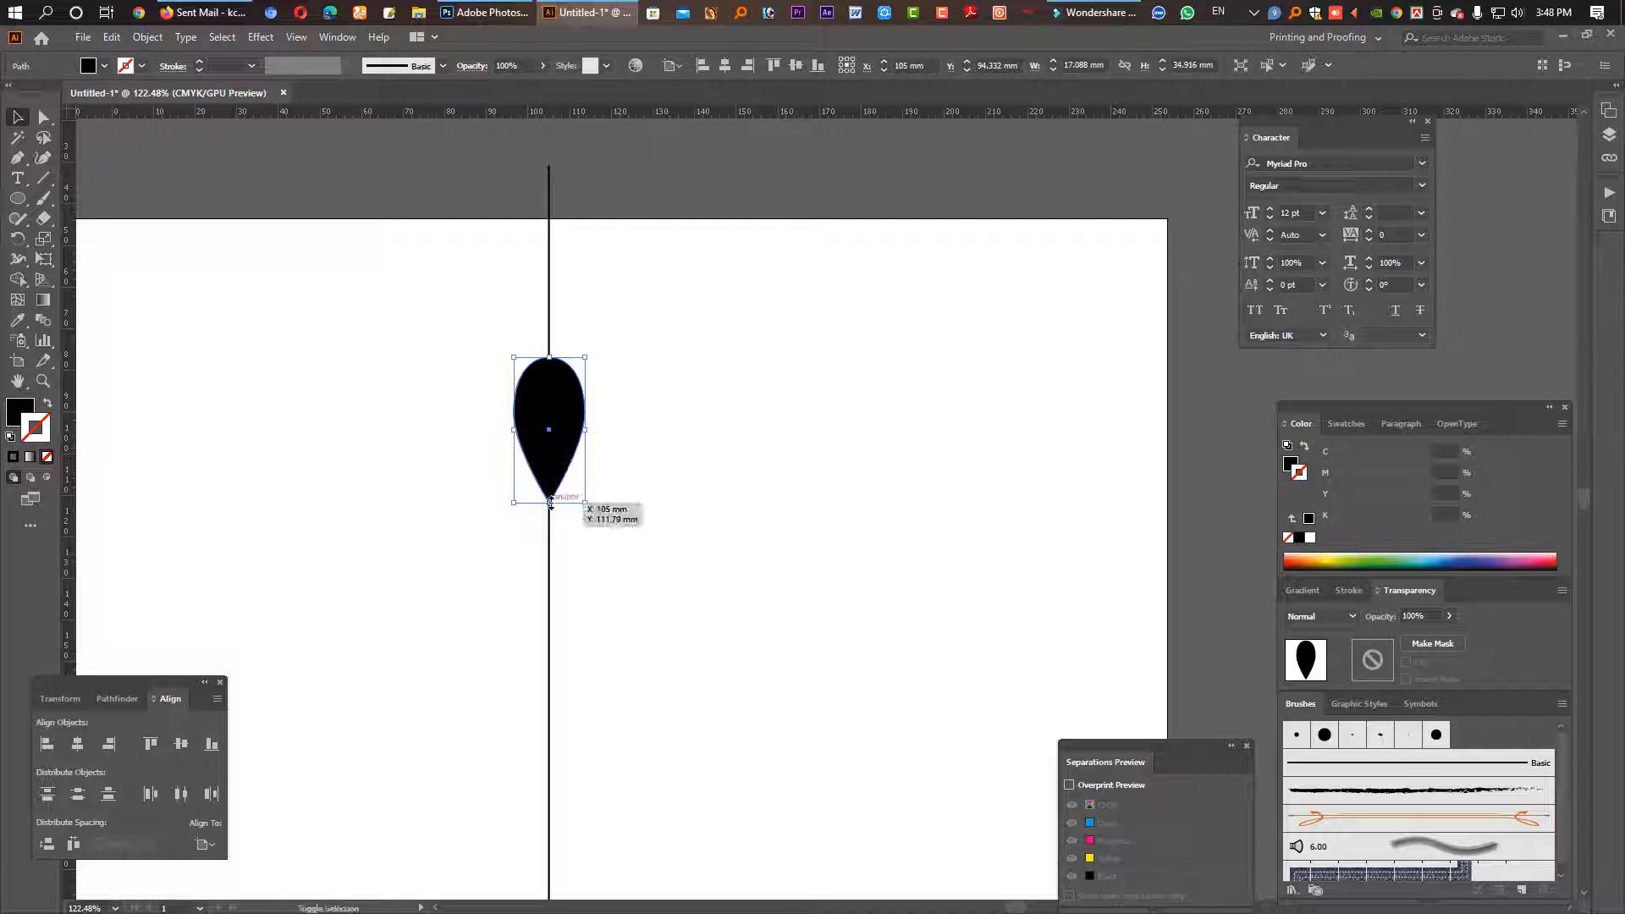
drag(550, 503, 551, 496)
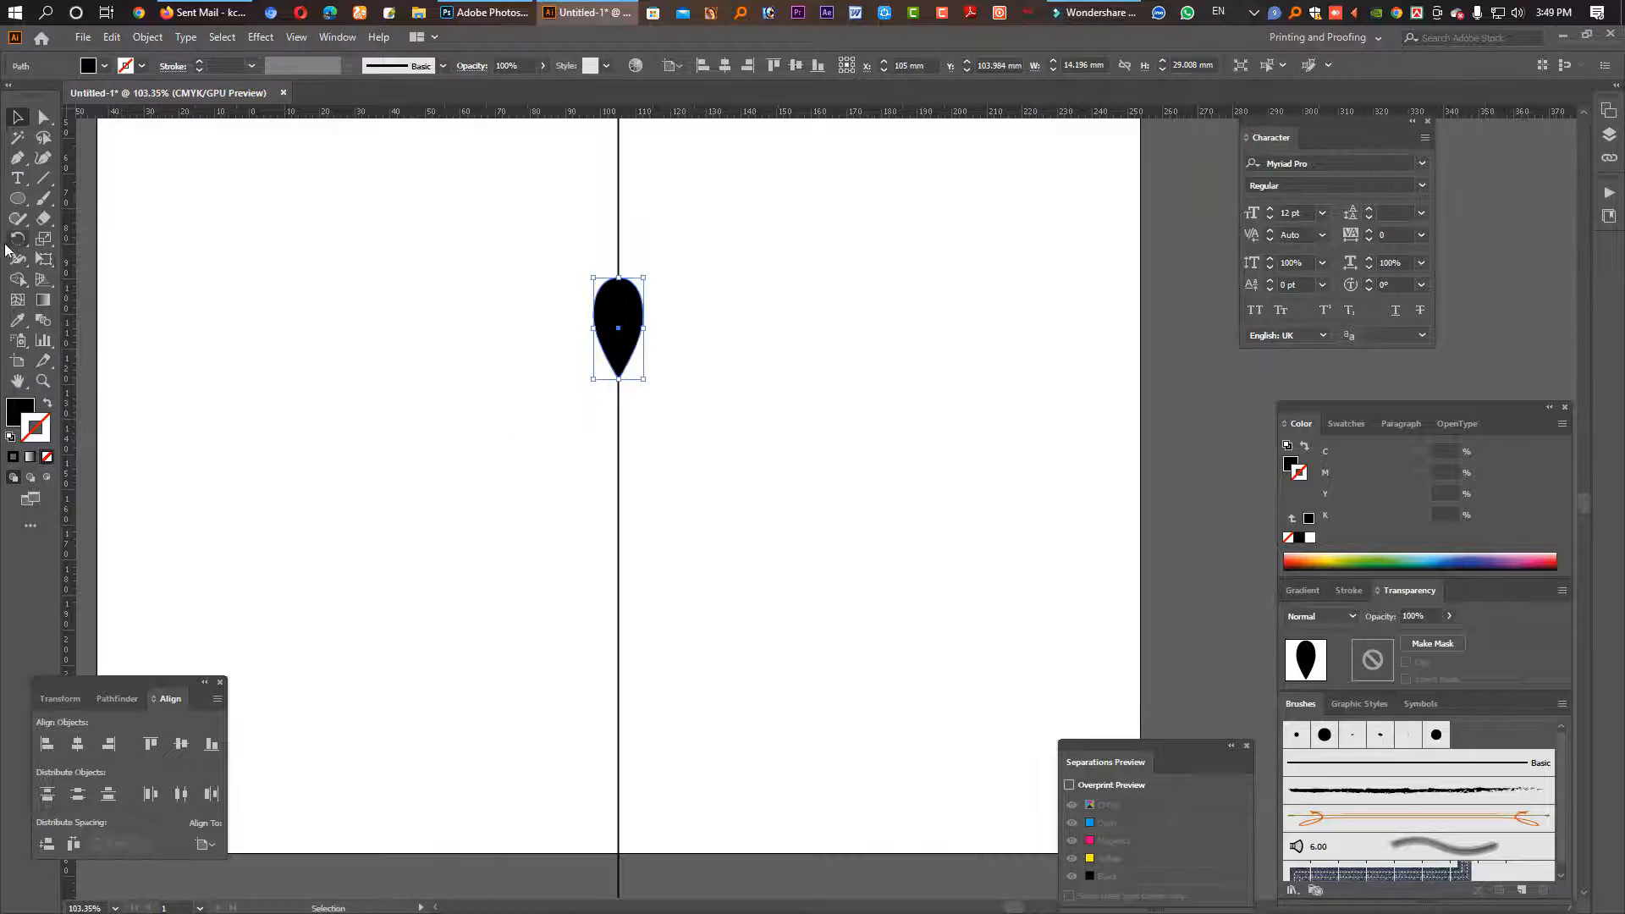
Step: Try a rotated copy of the petal at 360/80 degrees around a point below it on the vertical line
click(18, 239)
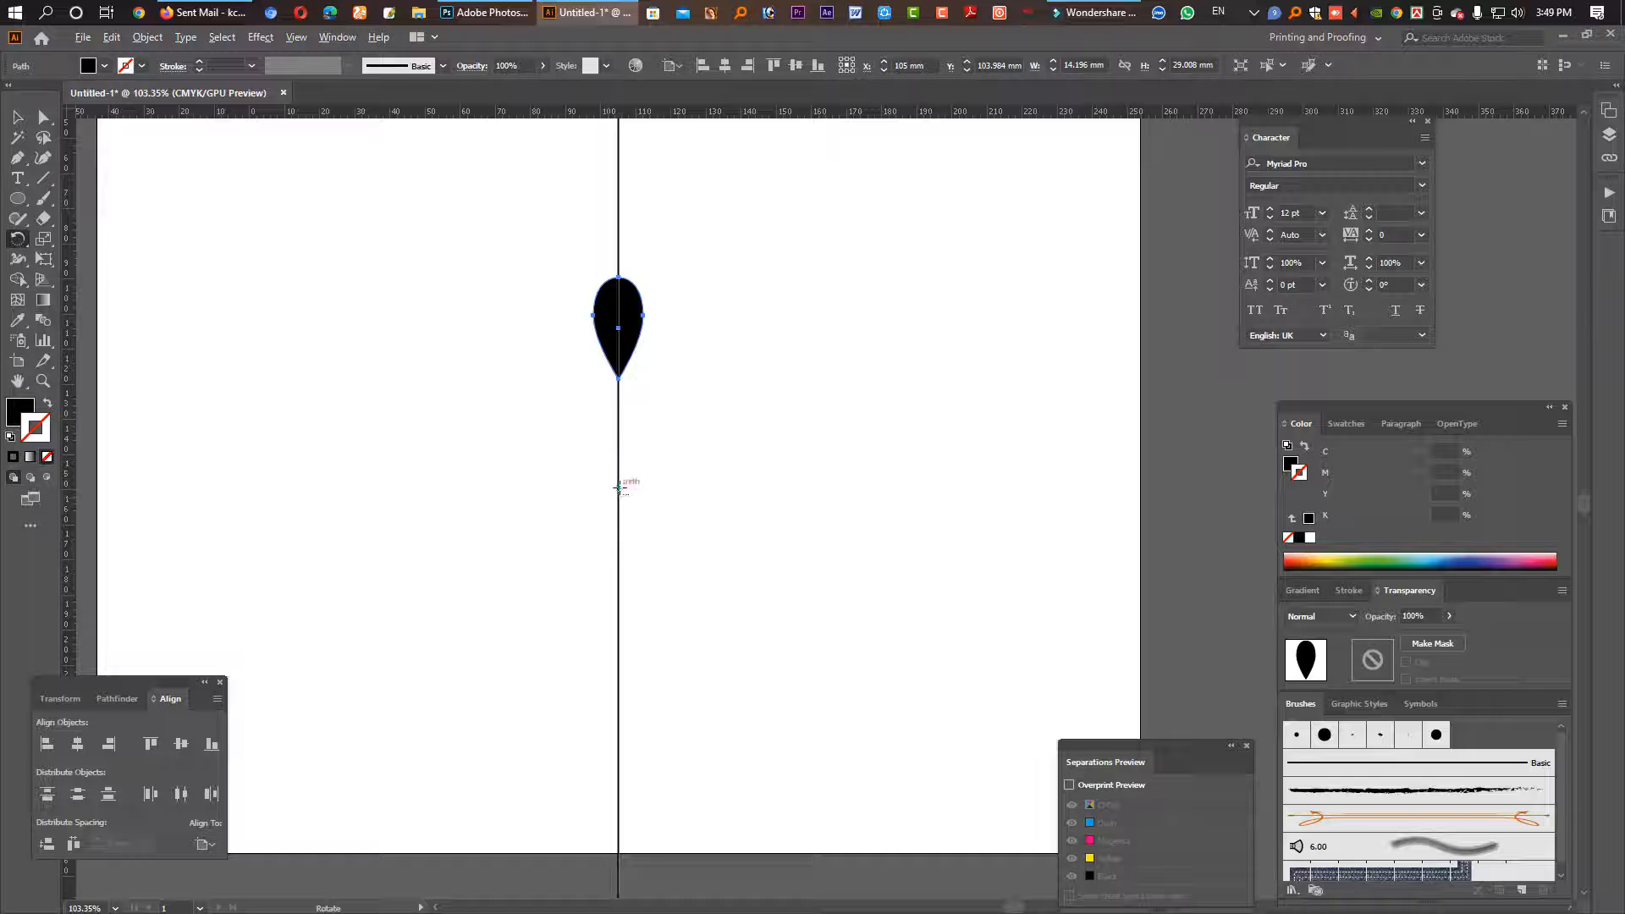
alt+click(619, 487)
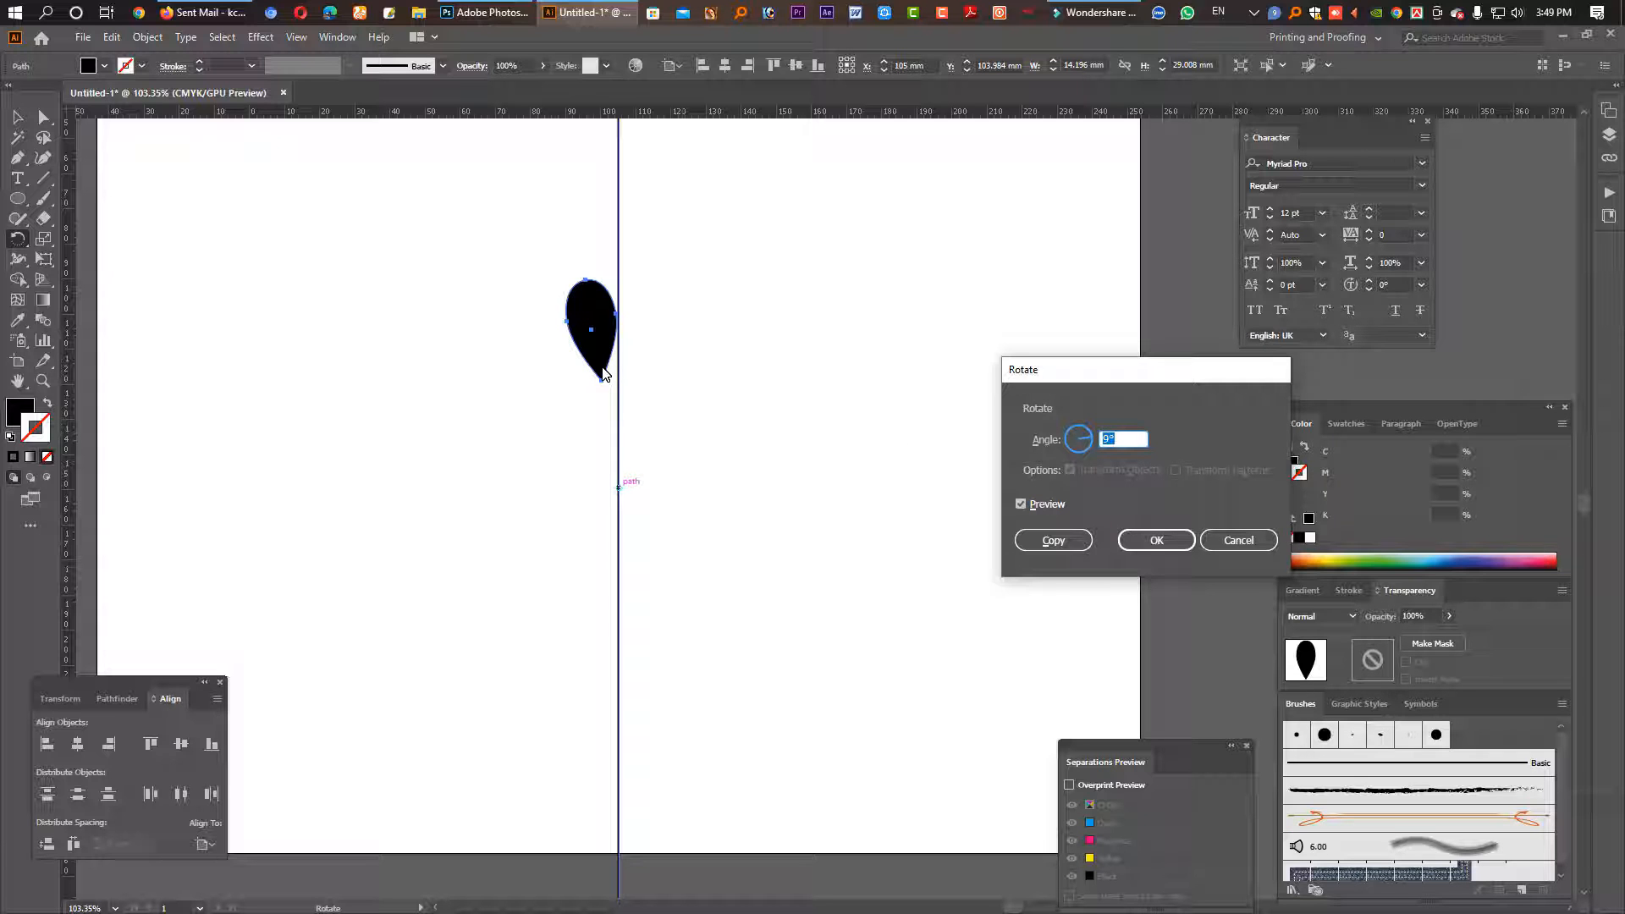
text(360)
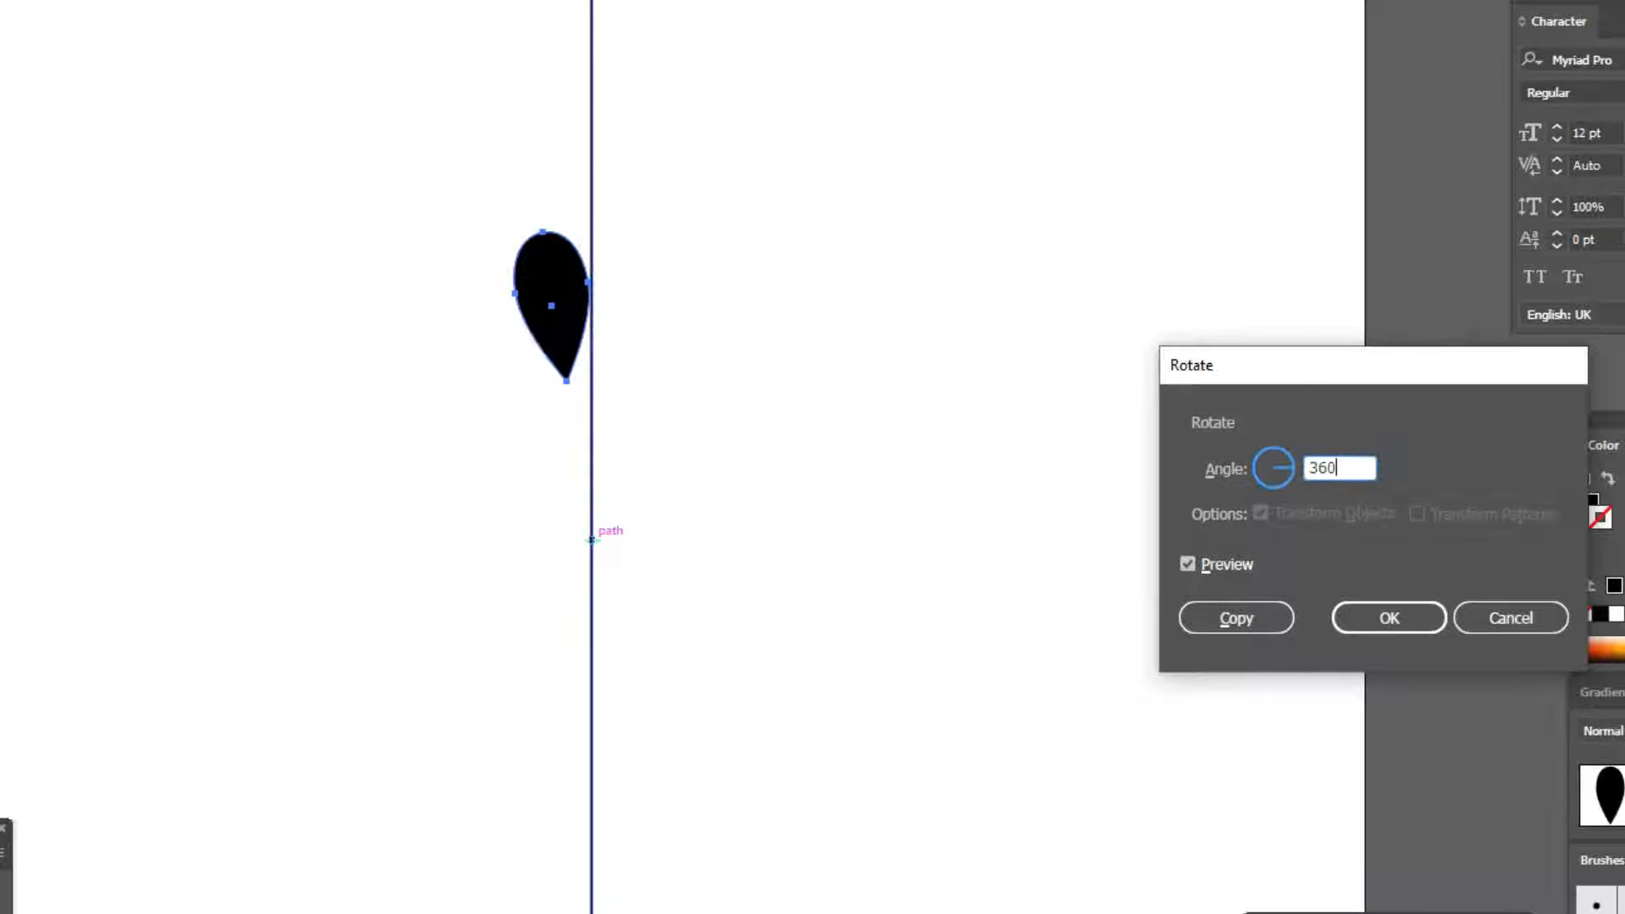
text(/)
text(89)
key(BackSpace)
text(0)
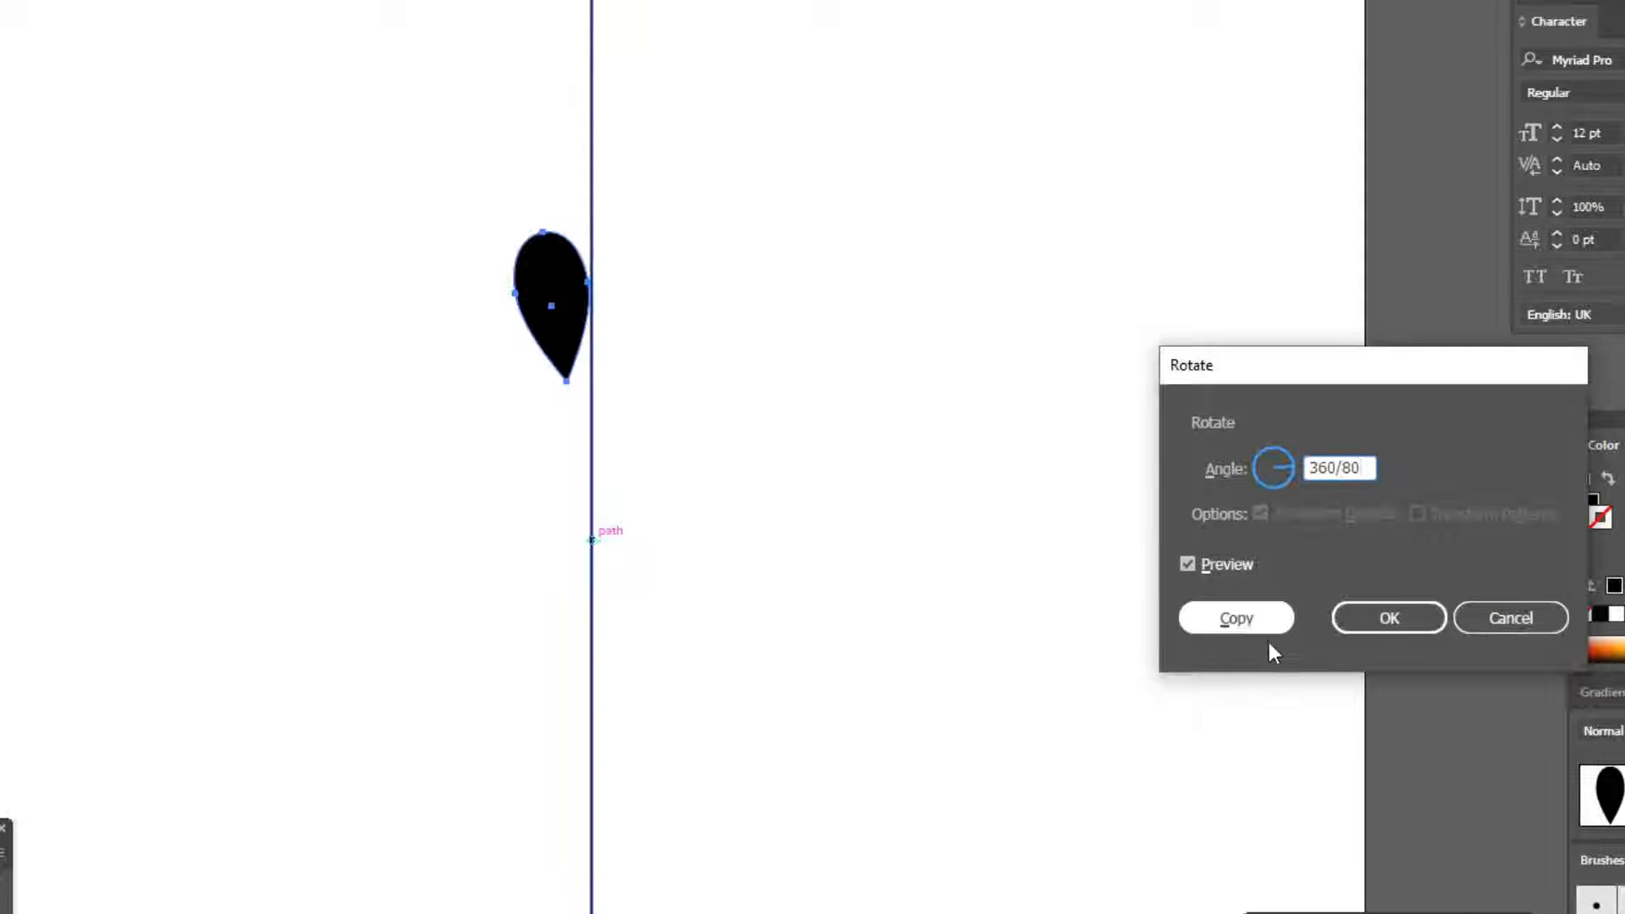
click(1251, 621)
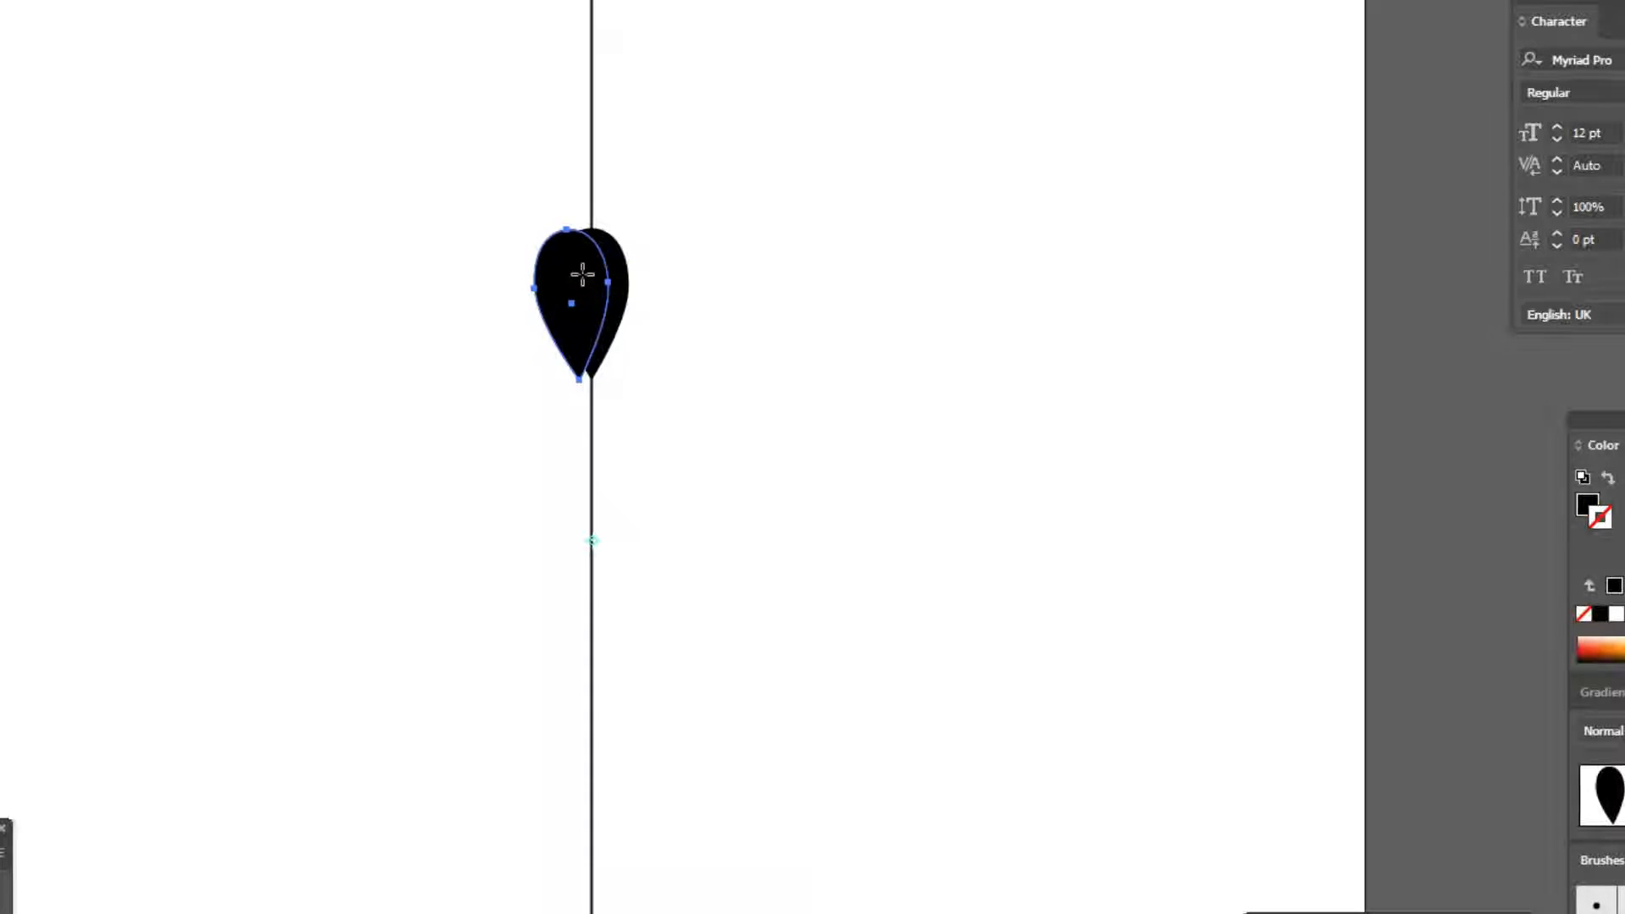
key(ctrl+z)
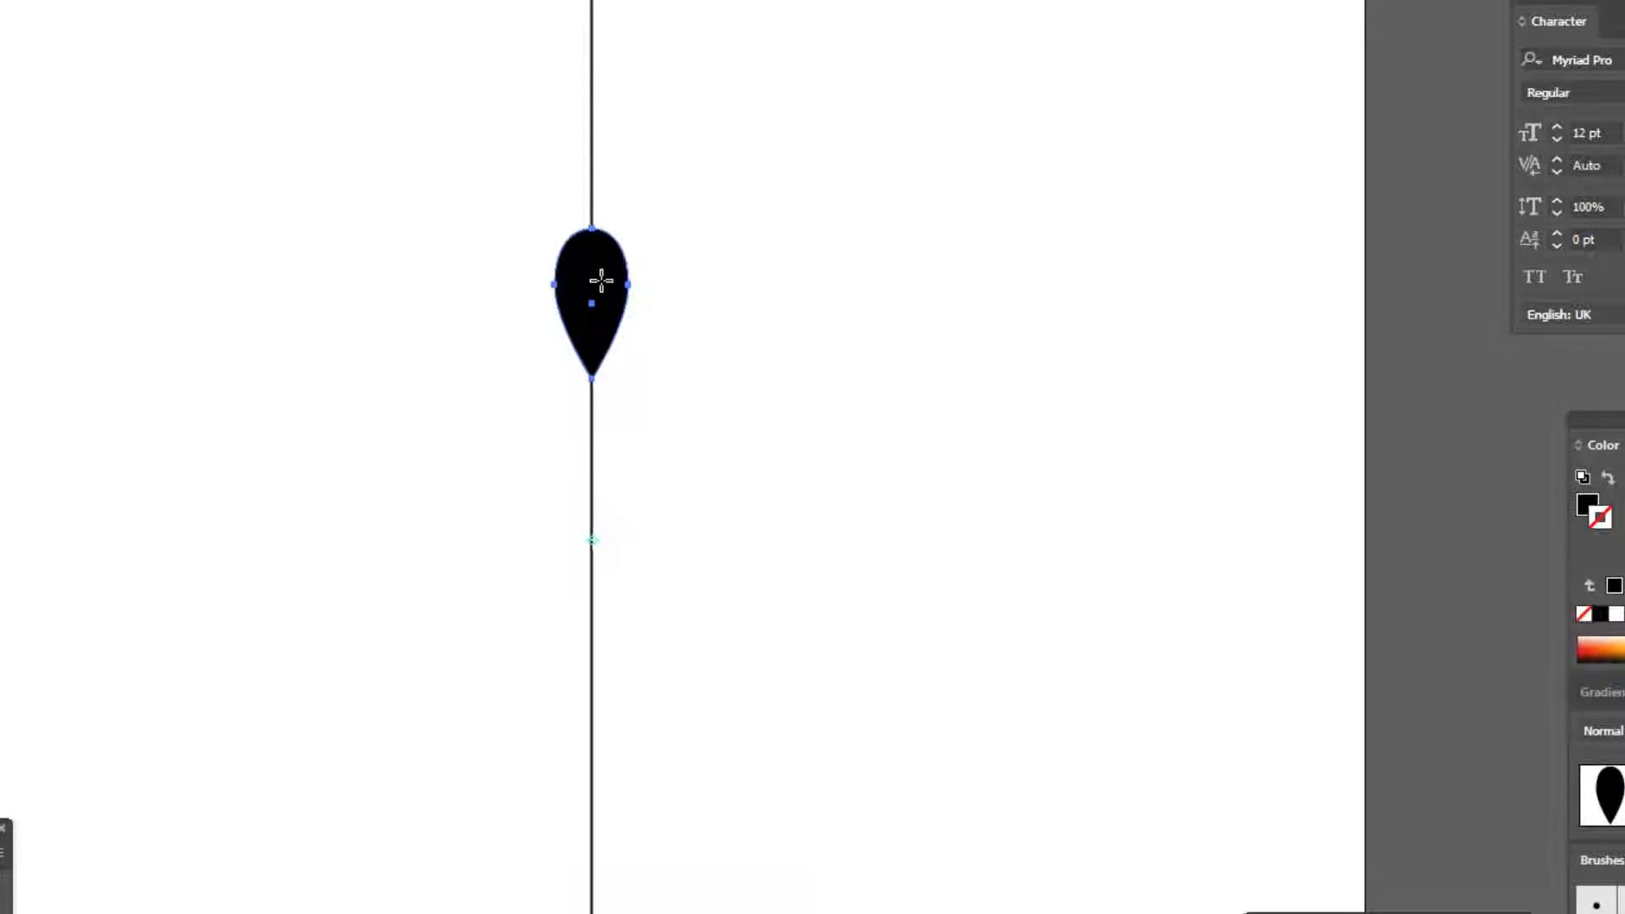
alt+click(592, 304)
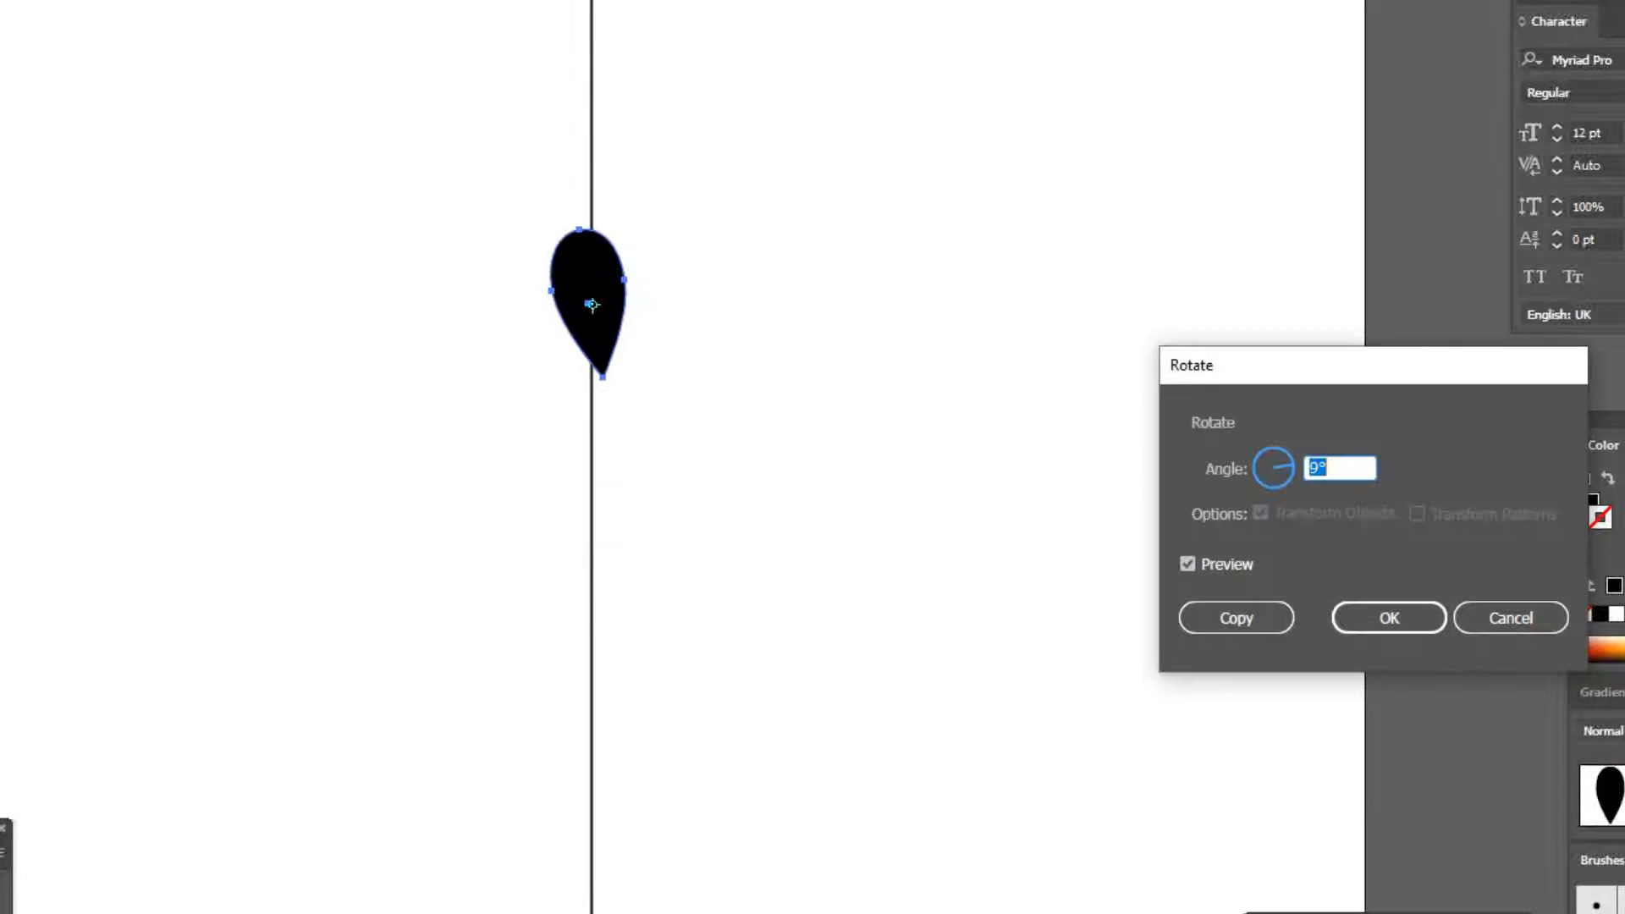
key(Escape)
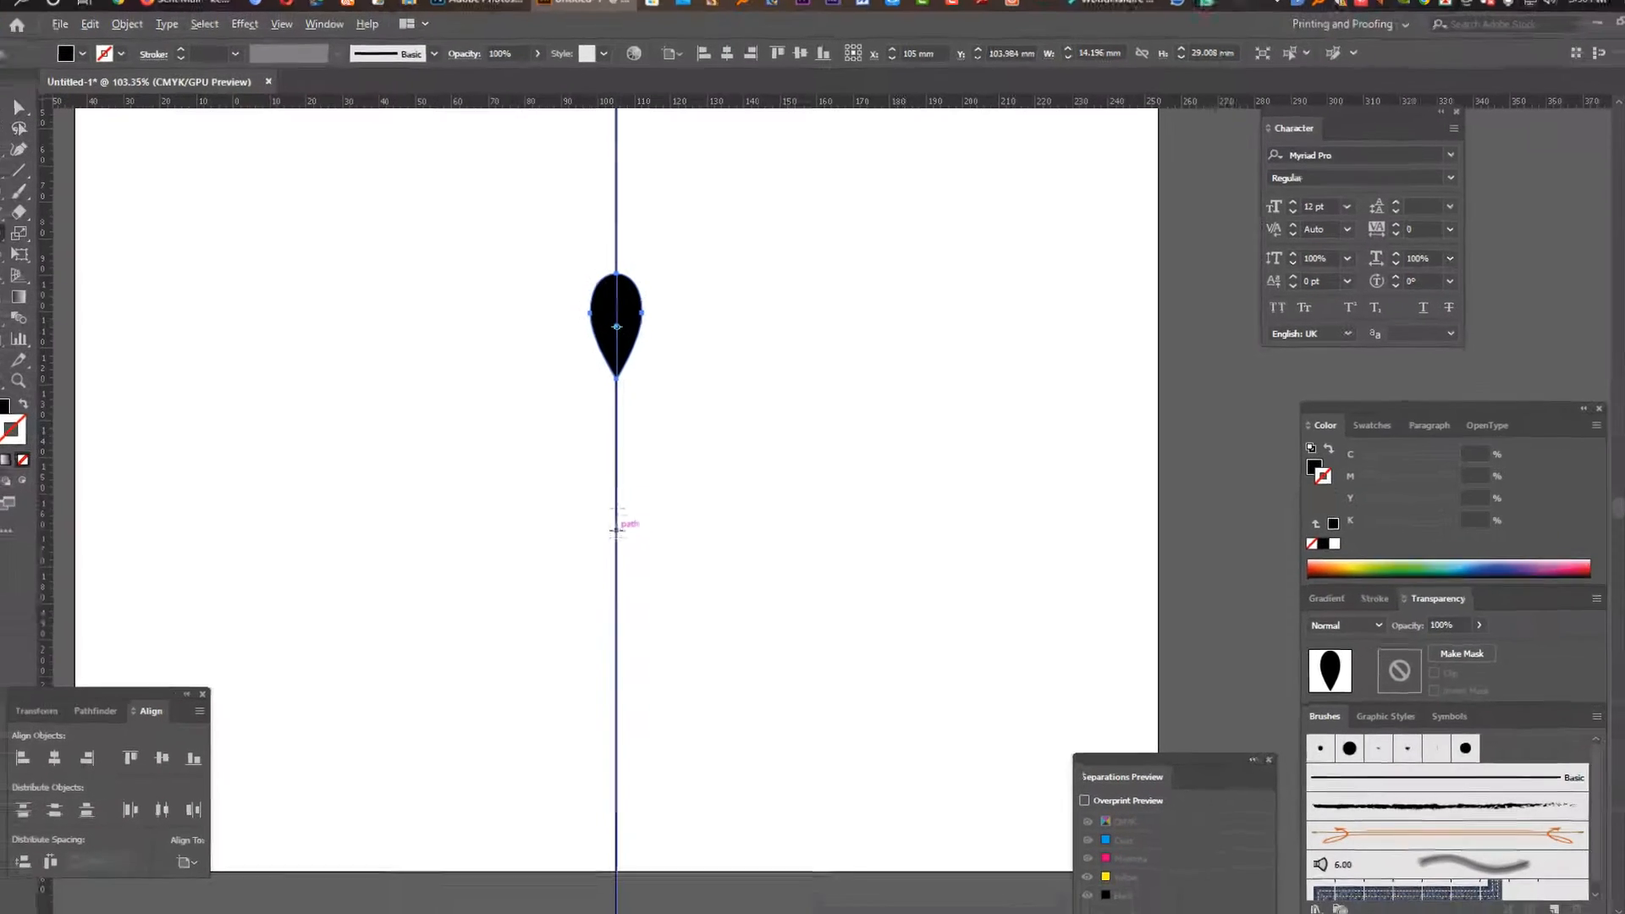
Step: Make a rotated copy of the petal at 360/20 degrees around a point below it on the vertical line
alt+click(618, 499)
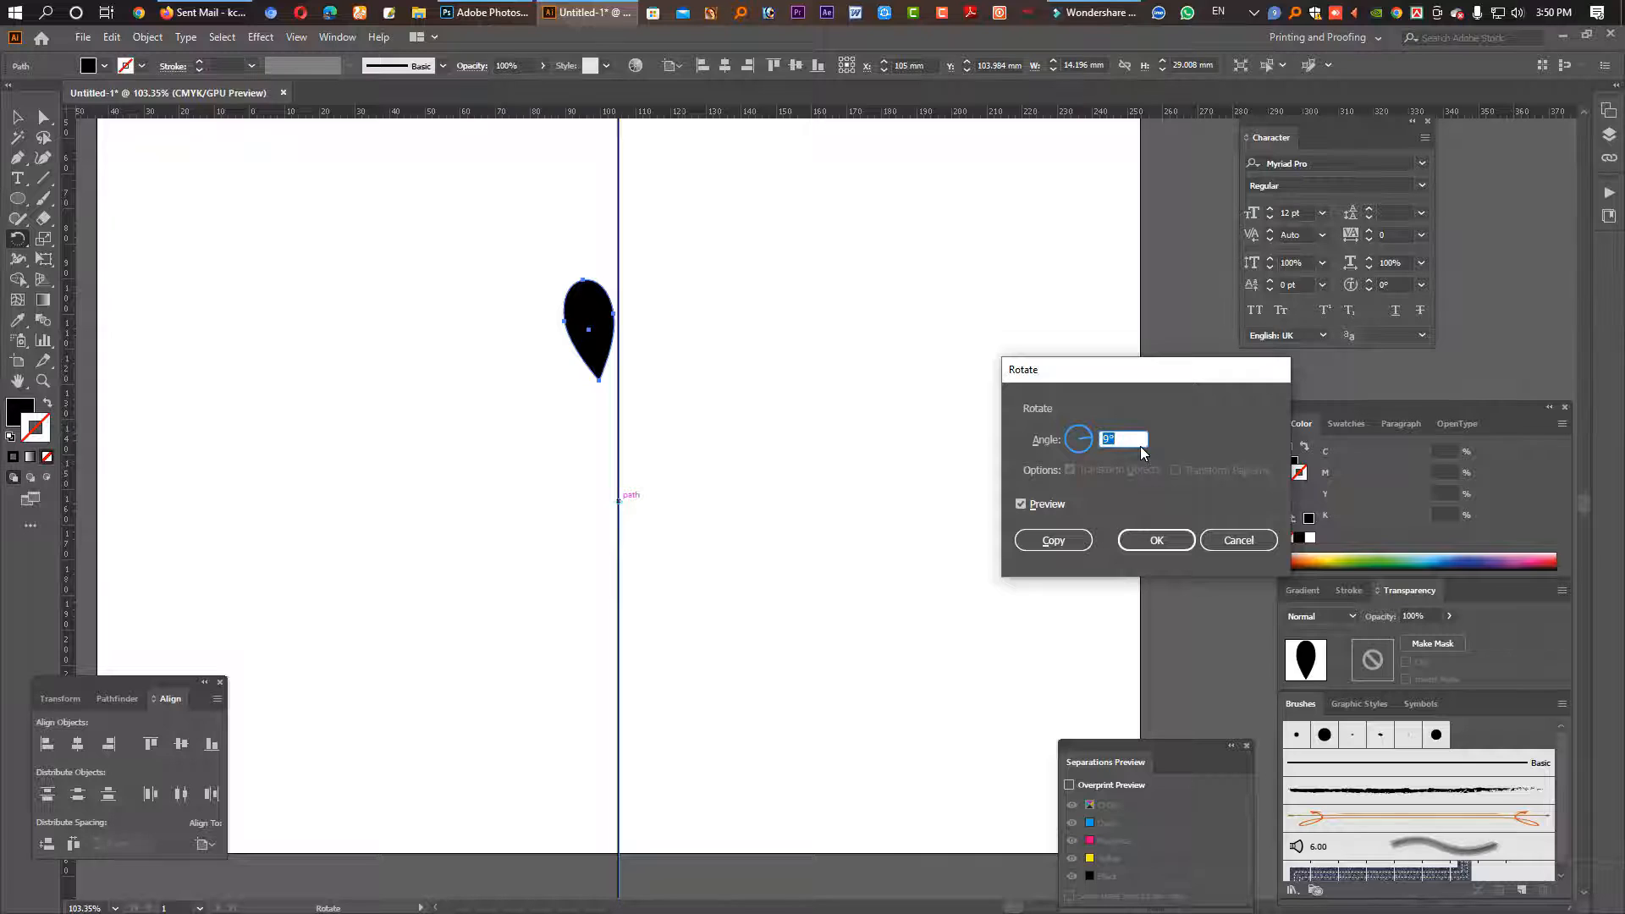
text(360/20)
click(1060, 543)
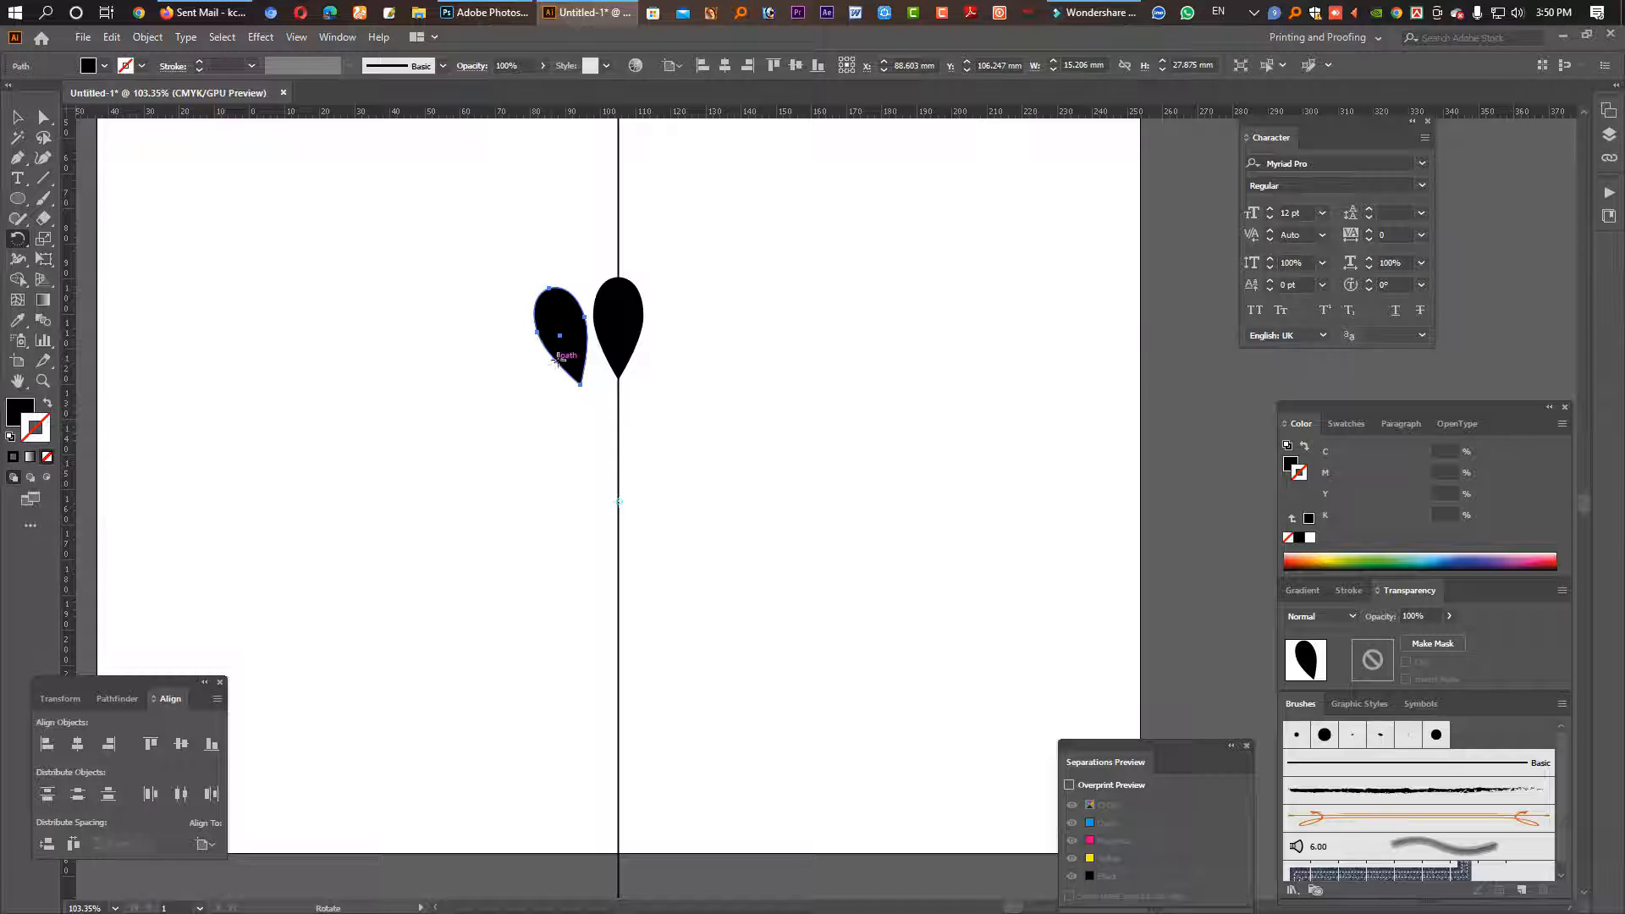
Step: Repeat the rotated copy until 20 petals form a complete ring, and deselect everything
key(v)
key(ctrl+d)
key(ctrl+d)
key(ctrl+d)
key(ctrl+d)
key(ctrl+d)
key(ctrl+d)
key(ctrl+d)
key(ctrl+d)
key(ctrl+d)
key(ctrl+d)
key(ctrl+d)
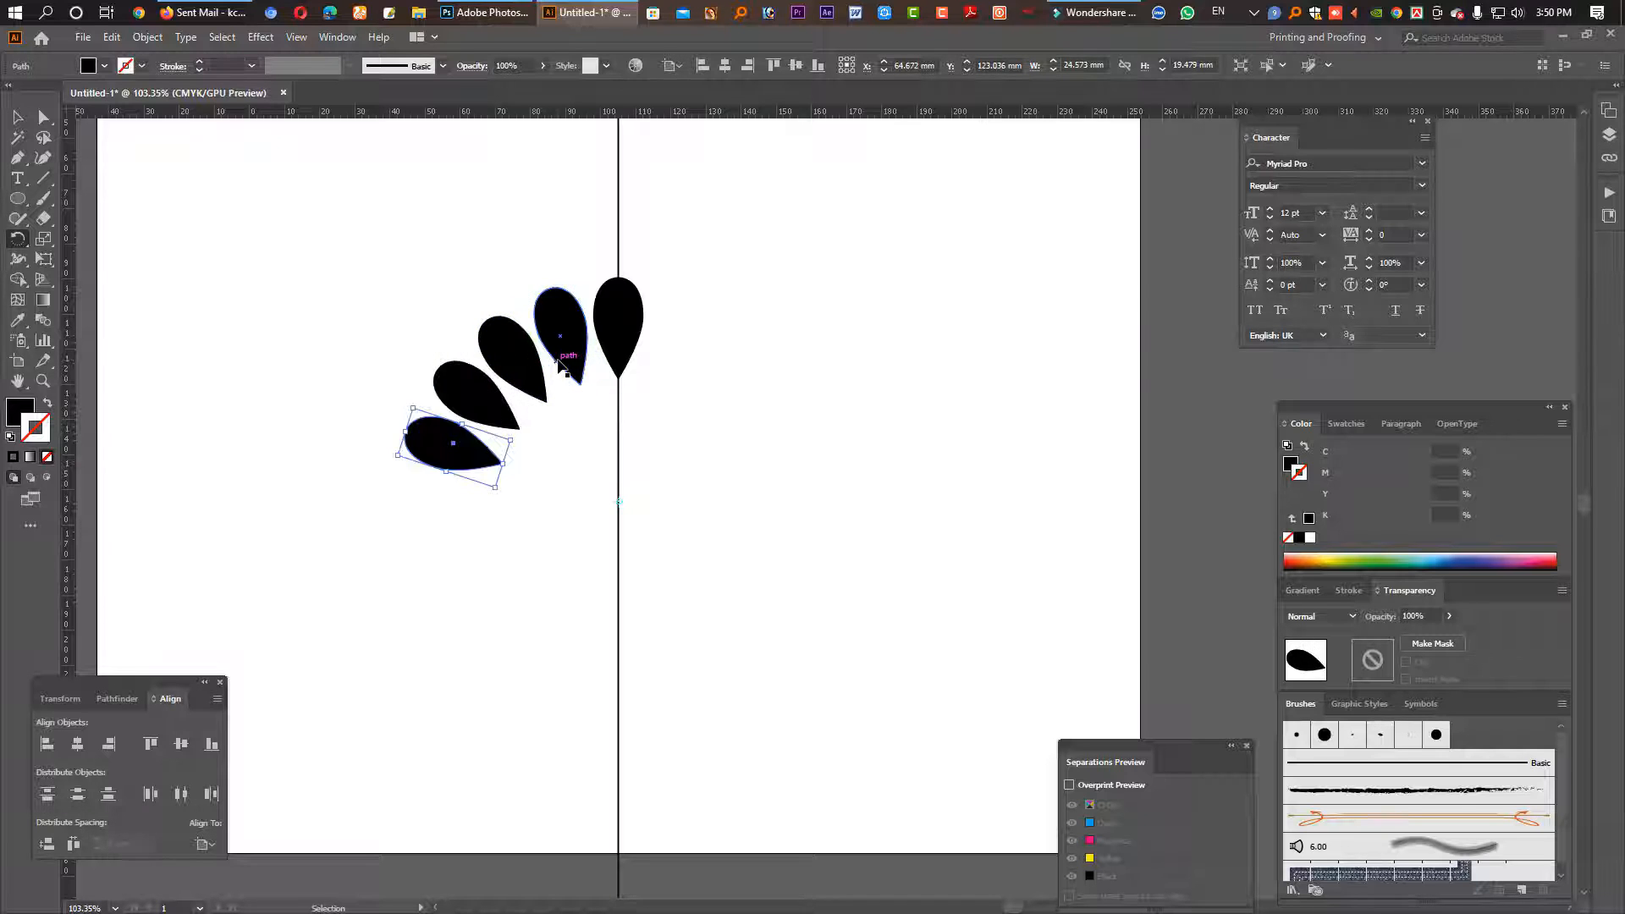
key(ctrl+d)
key(ctrl+d)
key(ctrl+d)
key(ctrl+d)
key(ctrl+d)
key(ctrl+d)
key(ctrl+d)
key(ctrl+d)
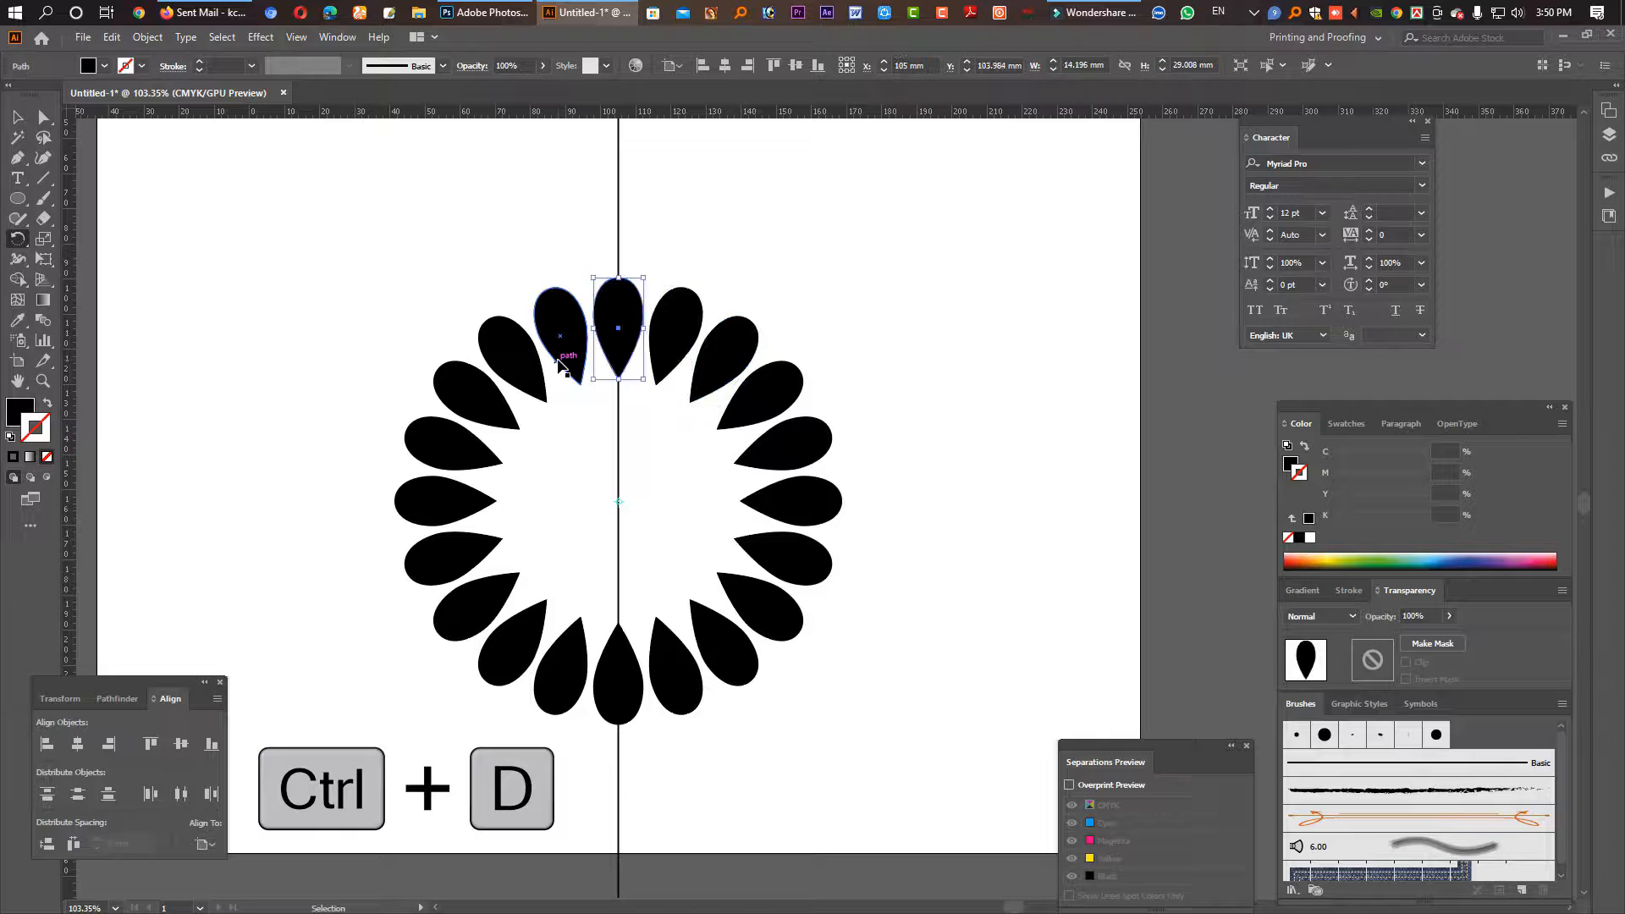
key(ctrl+d)
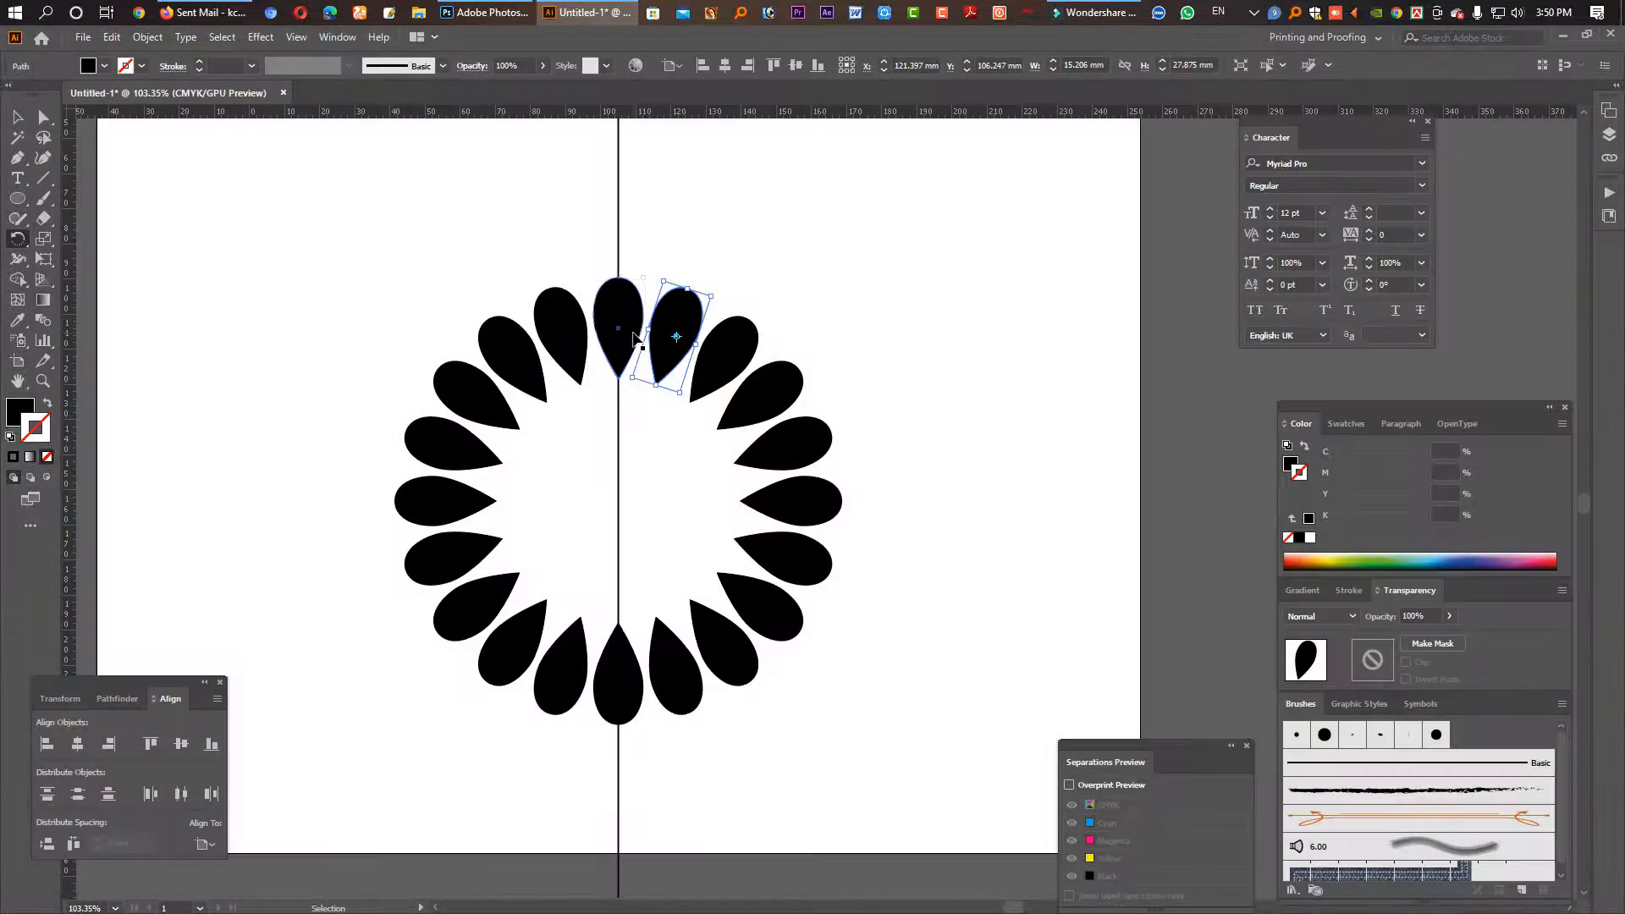
ctrl+click(628, 307)
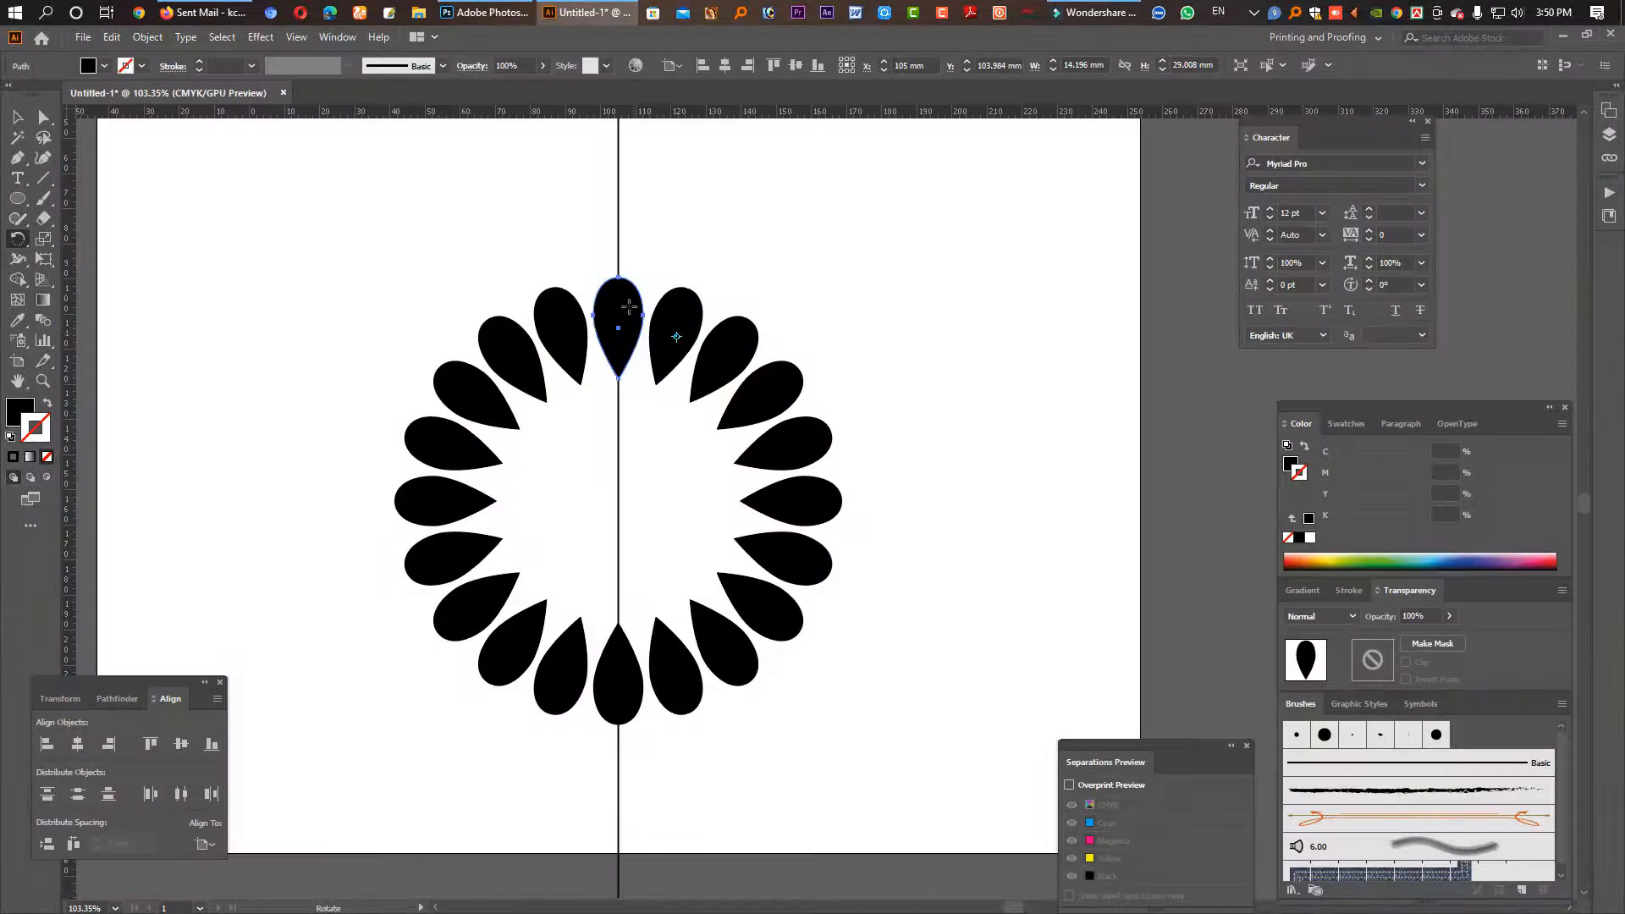
key(ctrl+shift+a)
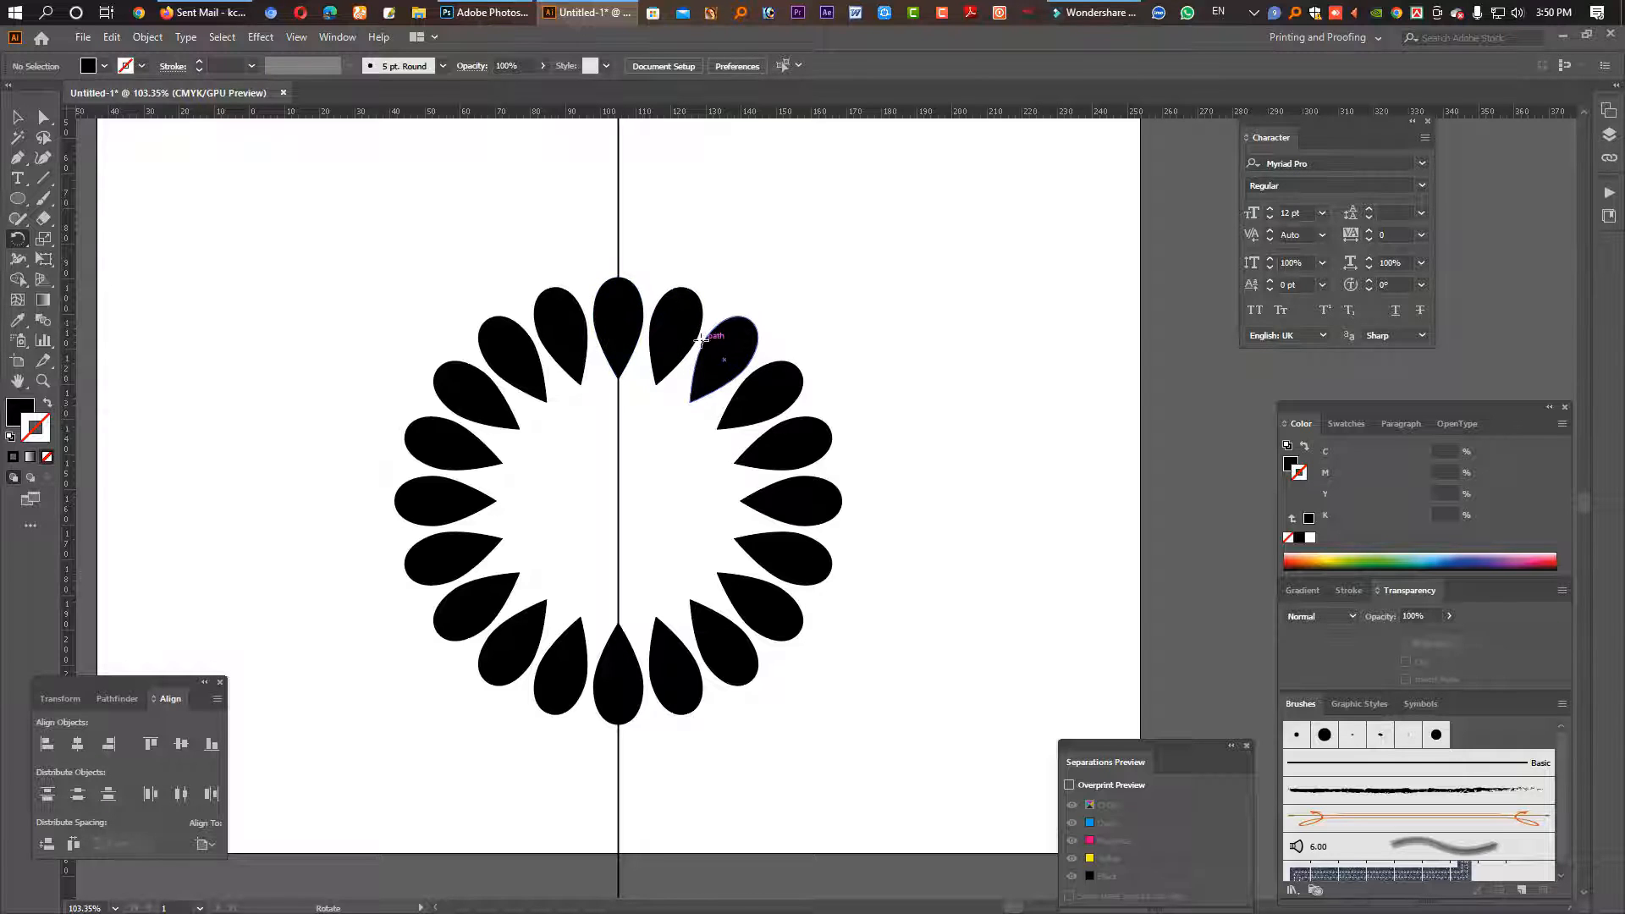
Step: Select all petals of the ring without the vertical line, and undo the trial move of the ring
click(17, 117)
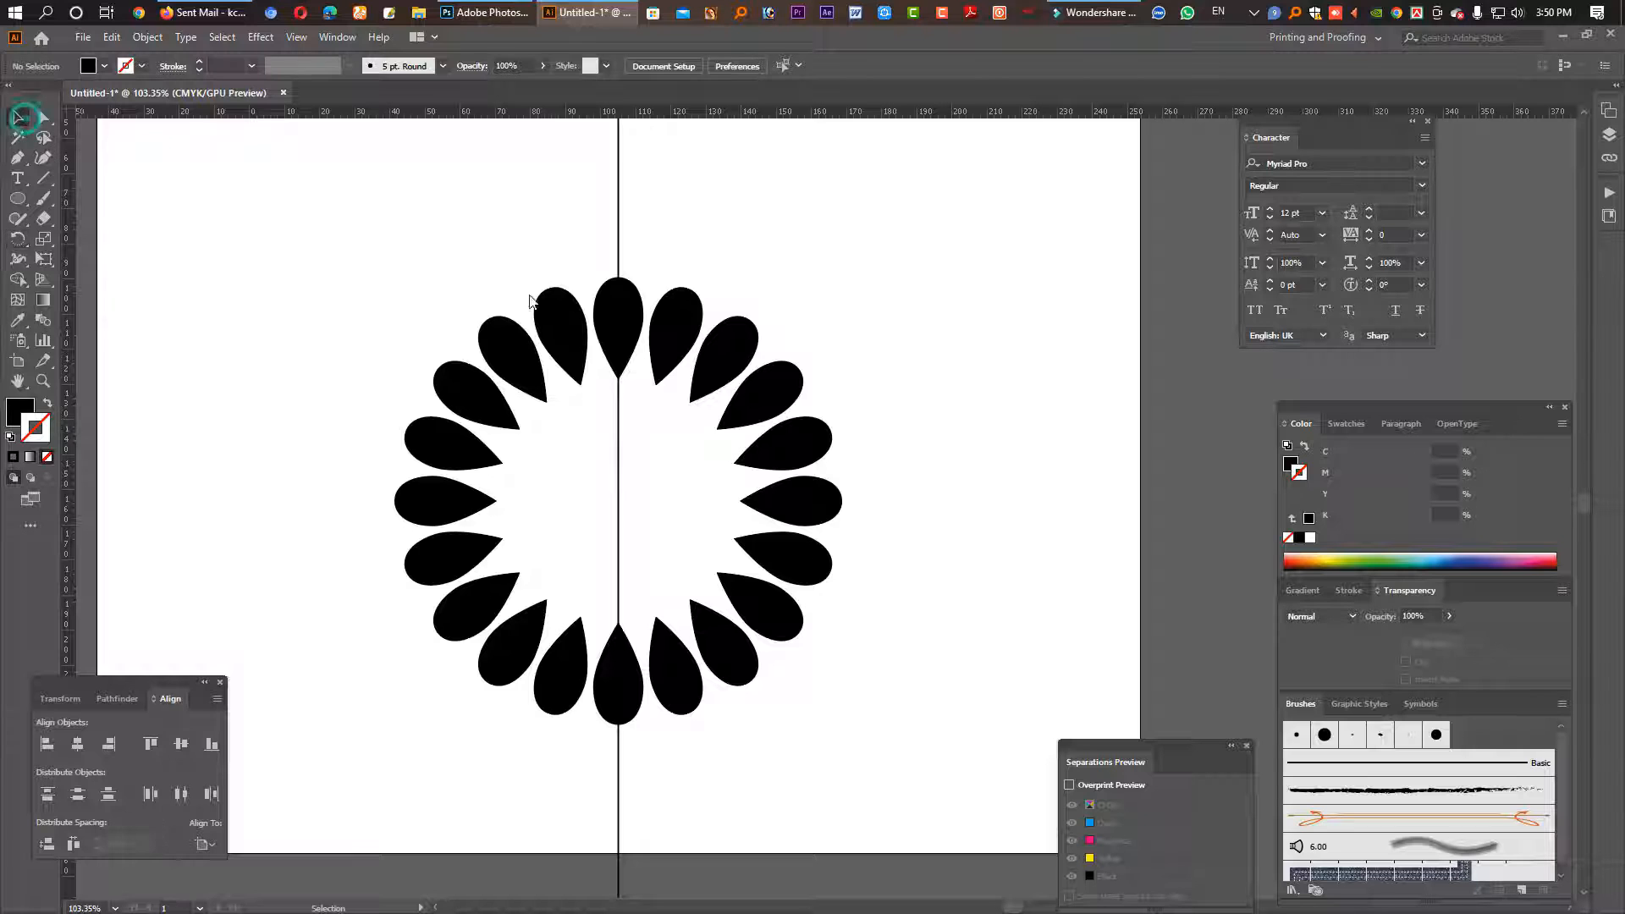
drag(878, 697, 364, 279)
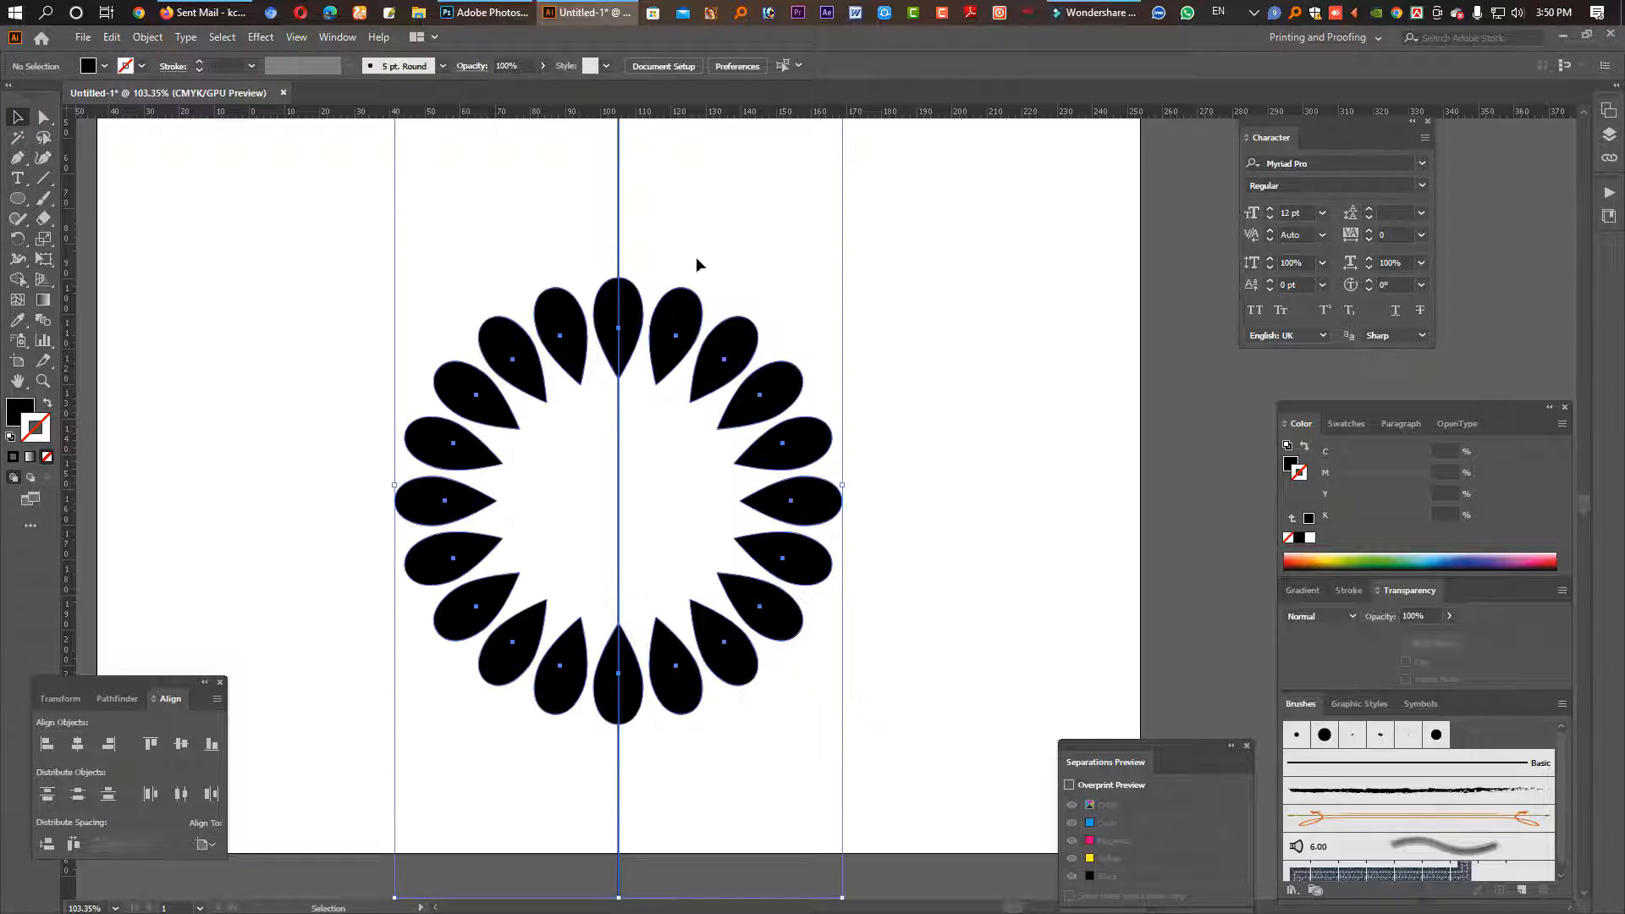
drag(626, 390, 656, 331)
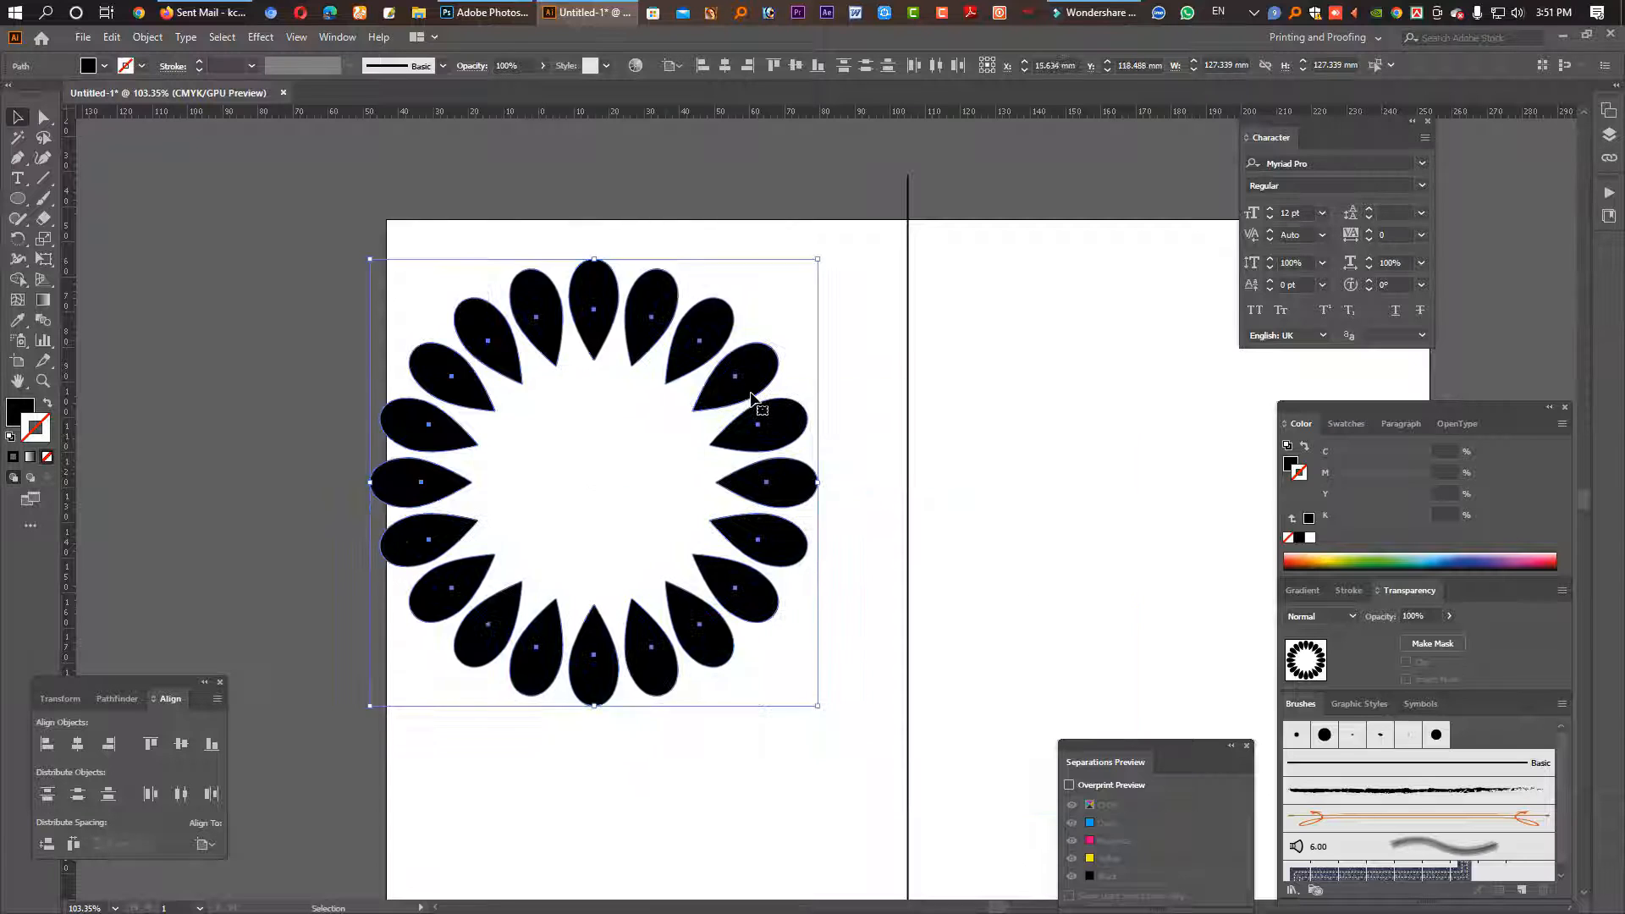
key(ctrl+z)
key(space)
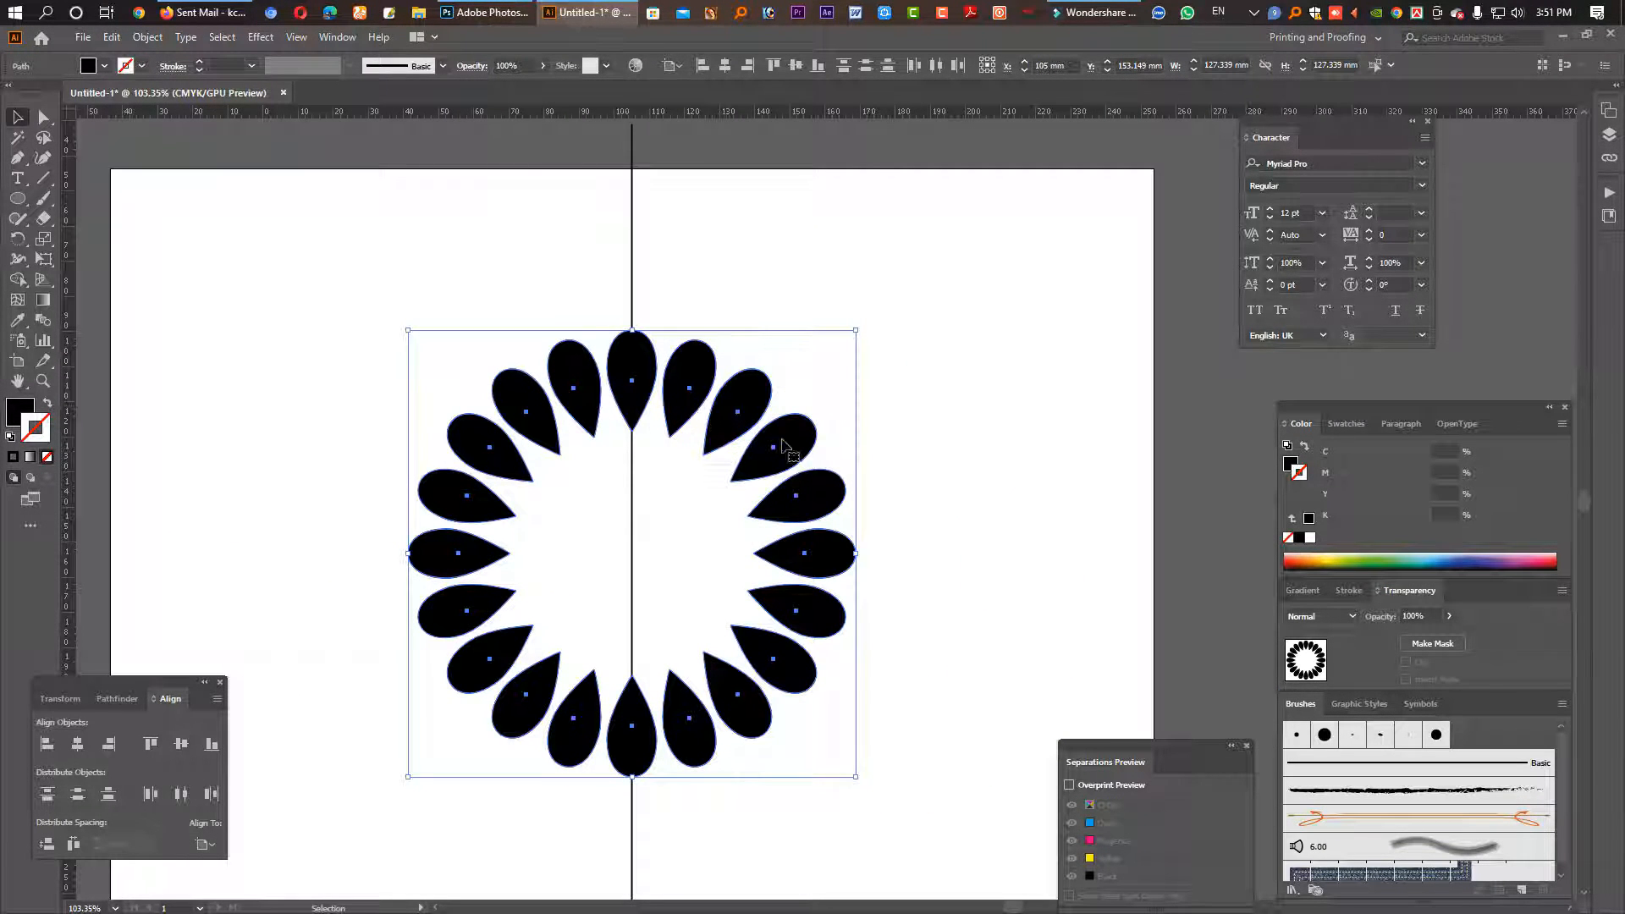
Step: Make a copy of the petal ring at 0 degrees, scale it down concentrically to fit inside the original ring, and deselect it
key(r)
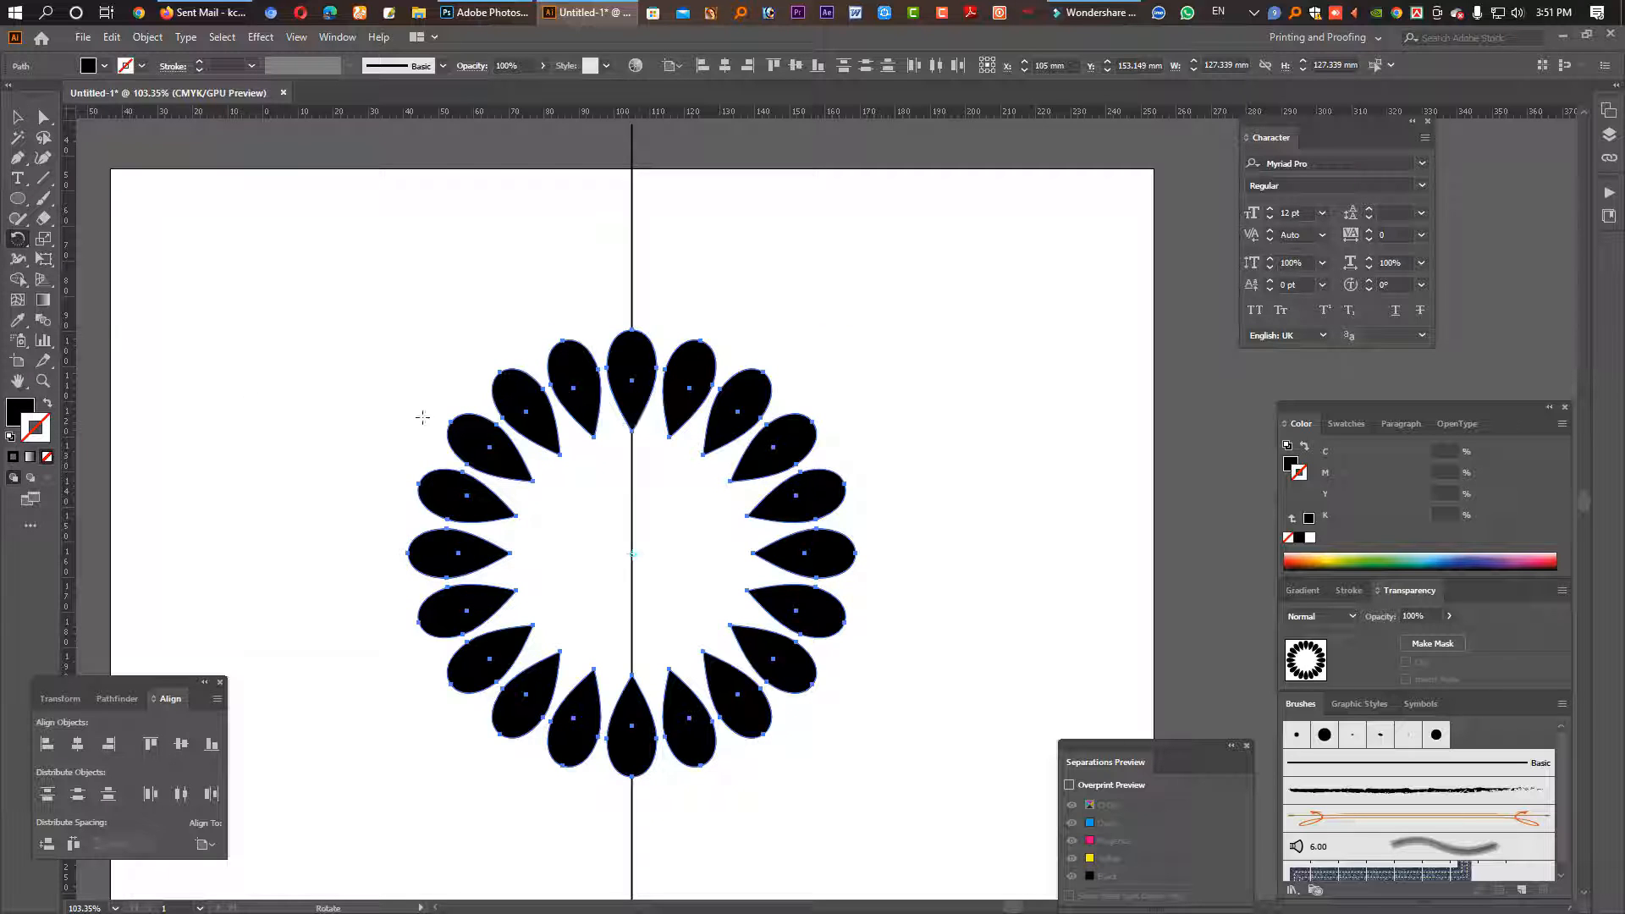
double_click(18, 238)
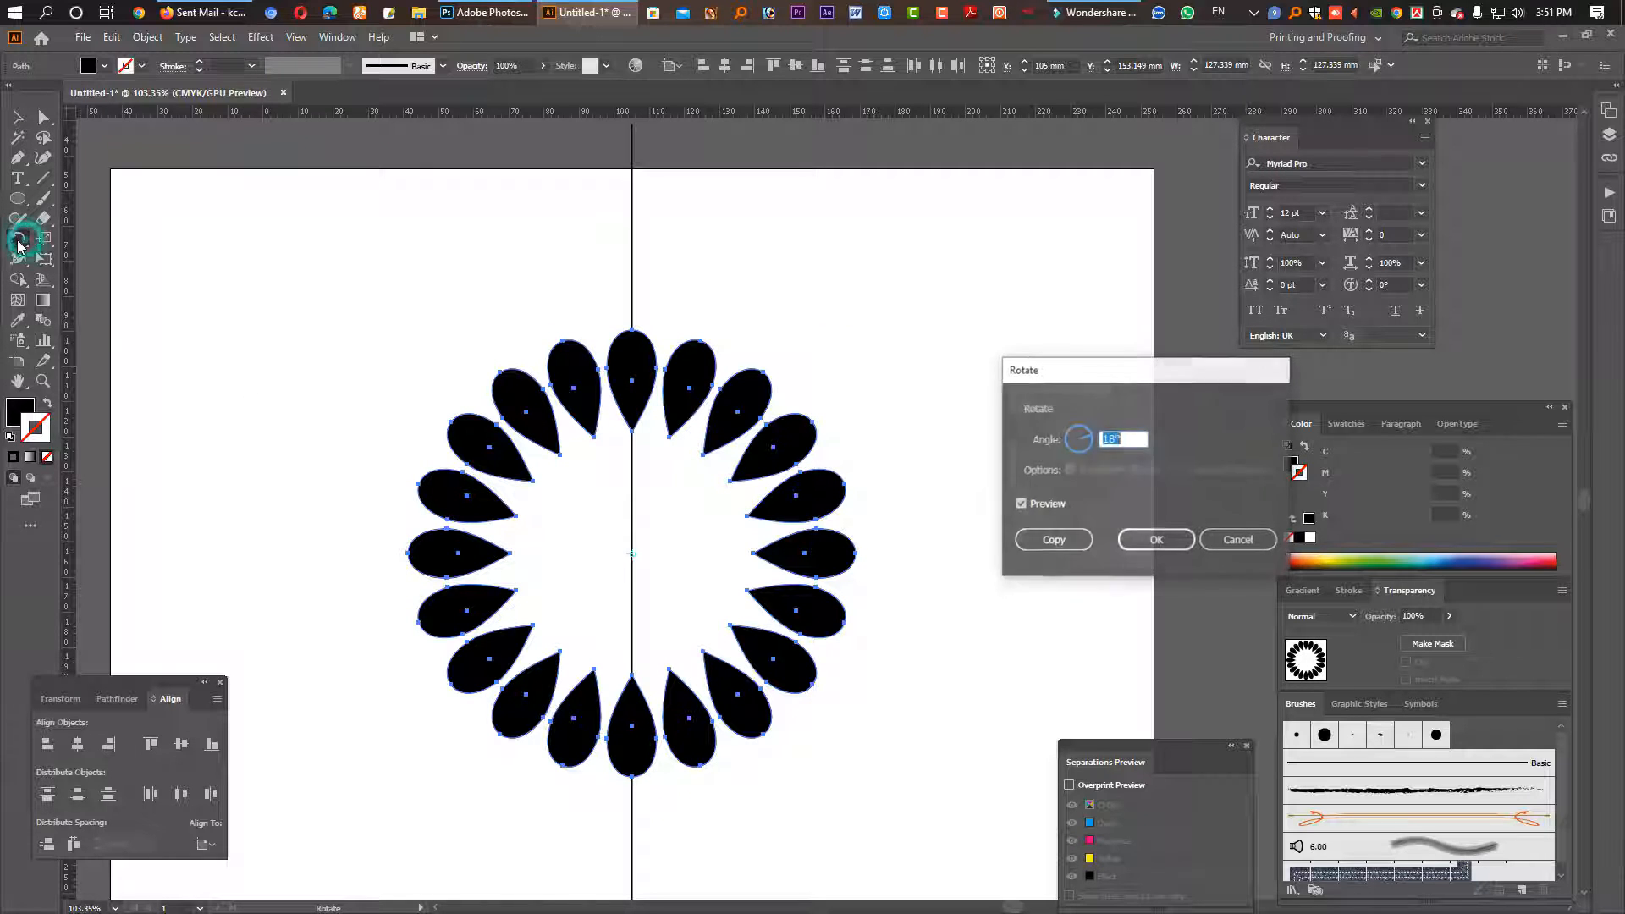
text(0)
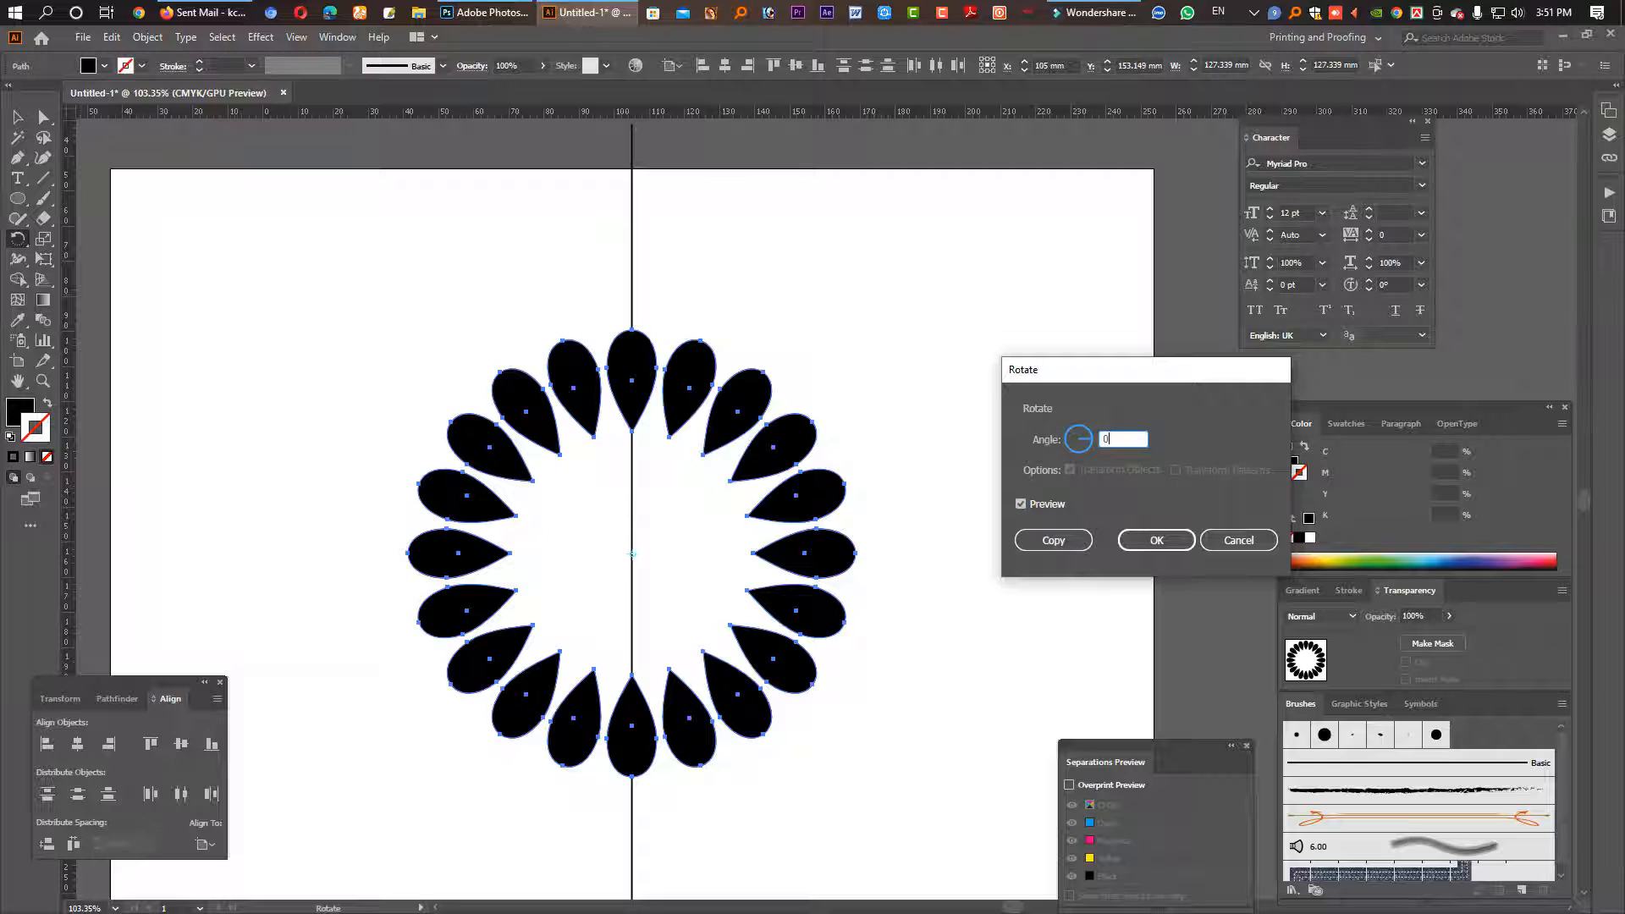
click(1055, 541)
key(v)
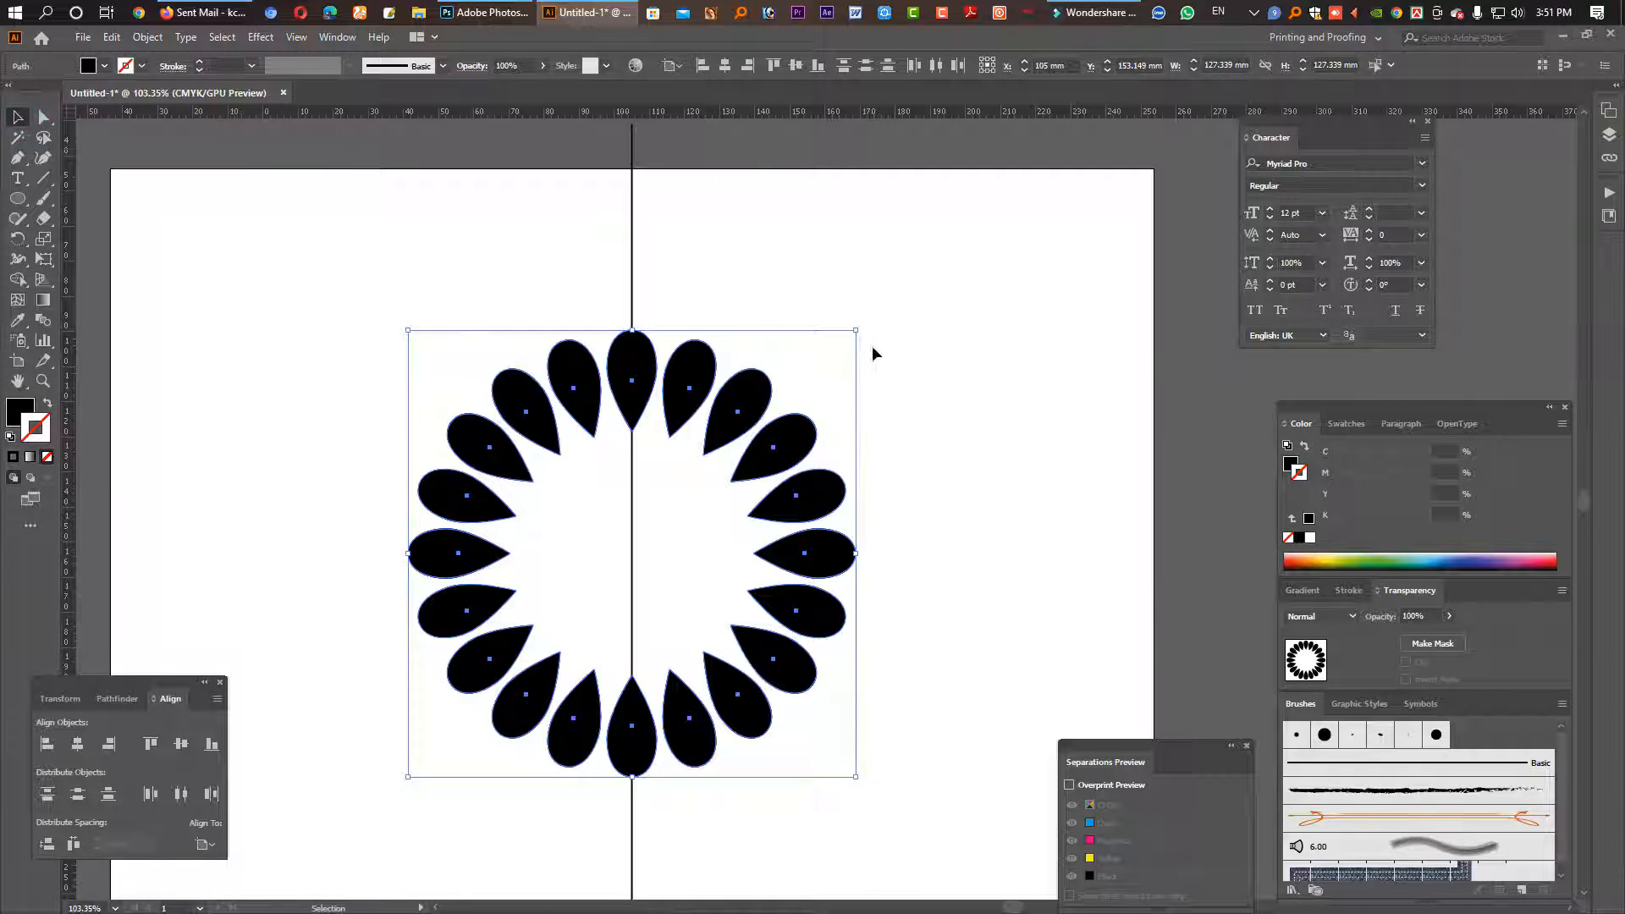
drag(855, 330, 792, 445)
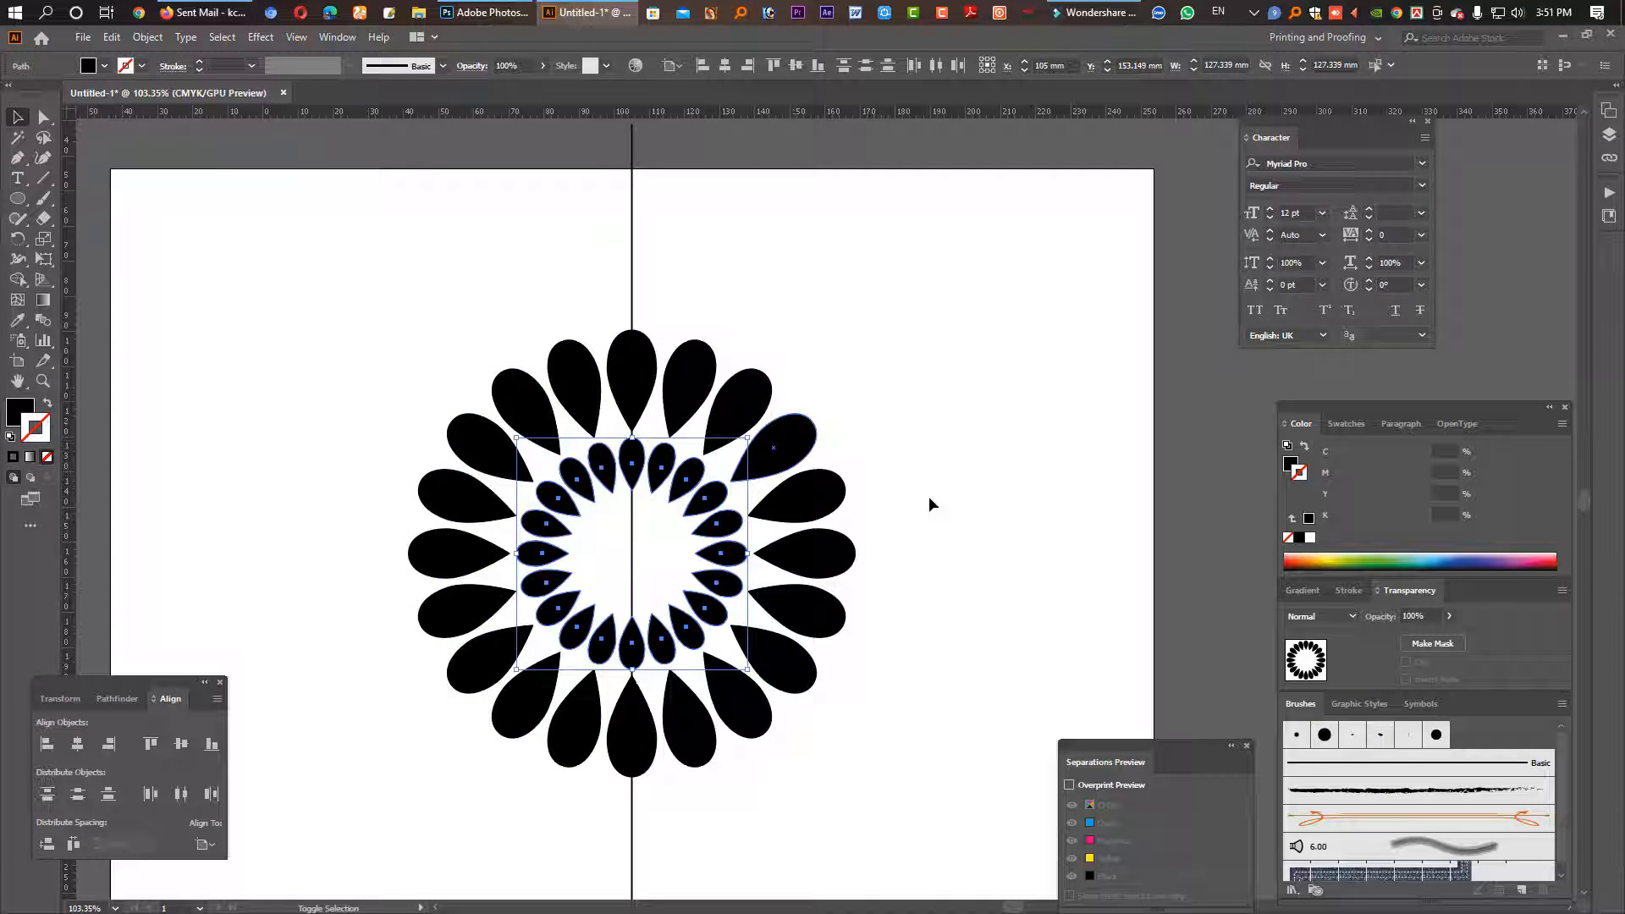
click(932, 673)
drag(877, 791, 283, 353)
drag(696, 221, 580, 232)
key(space)
drag(652, 407, 772, 407)
shift+click(871, 265)
scroll(773, 406, down, 2)
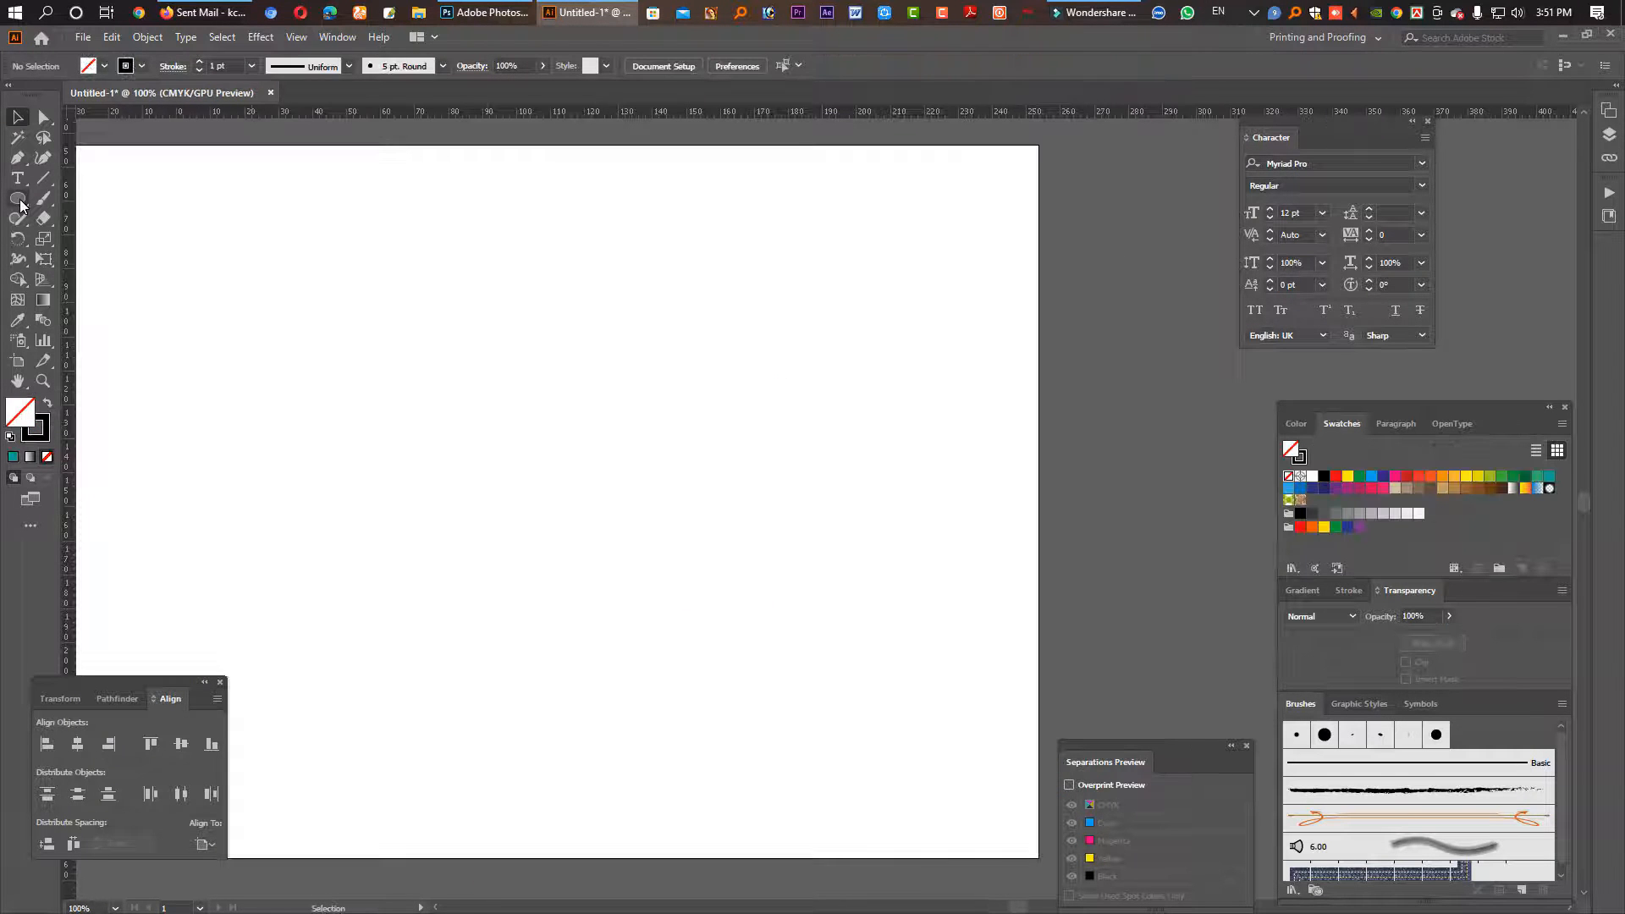
Step: Draw an unfilled circle about 104.6 mm in diameter near the centre of the empty artboard, and deselect it
click(19, 201)
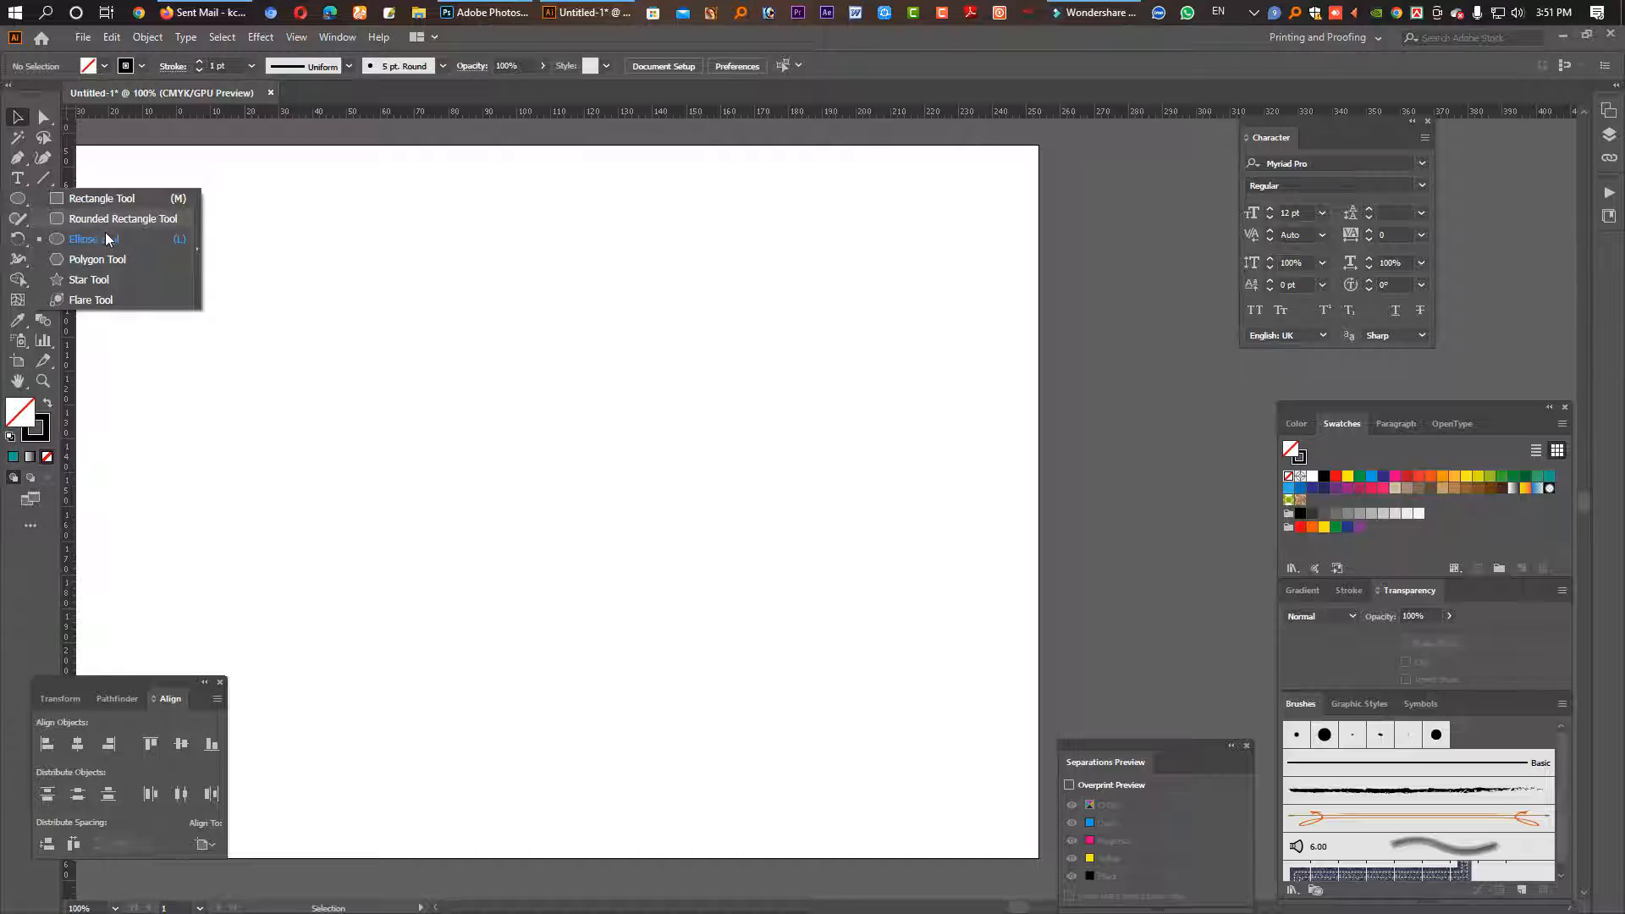
click(100, 239)
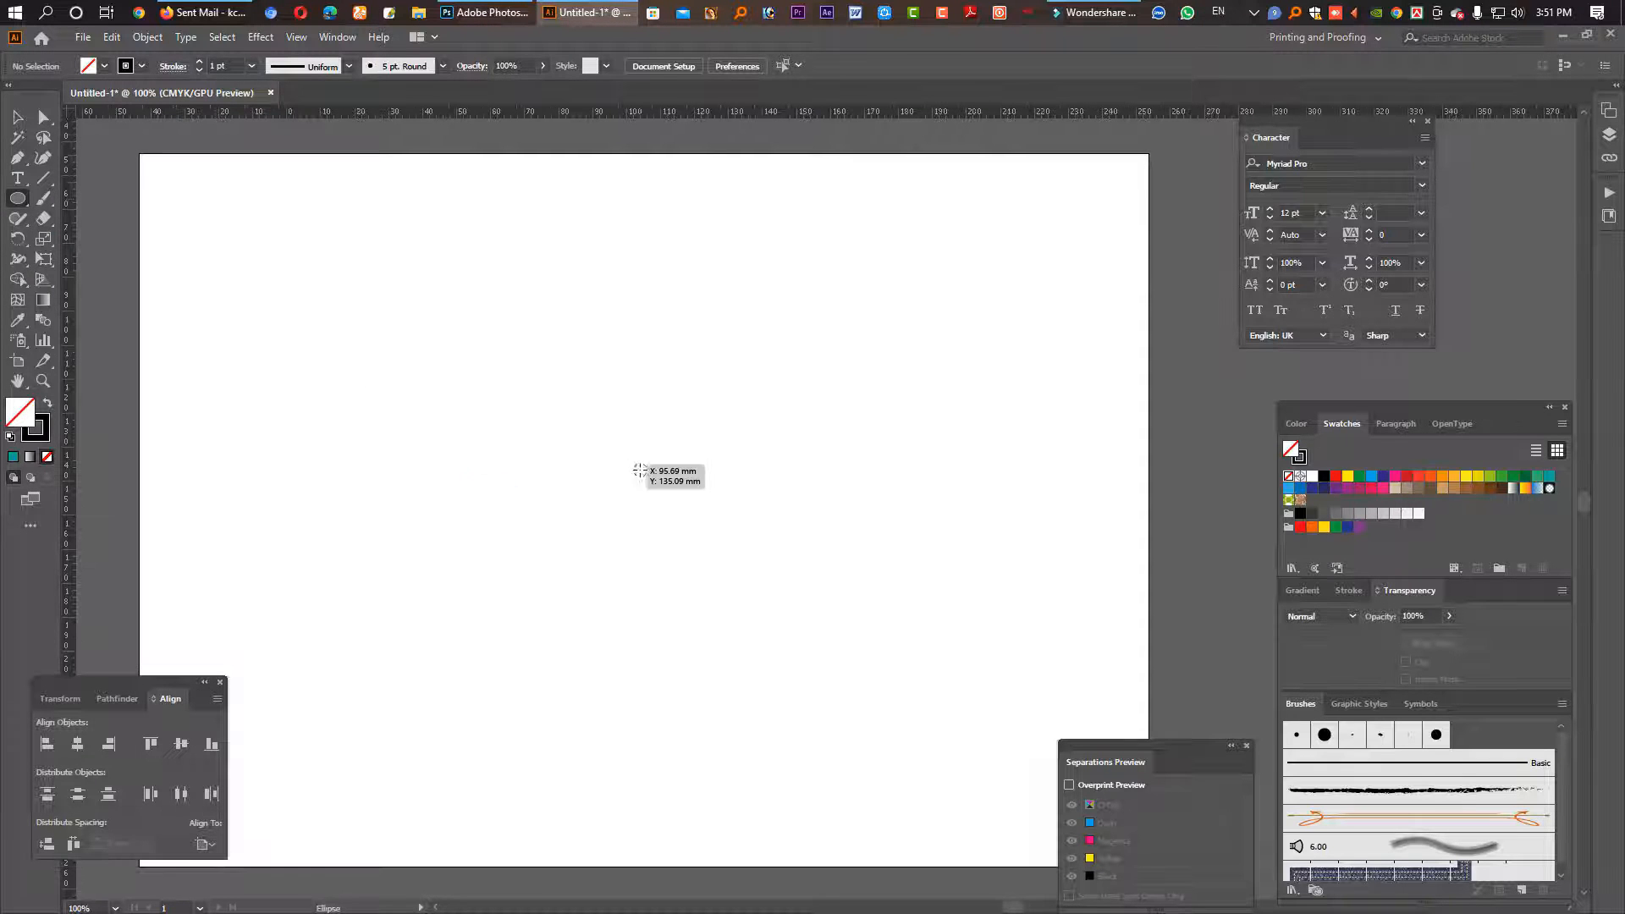
drag(652, 481, 830, 587)
click(17, 117)
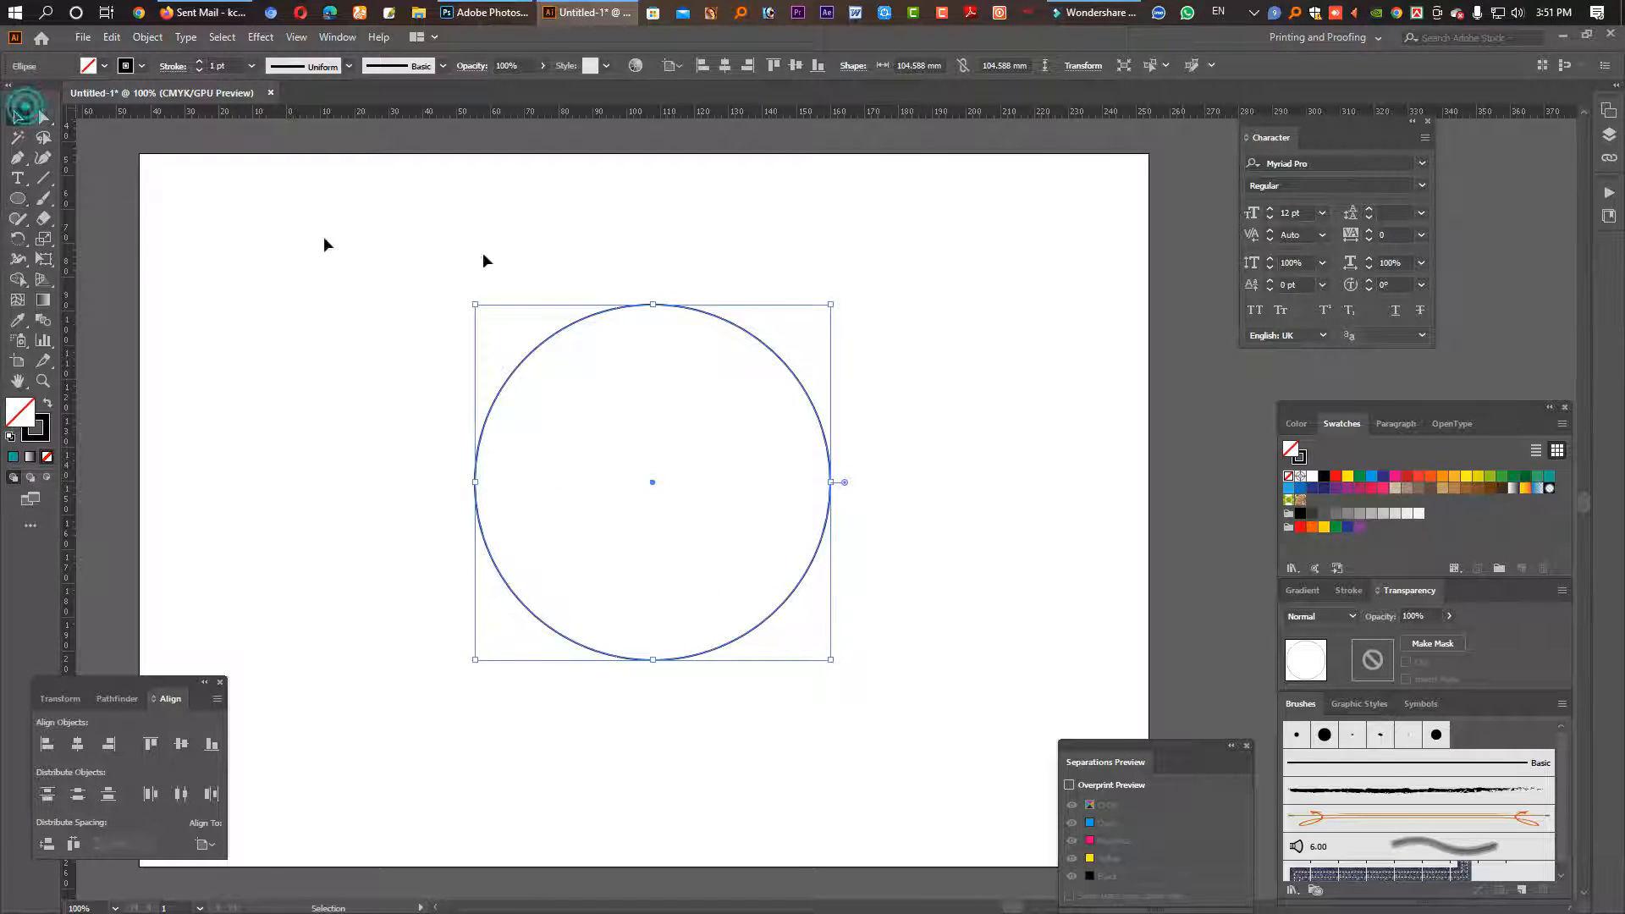
click(528, 254)
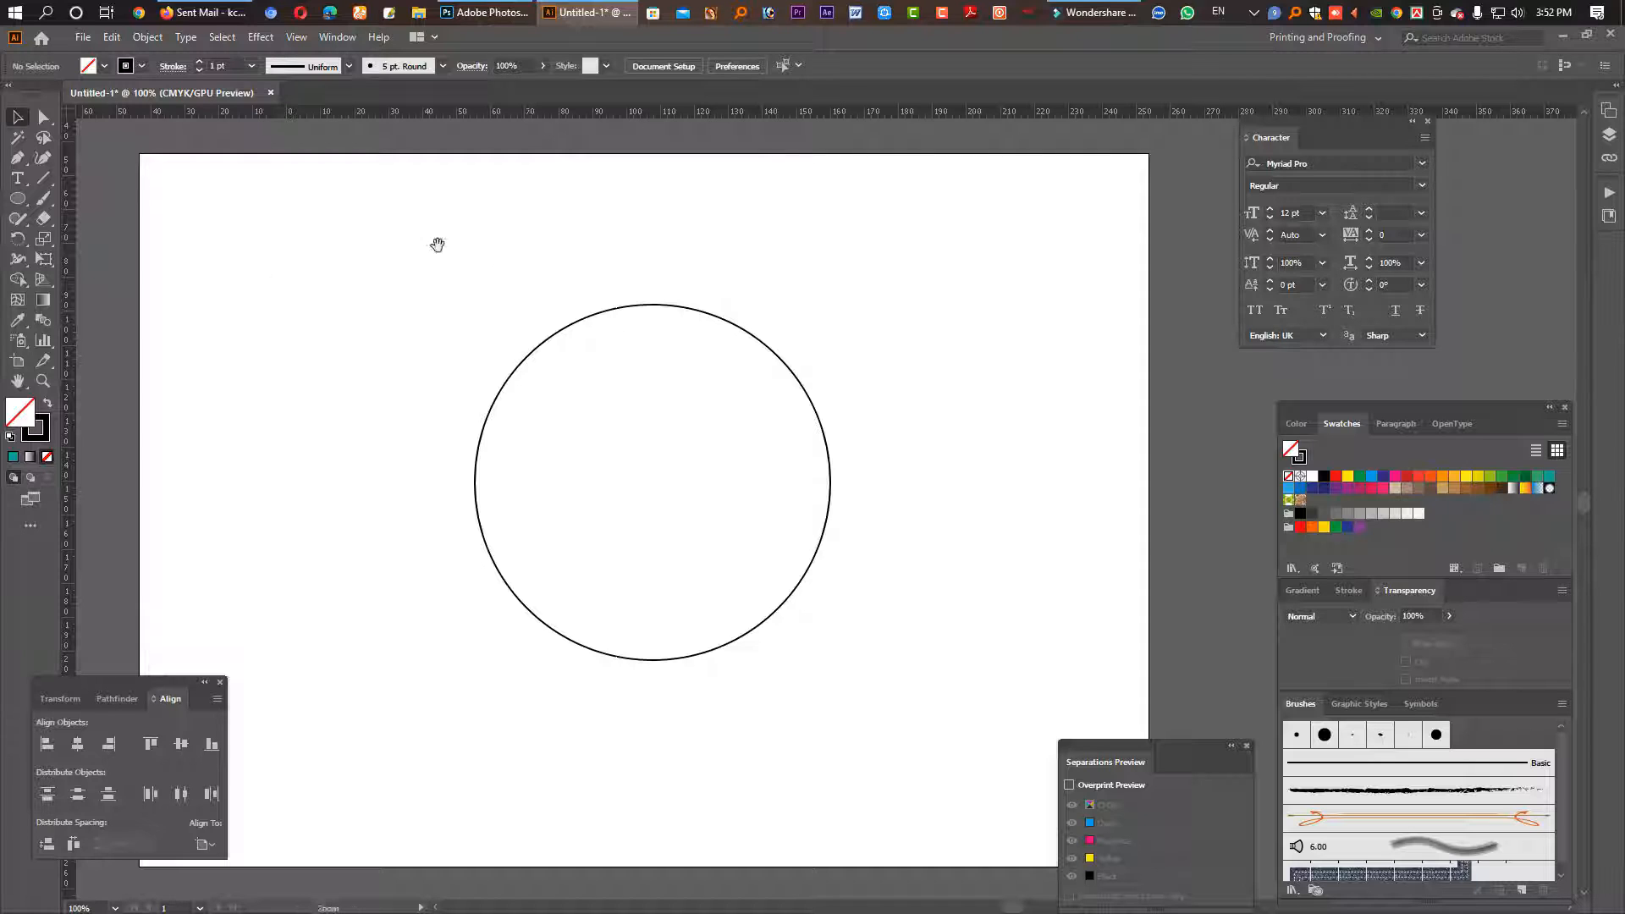
Step: Draw a circle about 24.4 mm in diameter above and left of the large circle, and place an overlapping copy level beside it
click(18, 199)
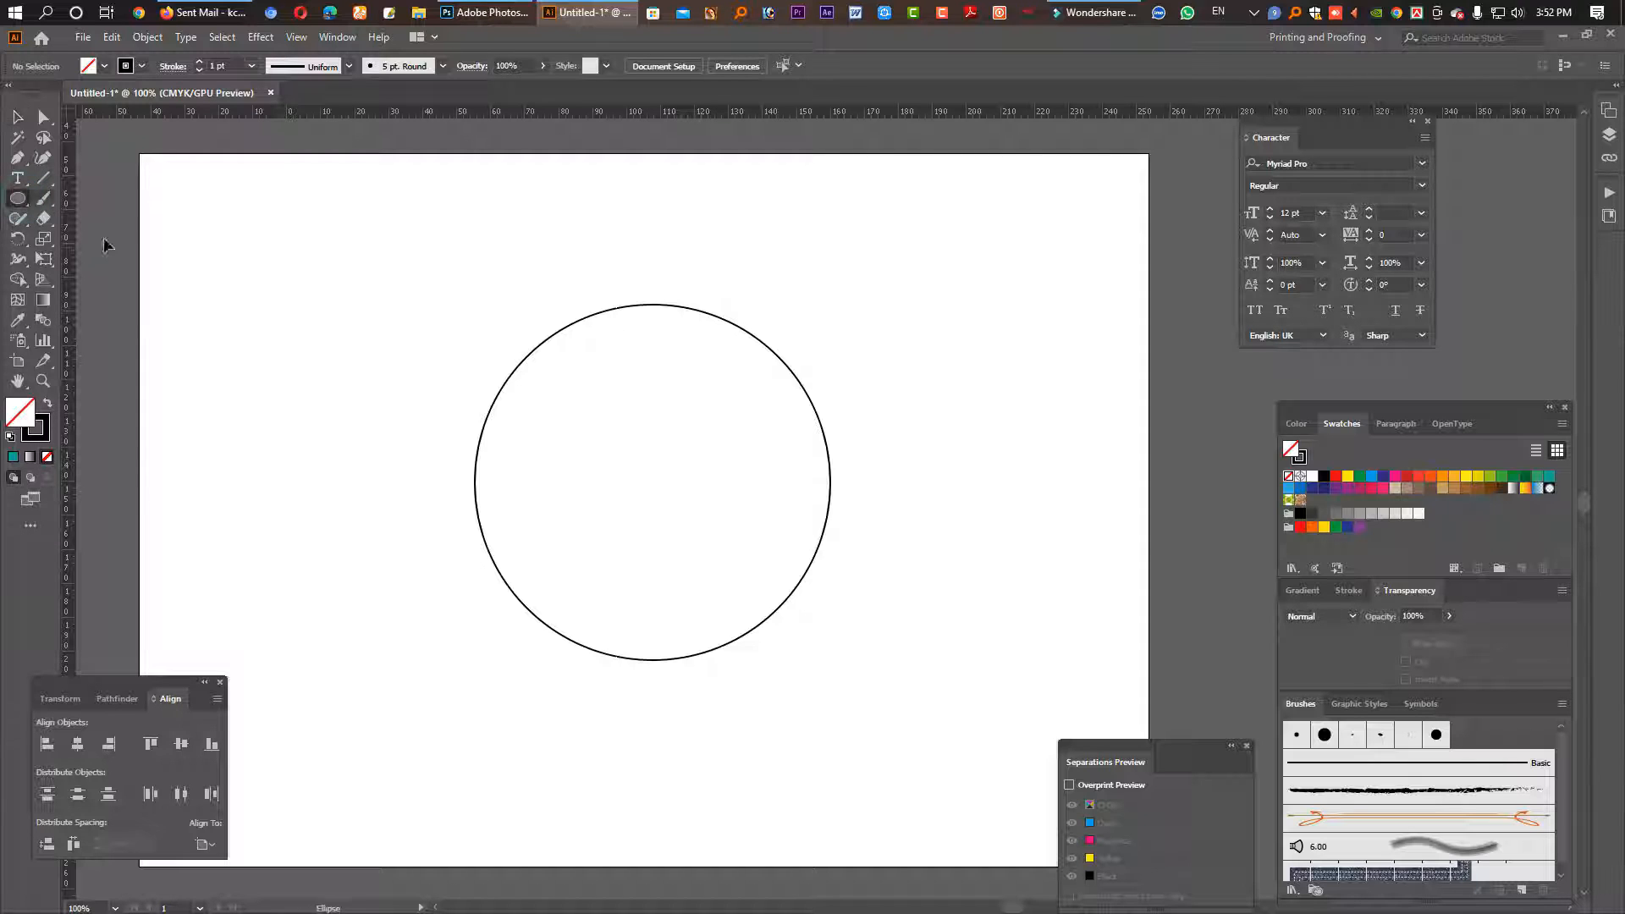
drag(252, 204, 335, 288)
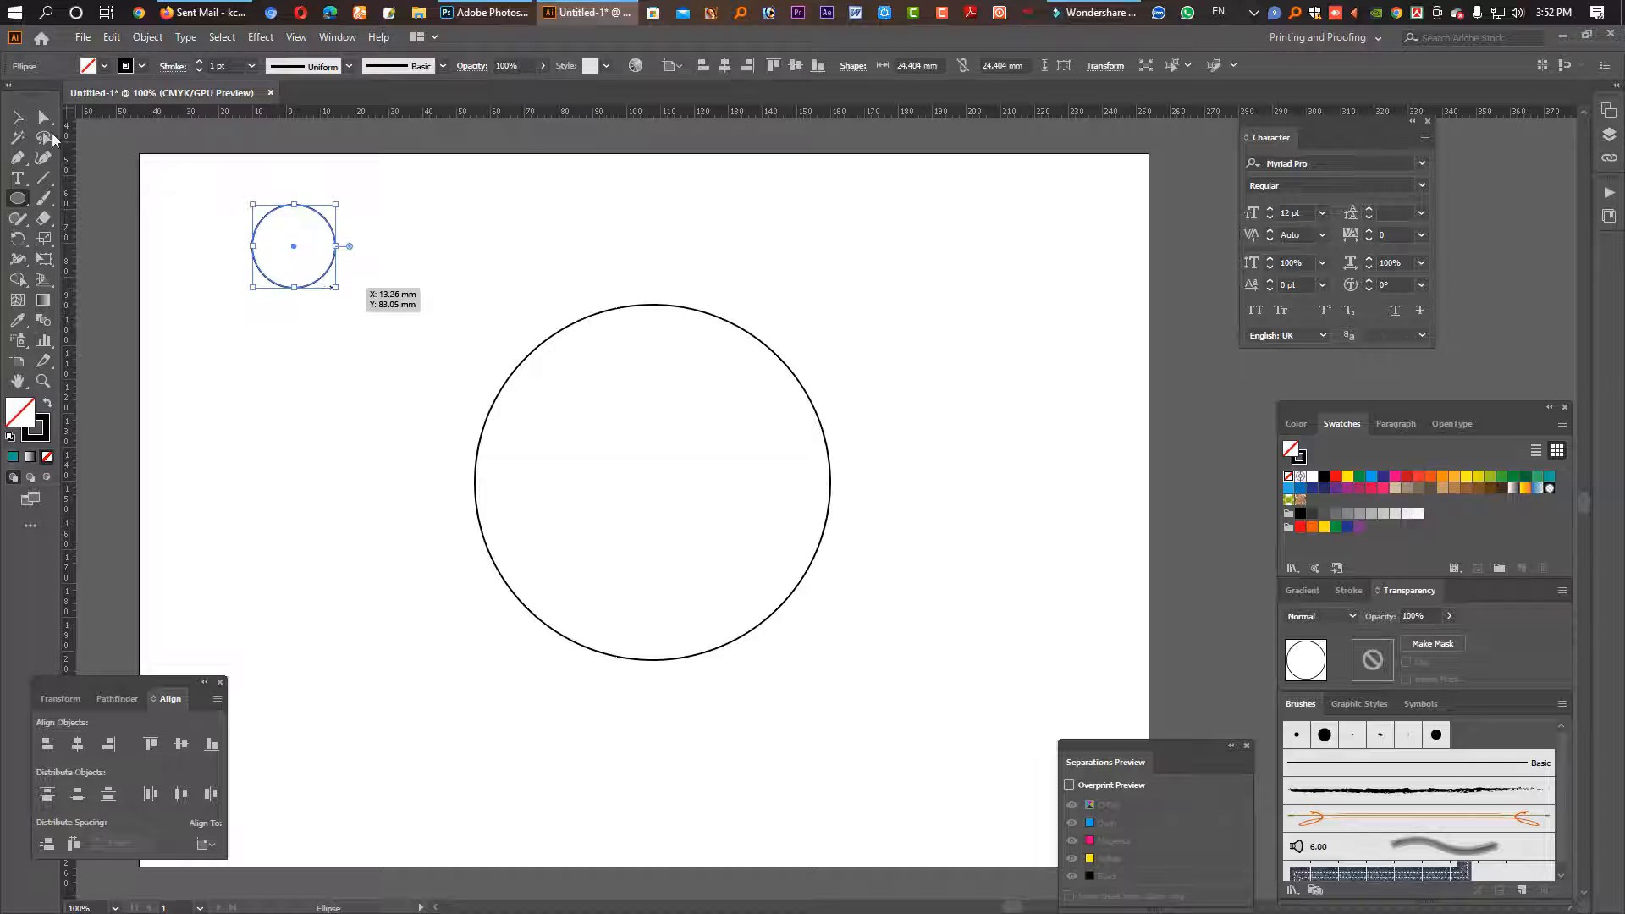
key(v)
drag(321, 222, 398, 230)
Step: Fill both small circles black without a stroke and intersect them into a leaf shape of about 8.4 × 18.4 mm
drag(355, 333, 461, 330)
key(ctrl+space)
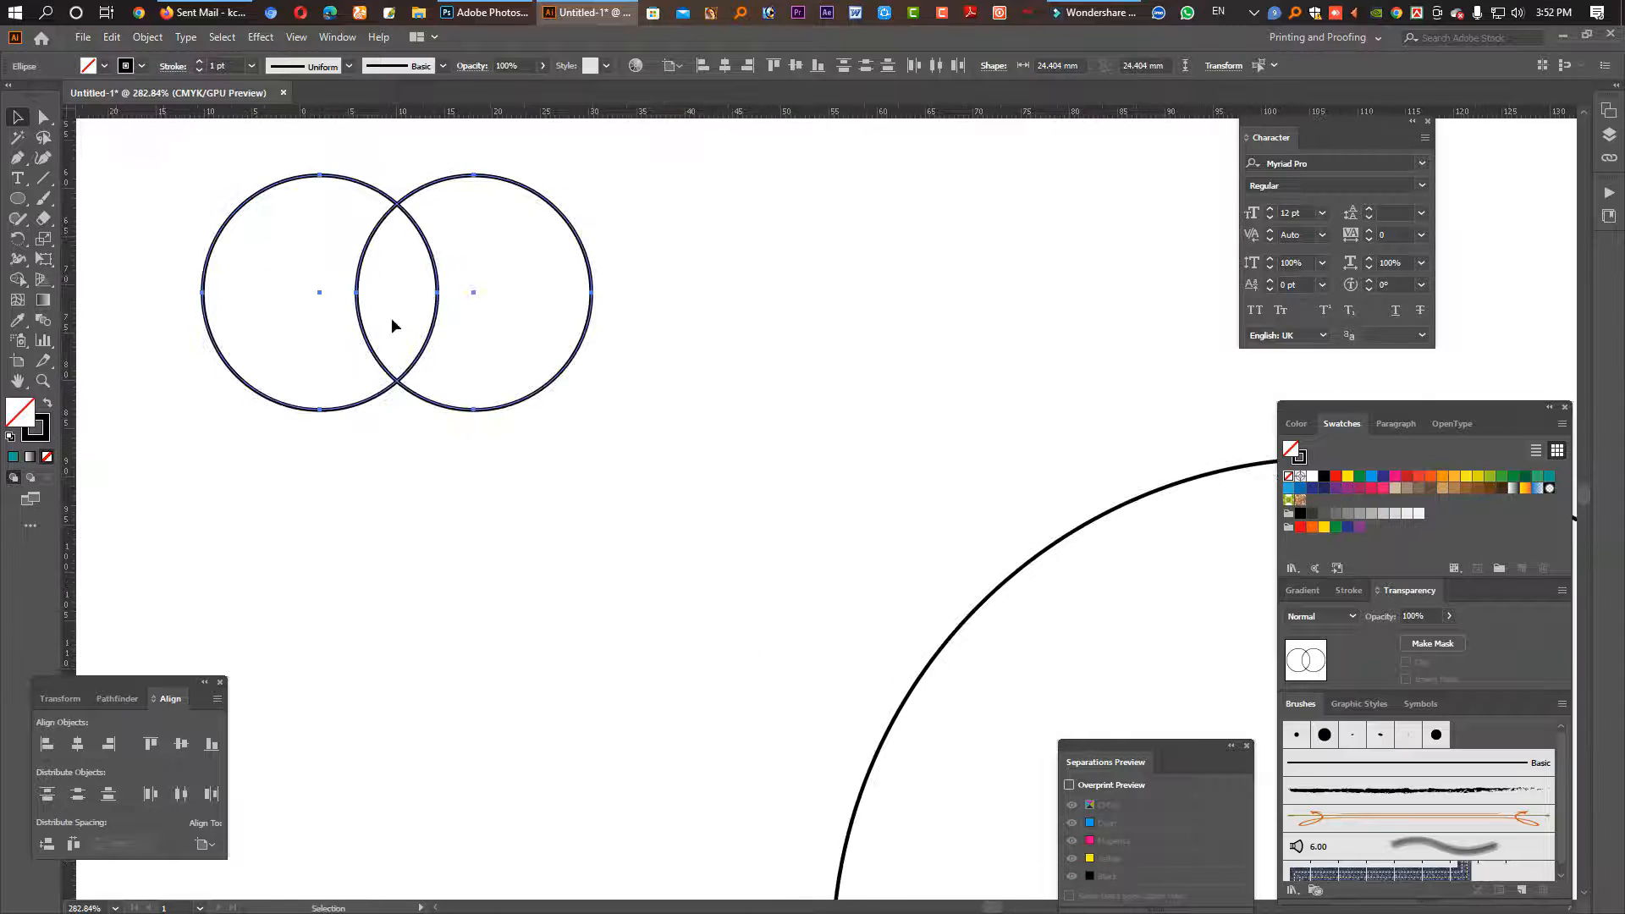
click(49, 403)
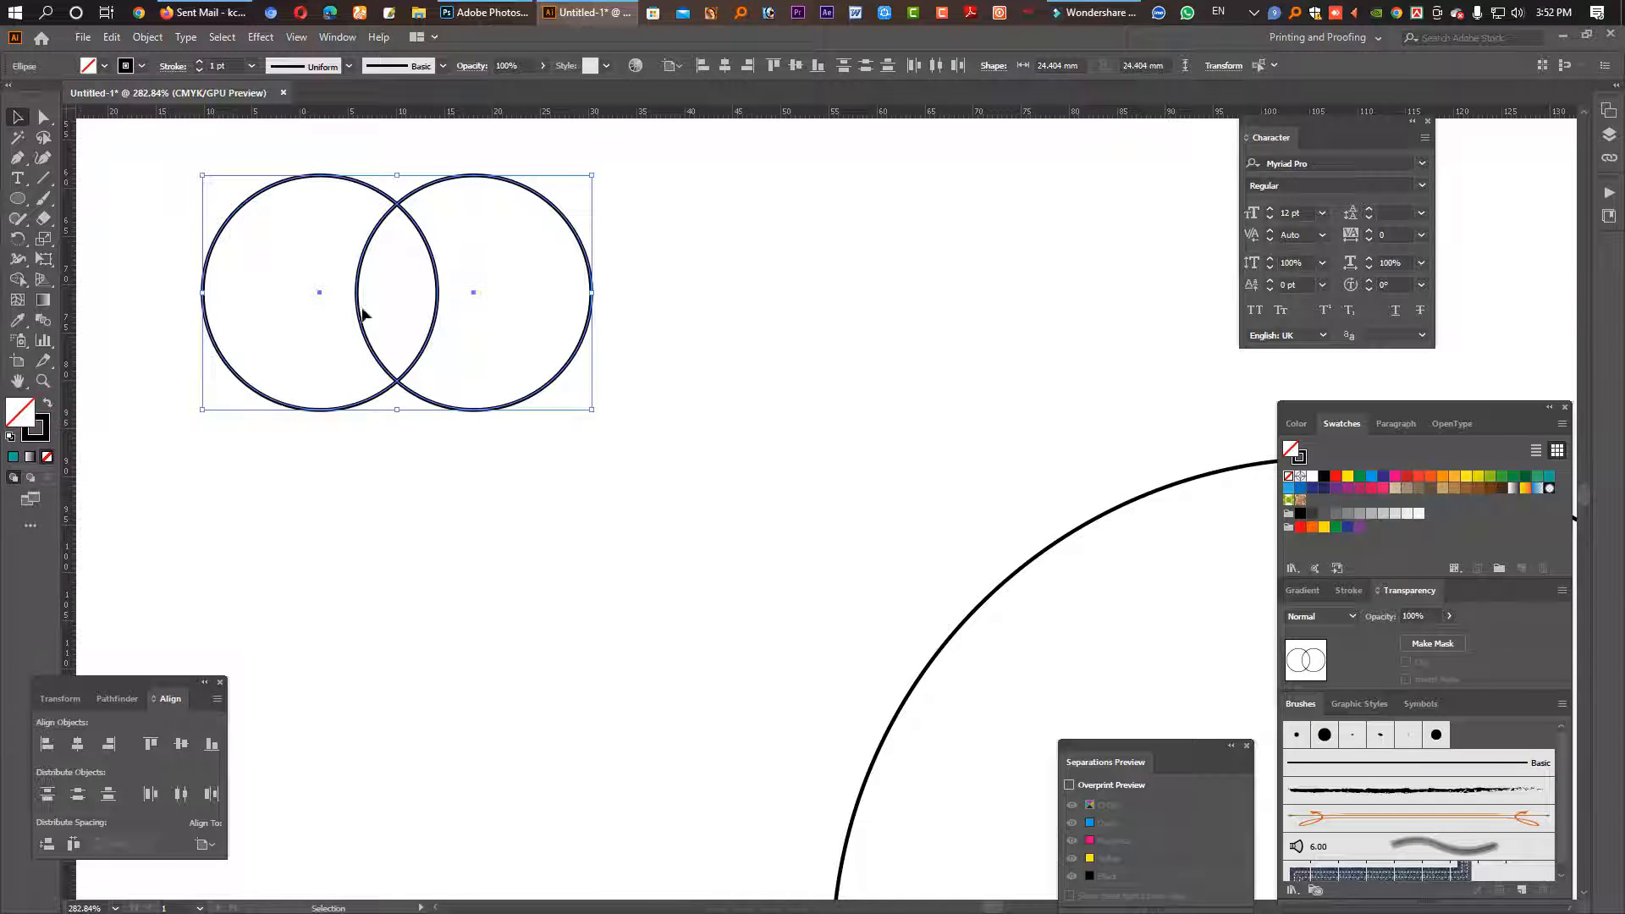
click(48, 402)
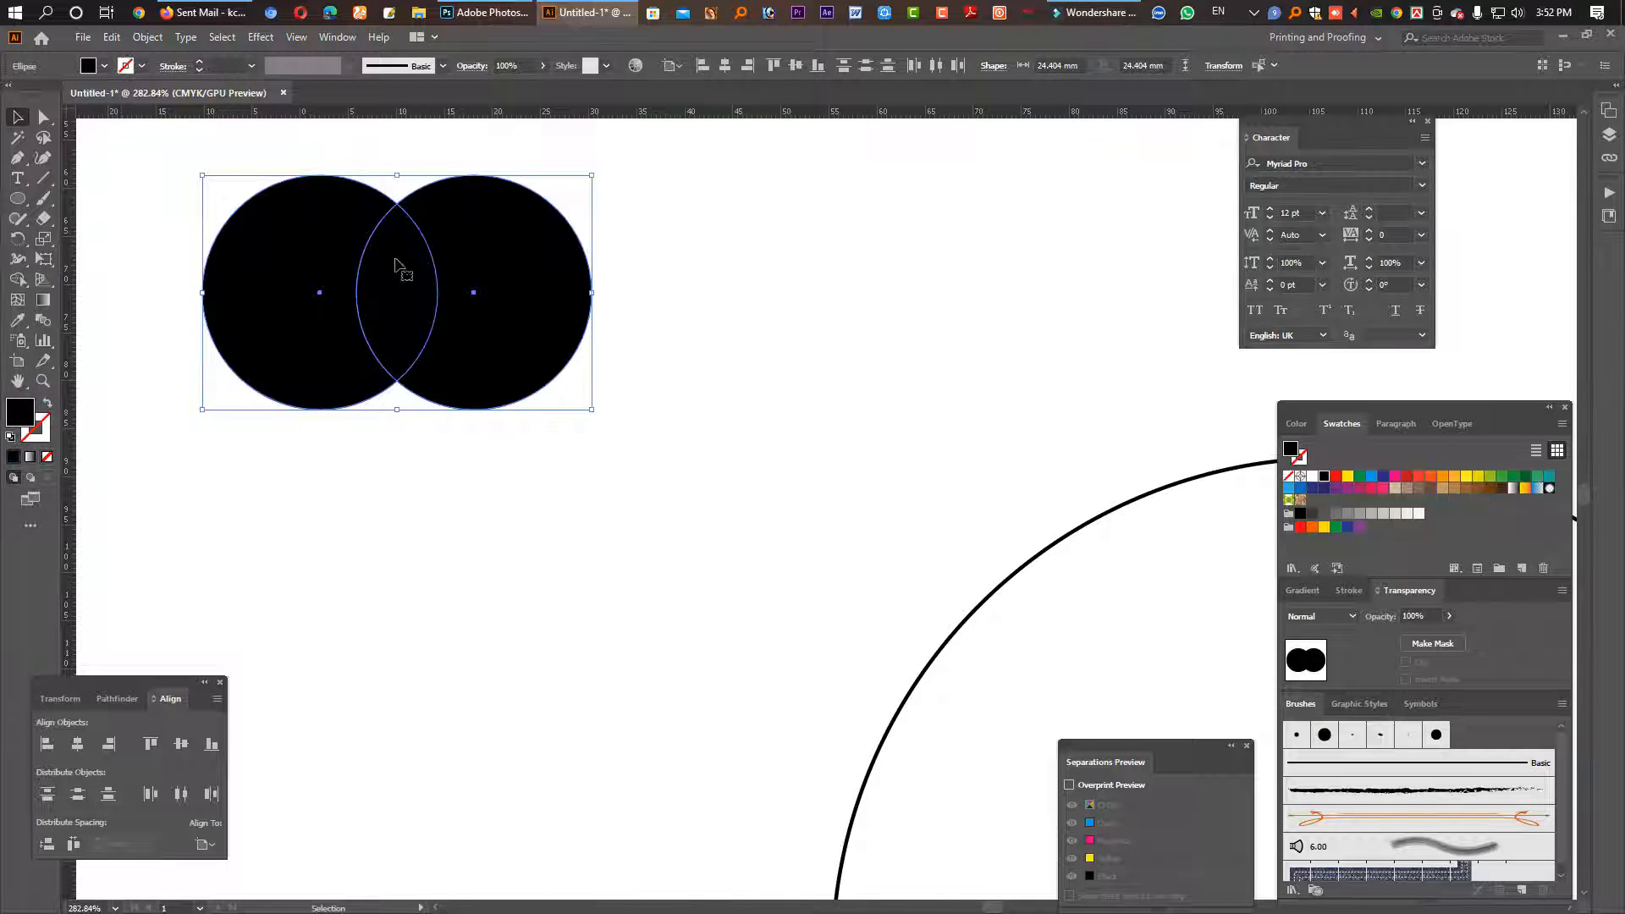
click(124, 701)
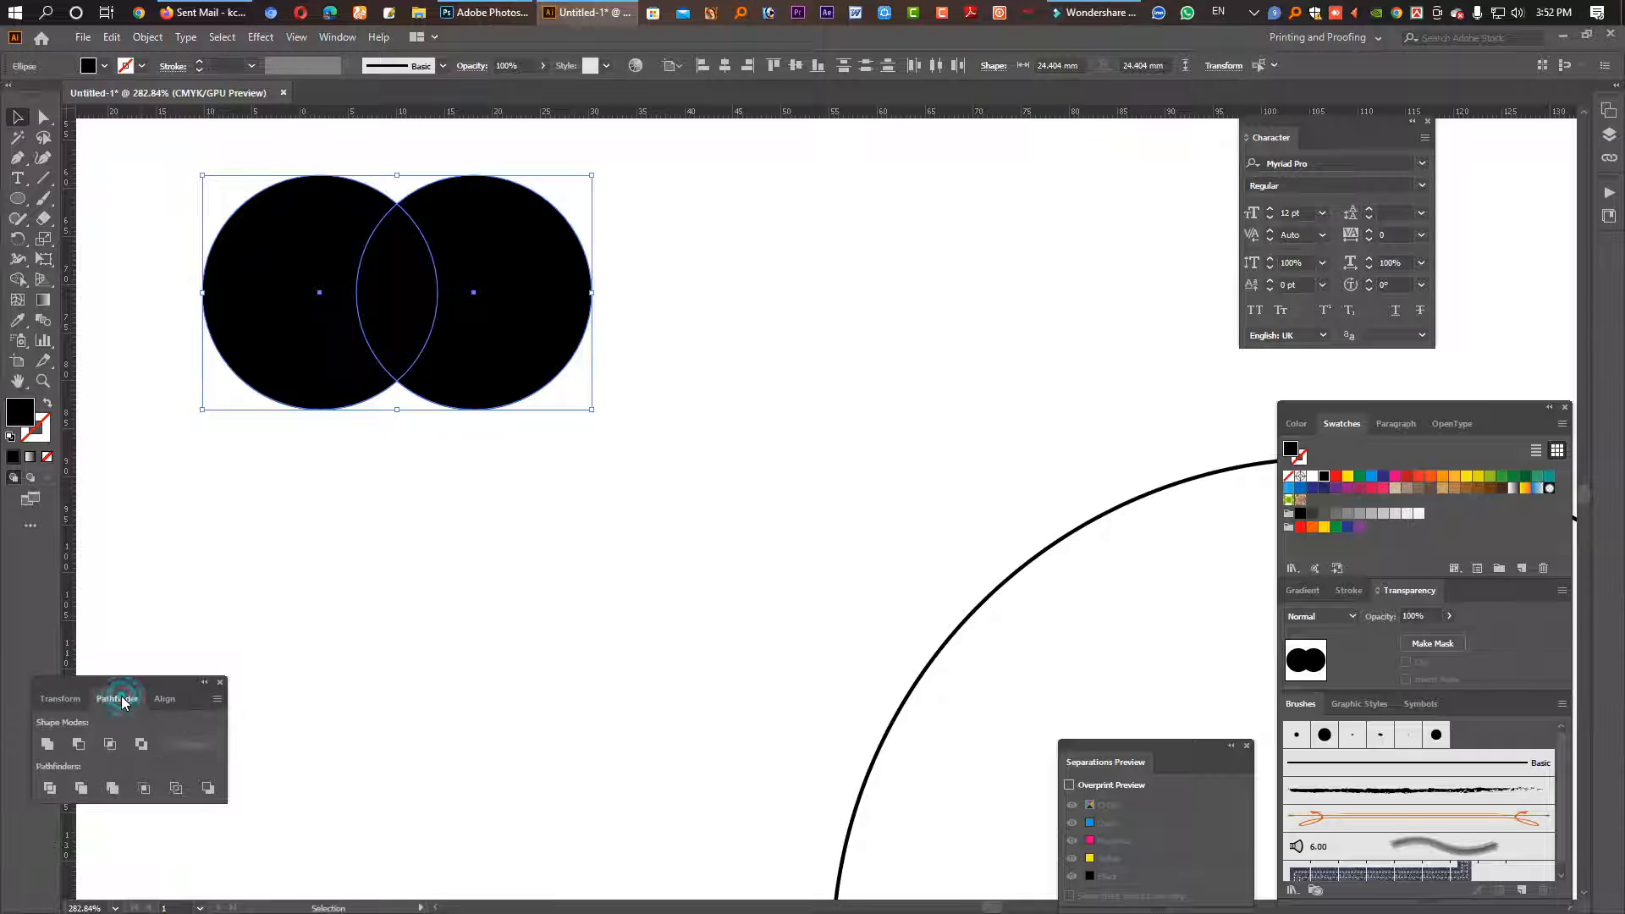
click(110, 744)
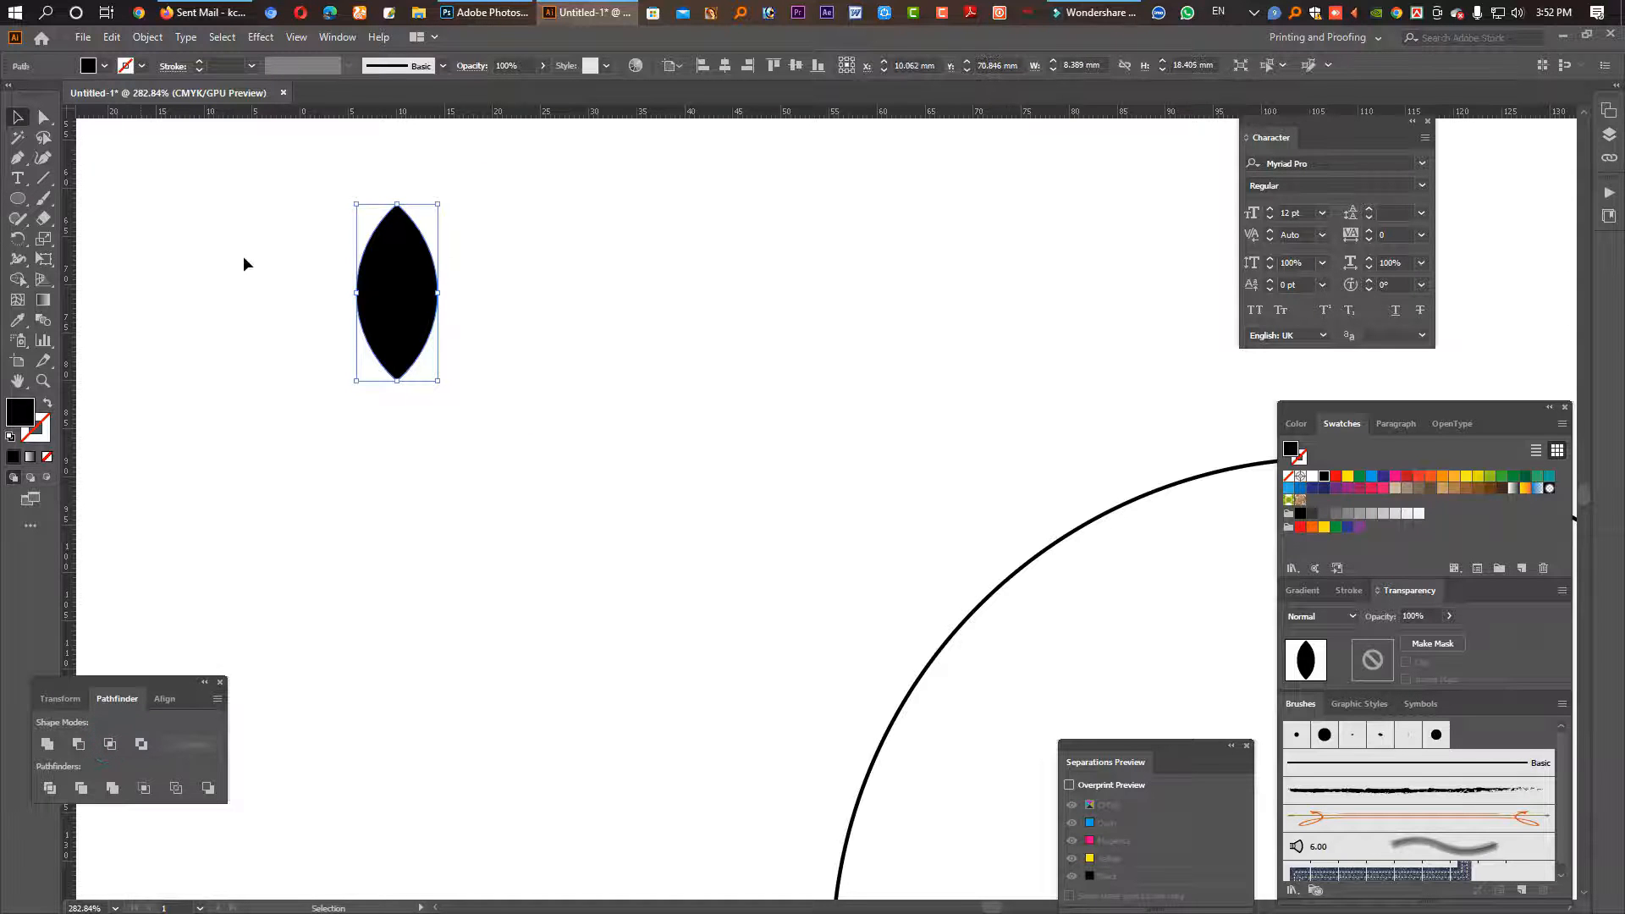
click(521, 308)
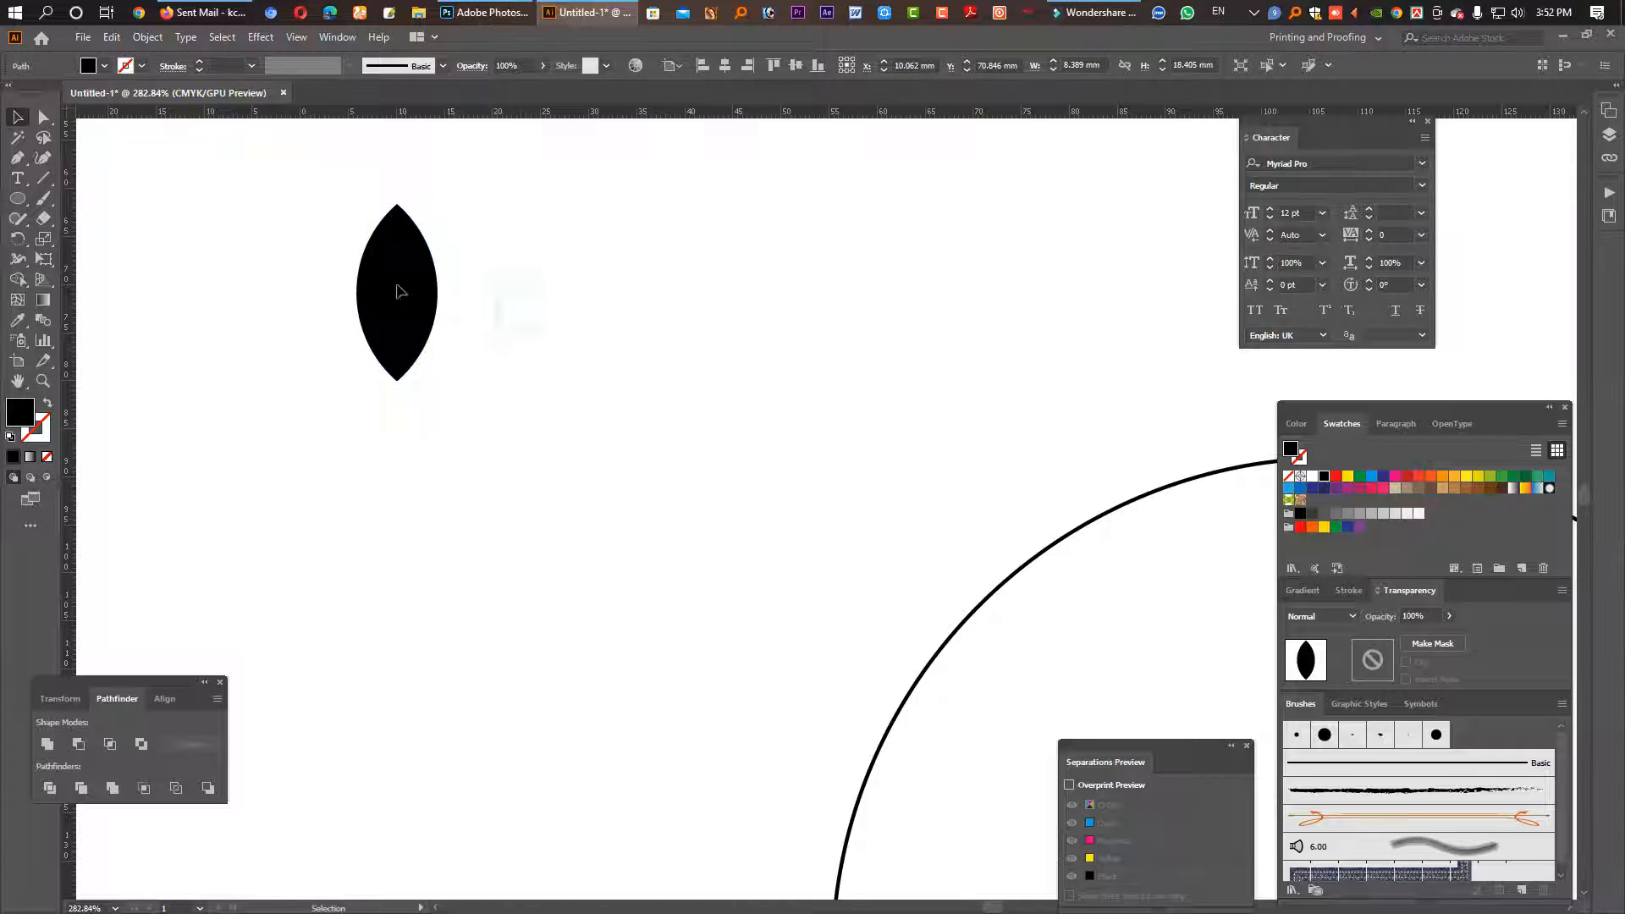
Step: Rotate the leaf shape 45 degrees around its centre
click(396, 324)
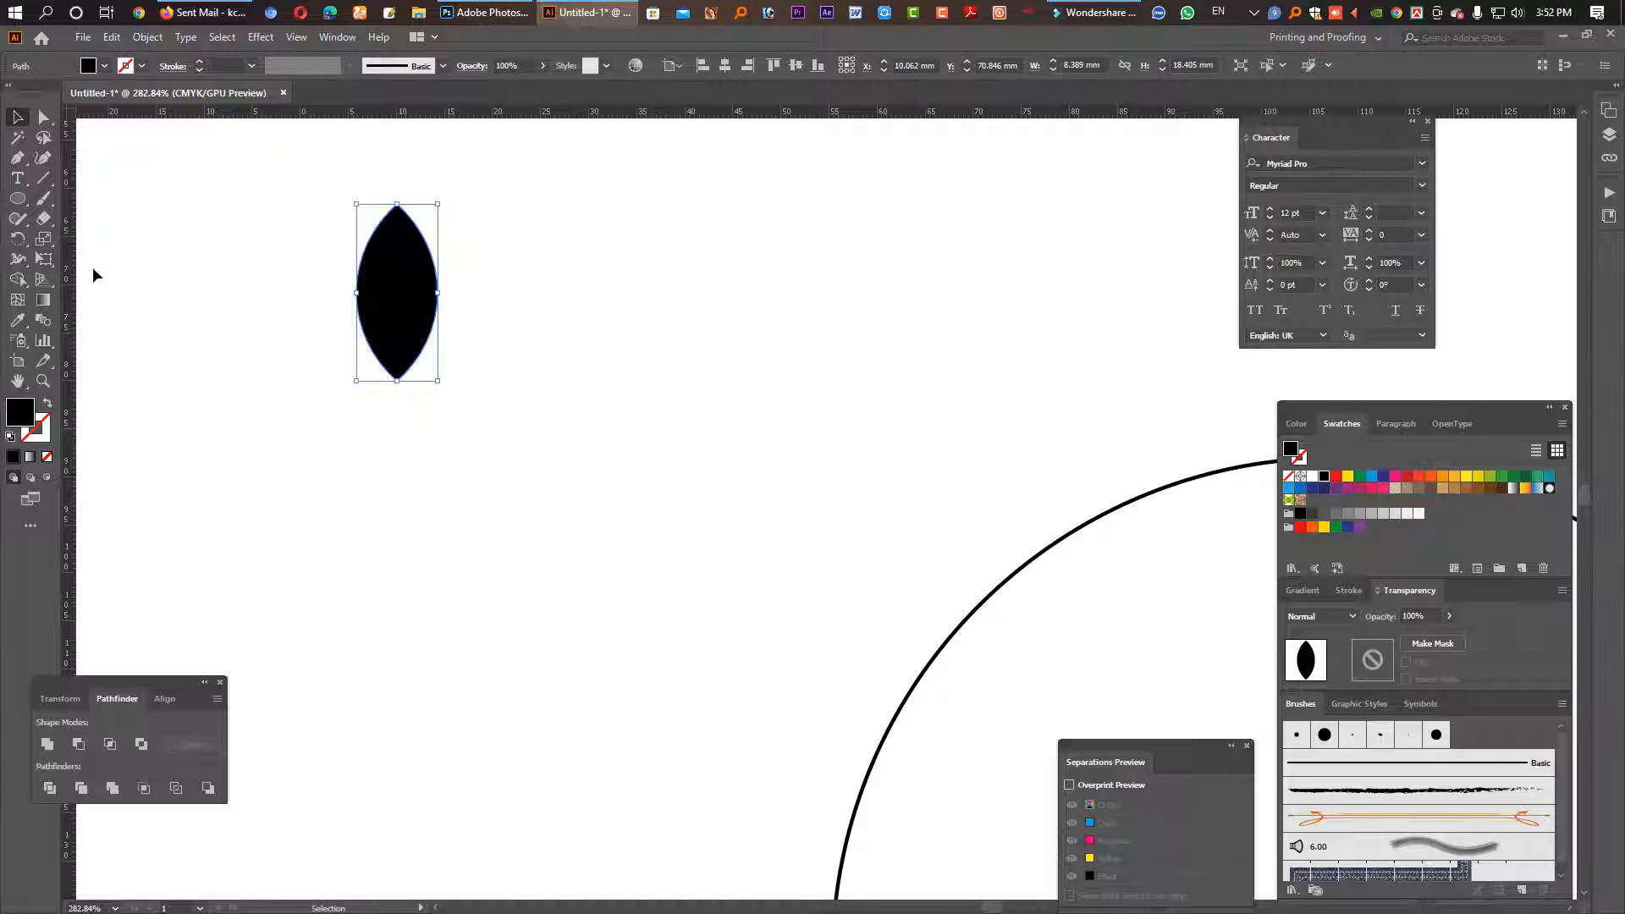
double_click(19, 240)
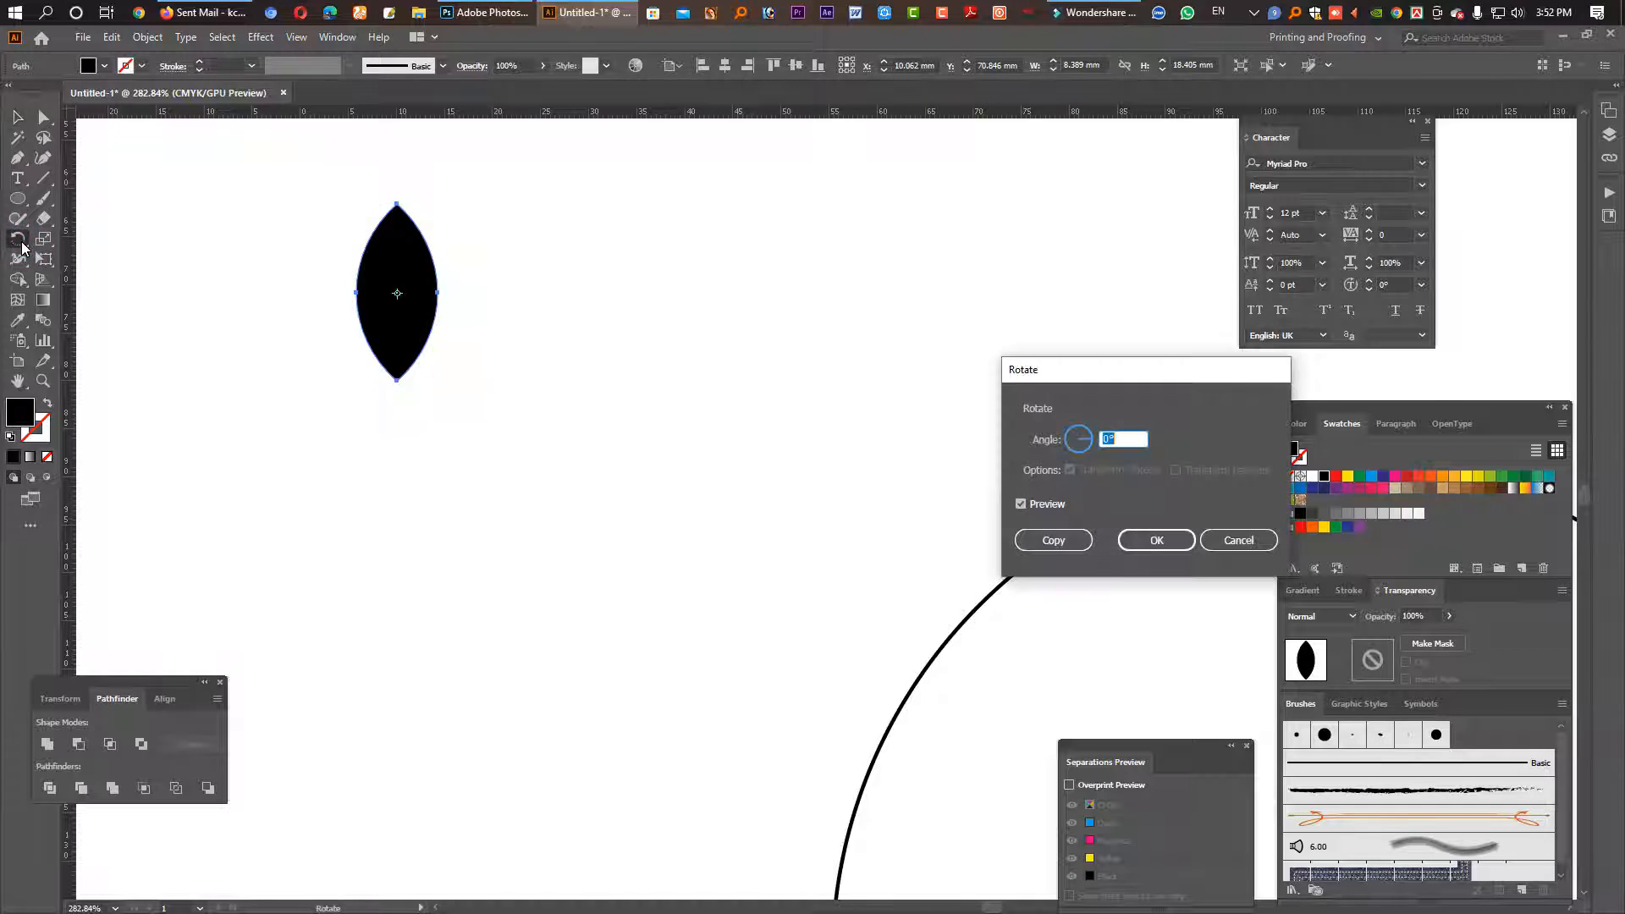
text(45)
click(1039, 502)
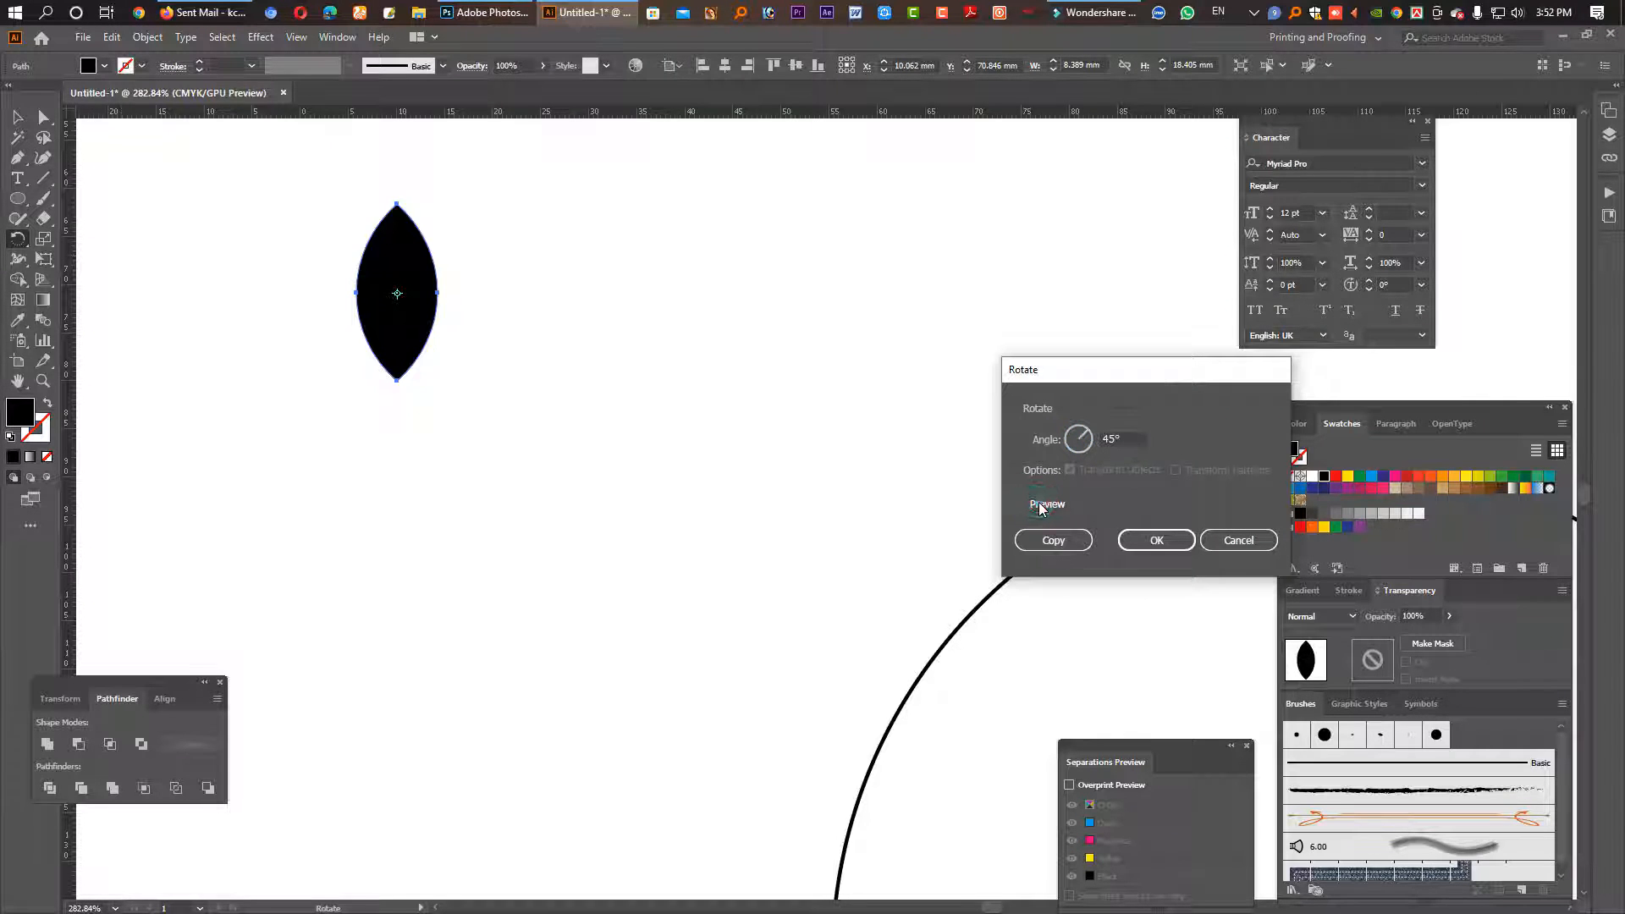
click(1039, 502)
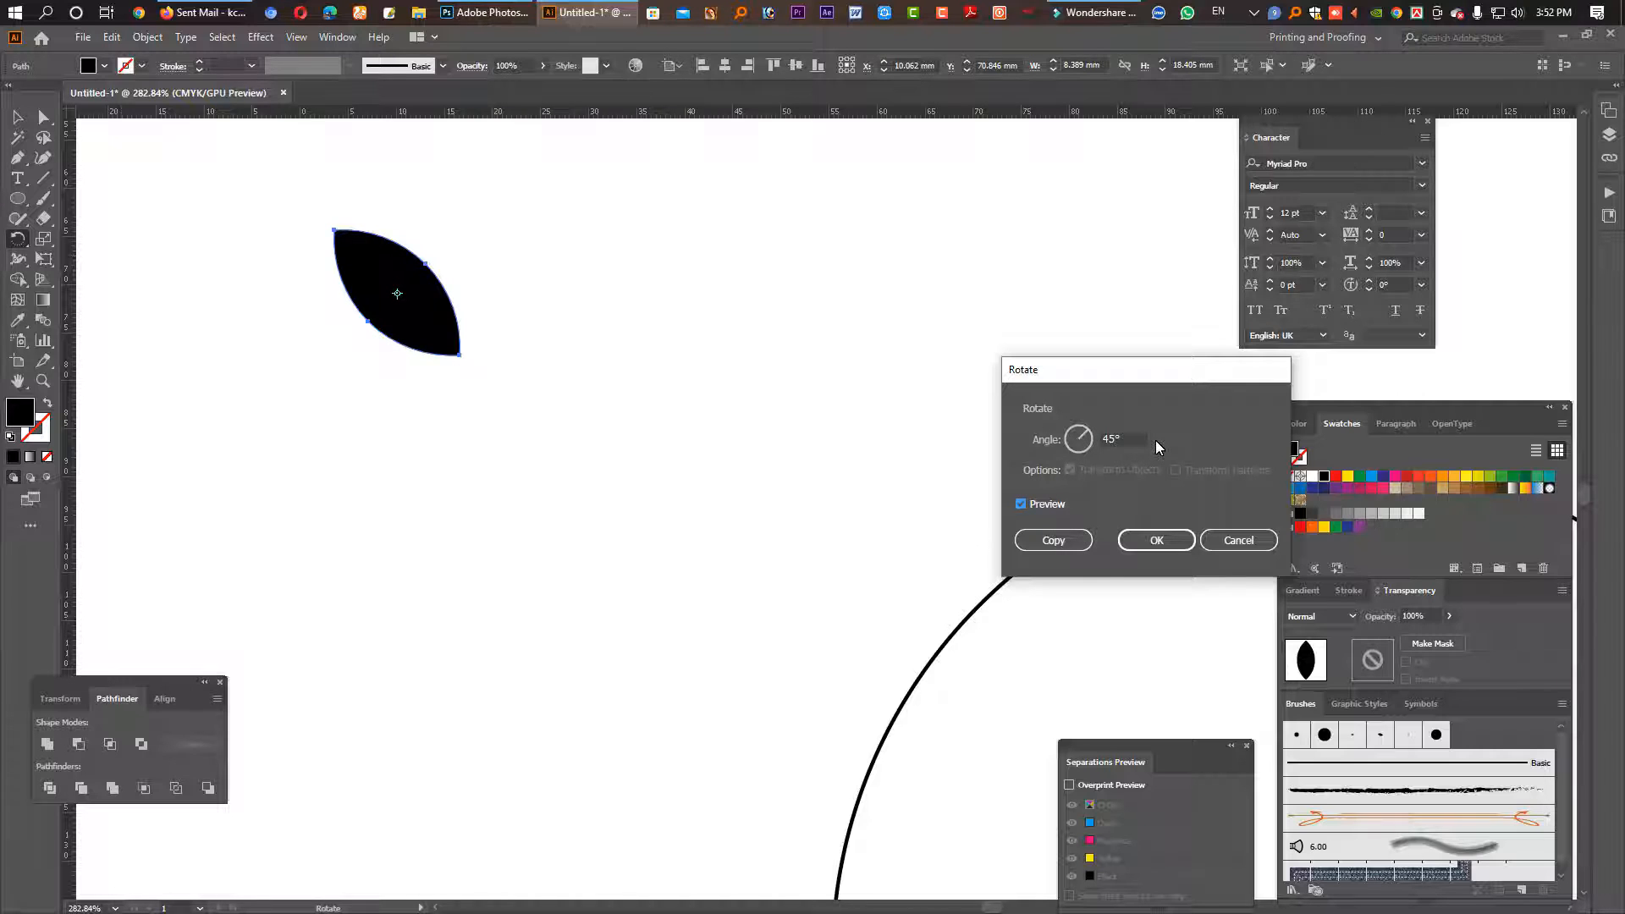
click(1139, 541)
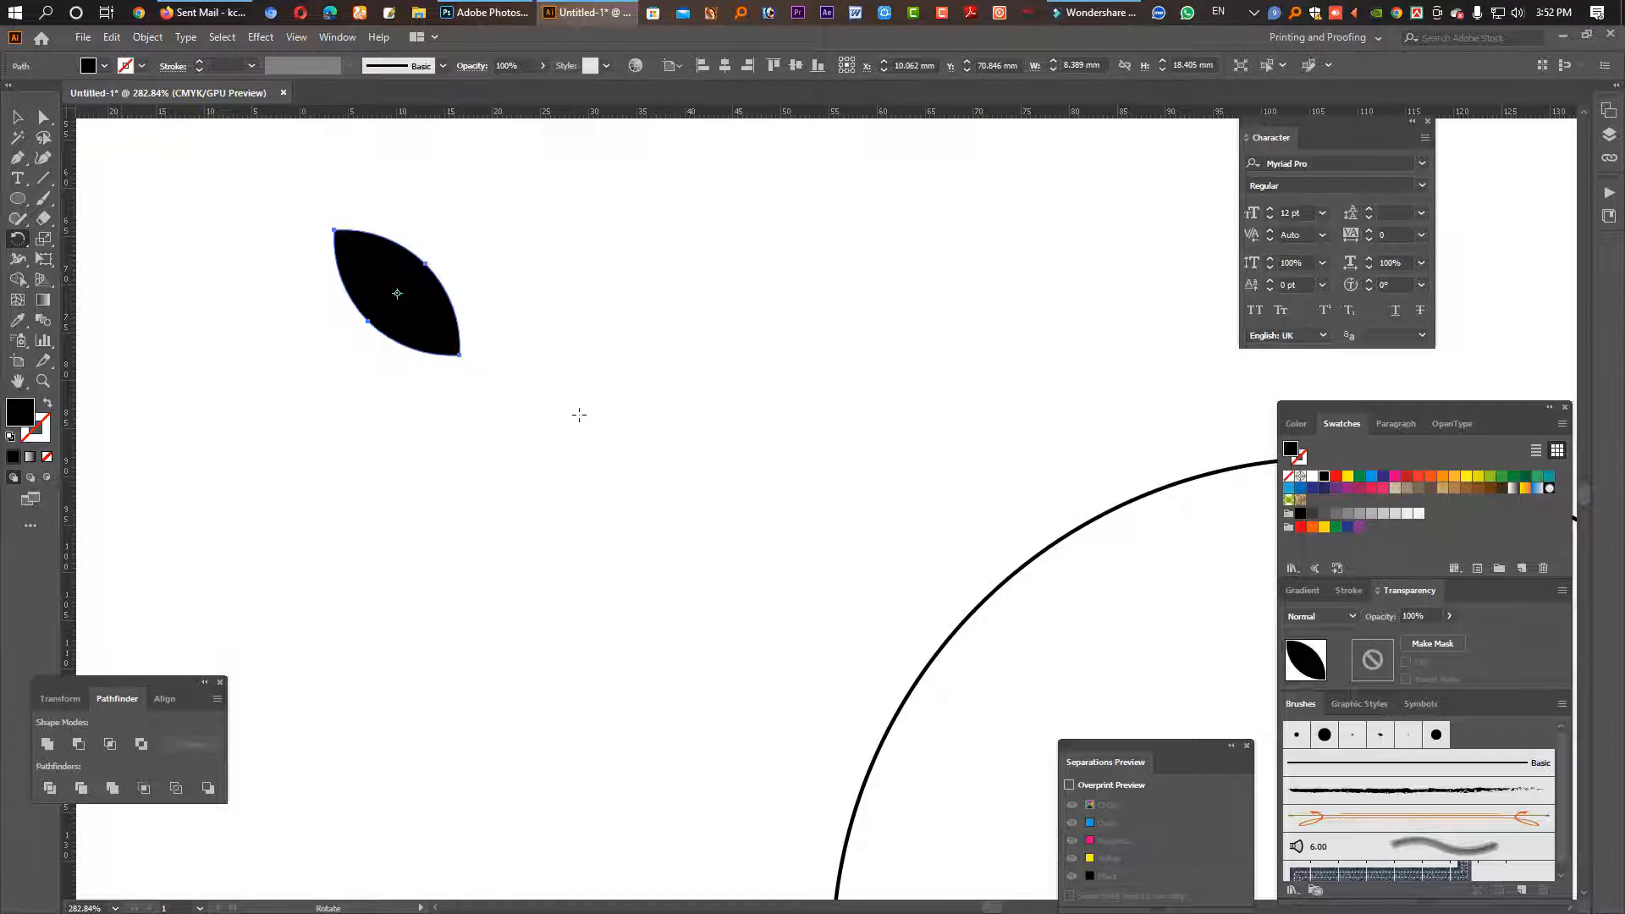
click(18, 116)
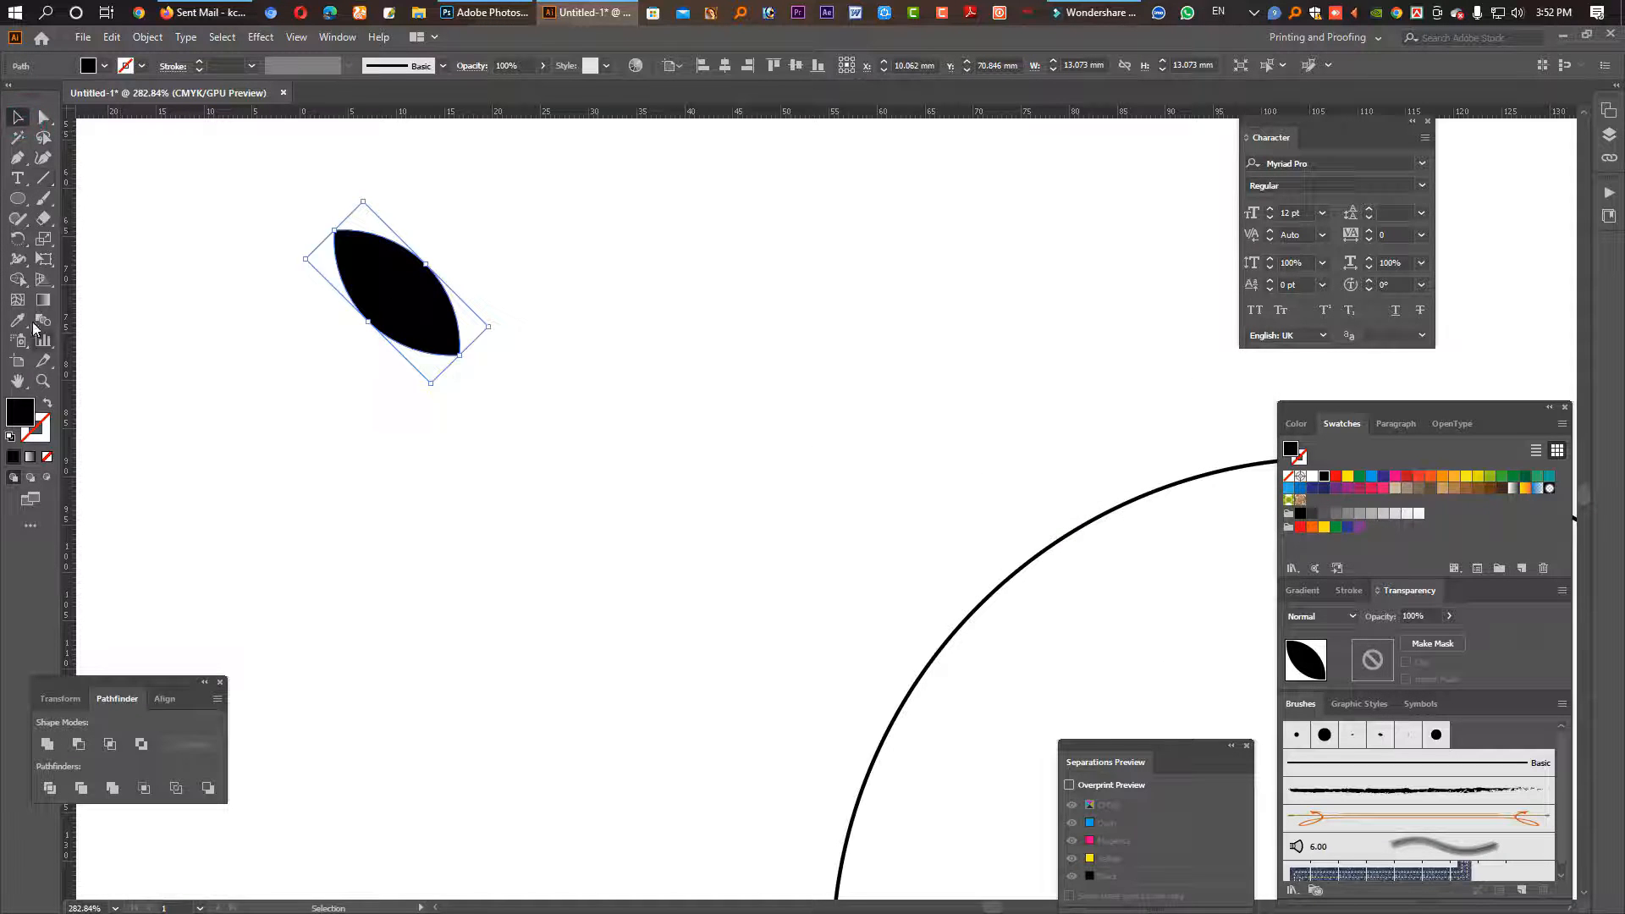
Step: Compare horizontal and vertical reflections of the leaf, and make a copy reflected across the vertical axis
click(20, 243)
click(91, 258)
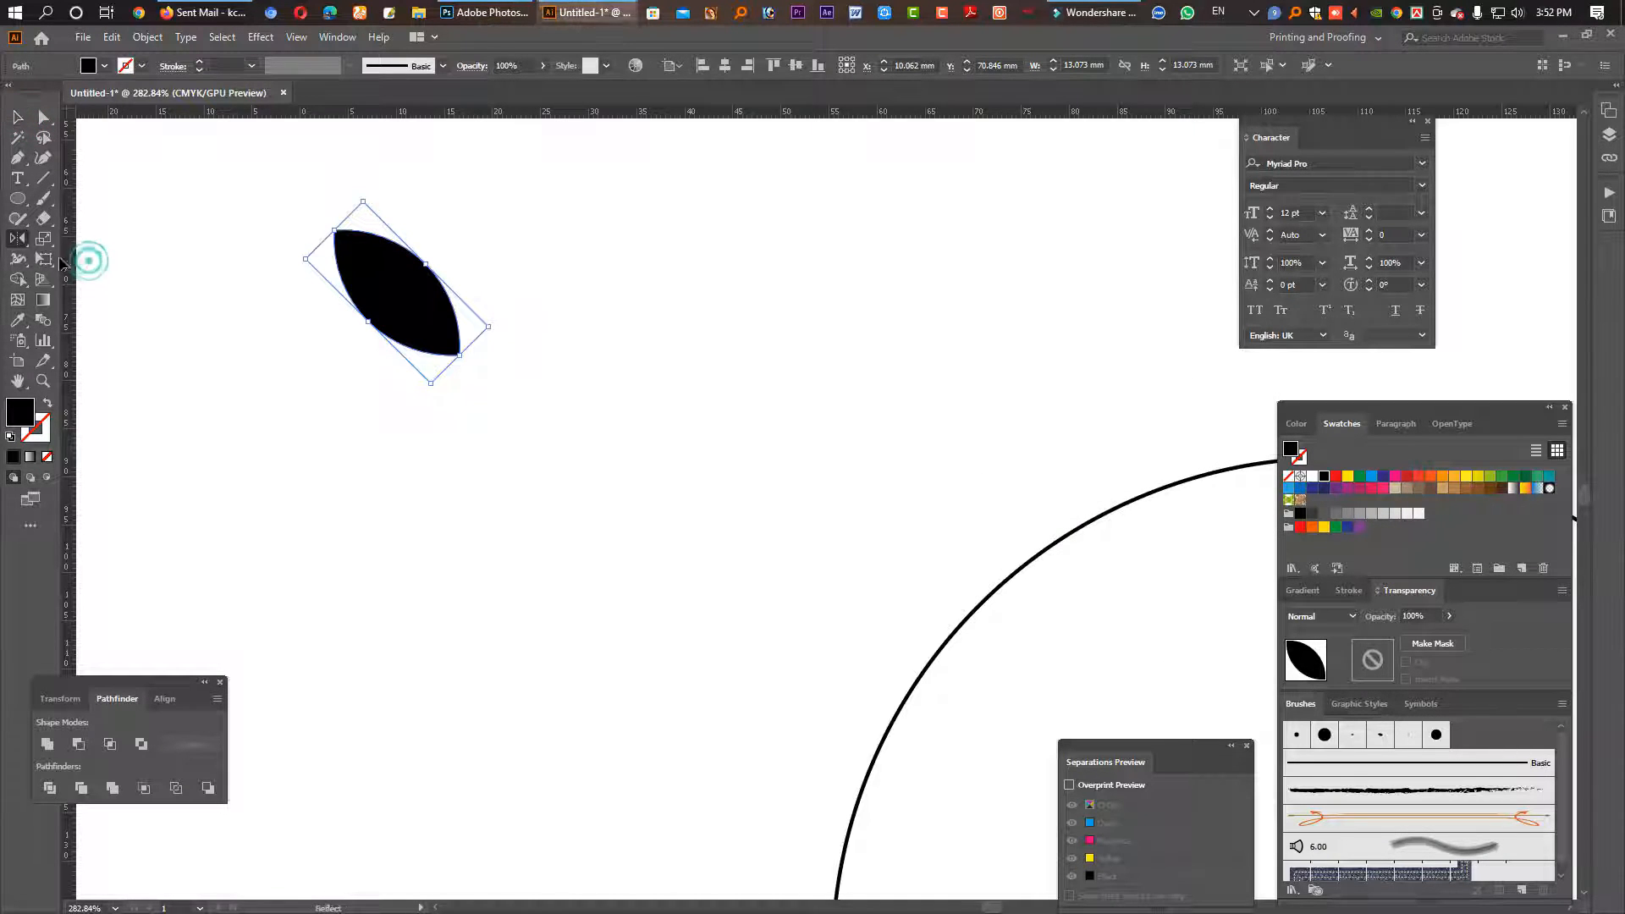
double_click(19, 240)
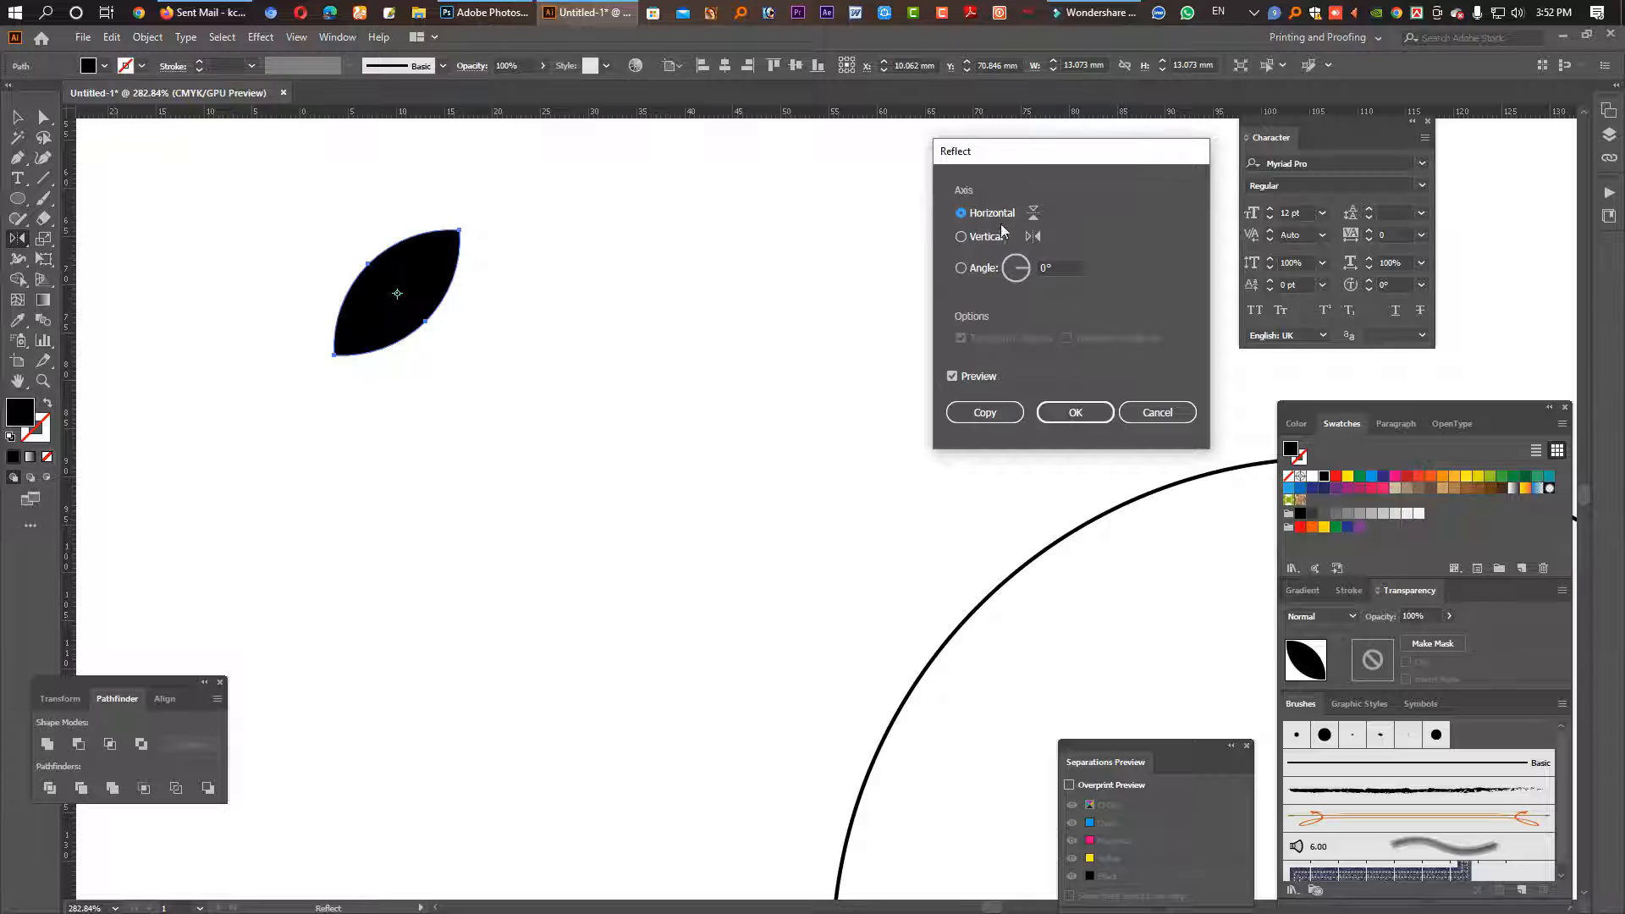
click(962, 237)
click(961, 376)
click(961, 375)
click(961, 376)
click(961, 376)
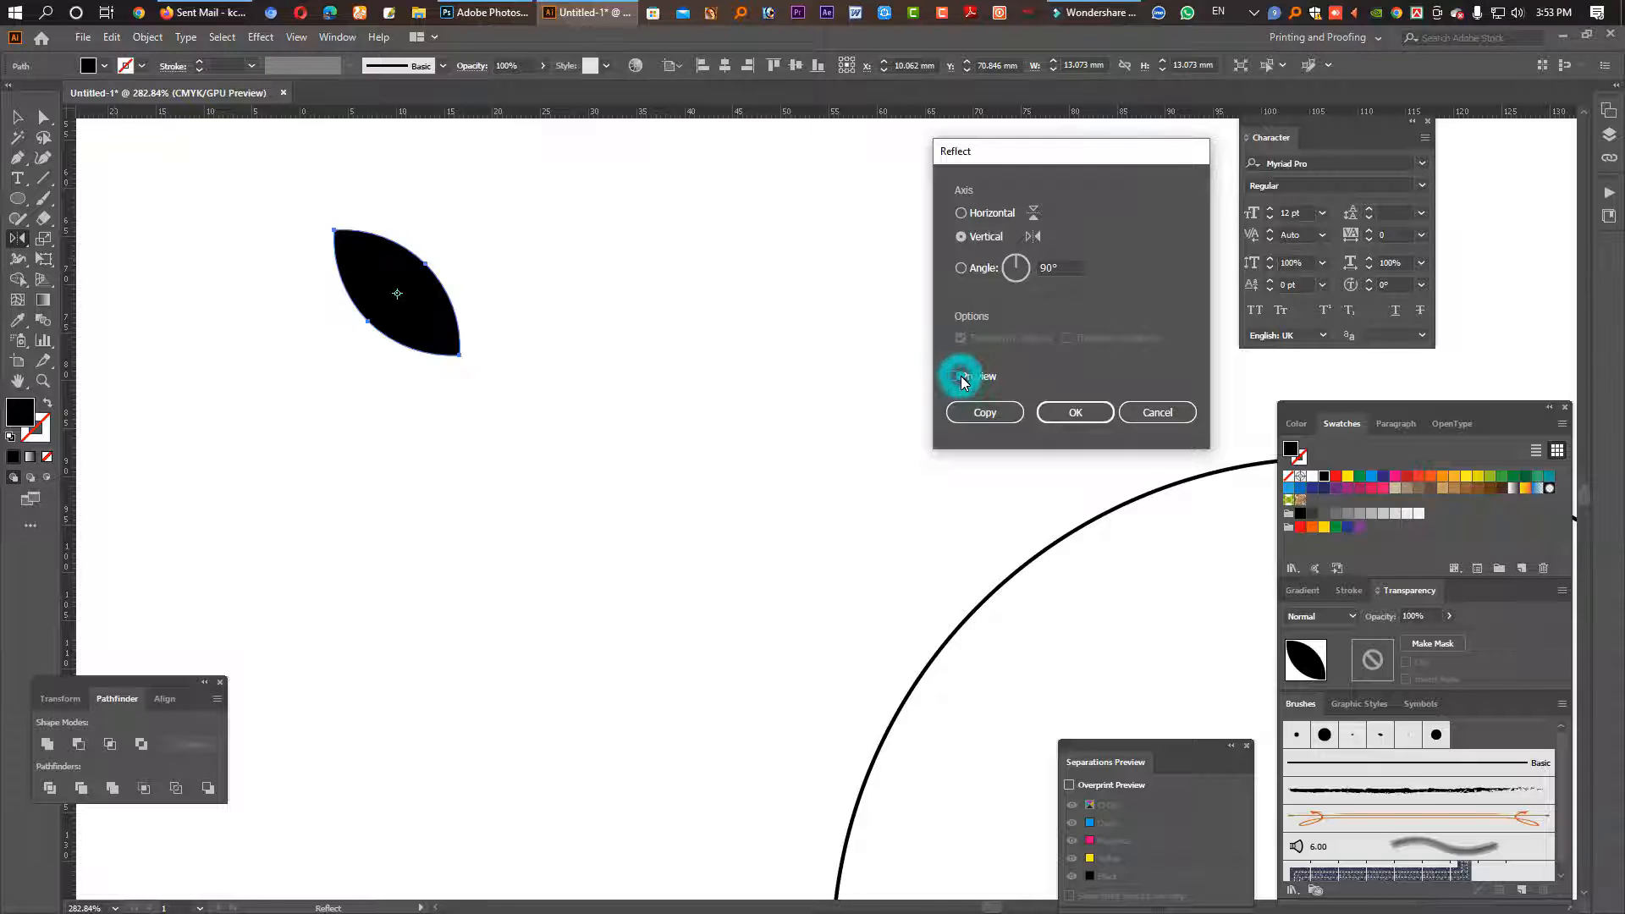
click(961, 212)
click(953, 375)
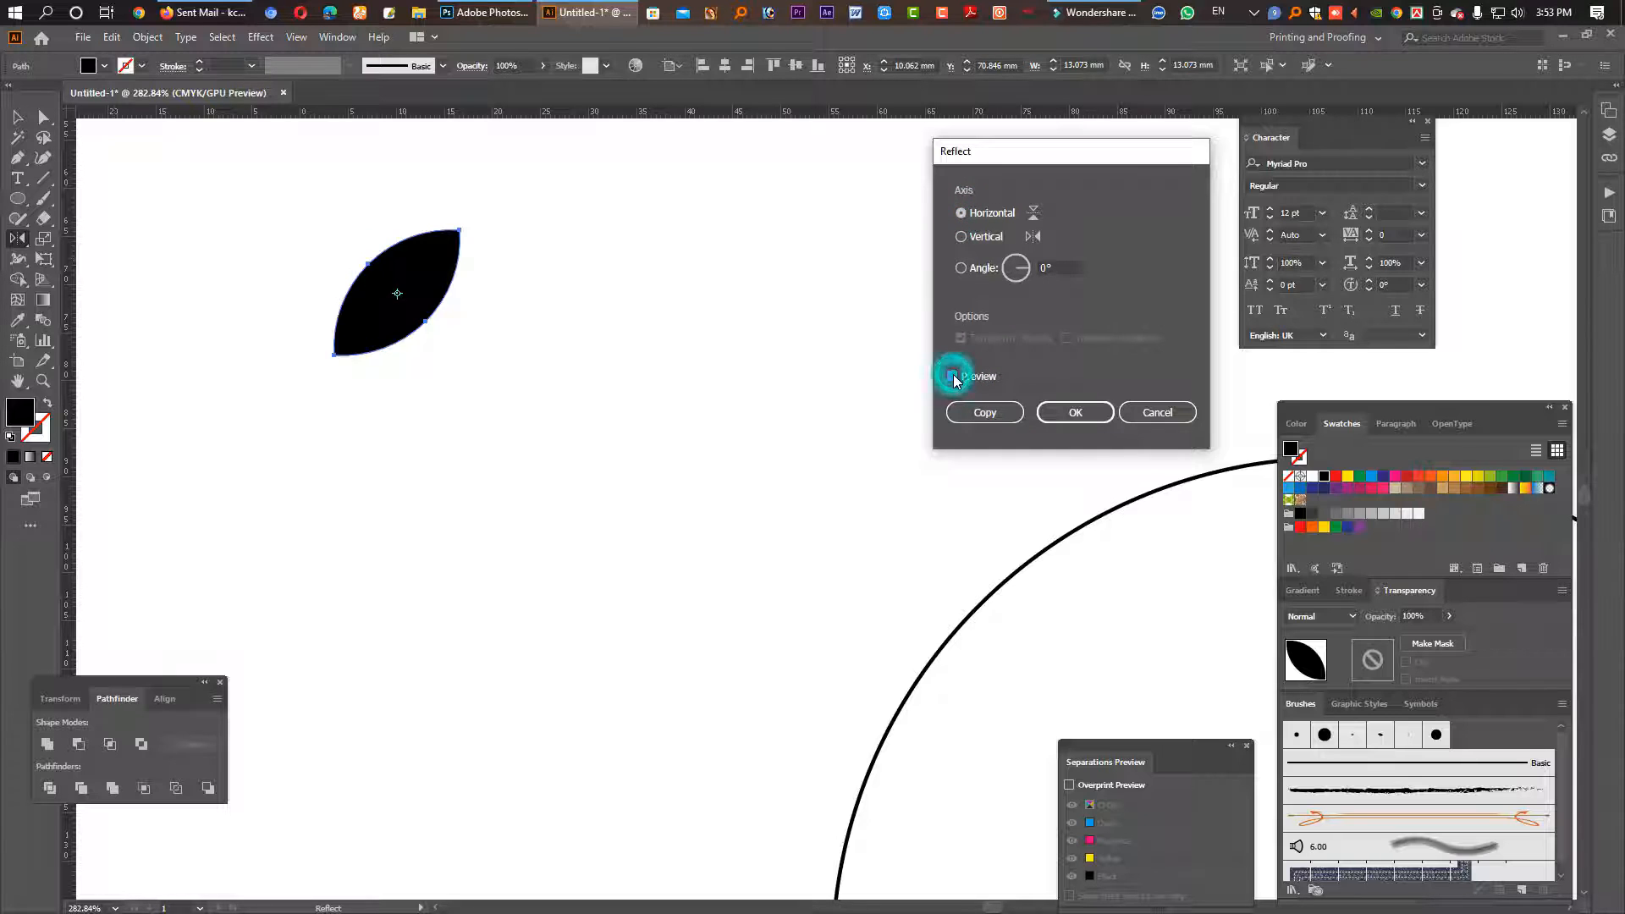
click(962, 238)
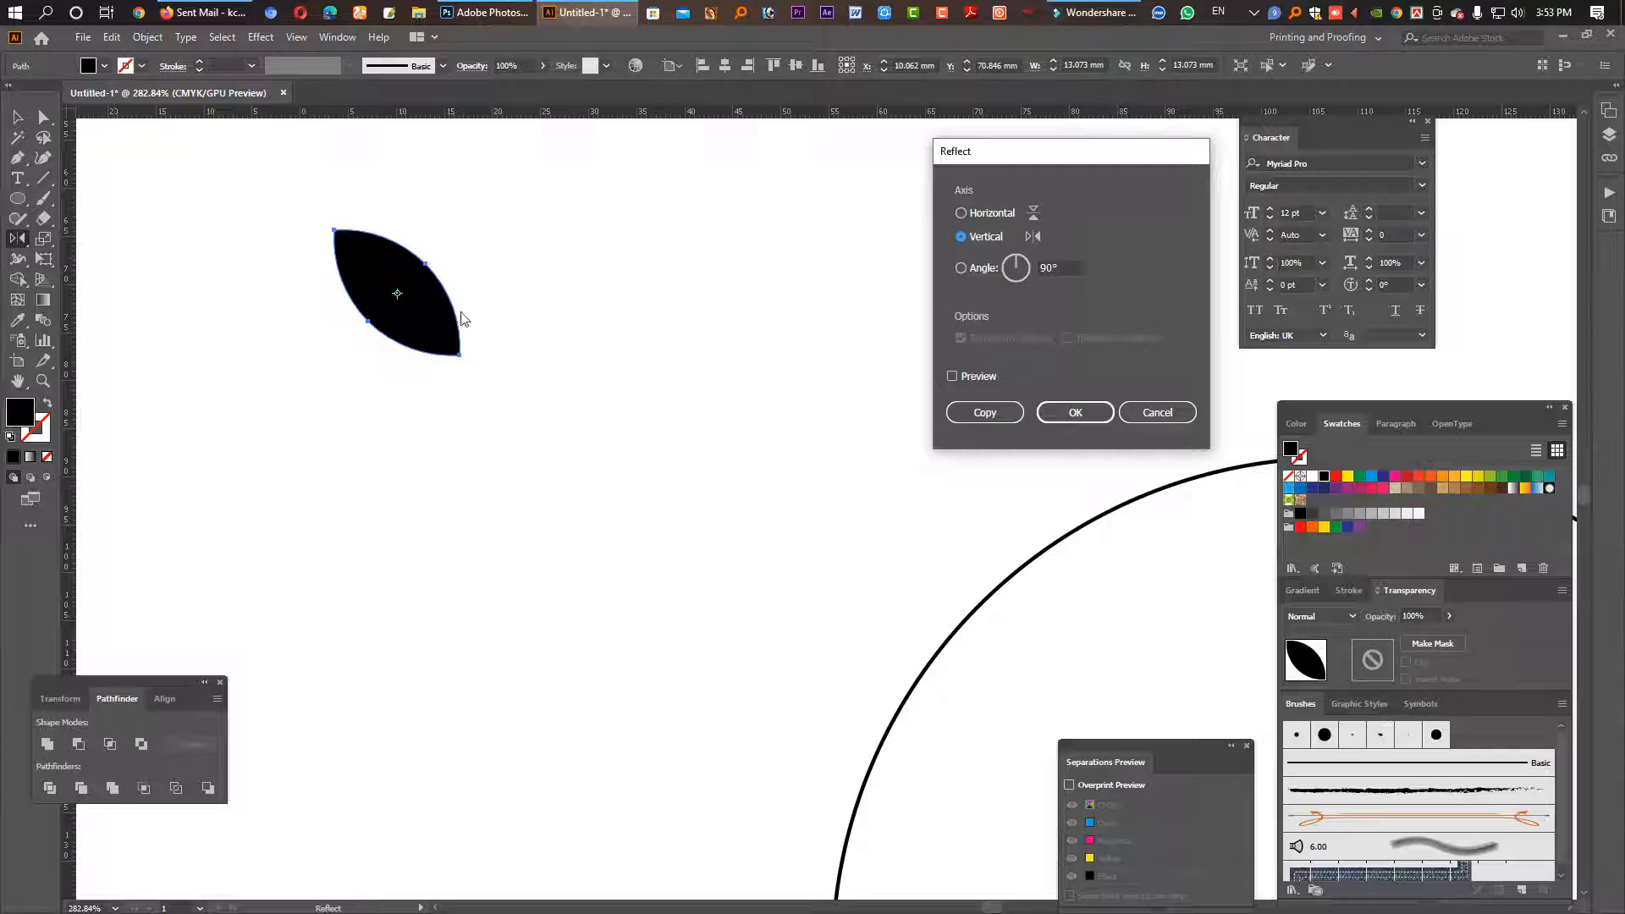
click(990, 412)
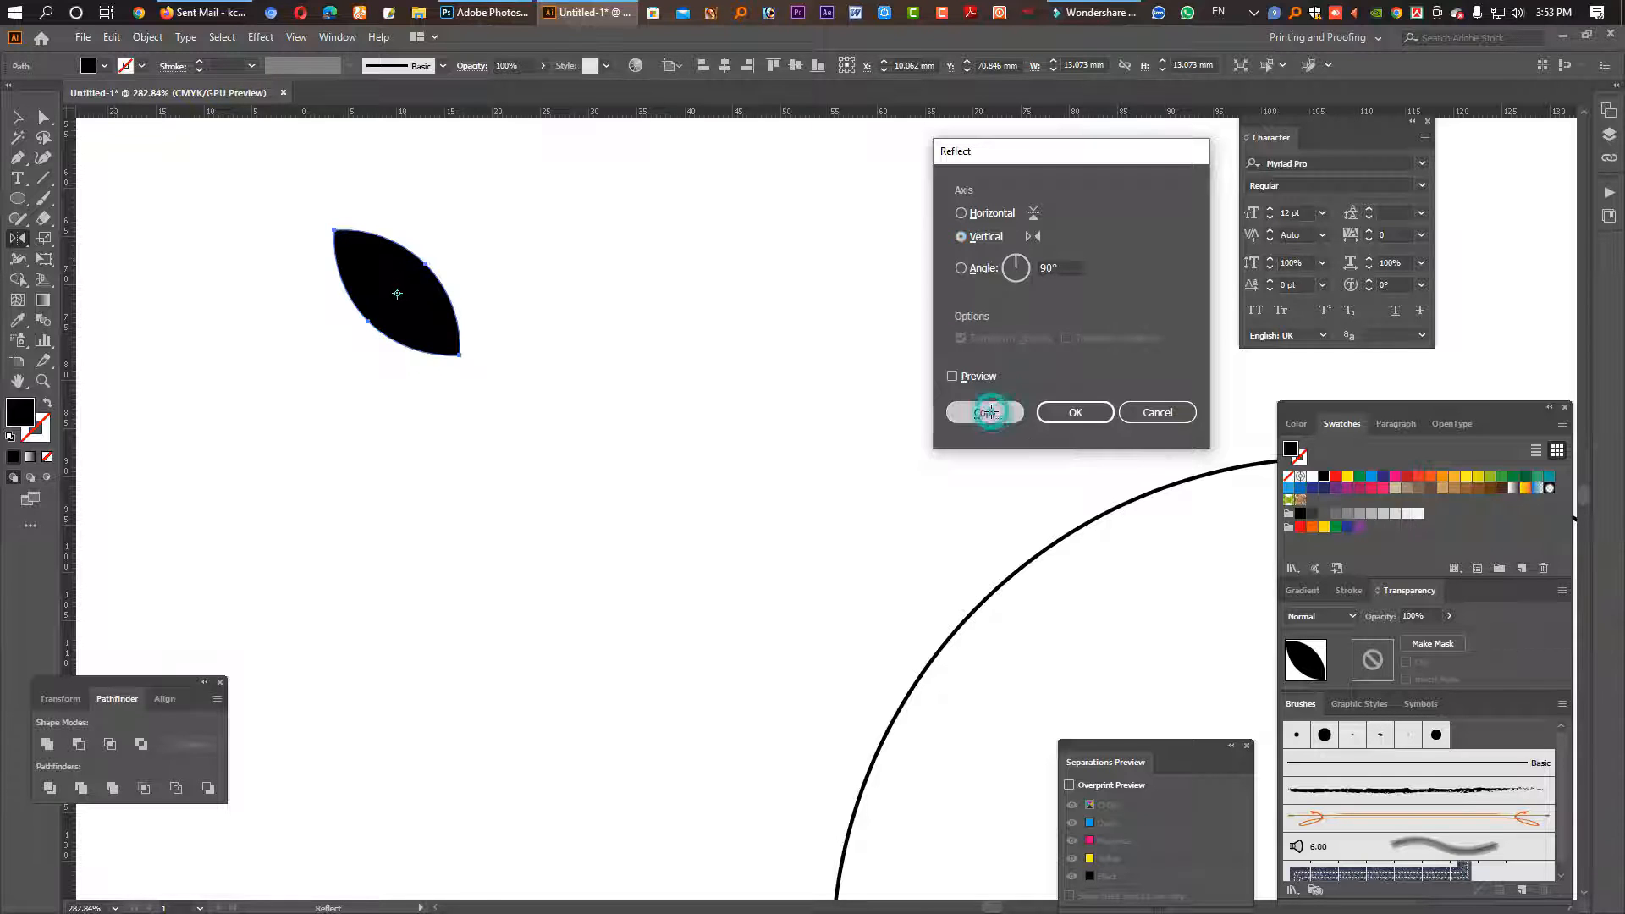
Step: Move the reflected leaf level beside the original so that their lower tips meet, centred at about X 23 mm
click(17, 117)
key(ctrl+space)
drag(427, 263, 622, 492)
key(ctrl+space)
drag(496, 512, 840, 530)
key(ctrl+space)
drag(695, 599, 623, 607)
key(ctrl+space)
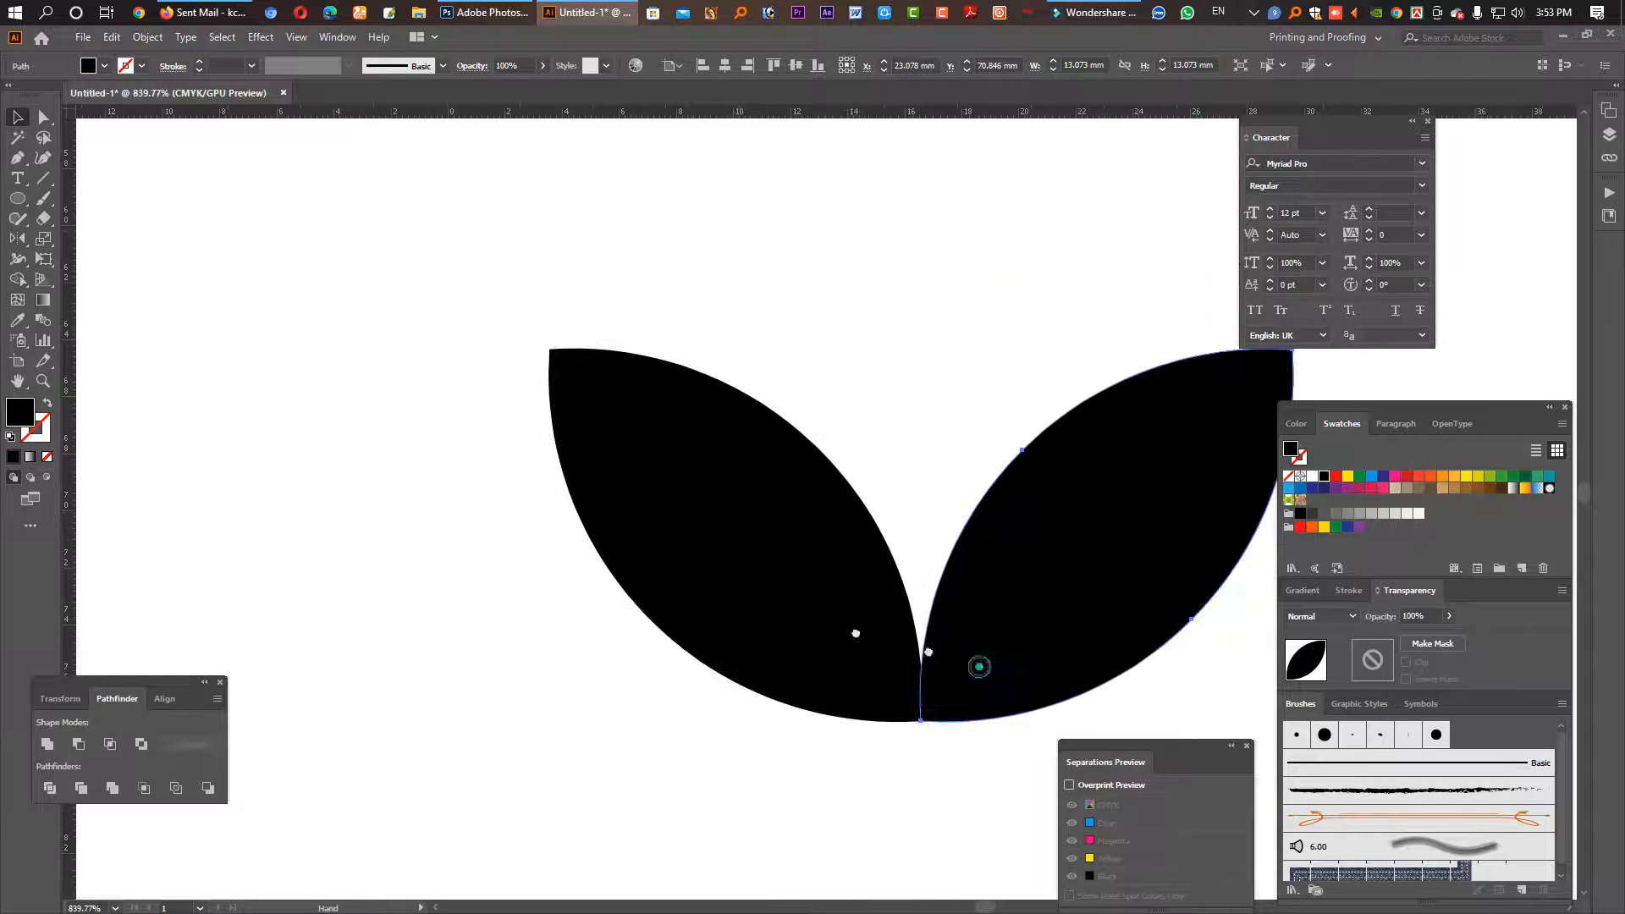
Step: Resize the leaf pair to about 8.4 × 16.7 mm, turned sideways, and place its joint on the top of the large circle
drag(979, 667, 641, 579)
shift+click(543, 548)
key(ctrl+space)
drag(1037, 627, 741, 553)
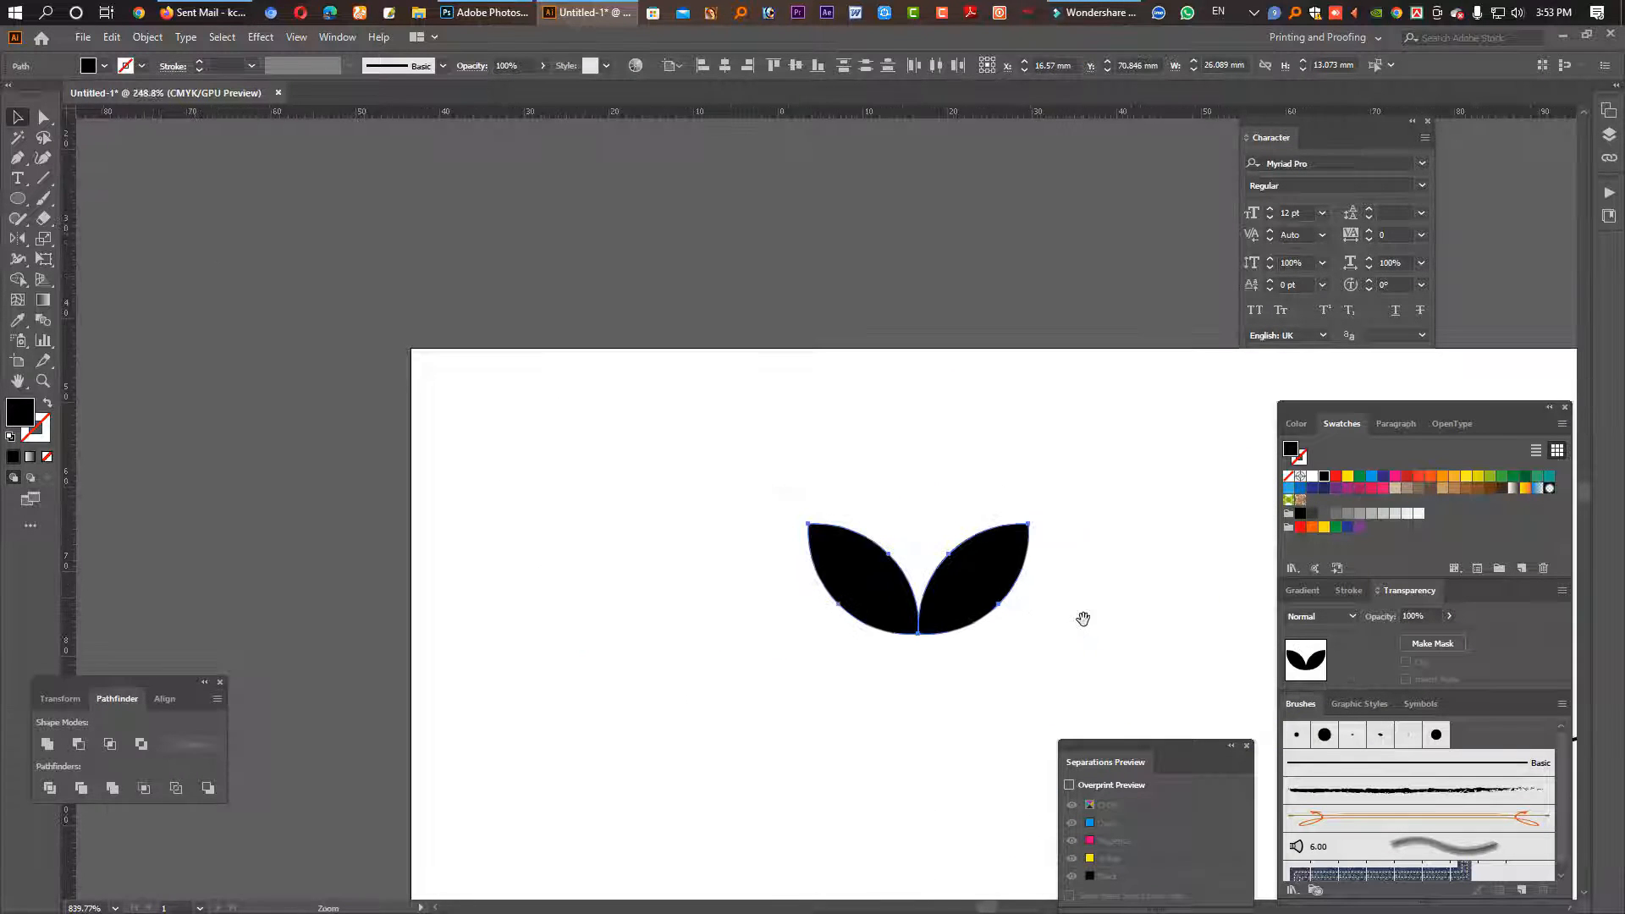
drag(617, 429, 615, 471)
key(ctrl+space)
drag(844, 572, 414, 522)
drag(431, 419, 894, 489)
shift+click(962, 531)
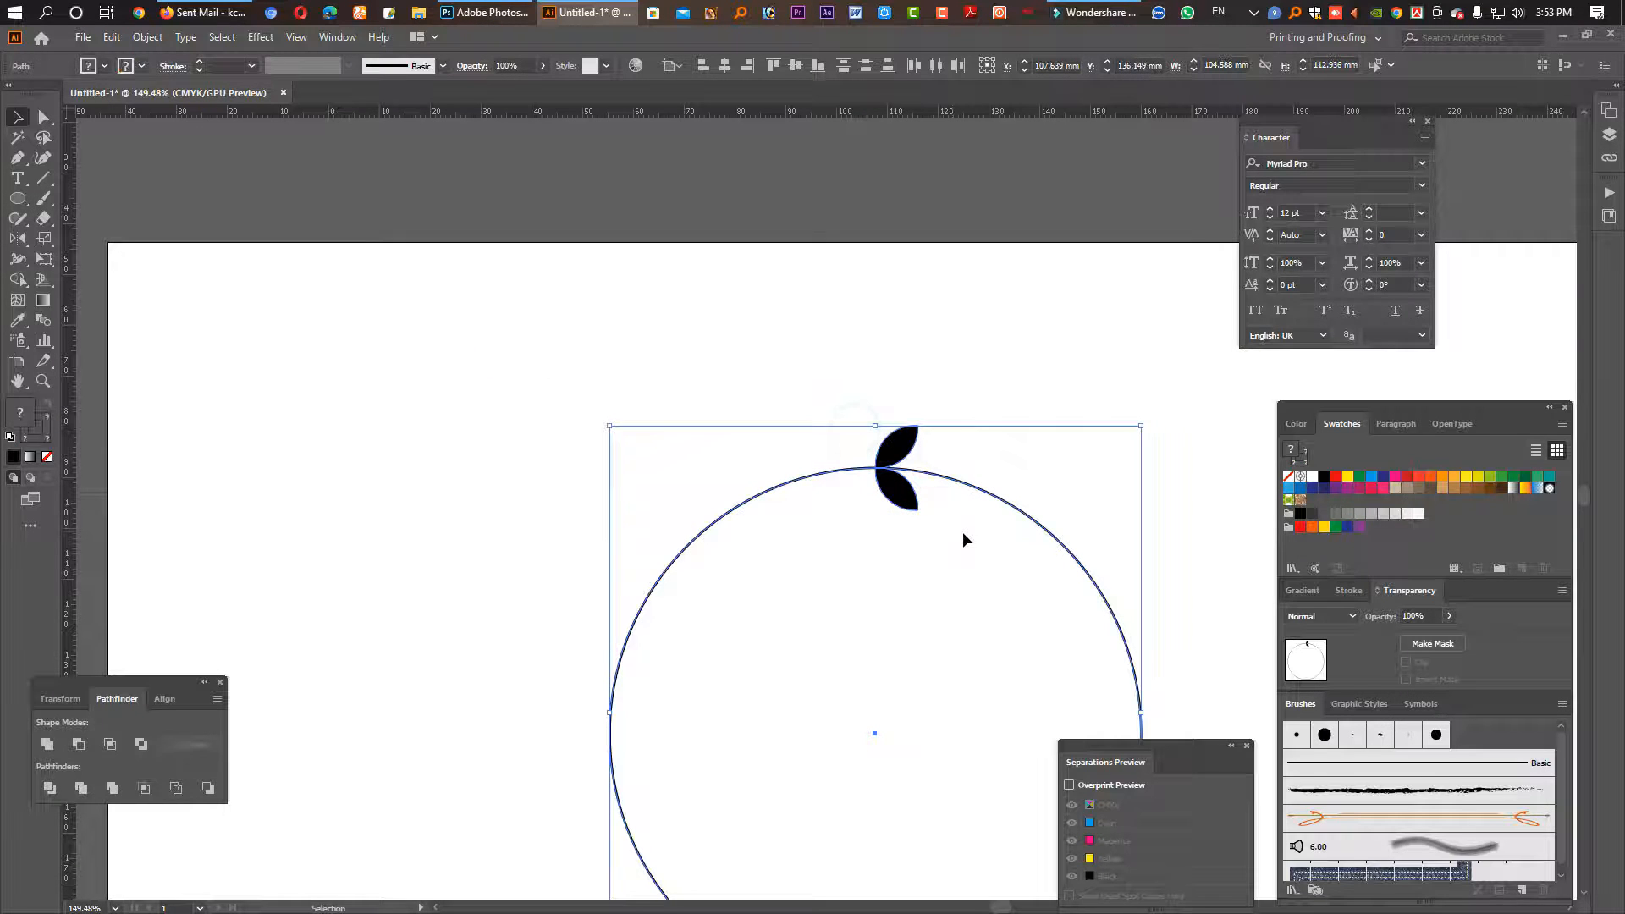
Step: Select only the leaf pair at the top of the circle and switch to the Rotate tool
click(936, 536)
drag(845, 471, 727, 382)
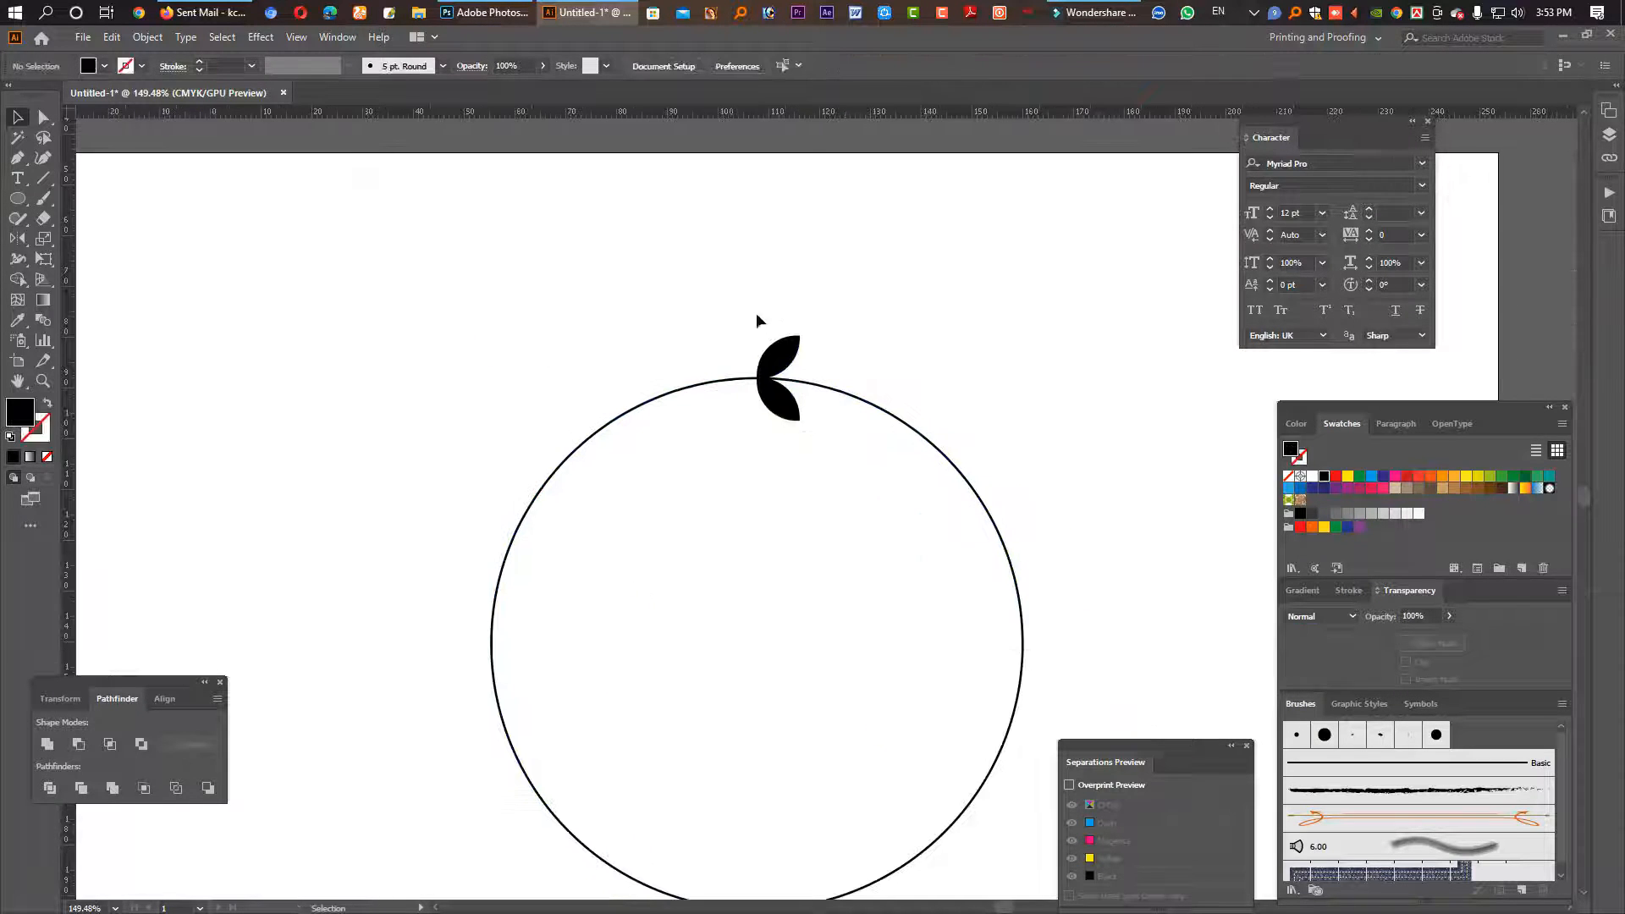
drag(754, 312, 860, 391)
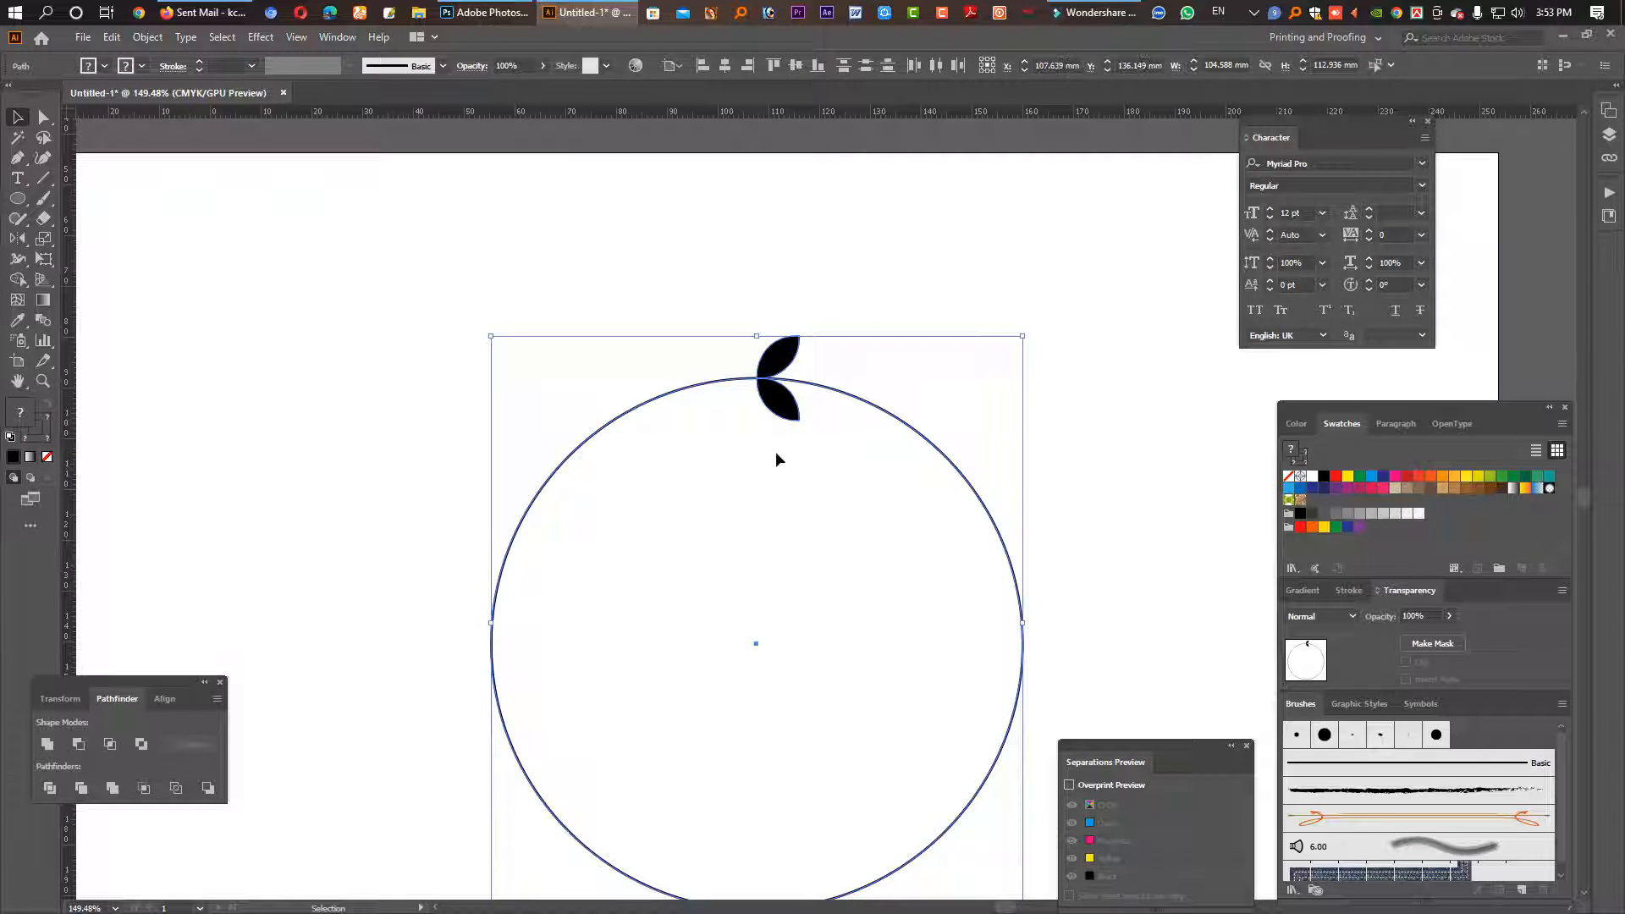
click(789, 491)
click(773, 415)
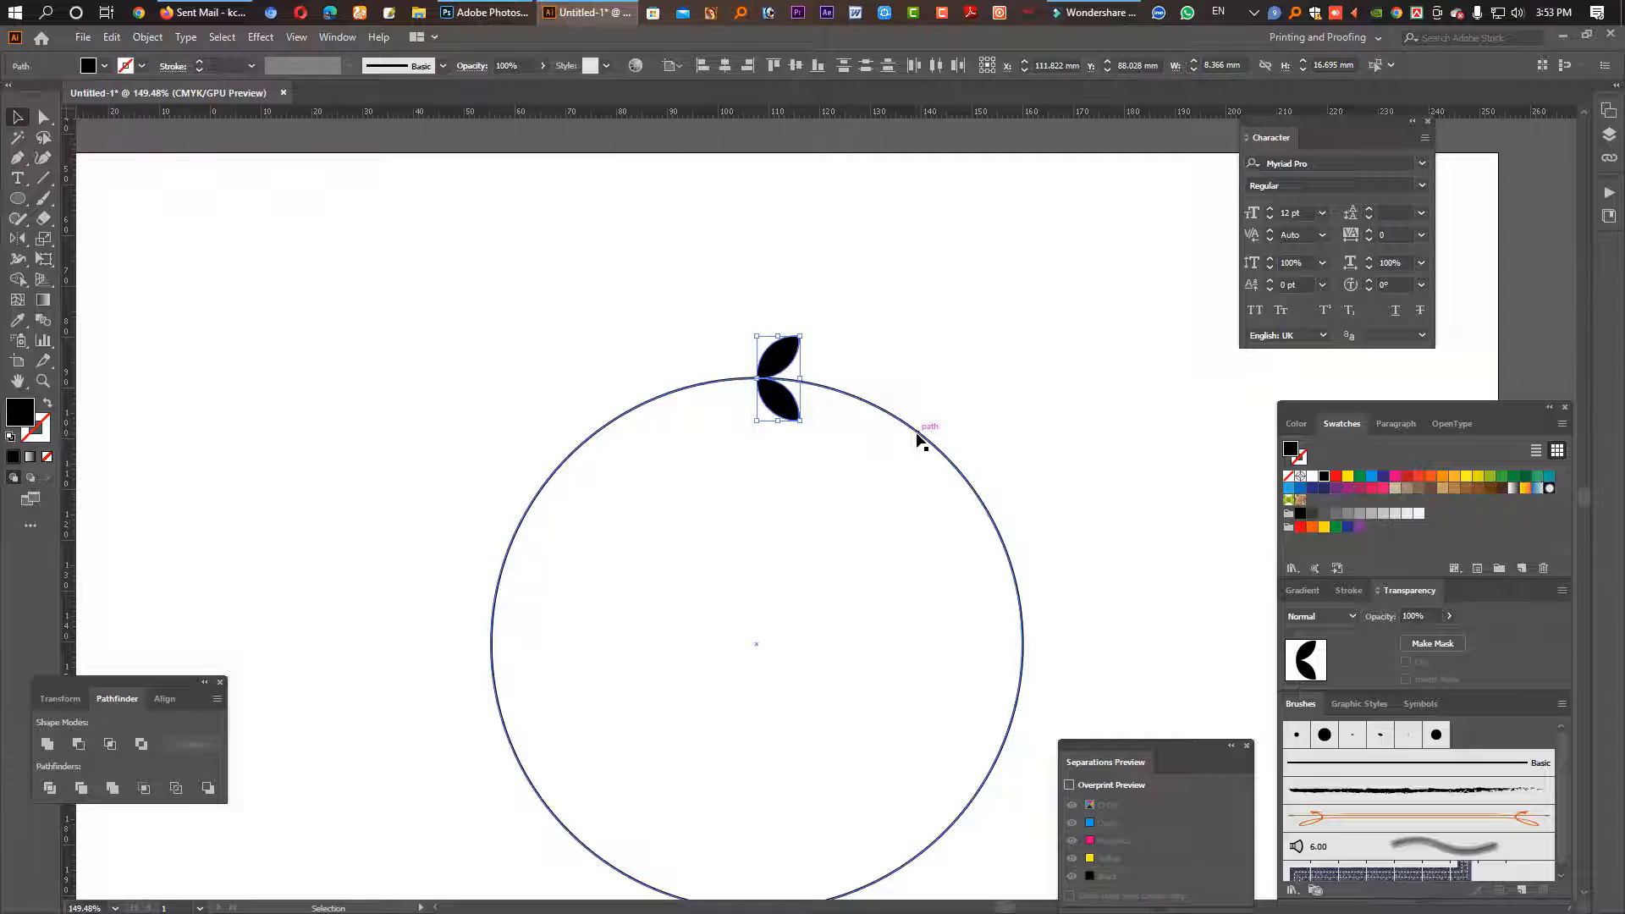
click(29, 247)
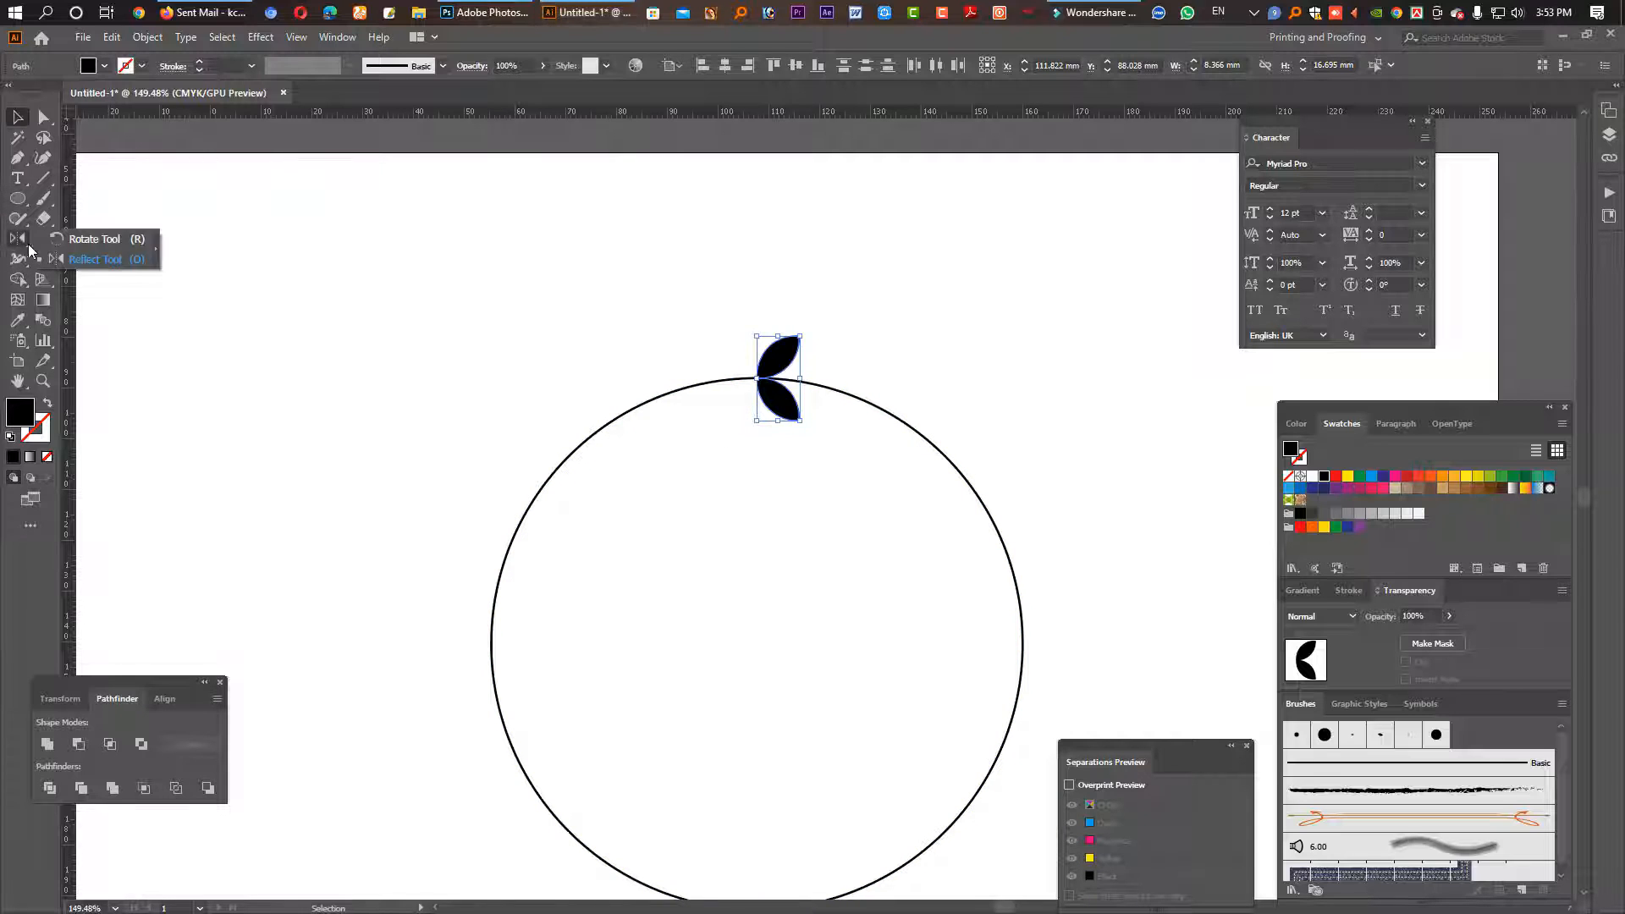
click(93, 240)
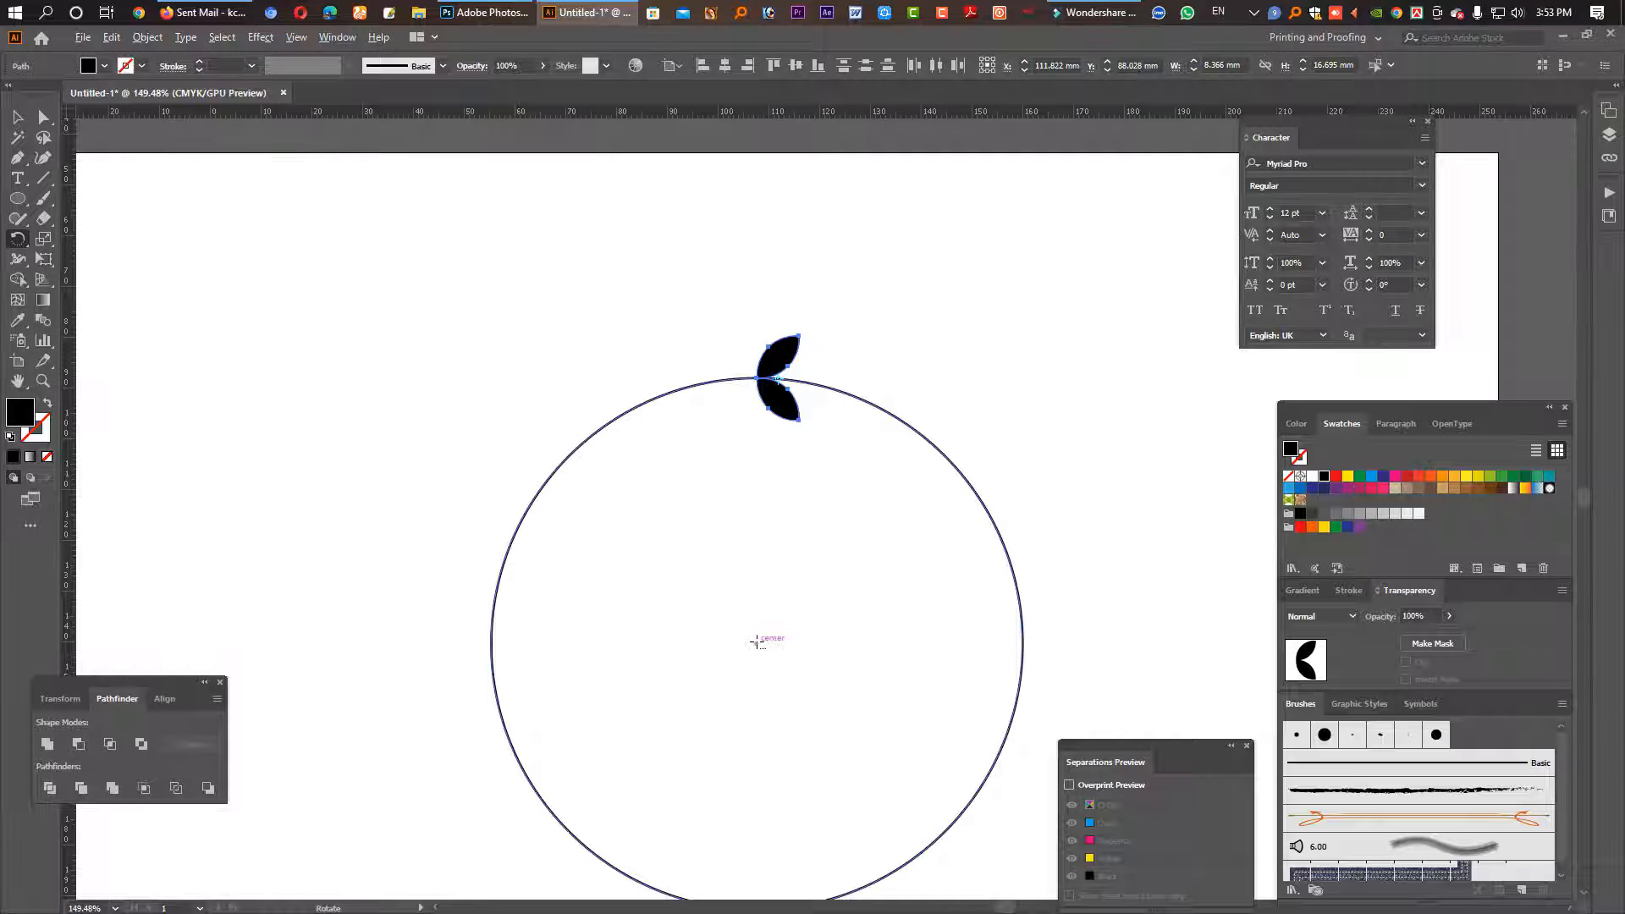
Step: Try a copy of the leaf pair rotated by 360/80 degrees around the circle's centre, and undo it
alt+click(756, 641)
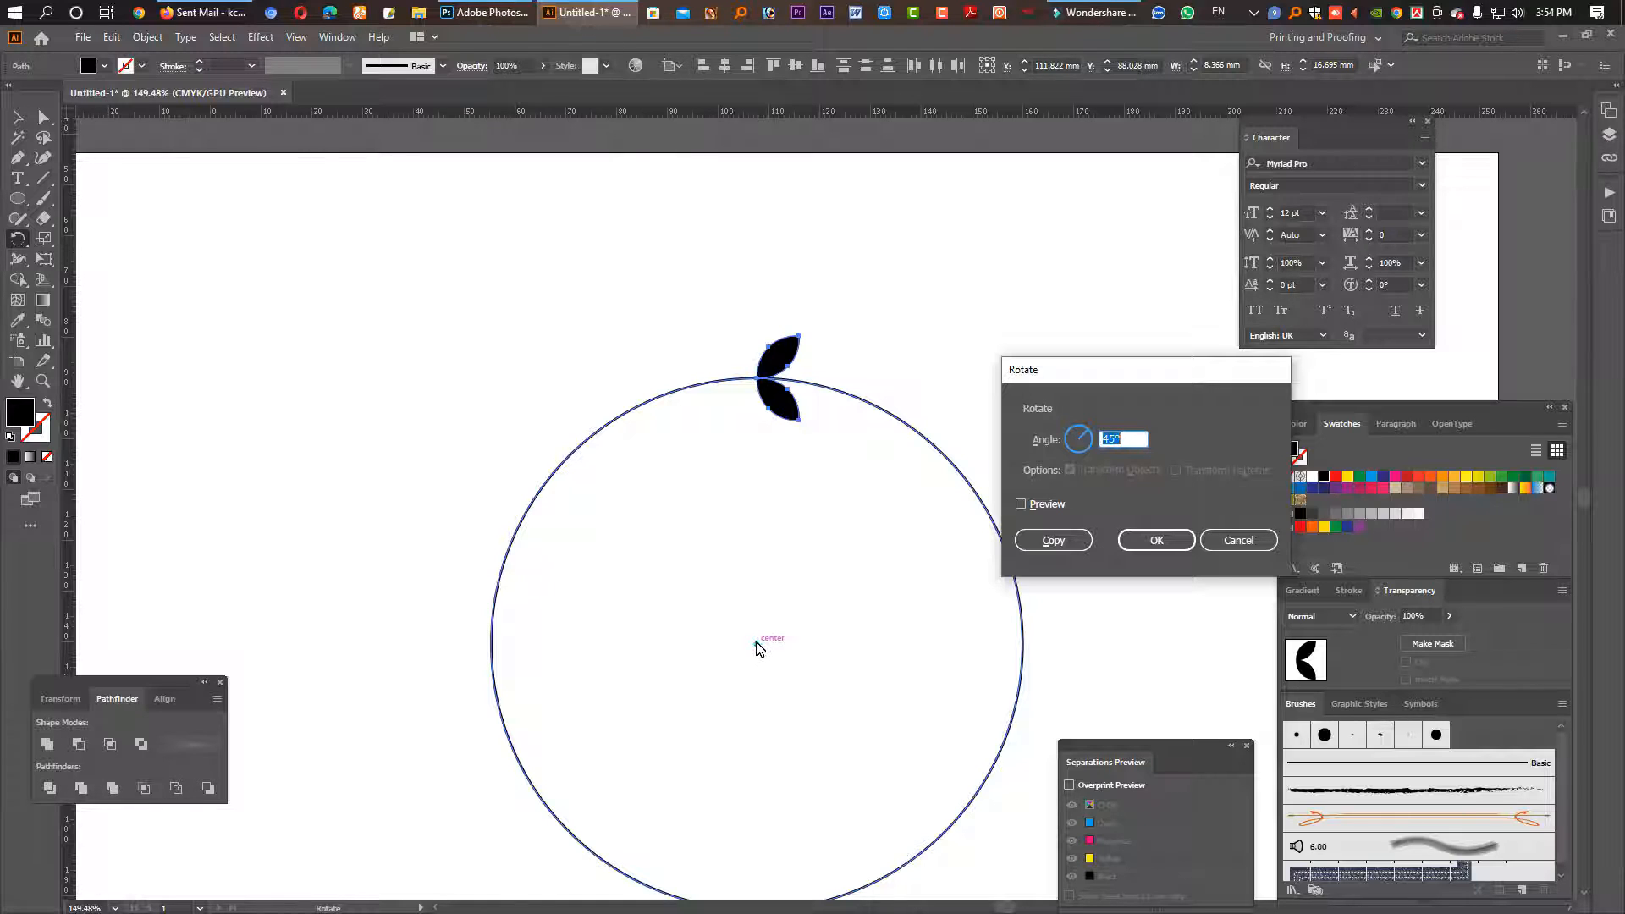
text(360/80)
click(1063, 541)
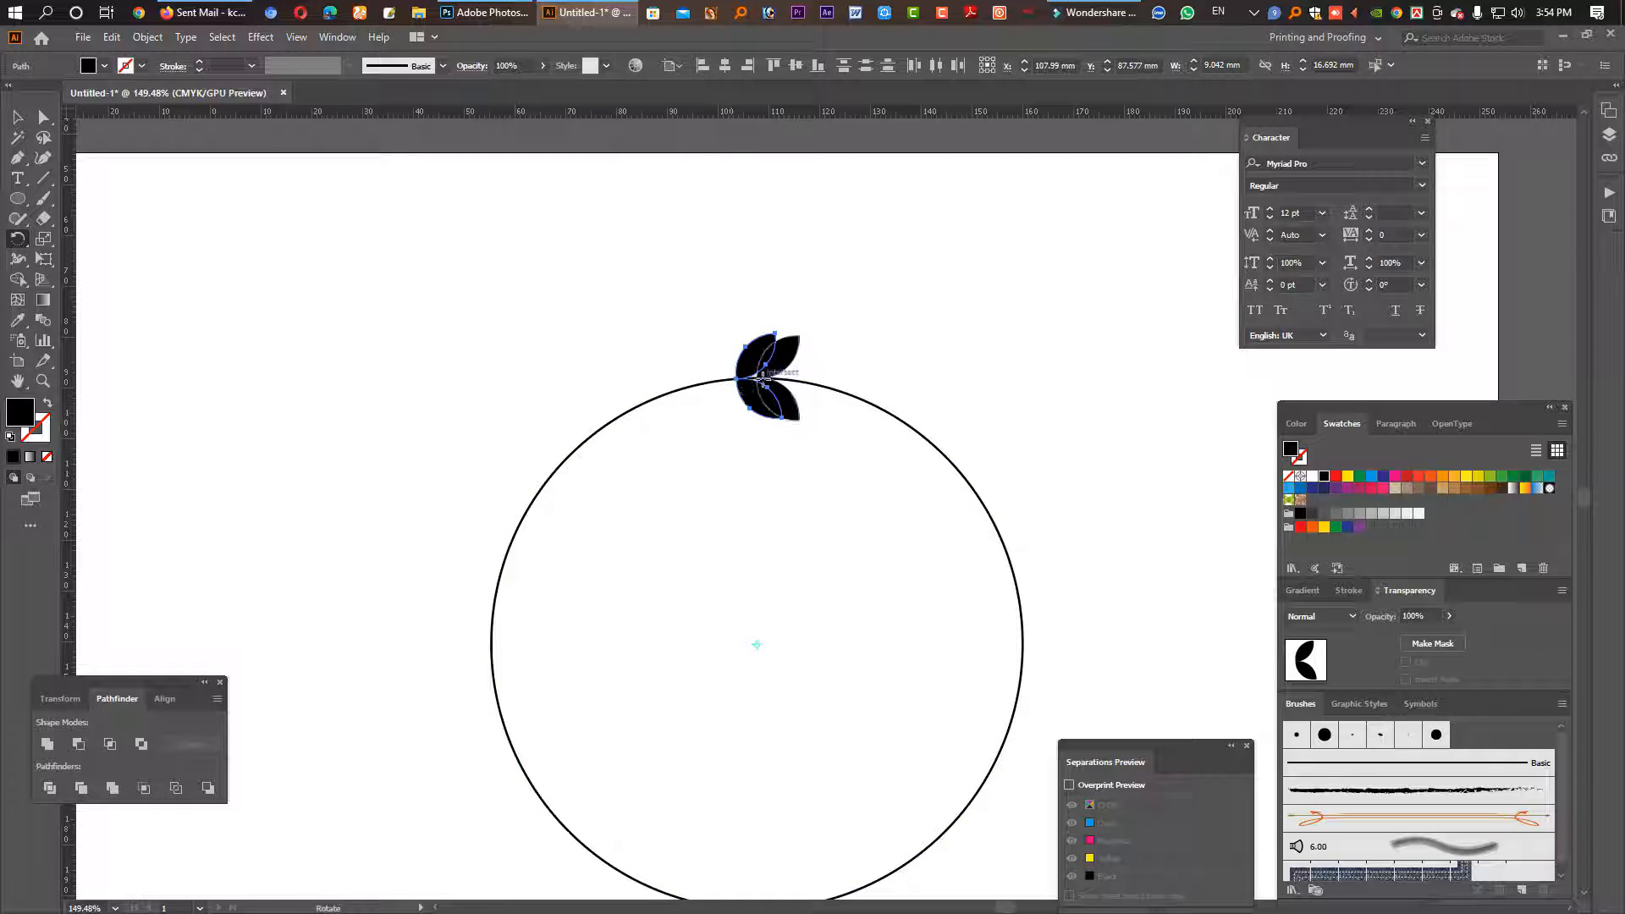
key(ctrl+z)
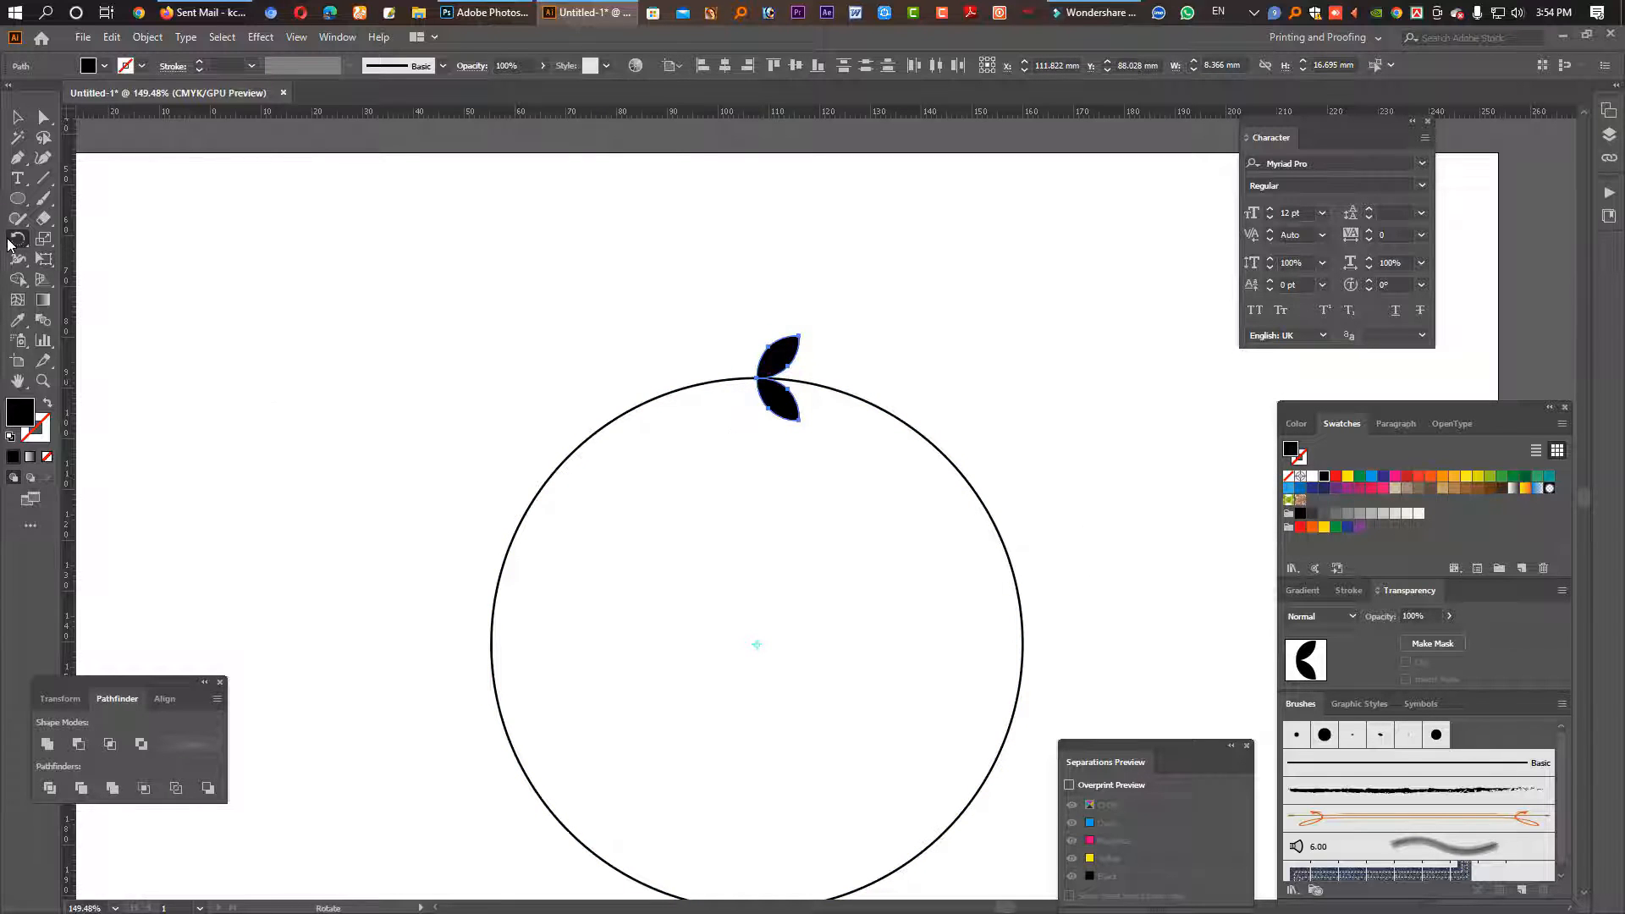
Step: Preview and try a copy of the leaf pair rotated by 360/60 degrees around the circle's centre, and undo it
alt+click(755, 643)
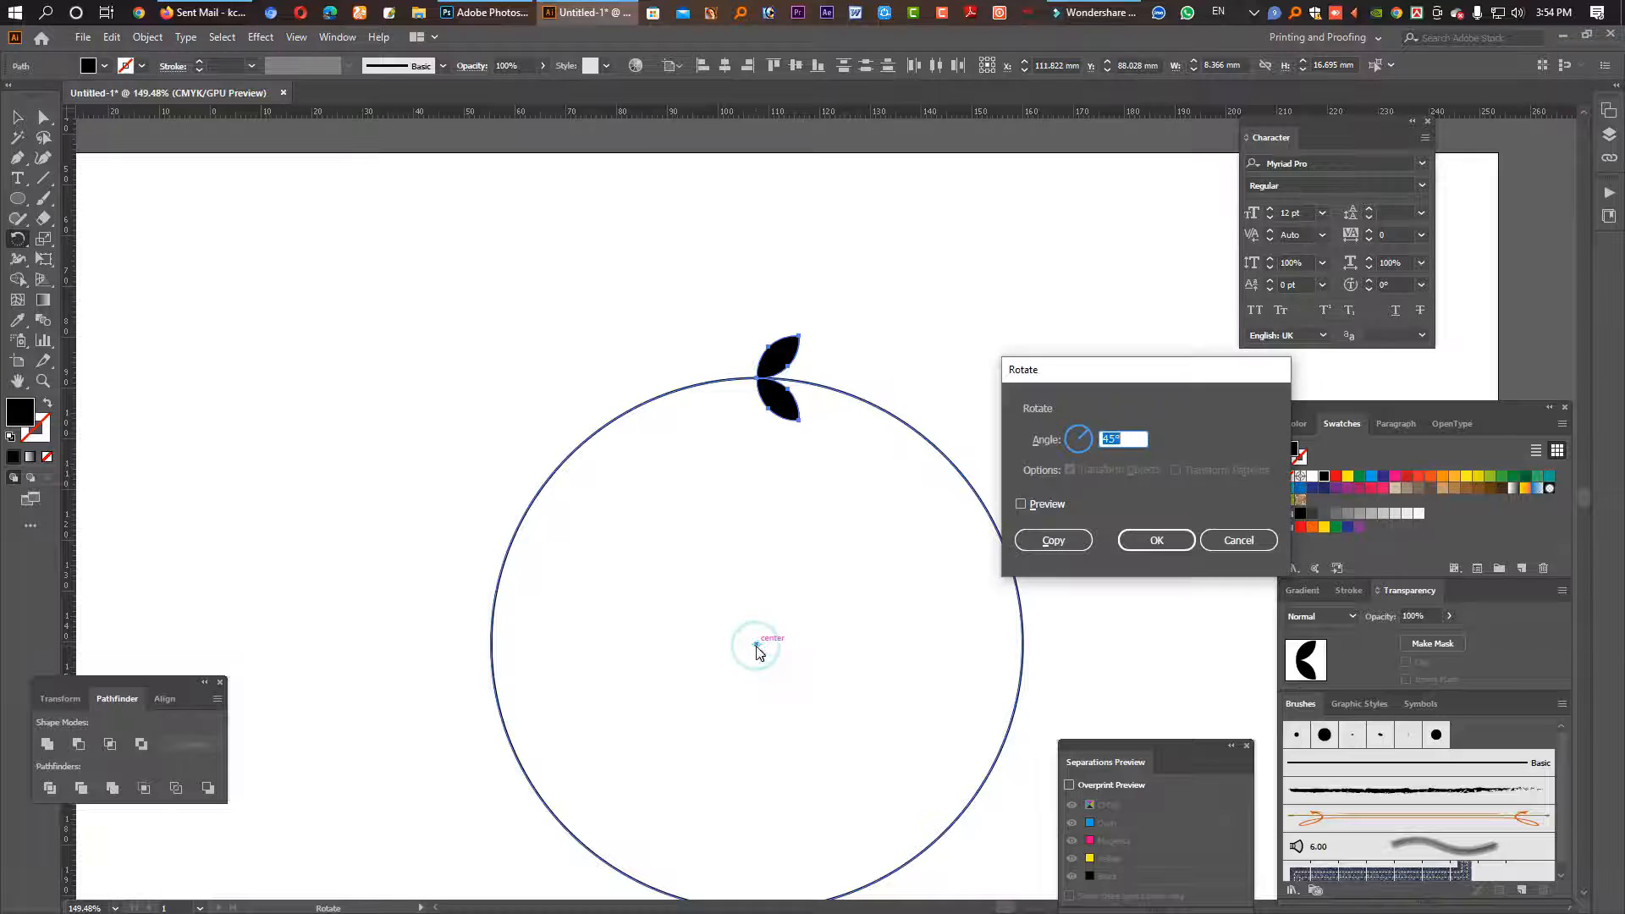
text(360/60)
click(1022, 504)
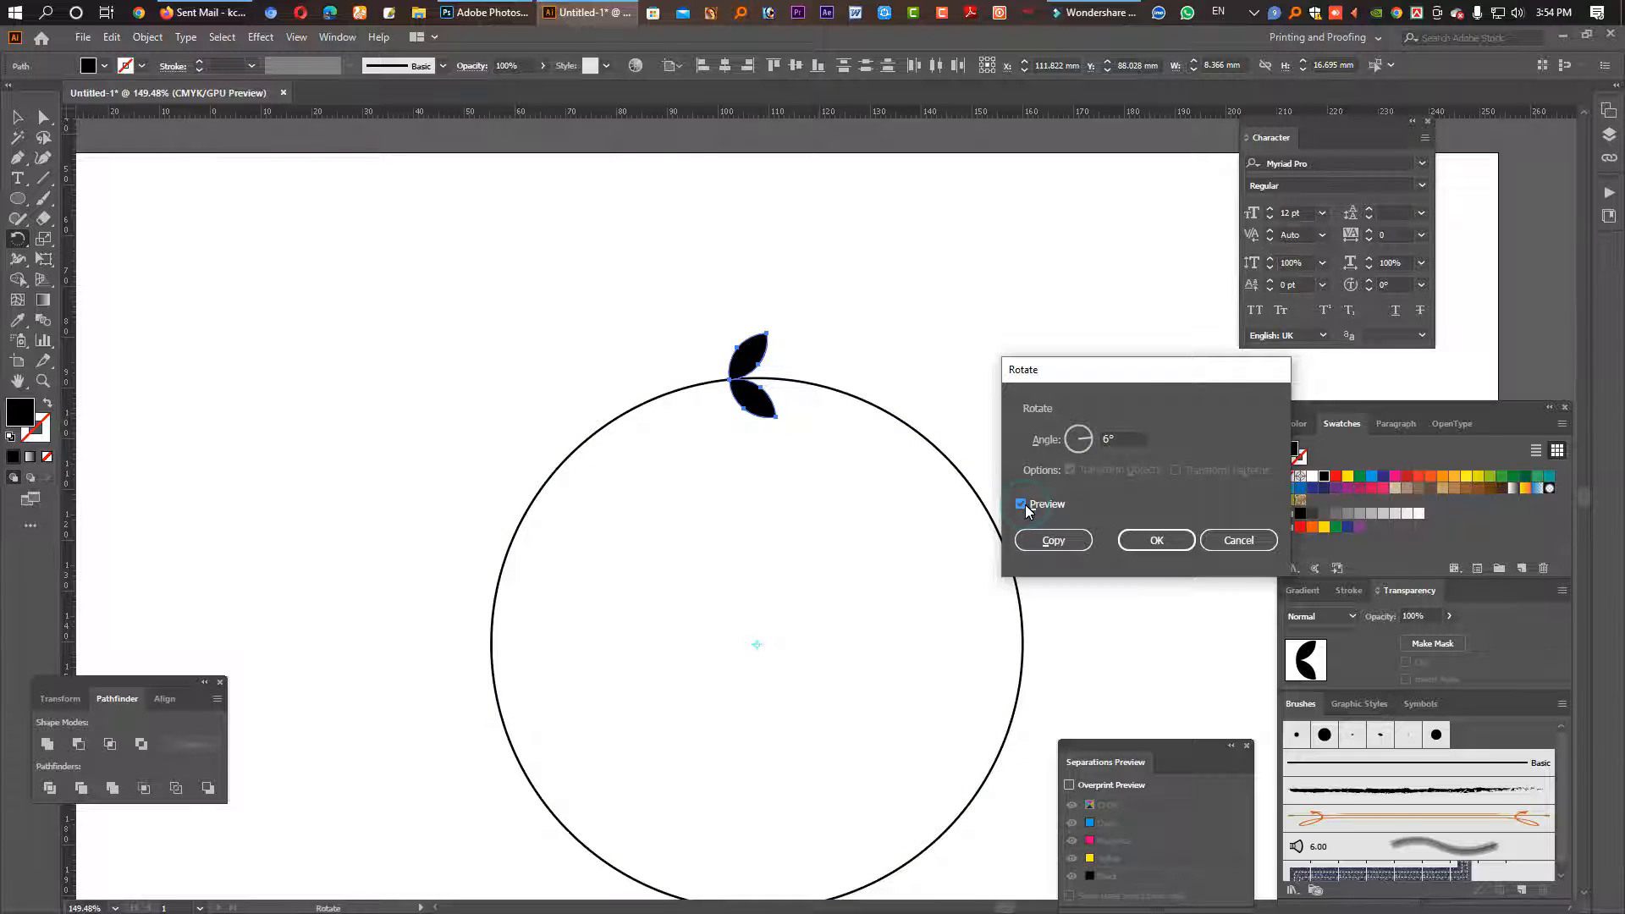
click(1048, 542)
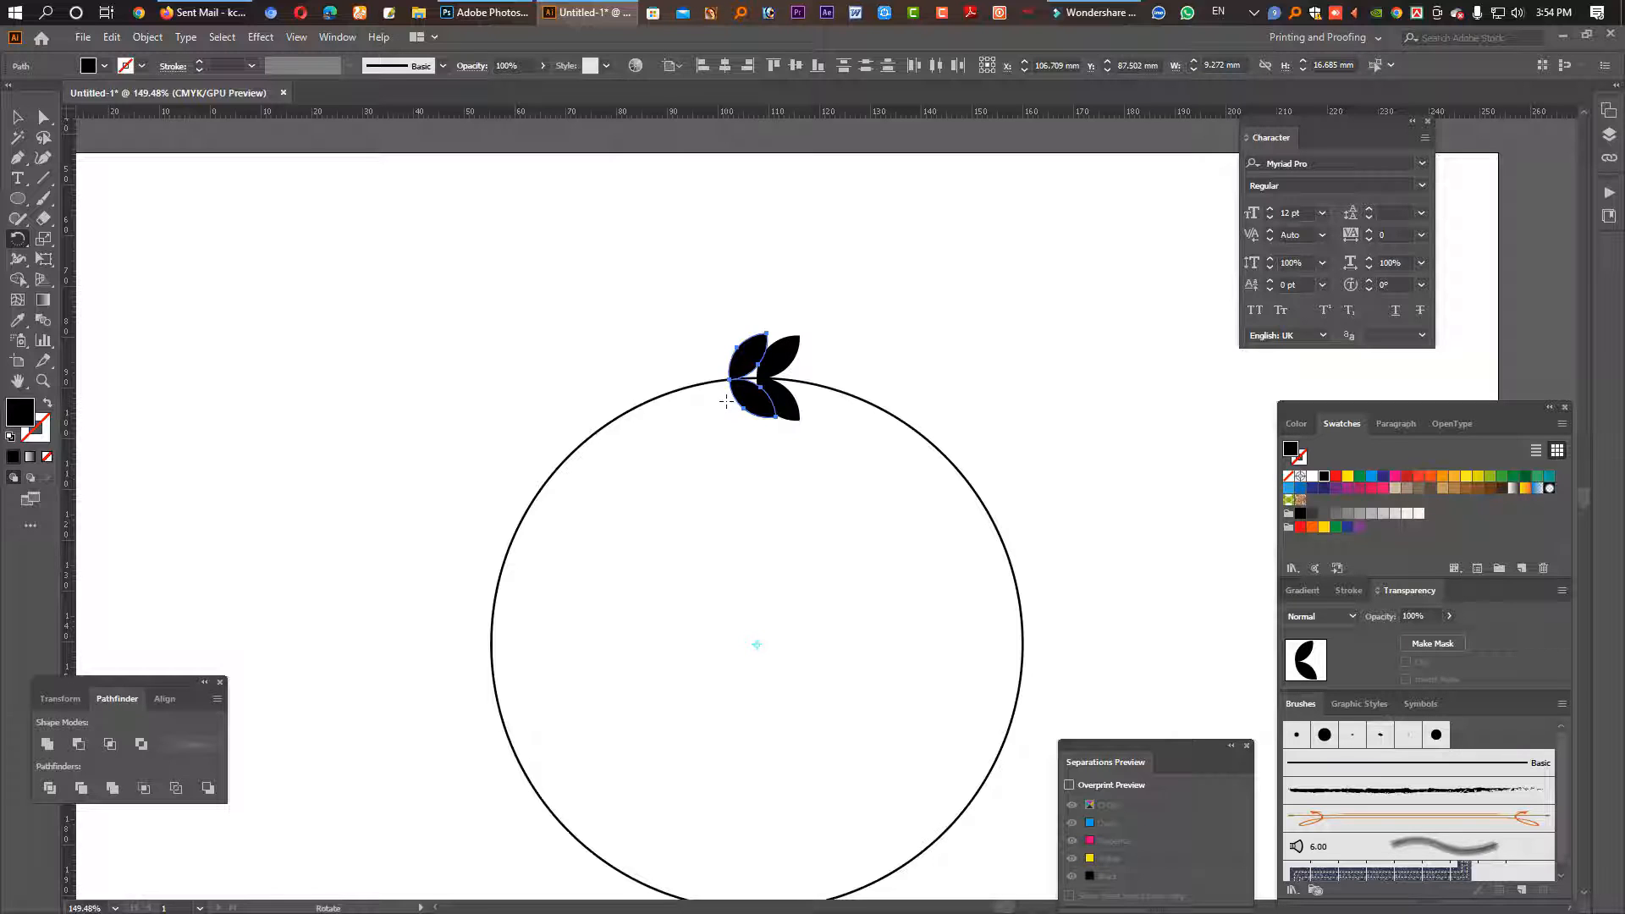
key(ctrl+z)
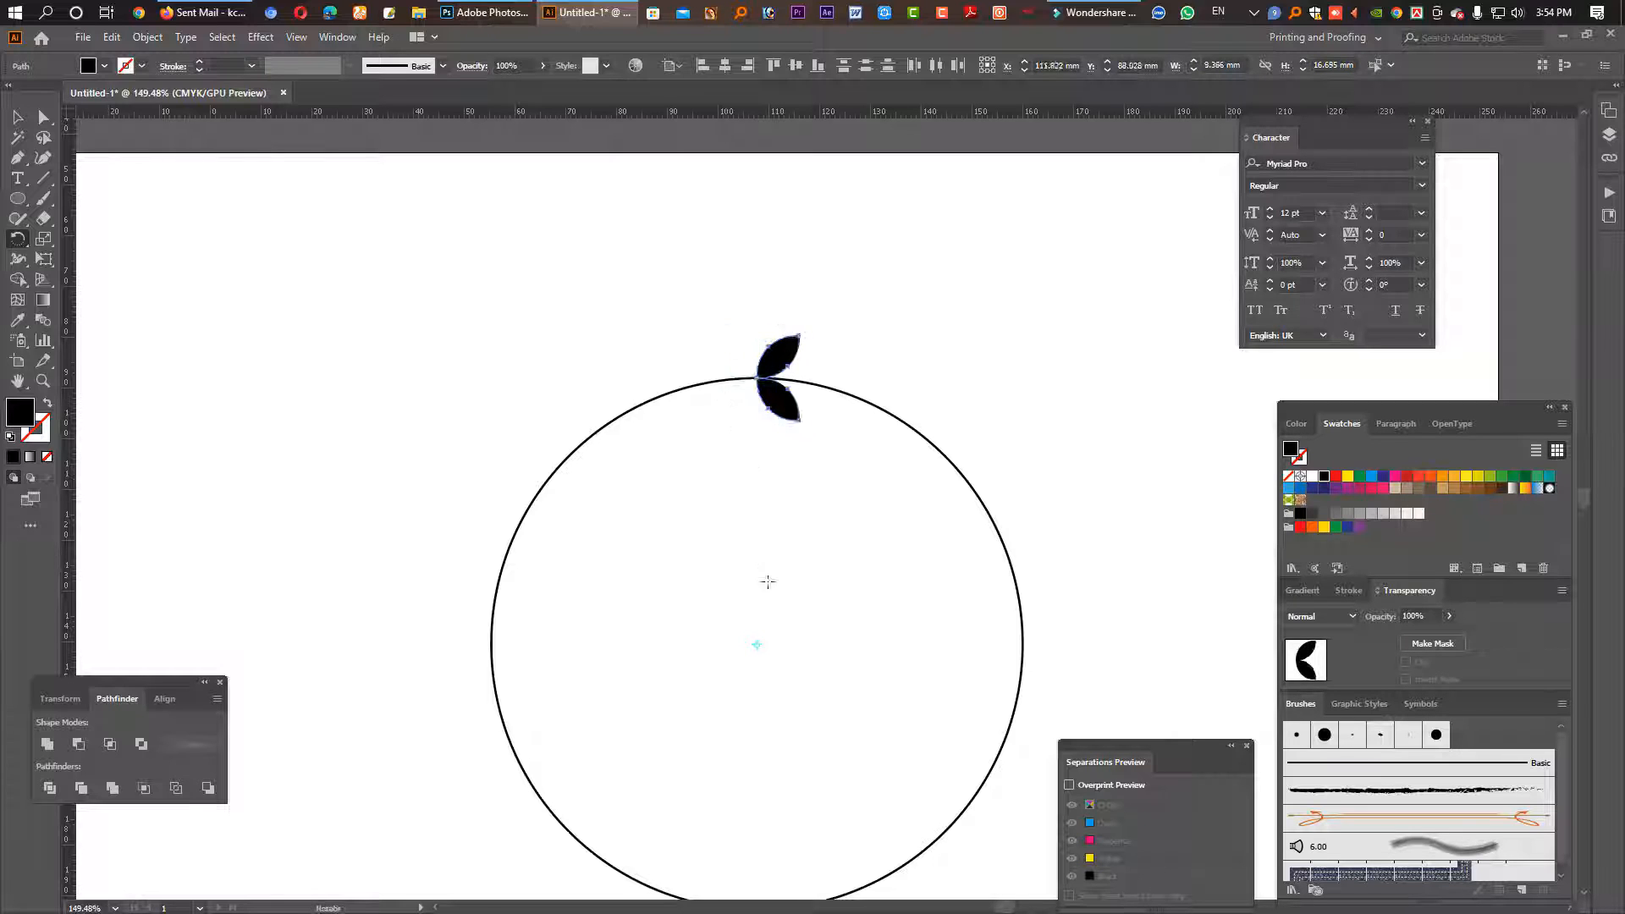
Step: Make a copy of the leaf pair rotated by 360/40 degrees around the circle's centre
alt+click(757, 643)
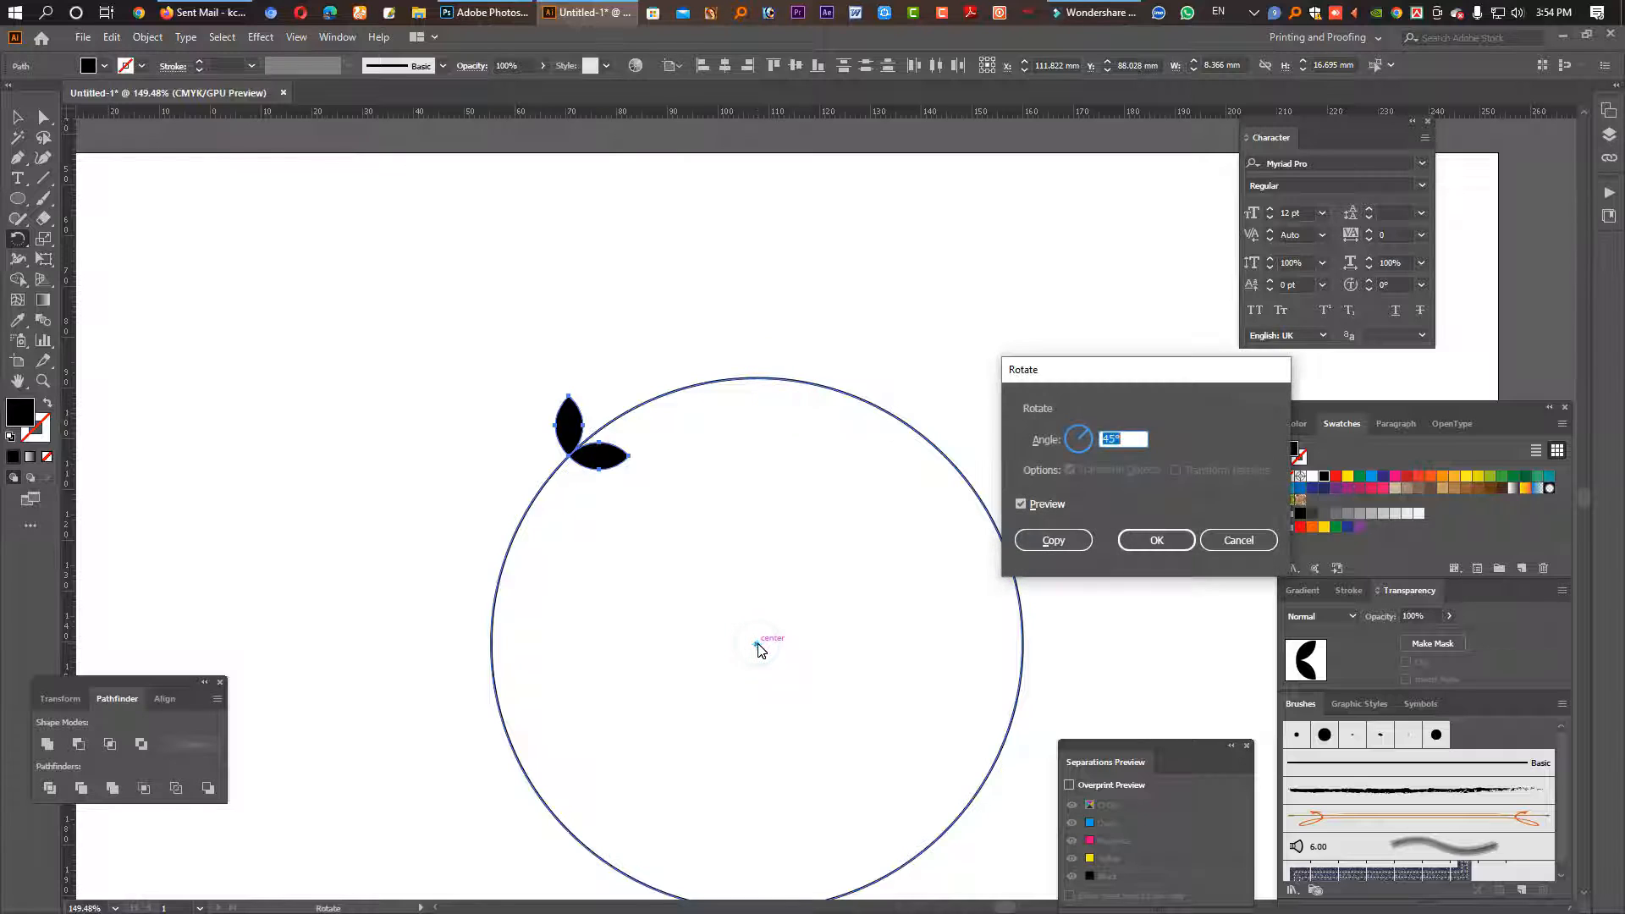
key(Escape)
alt+click(757, 645)
text(360/40)
click(1054, 540)
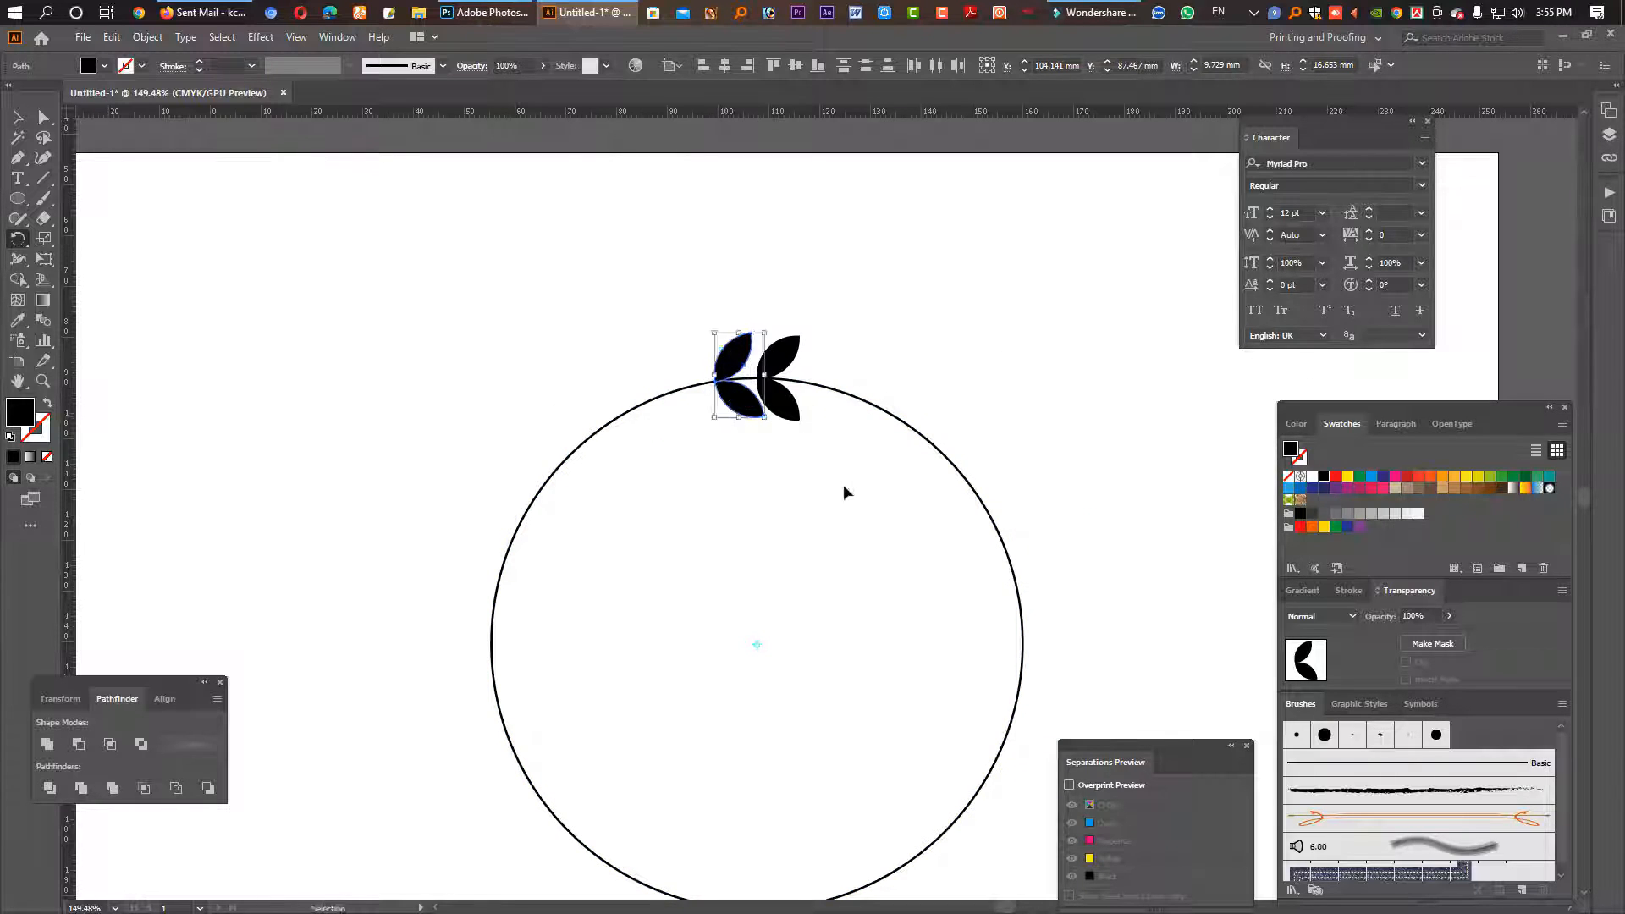
Step: Repeat the rotated copy until leaf pairs fill the whole circle as a closed wreath, and clear the selection
key(ctrl+d)
key(ctrl+d)
key(ctrl+d)
key(ctrl+d)
key(ctrl+d)
key(ctrl+d)
key(ctrl+d)
key(ctrl+d)
key(ctrl+d)
key(ctrl+d)
key(ctrl+d)
key(ctrl+d)
key(ctrl+d)
key(ctrl+d)
key(ctrl+d)
key(ctrl+d)
key(ctrl+d)
key(ctrl+d)
key(ctrl+d)
key(ctrl+d)
key(ctrl+d)
key(ctrl+d)
key(ctrl+d)
key(ctrl+d)
key(ctrl+d)
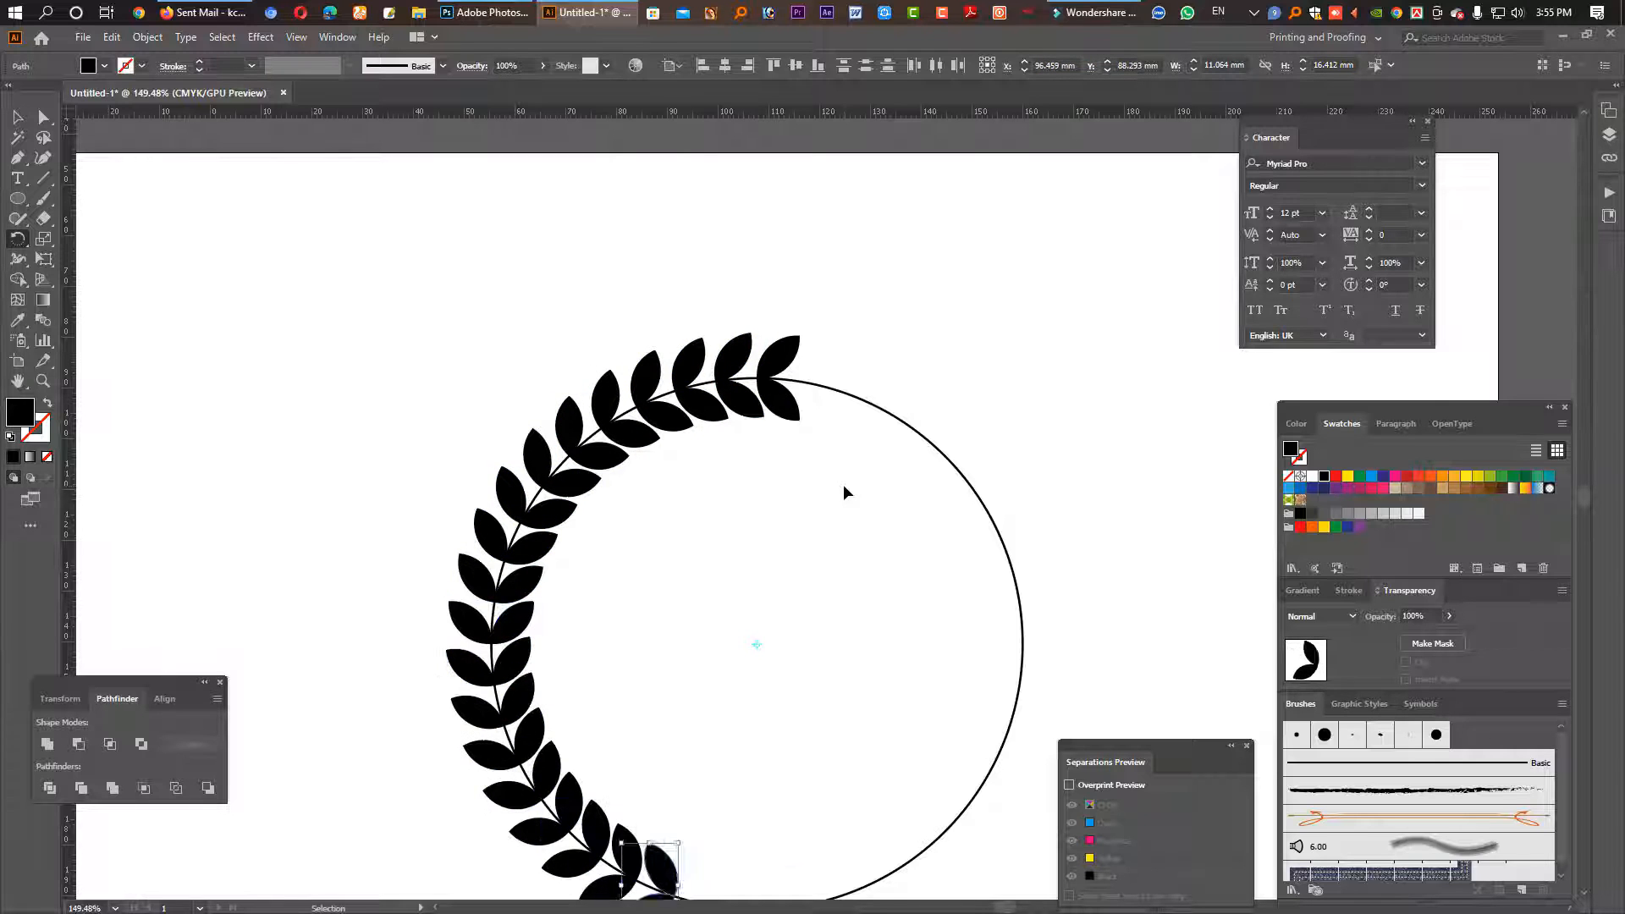
key(ctrl+d)
key(ctrl+d)
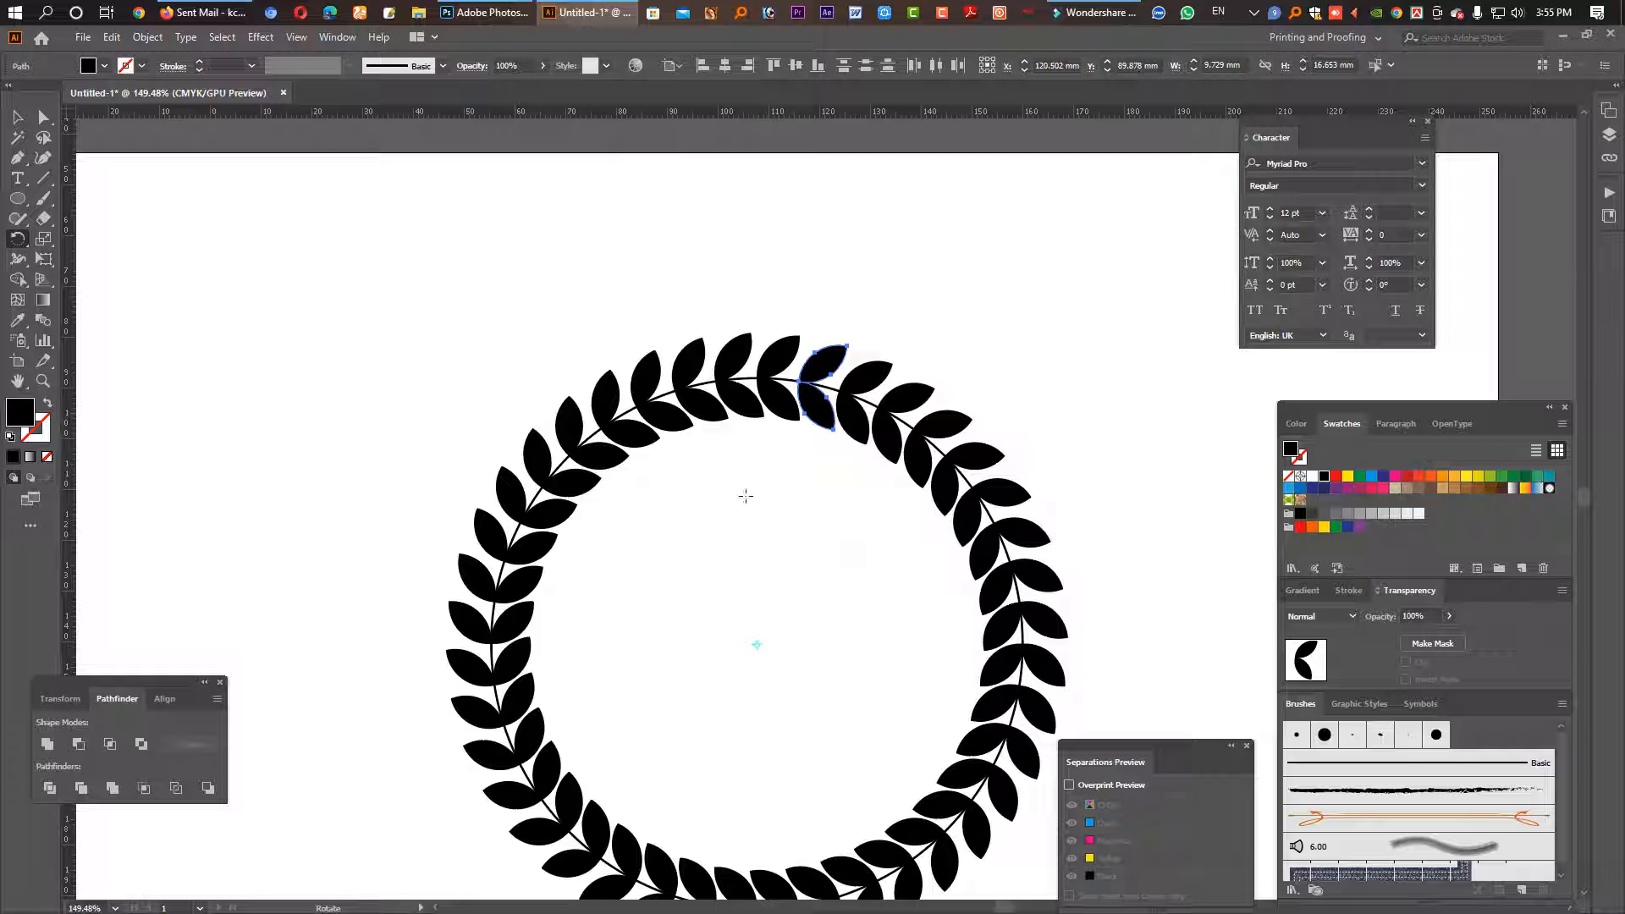
click(16, 117)
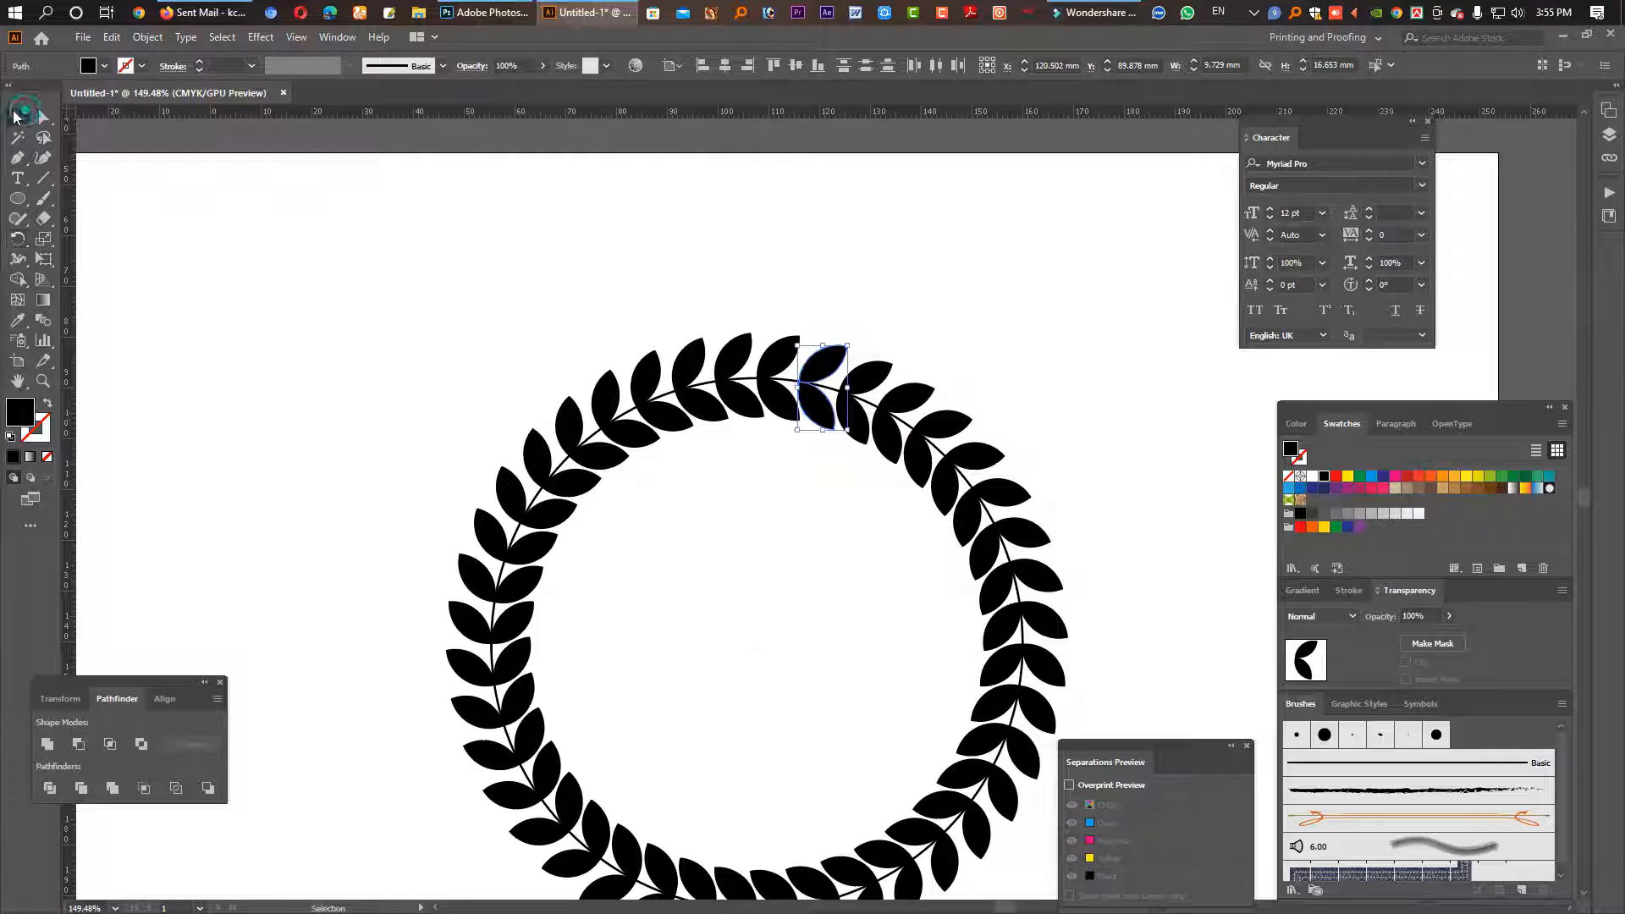
click(957, 337)
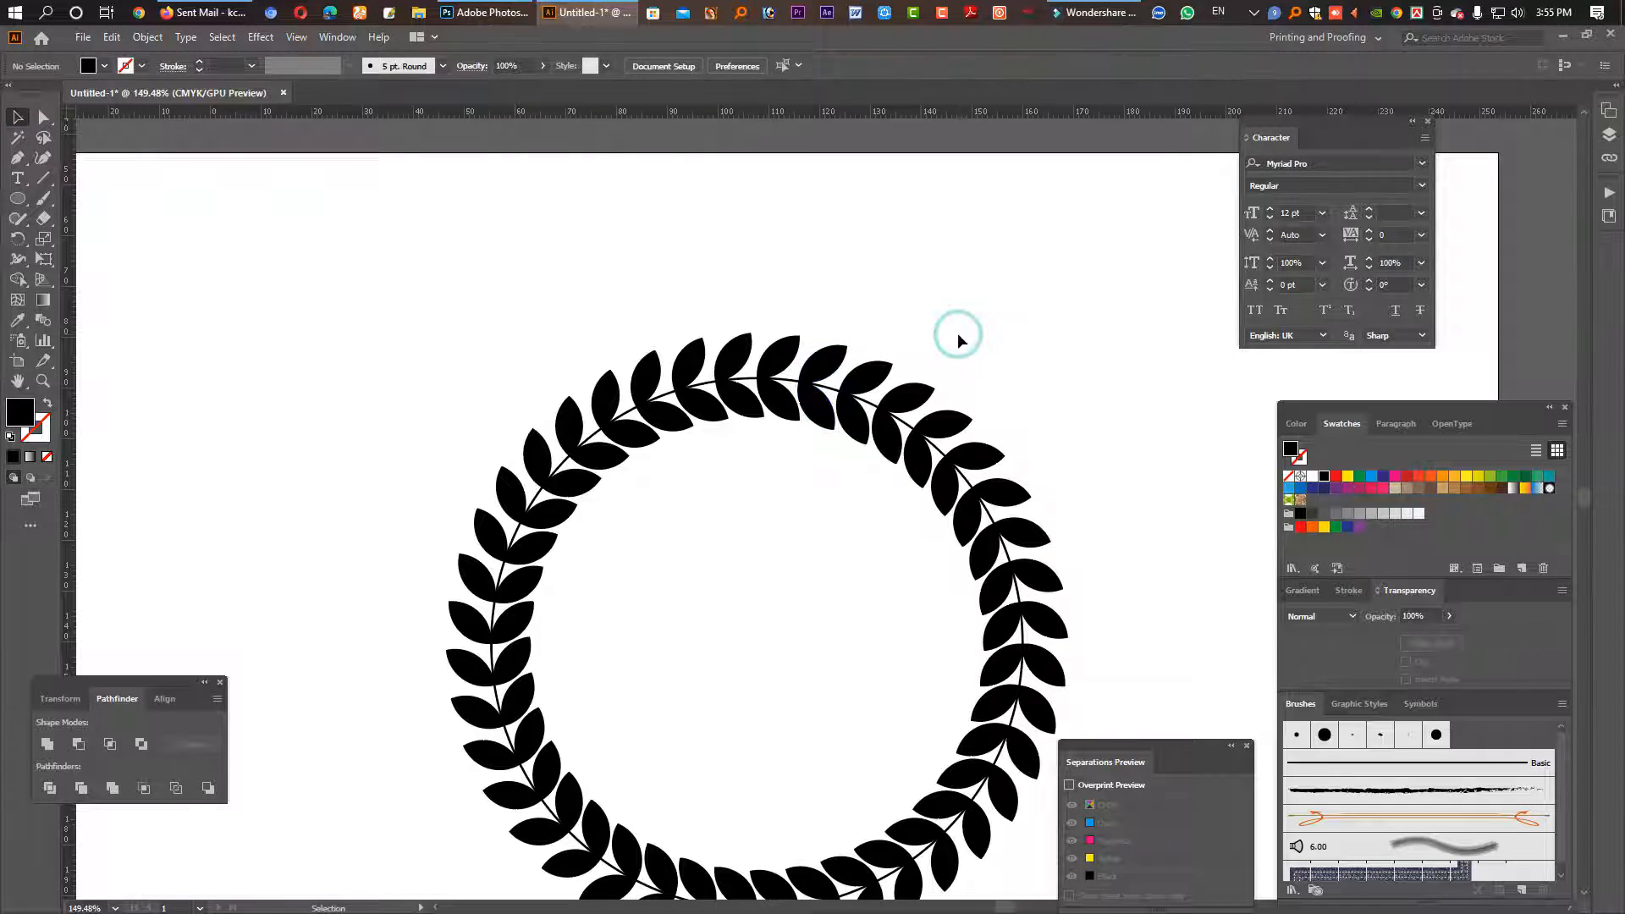
Step: Hide all panels, try deleting the base circle line behind the leaves, and undo the deletion
key(shift+Tab)
key(Tab)
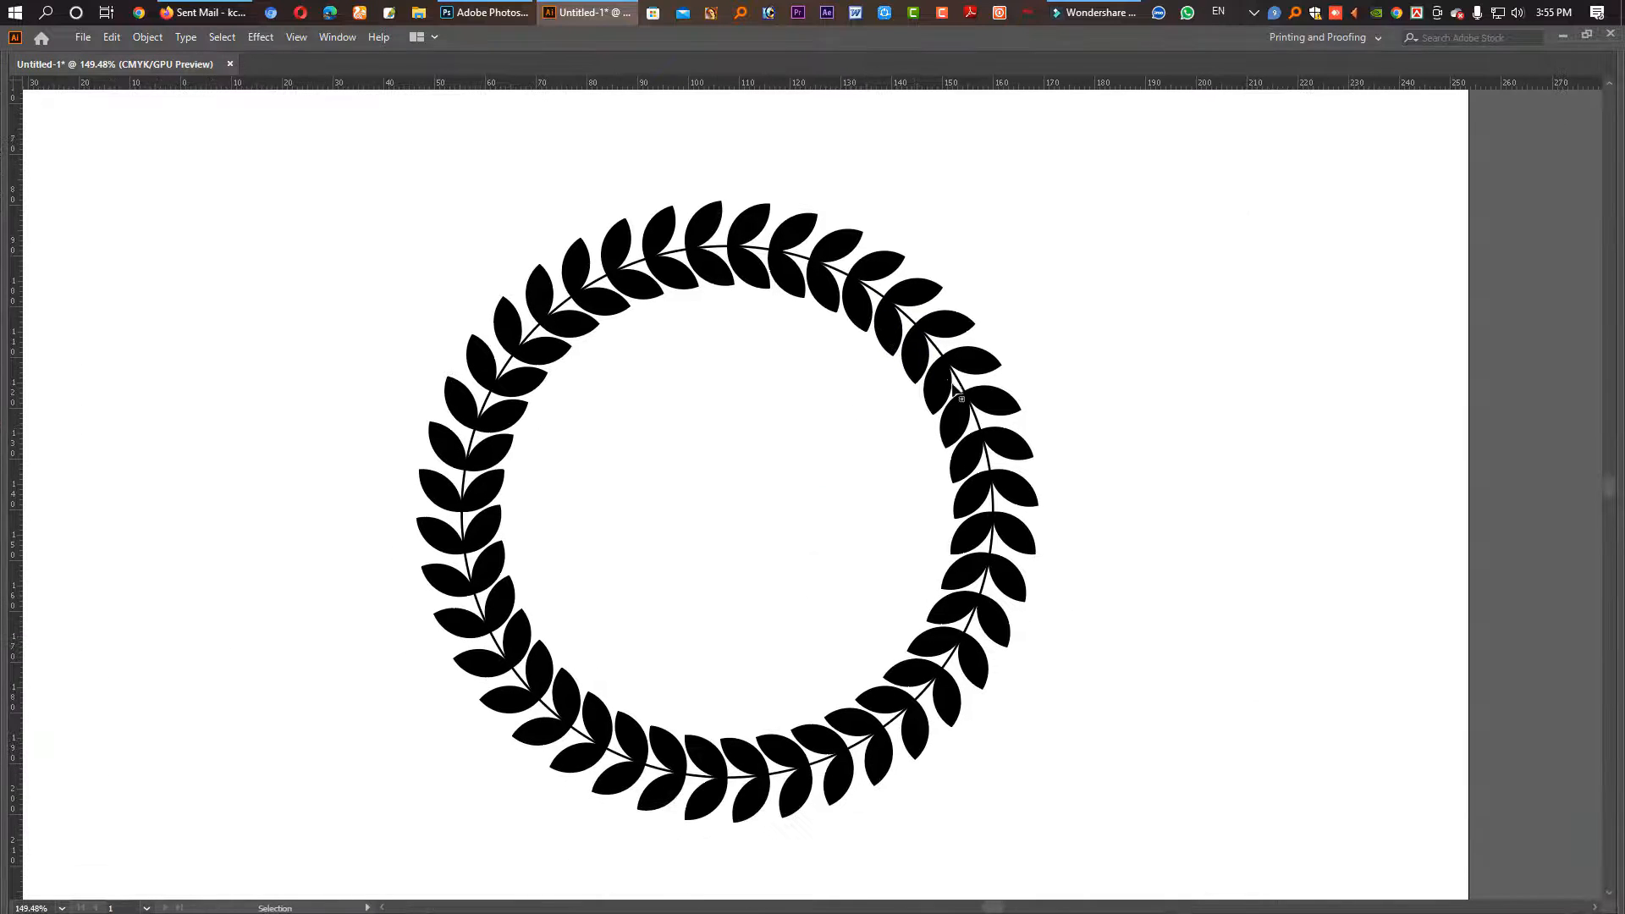
click(939, 349)
key(a)
key(Delete)
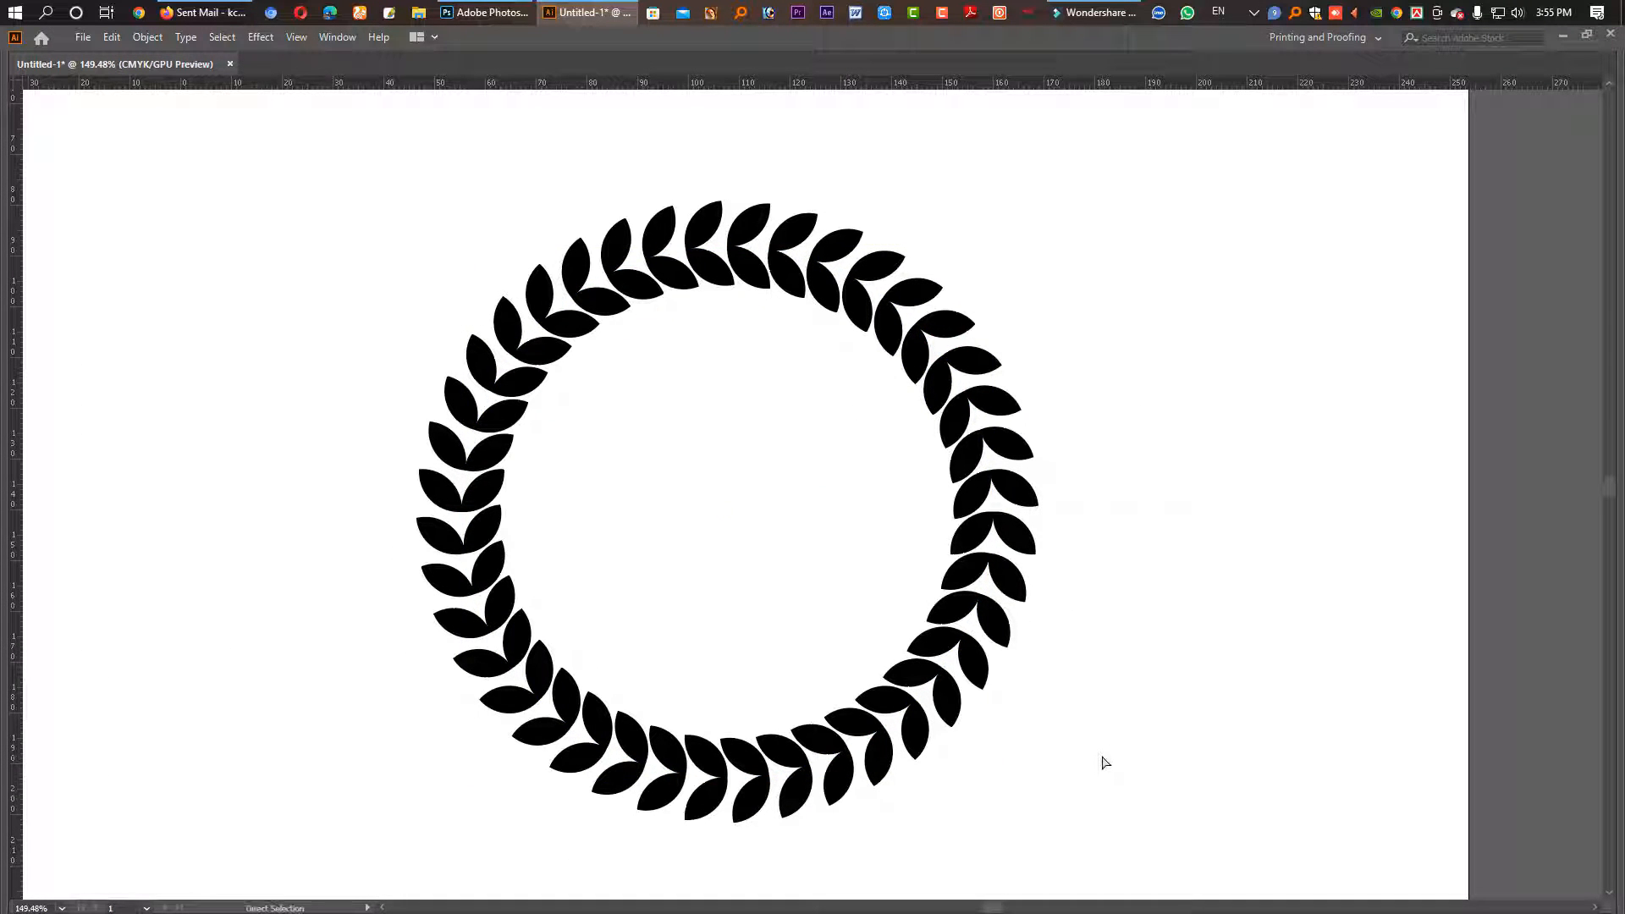
key(ctrl+z)
Step: Add two concentric black circle outlines inside the leaf wreath
click(1114, 810)
drag(1114, 813, 422, 203)
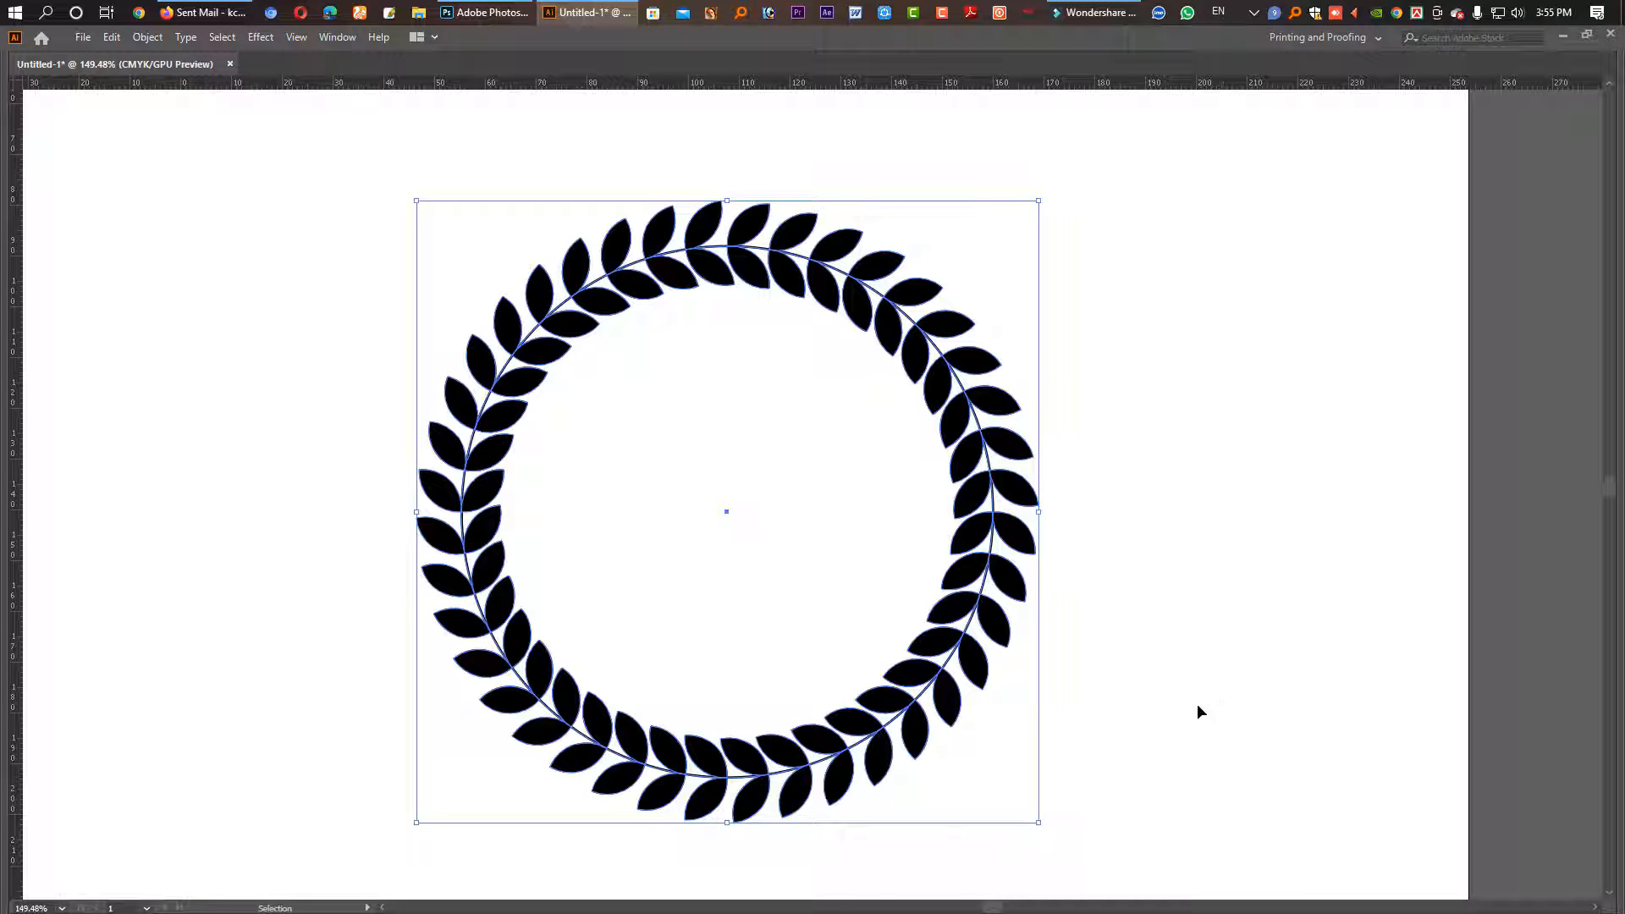
drag(1132, 590, 937, 514)
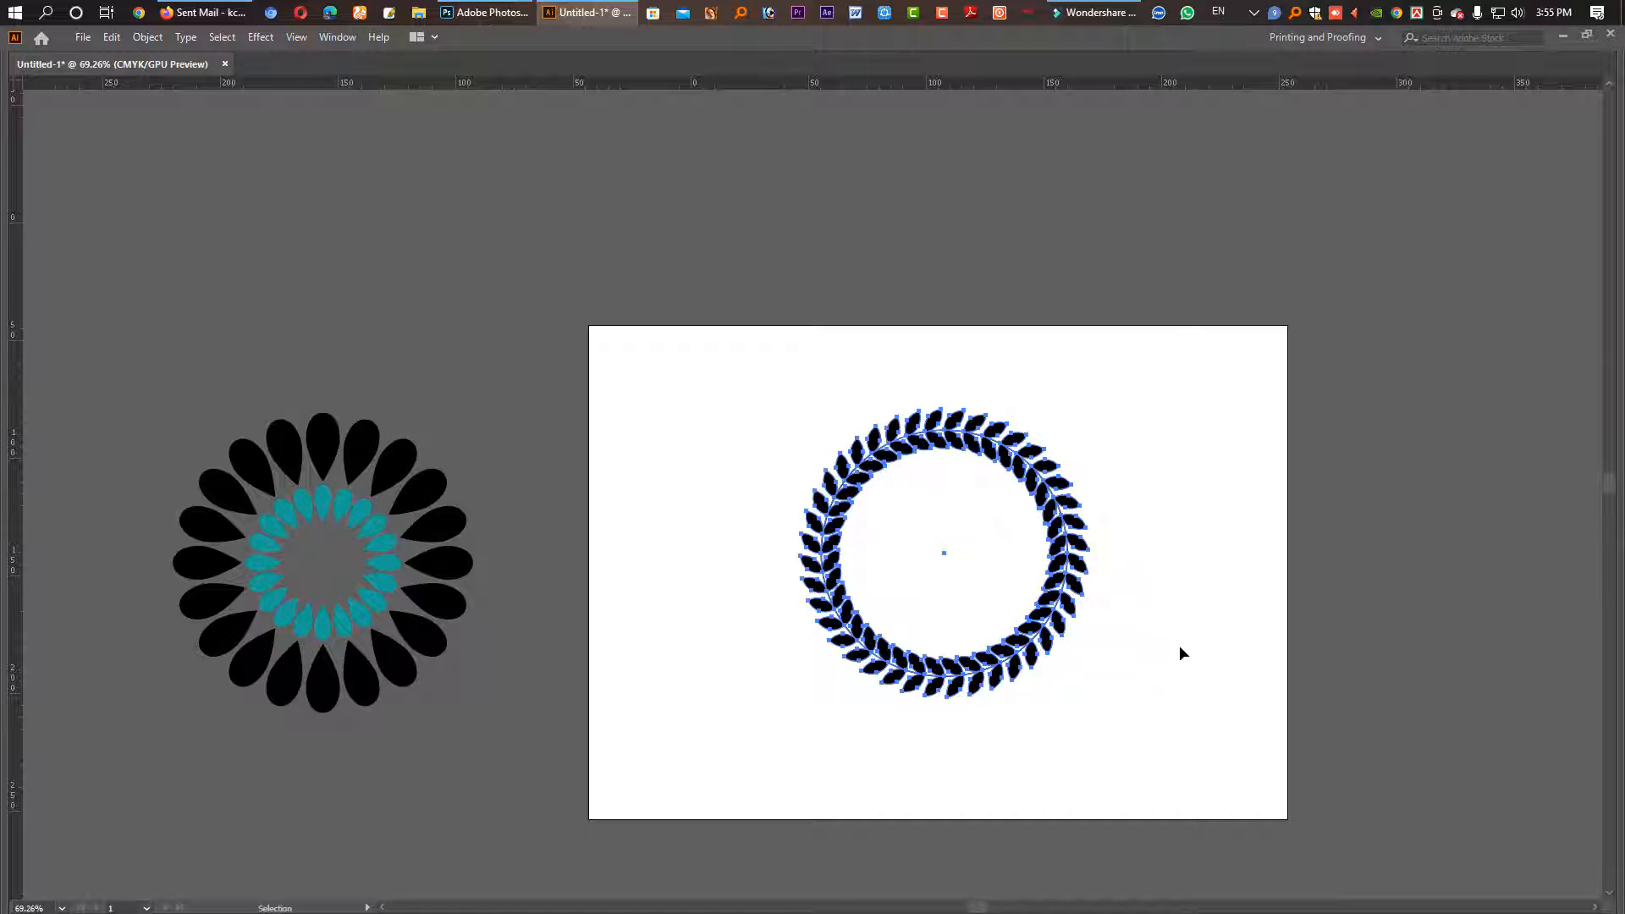
click(1180, 645)
drag(1154, 740, 839, 403)
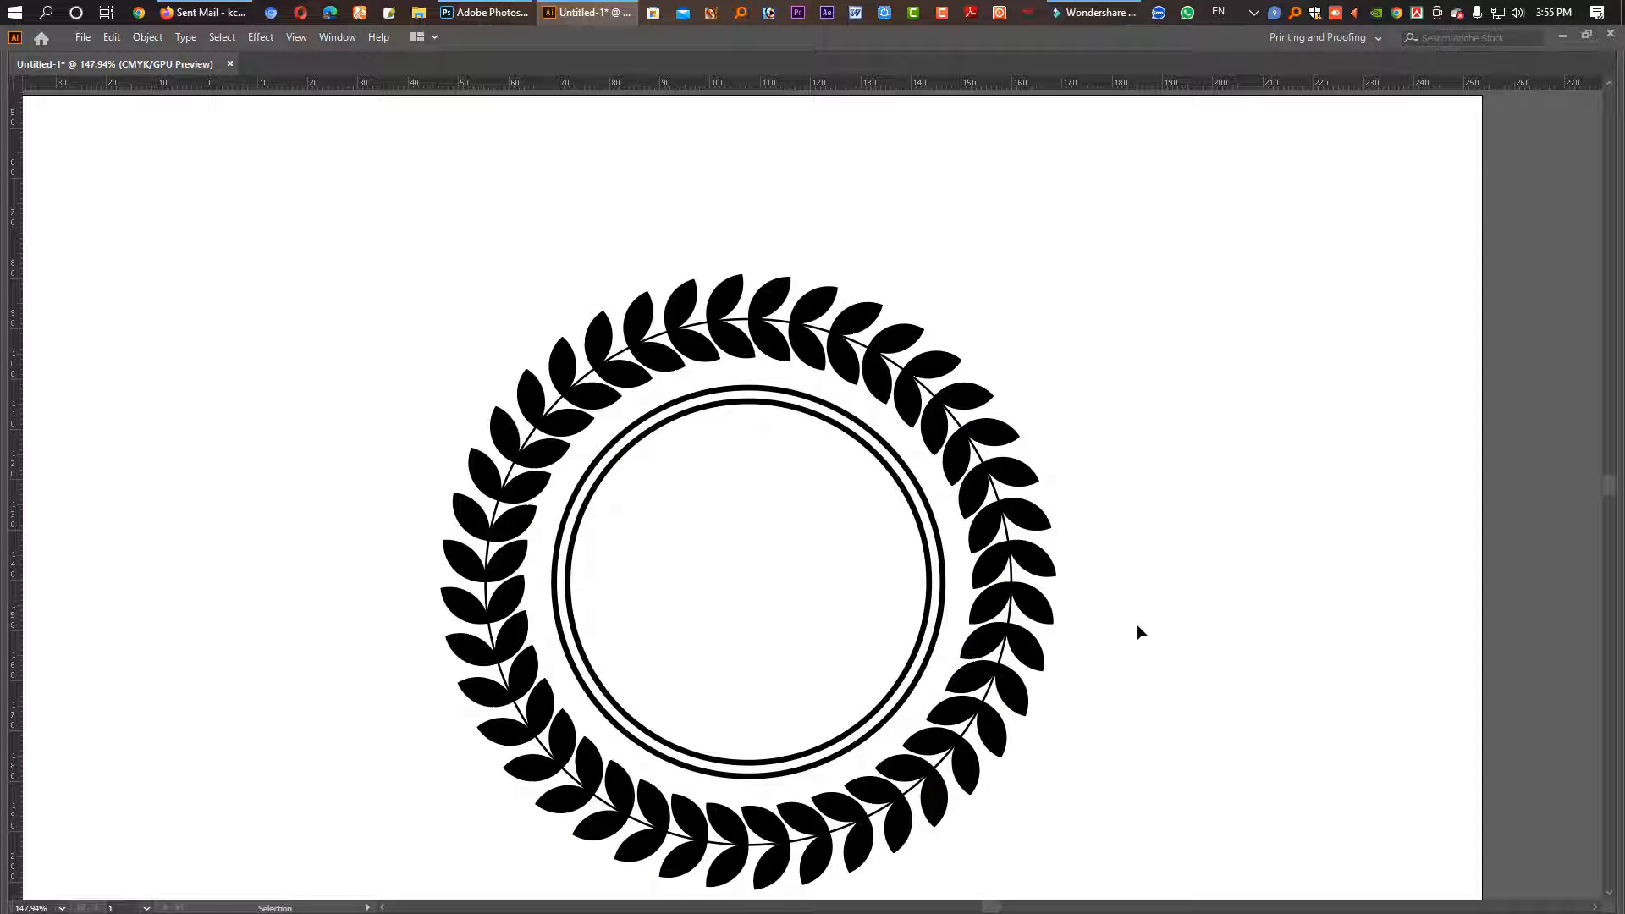
drag(1140, 664, 1085, 550)
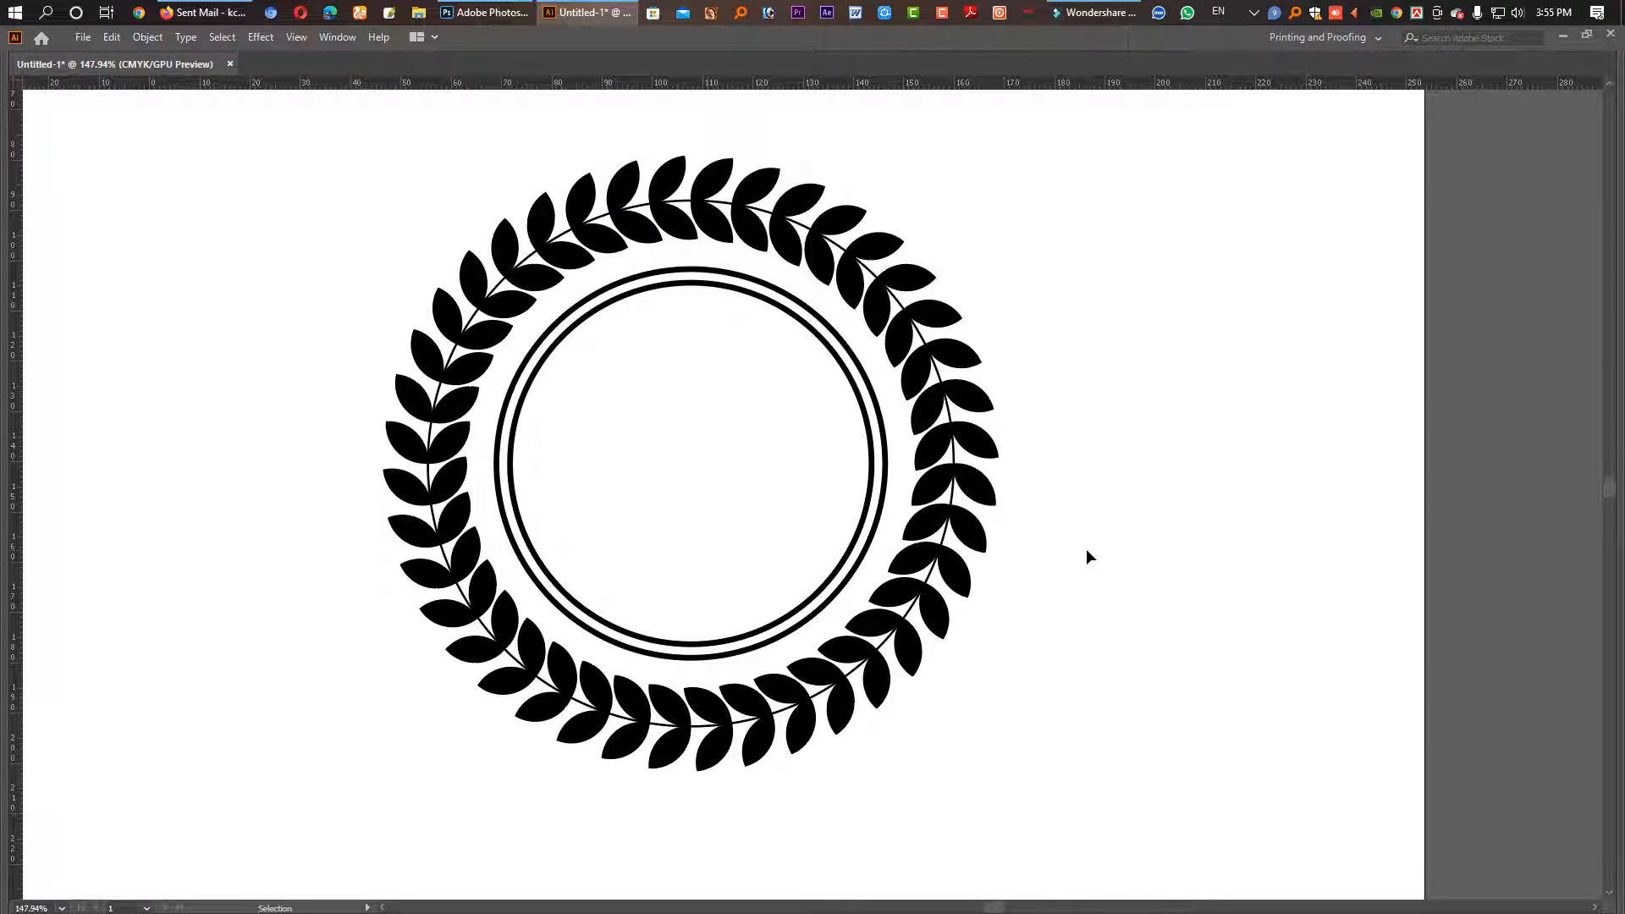
Step: Show the panels again and move the finished wreath off the artboard to about X -298 mm, Y 140 mm
key(Tab)
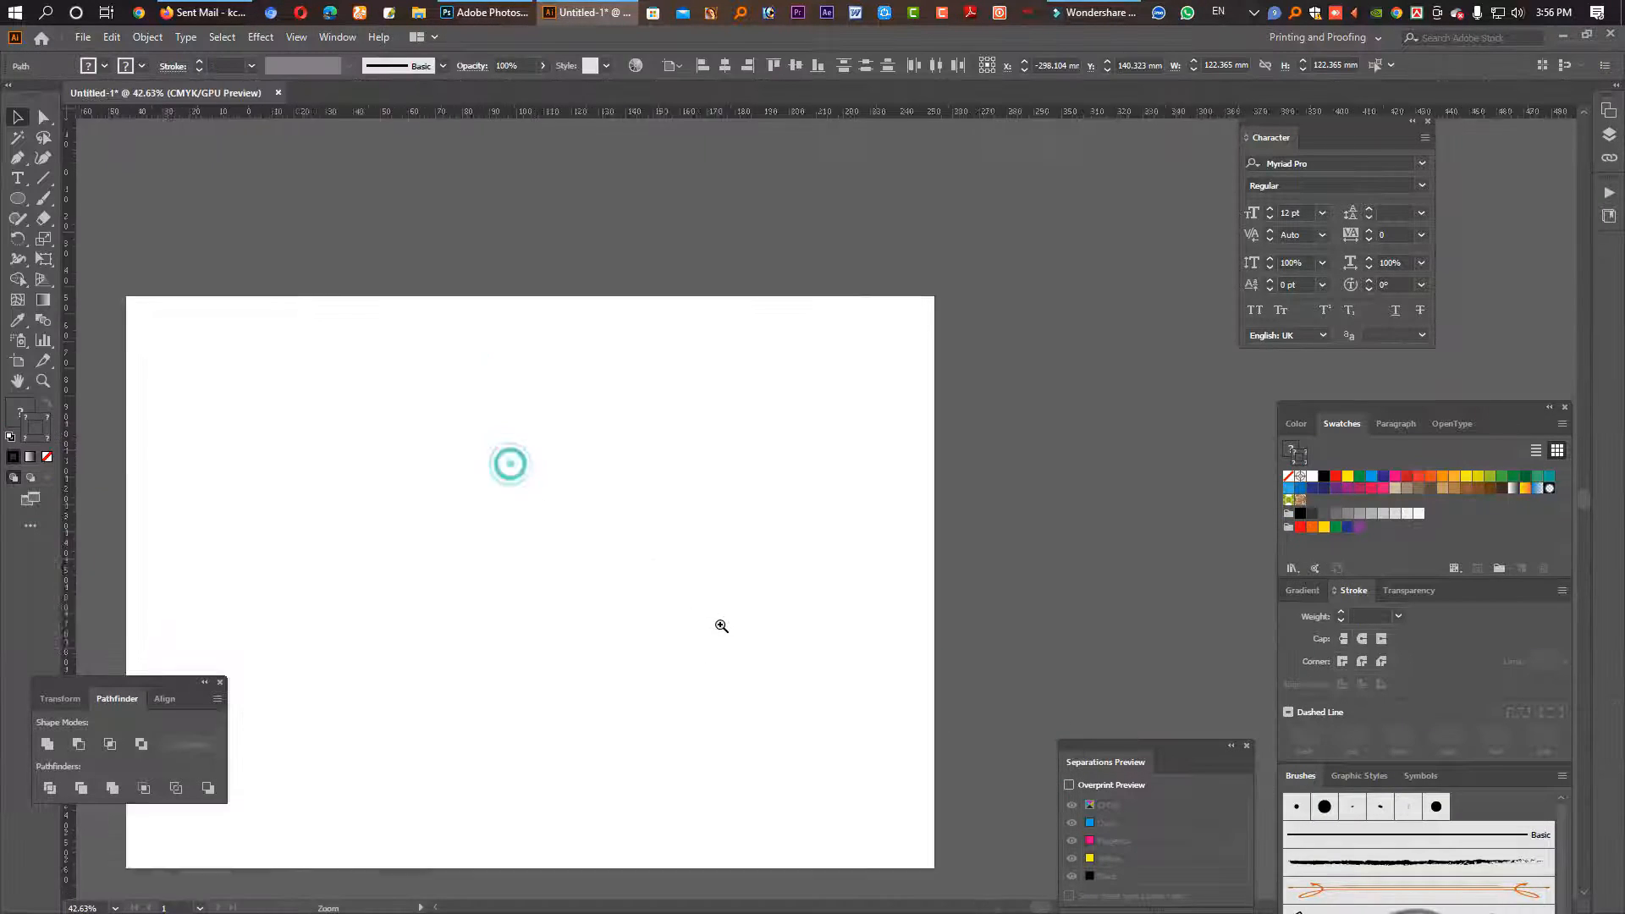
click(720, 626)
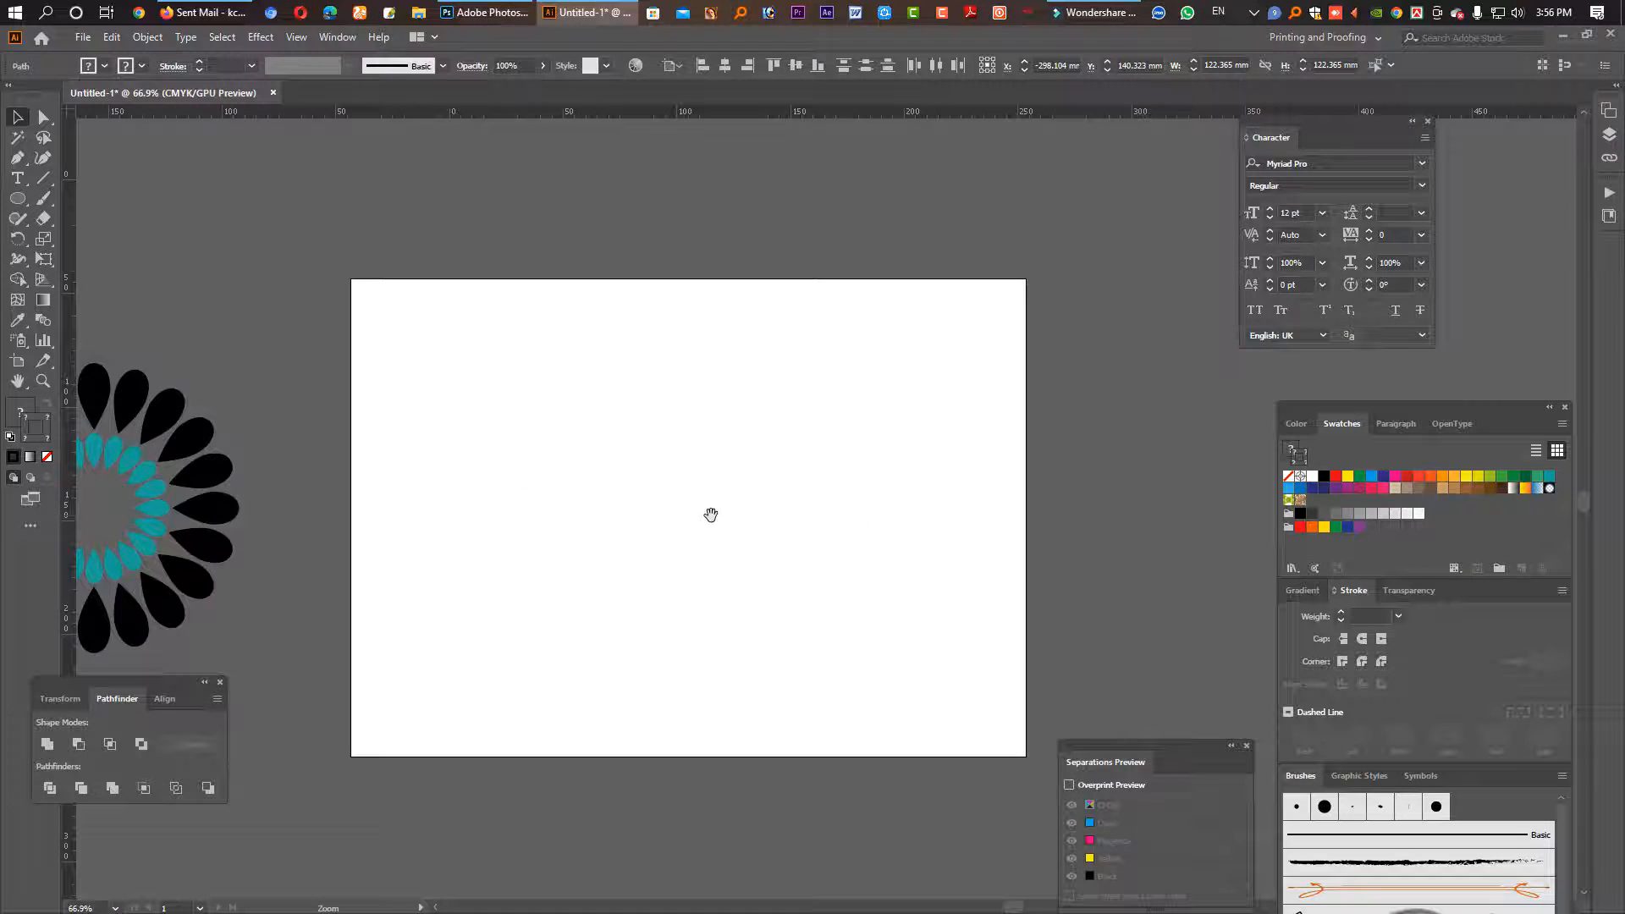
drag(721, 508, 694, 495)
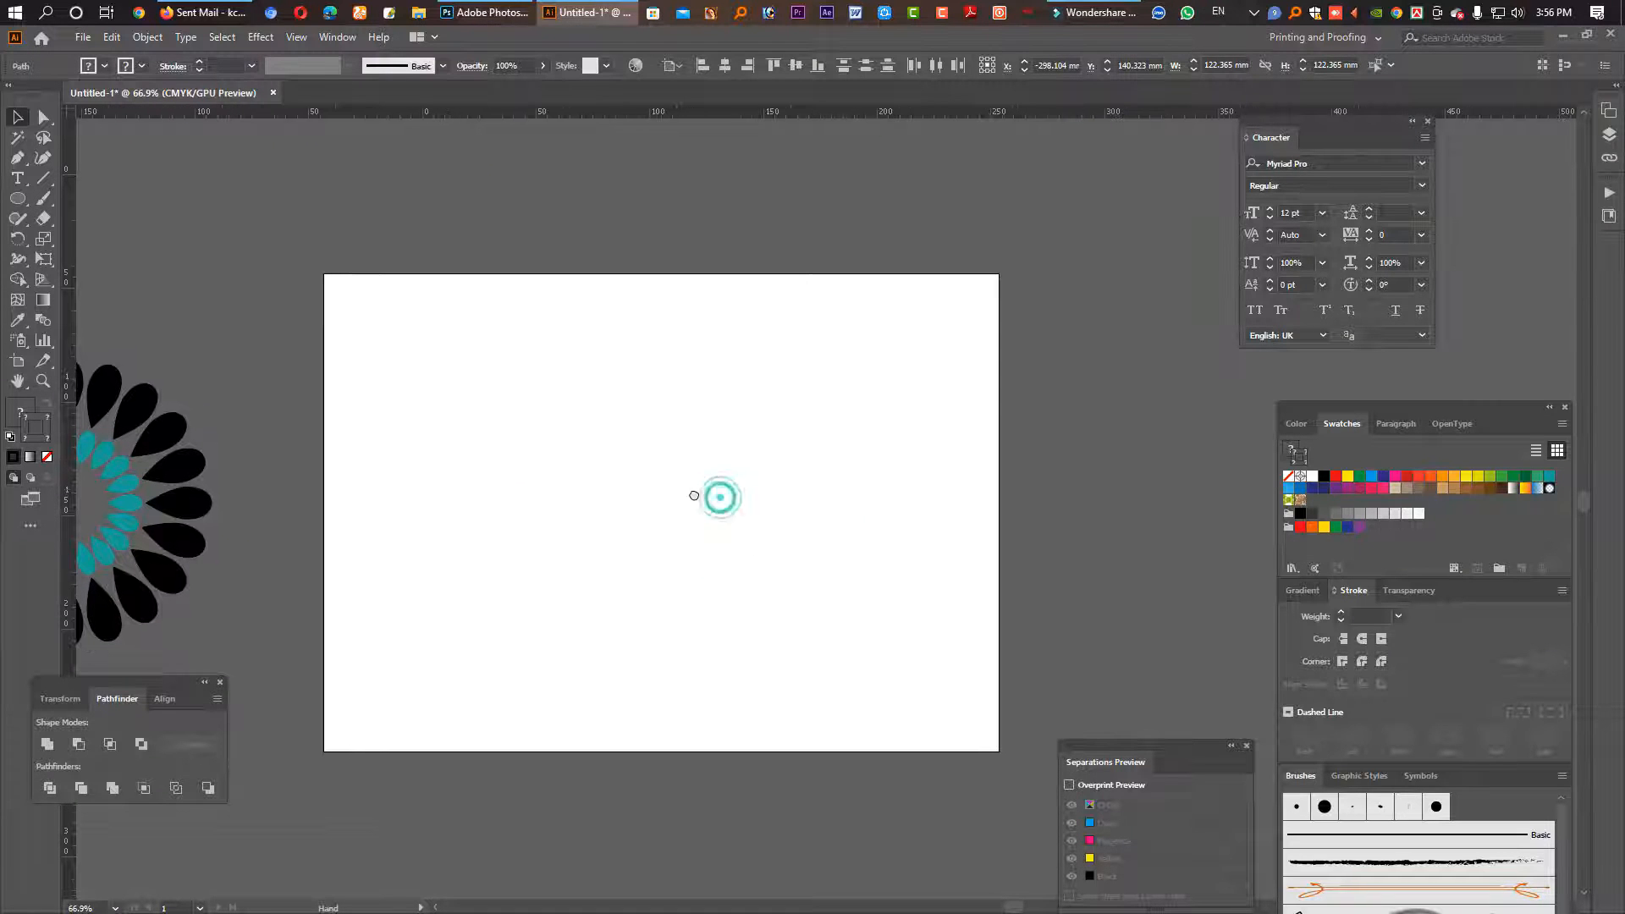
click(690, 490)
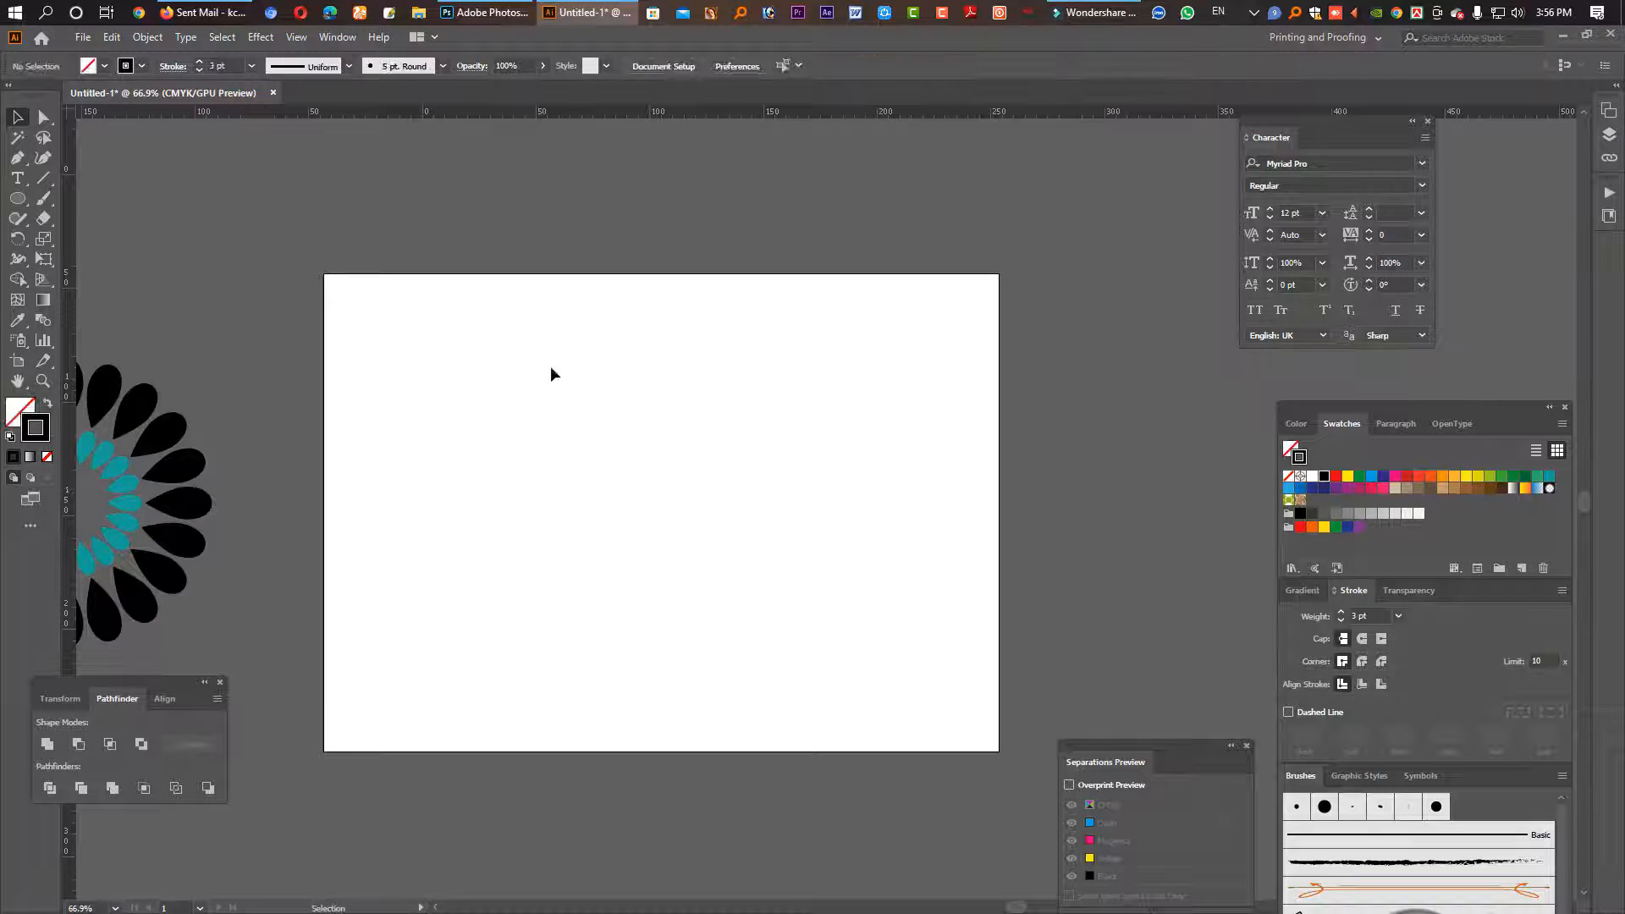
drag(657, 467, 631, 457)
click(624, 379)
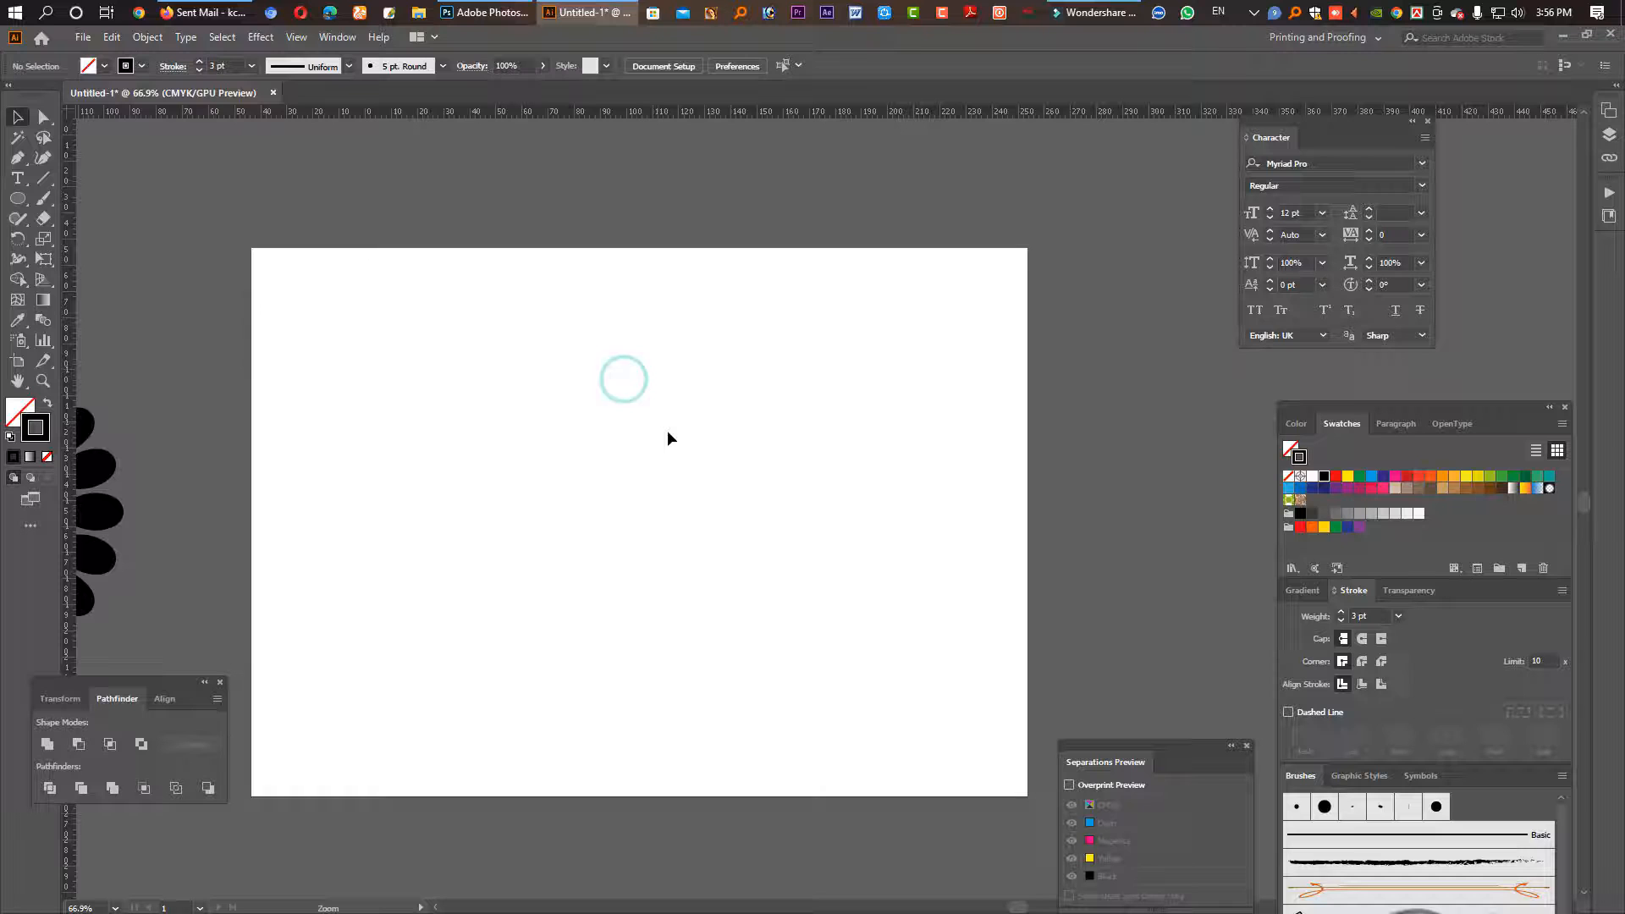
Step: Draw a circle about 37 mm in diameter in the artboard's upper left area, with a 3 pt black stroke and no fill
click(21, 200)
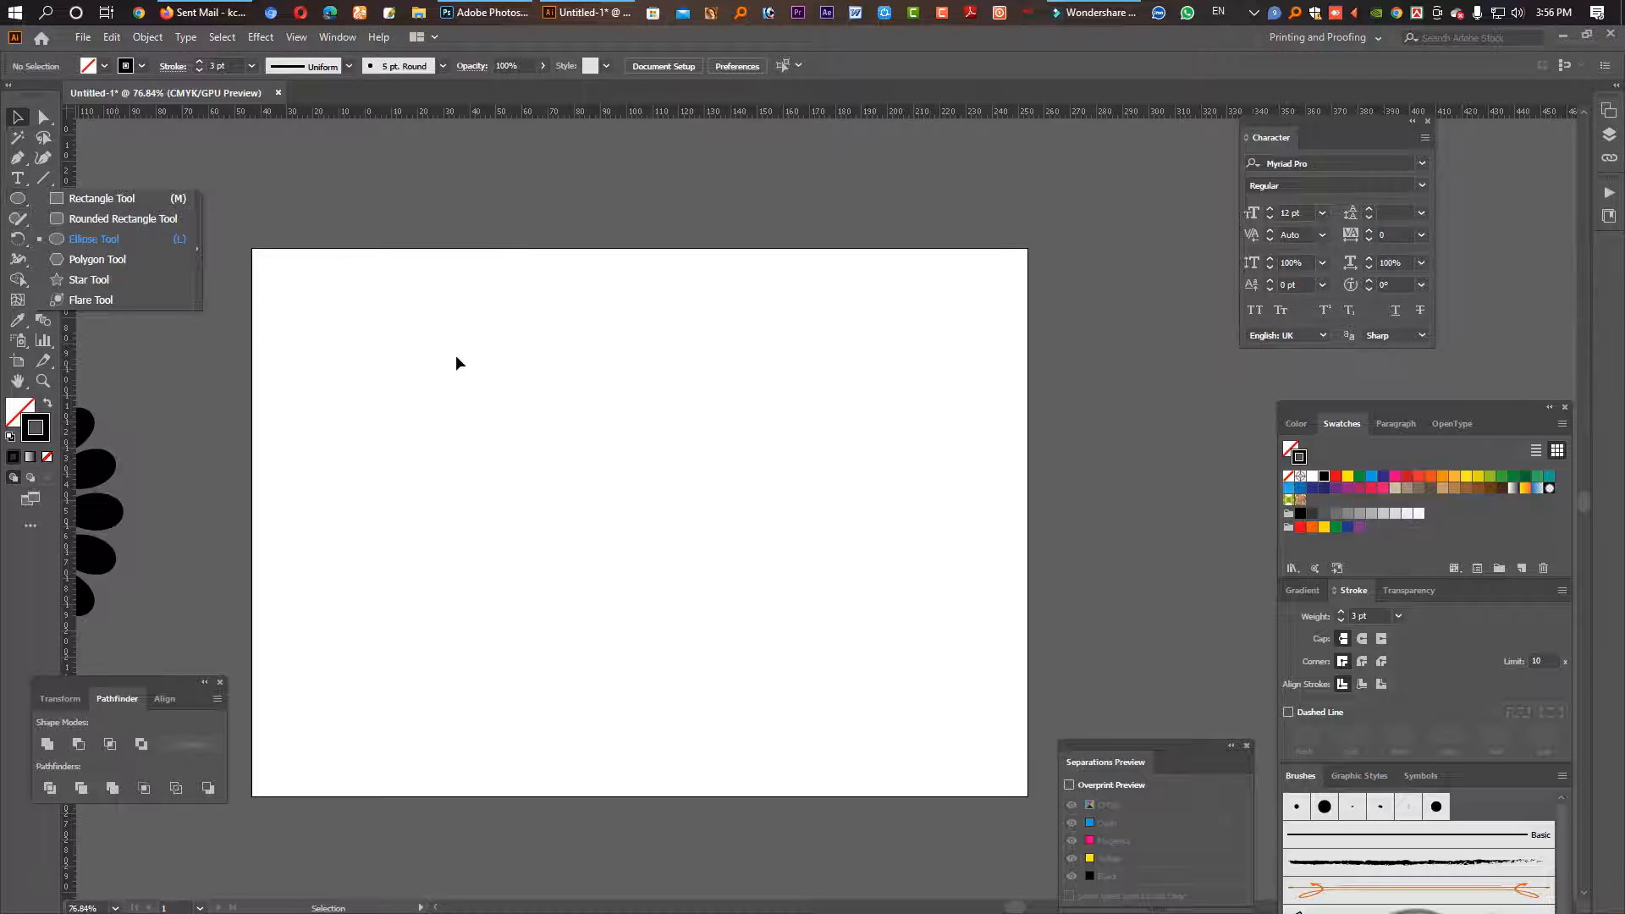
click(93, 239)
drag(449, 384, 449, 444)
click(18, 117)
key(ctrl+z)
key(ctrl+space)
drag(430, 327, 507, 464)
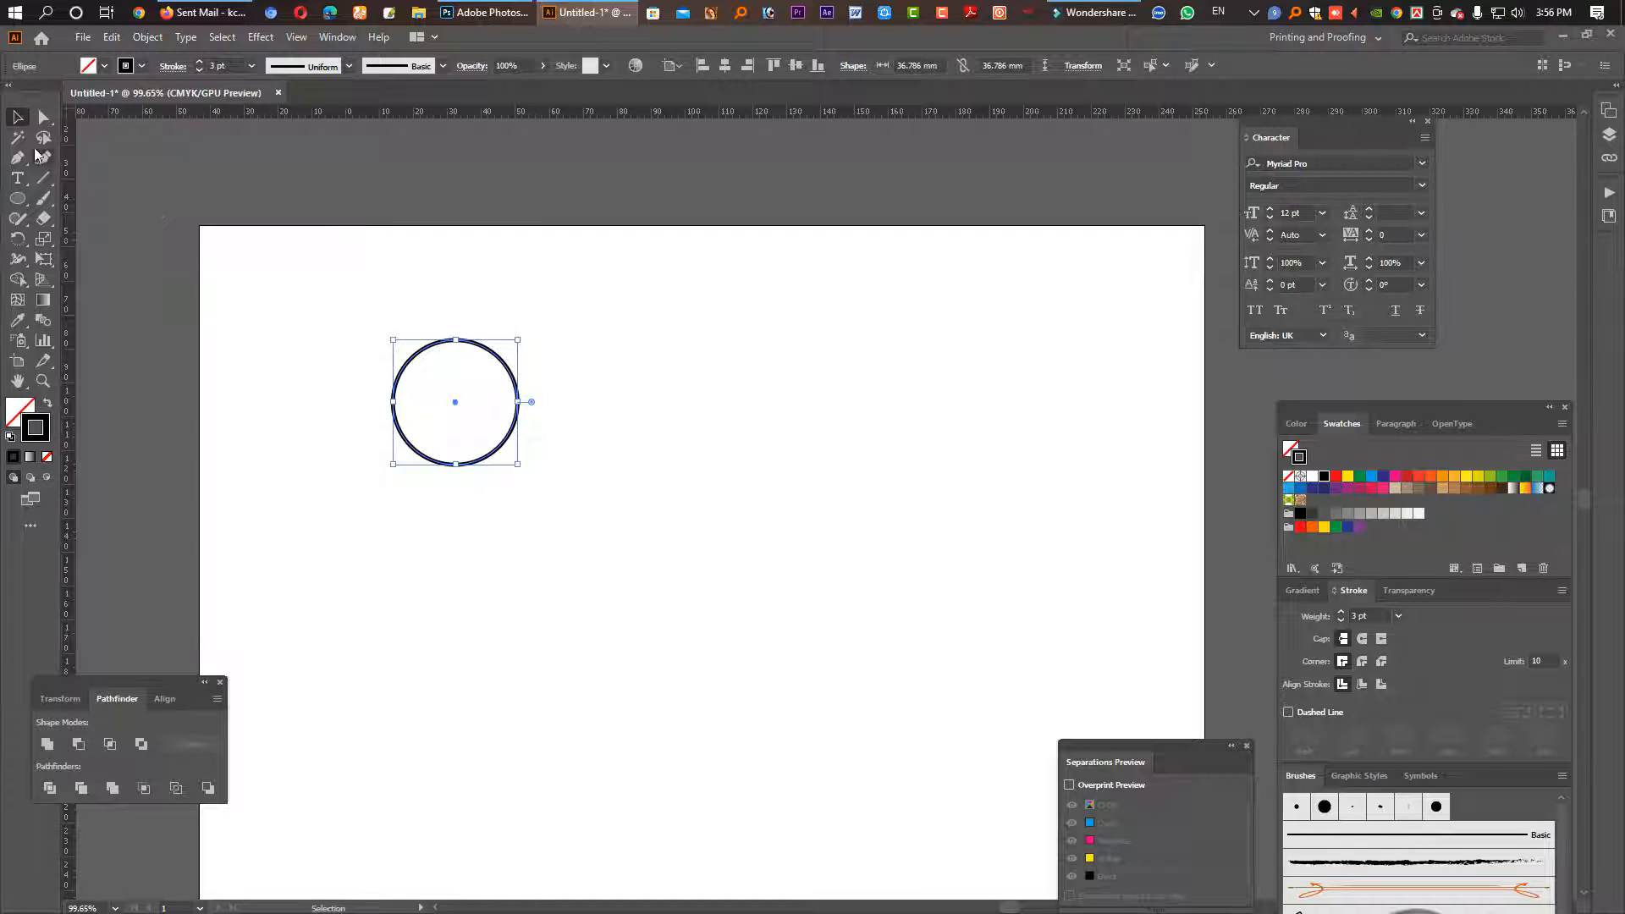
Step: Pull only the circle's lowest anchor point straight down to form an elongated egg-shaped petal, and deselect it
click(44, 117)
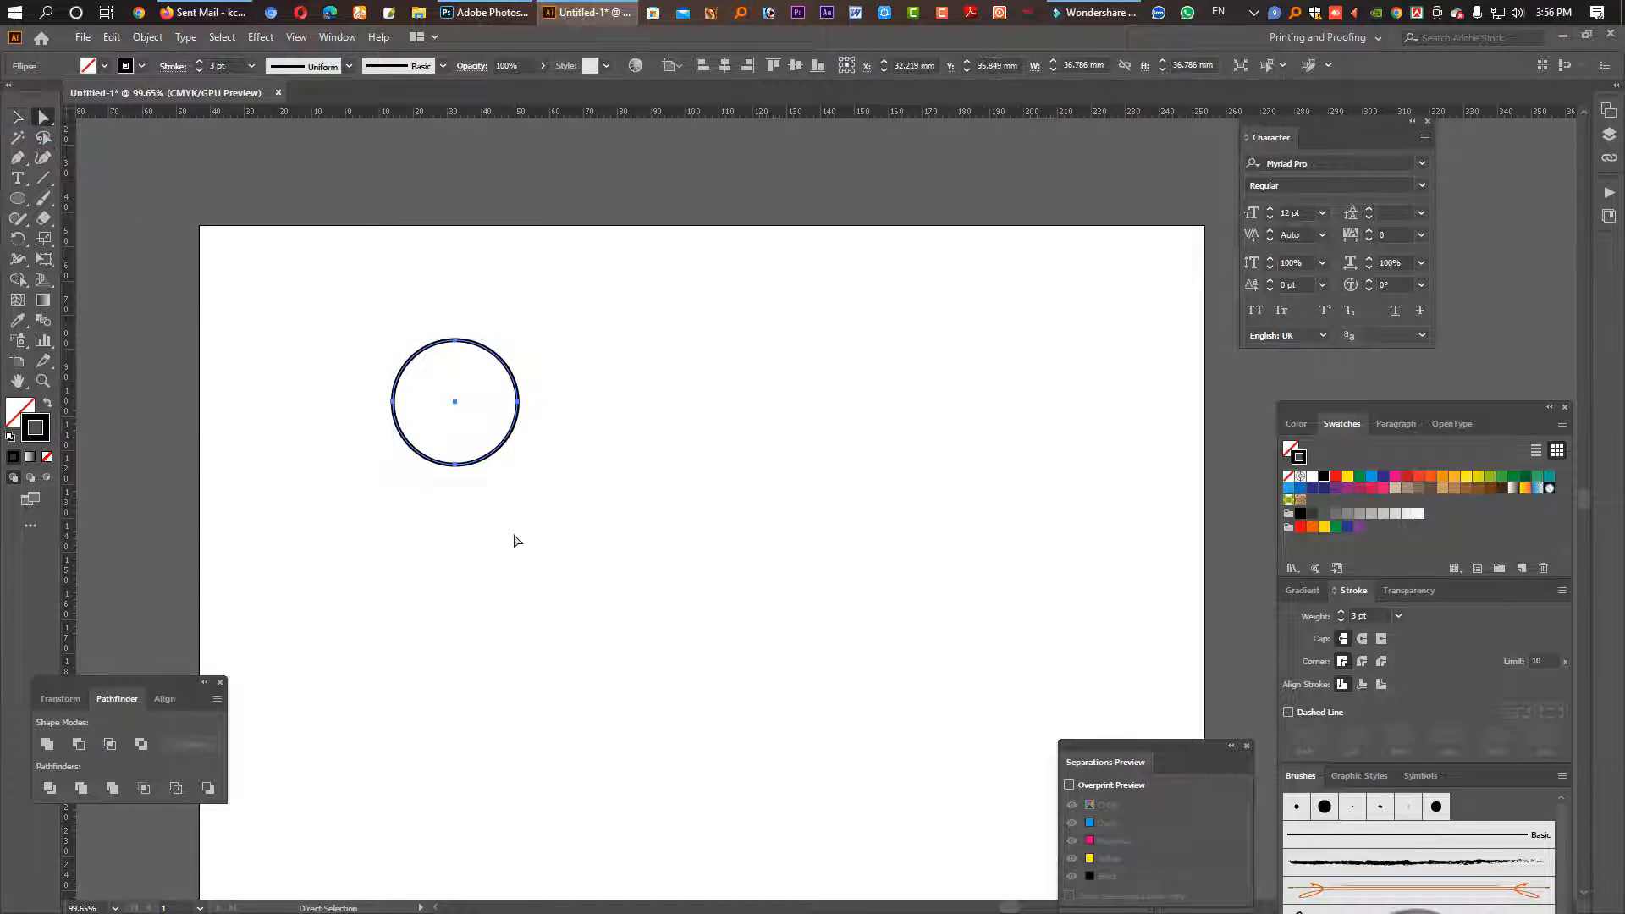
drag(455, 465, 450, 536)
click(528, 605)
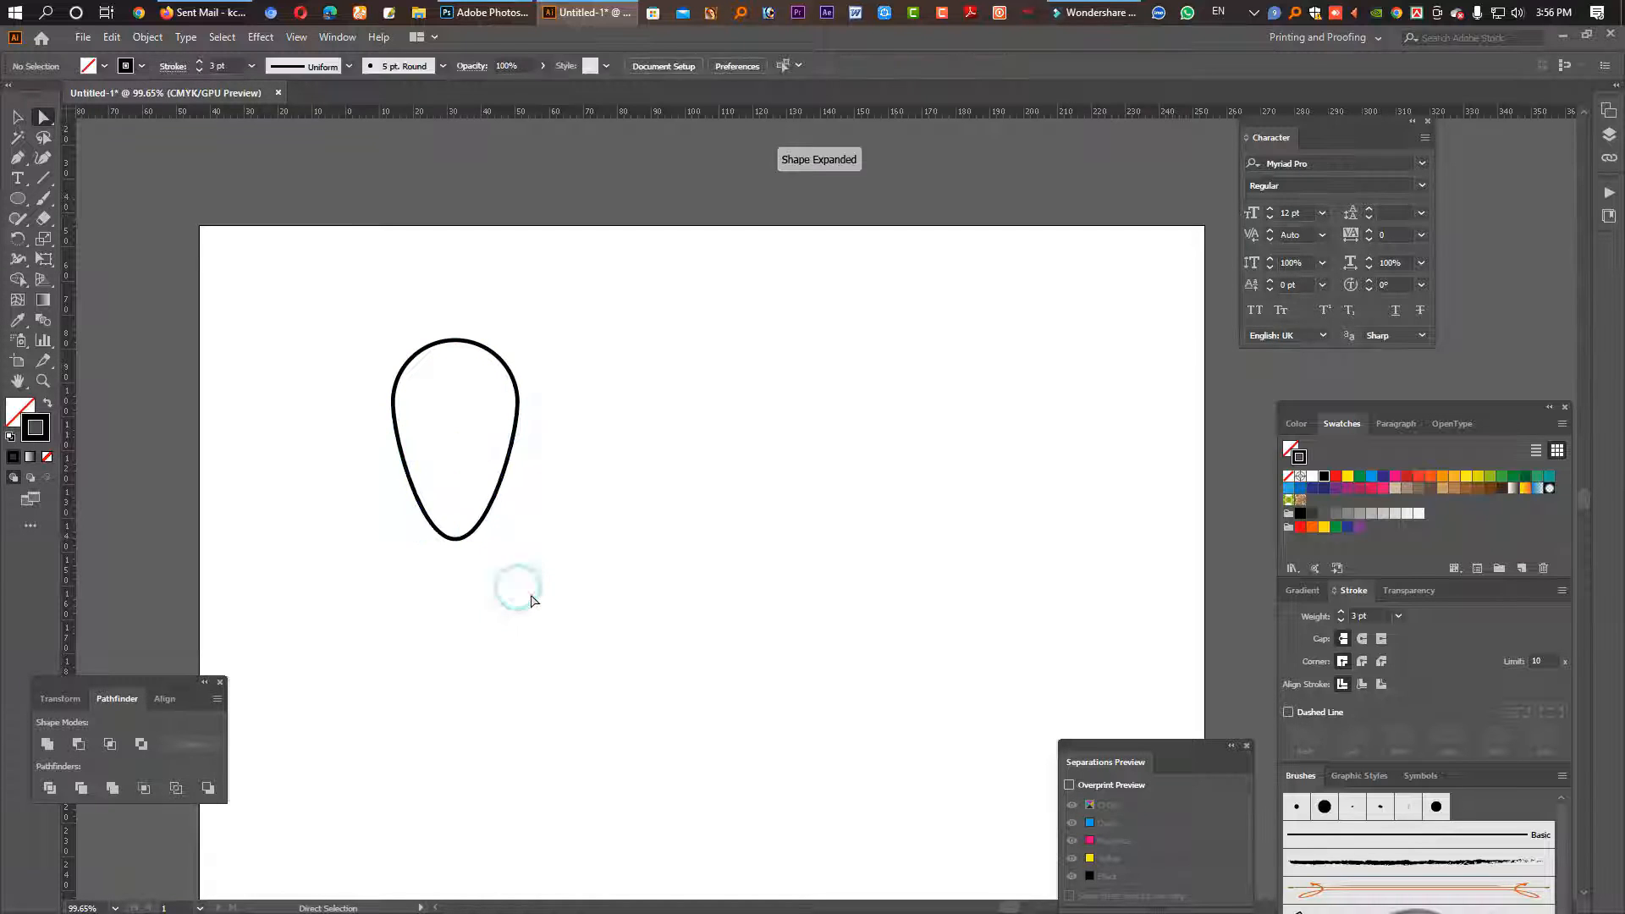
Step: Convert the petal's lowest anchor point to a corner so it ends in a sharp tip, and deselect it
click(395, 438)
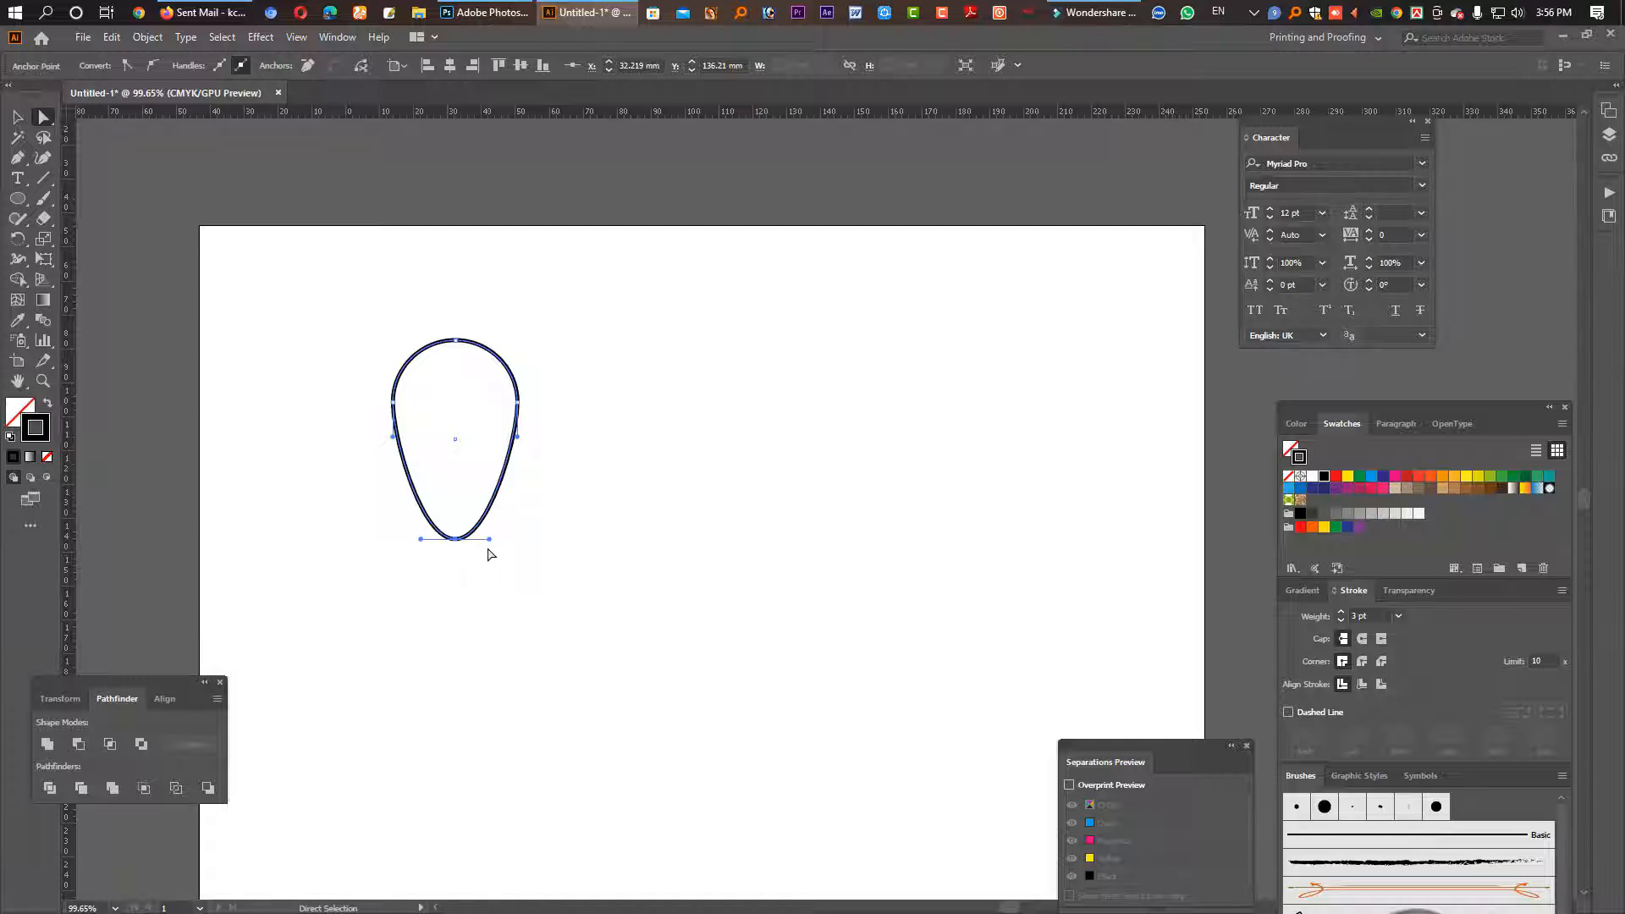
click(126, 65)
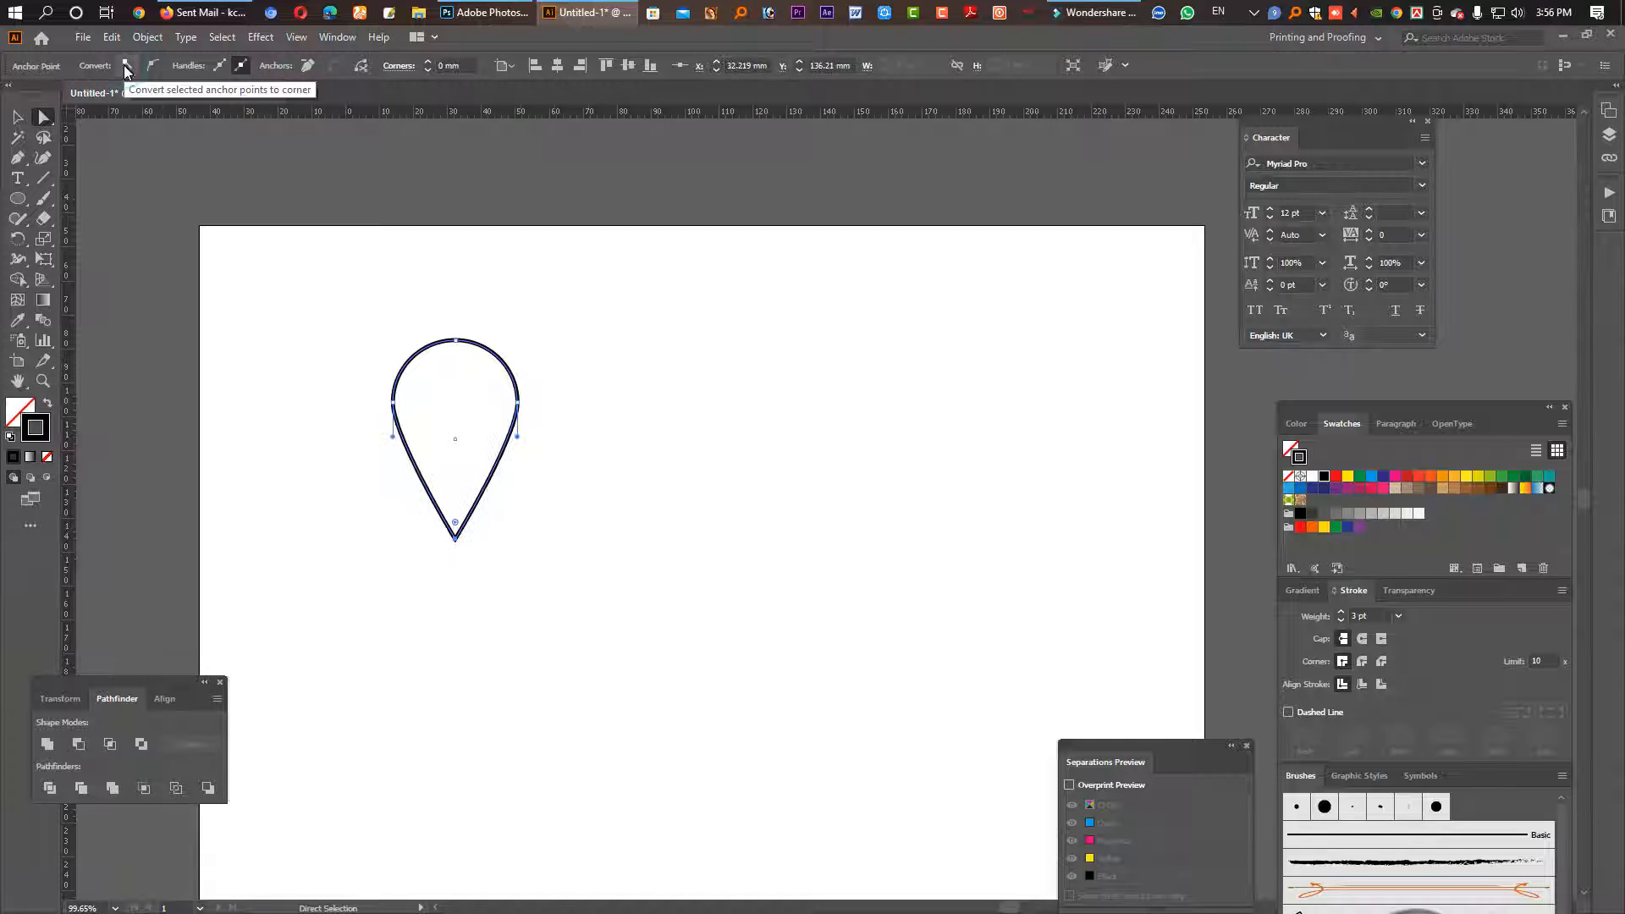
click(15, 116)
click(349, 281)
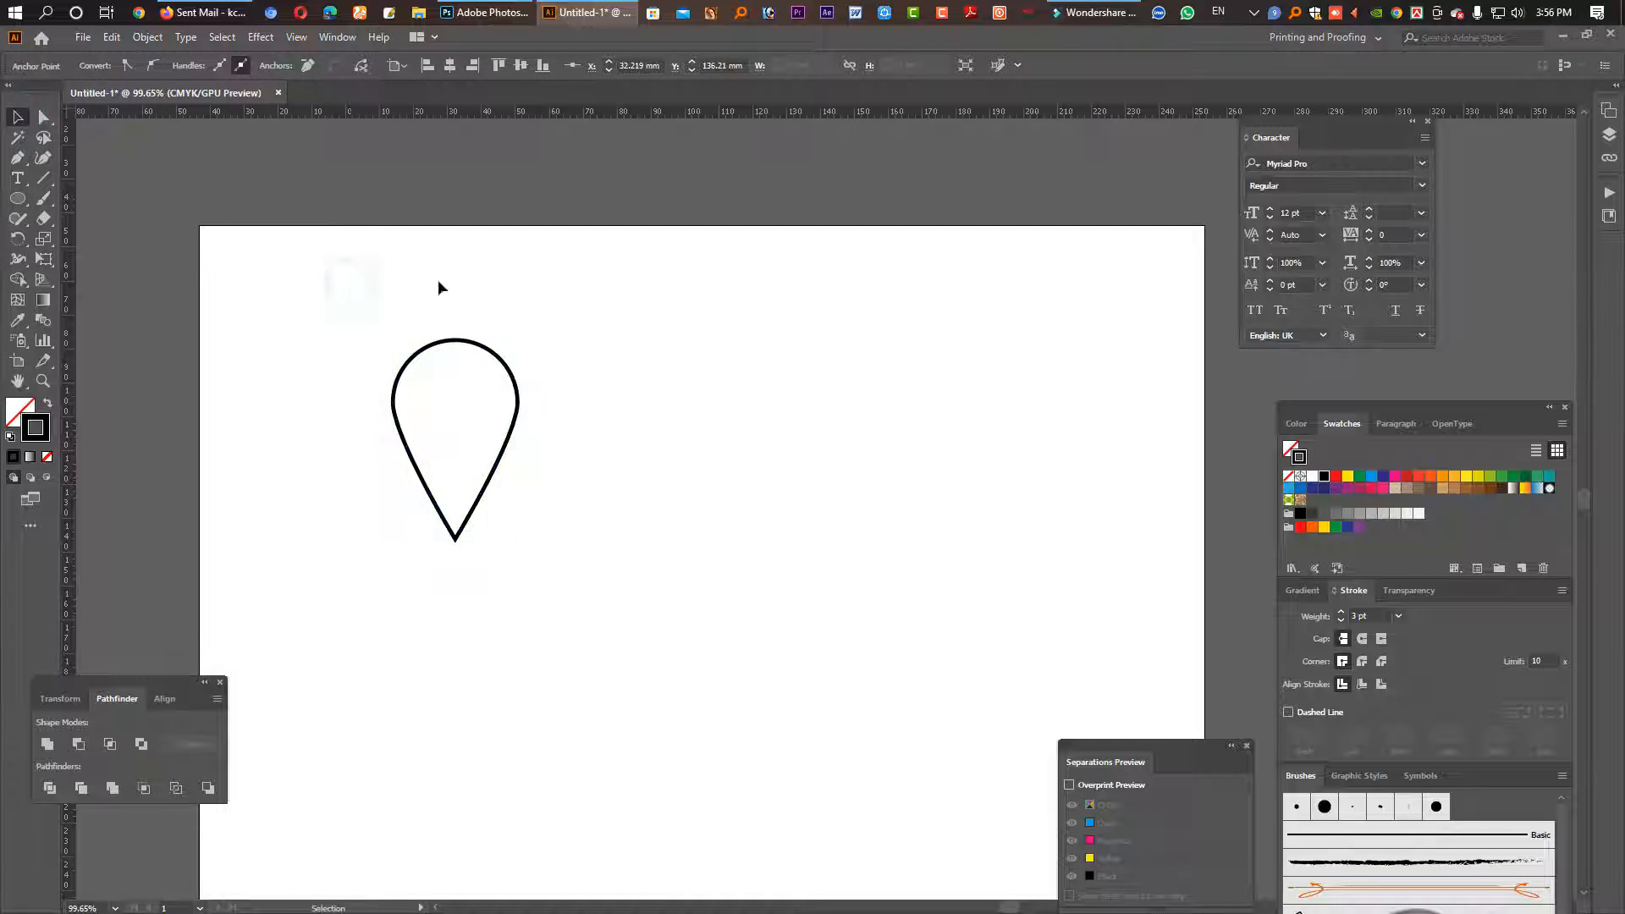
Step: Narrow the petal symmetrically about its centre to about 28.6 mm wide
click(438, 280)
click(513, 435)
drag(514, 436, 503, 439)
click(541, 444)
click(490, 460)
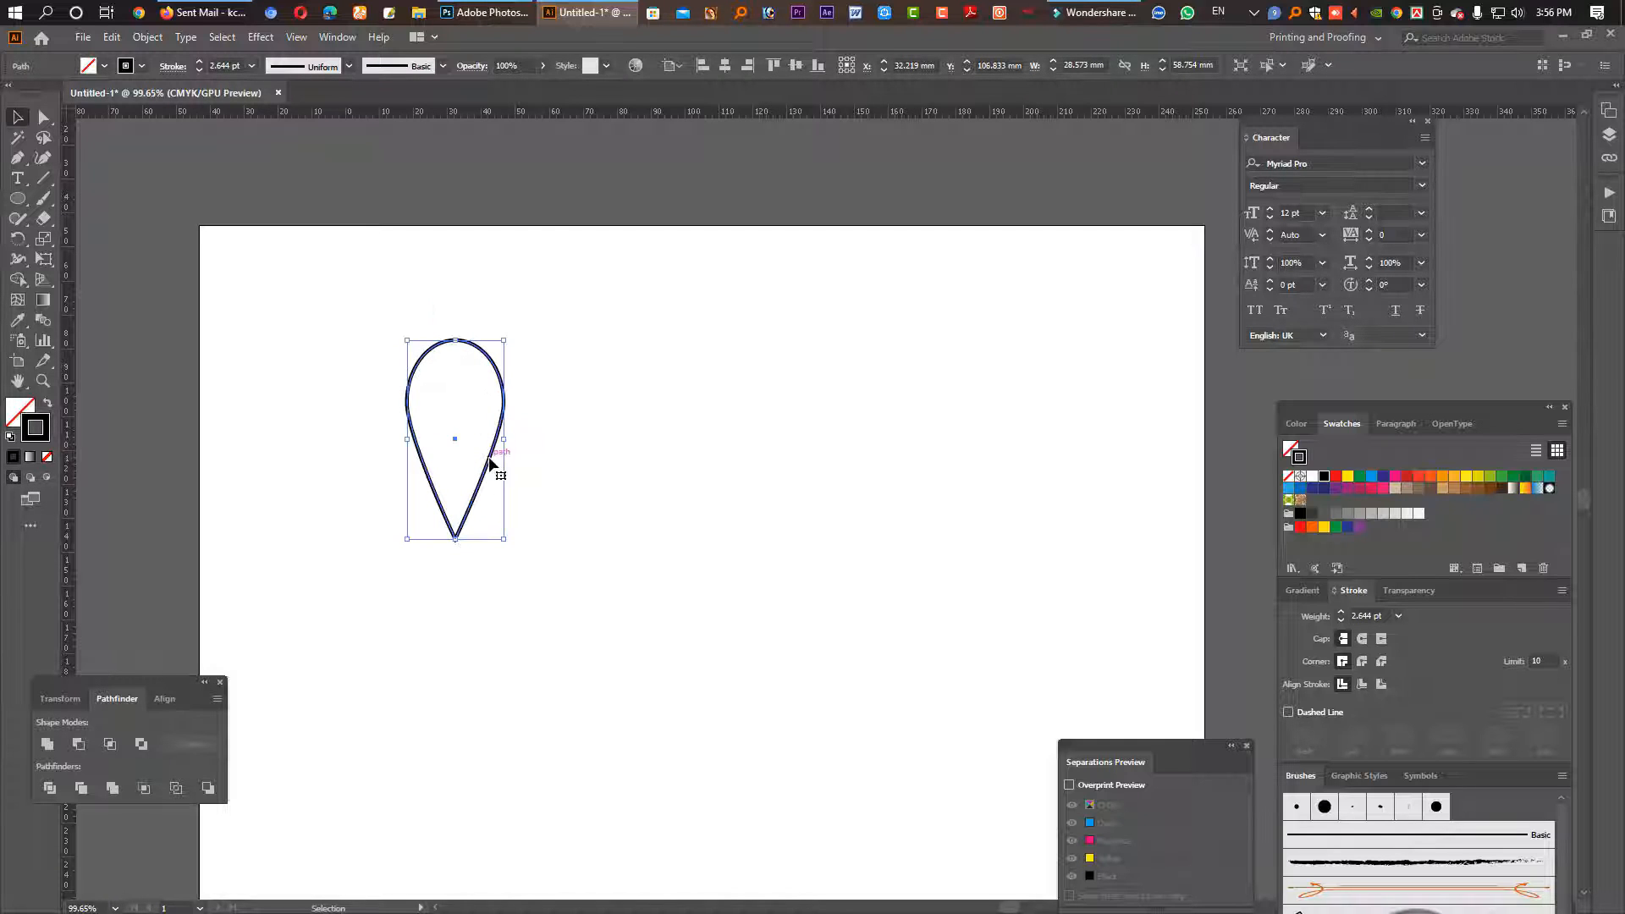
Step: Swap the petal's fill and stroke to make it solid black with no stroke, keeping it selected
key(a)
key(v)
click(46, 407)
click(555, 424)
click(449, 427)
Step: Copy the petal in place, scale the copy from the shared tip to about 19.7 × 40.5 mm, and fill it orange
key(a)
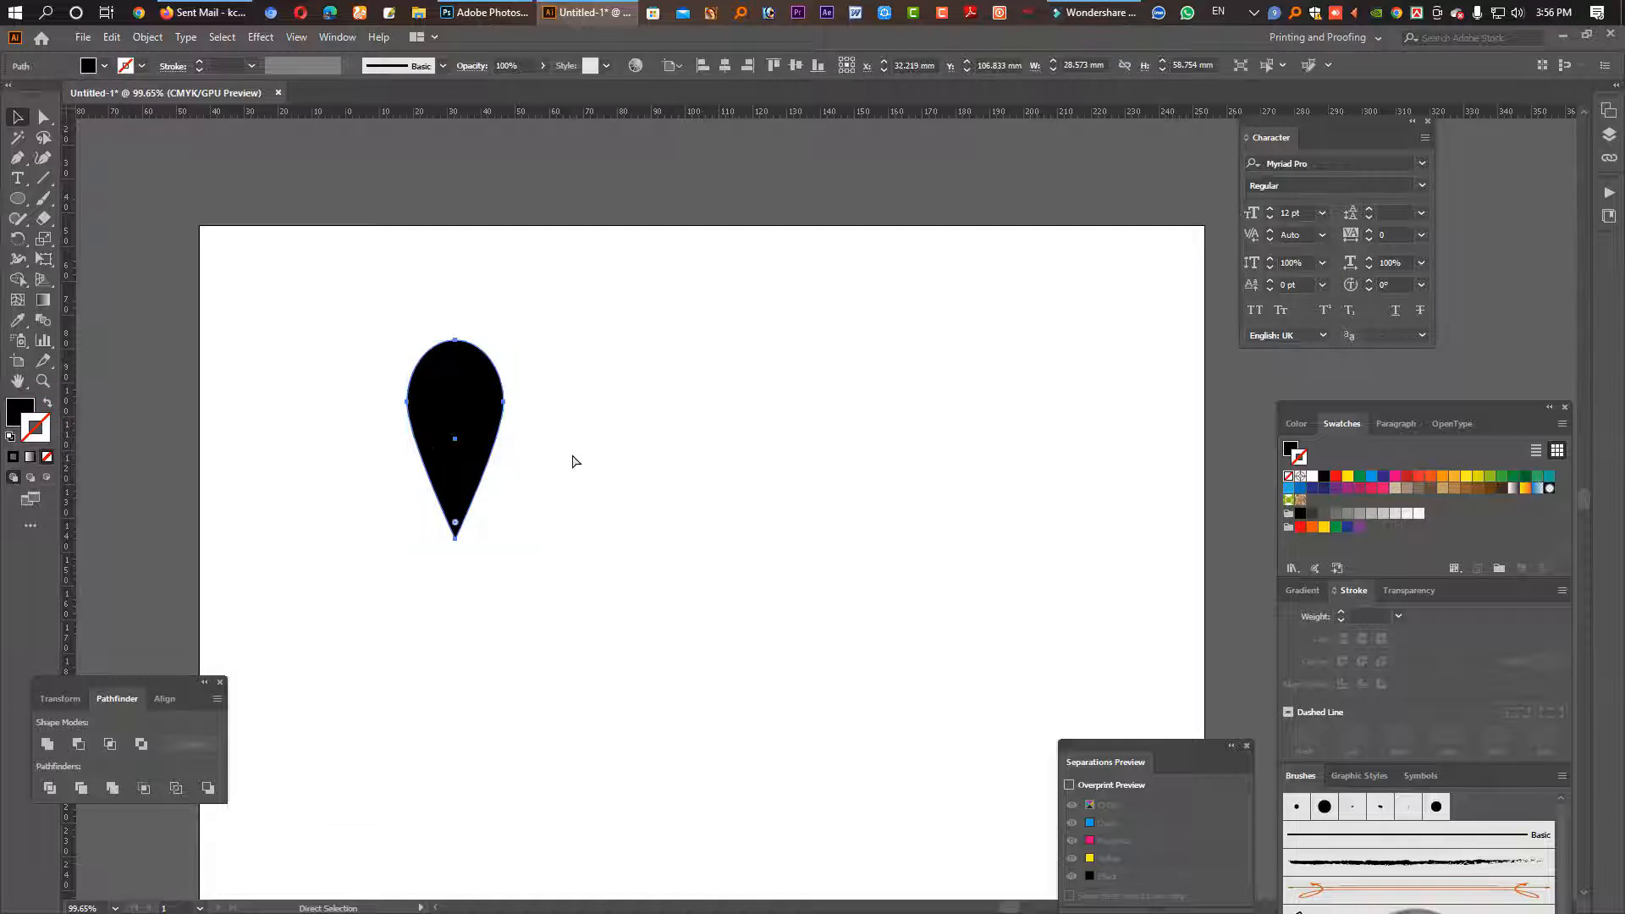
key(v)
drag(455, 340, 455, 403)
click(1287, 447)
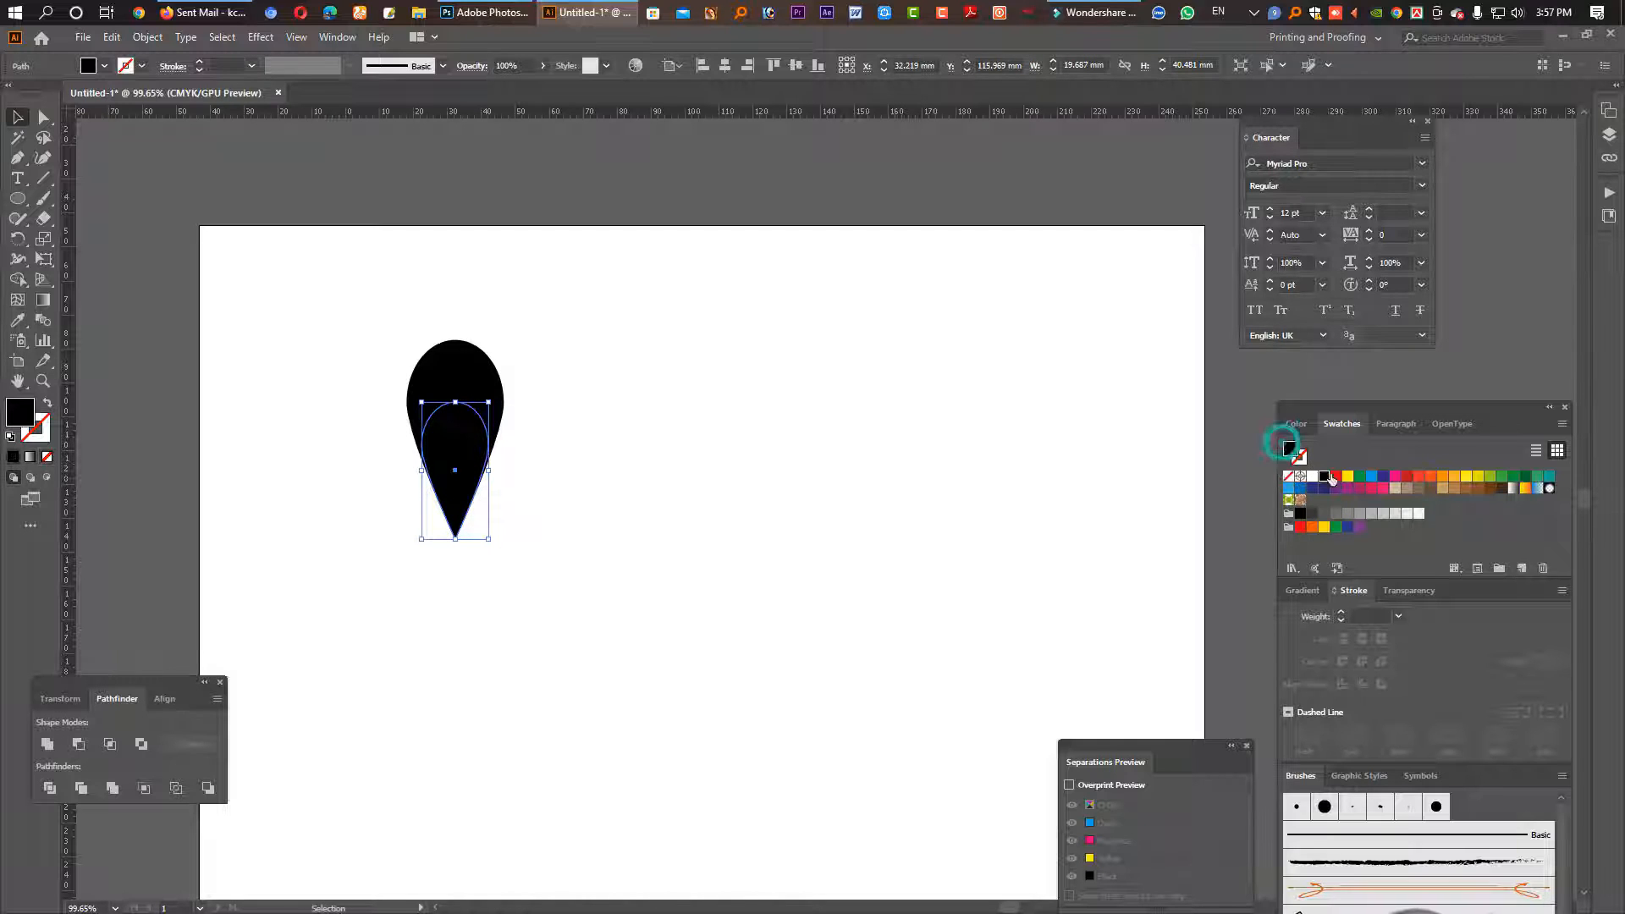
click(1453, 479)
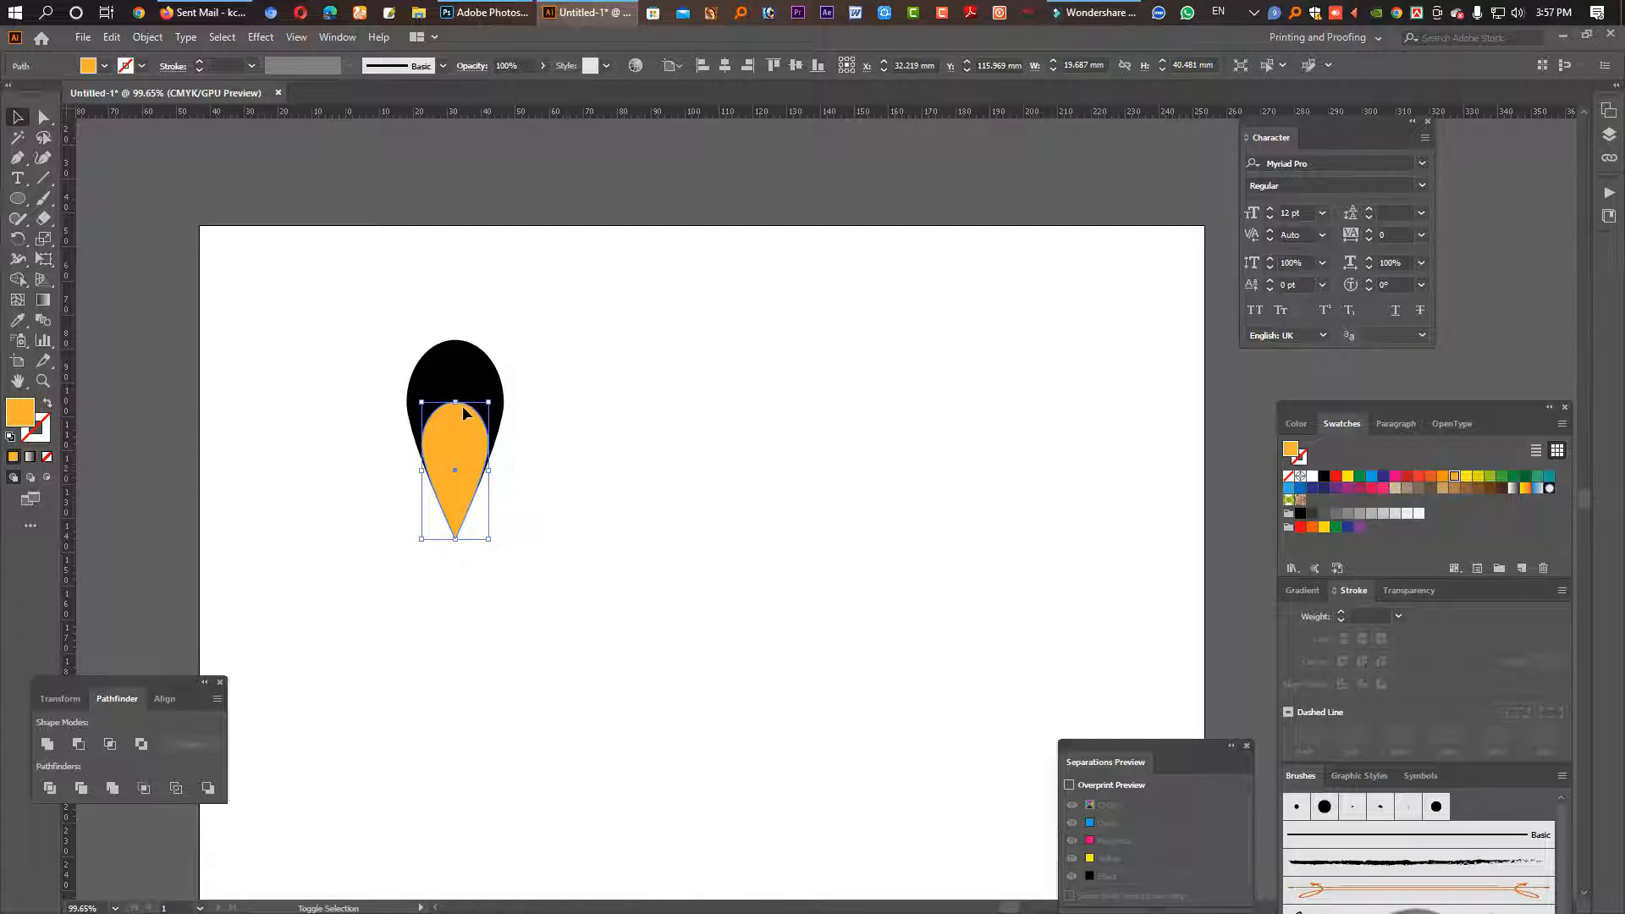
Step: Copy the orange petal in place, scale the copy from the tip to about 11.9 × 24.5 mm, and fill it black
key(a)
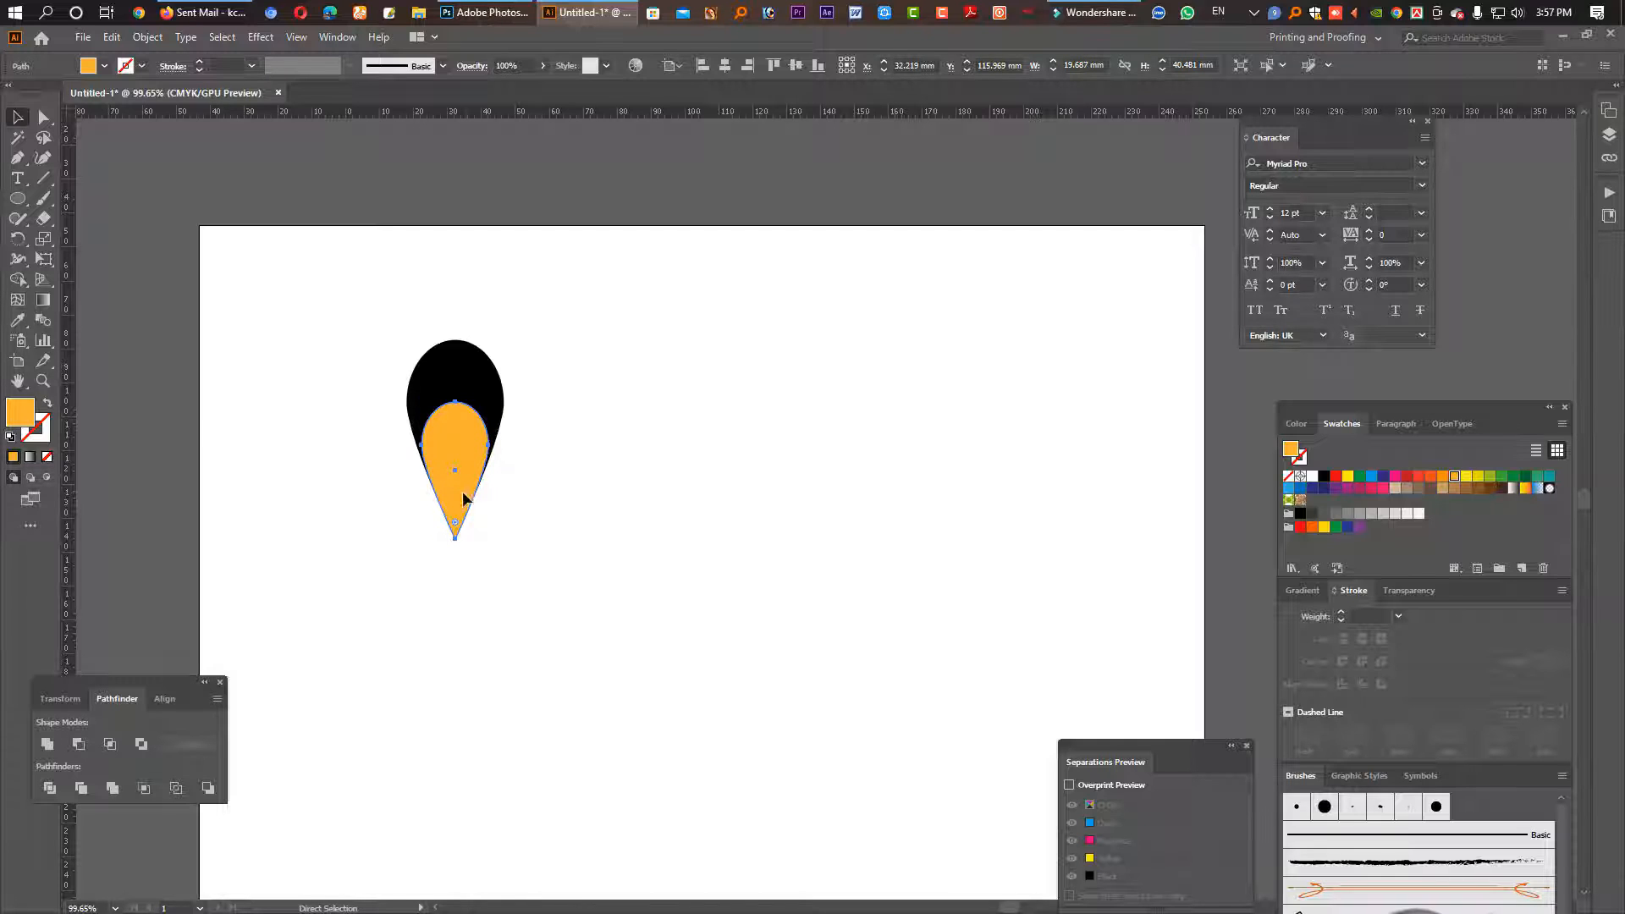
key(v)
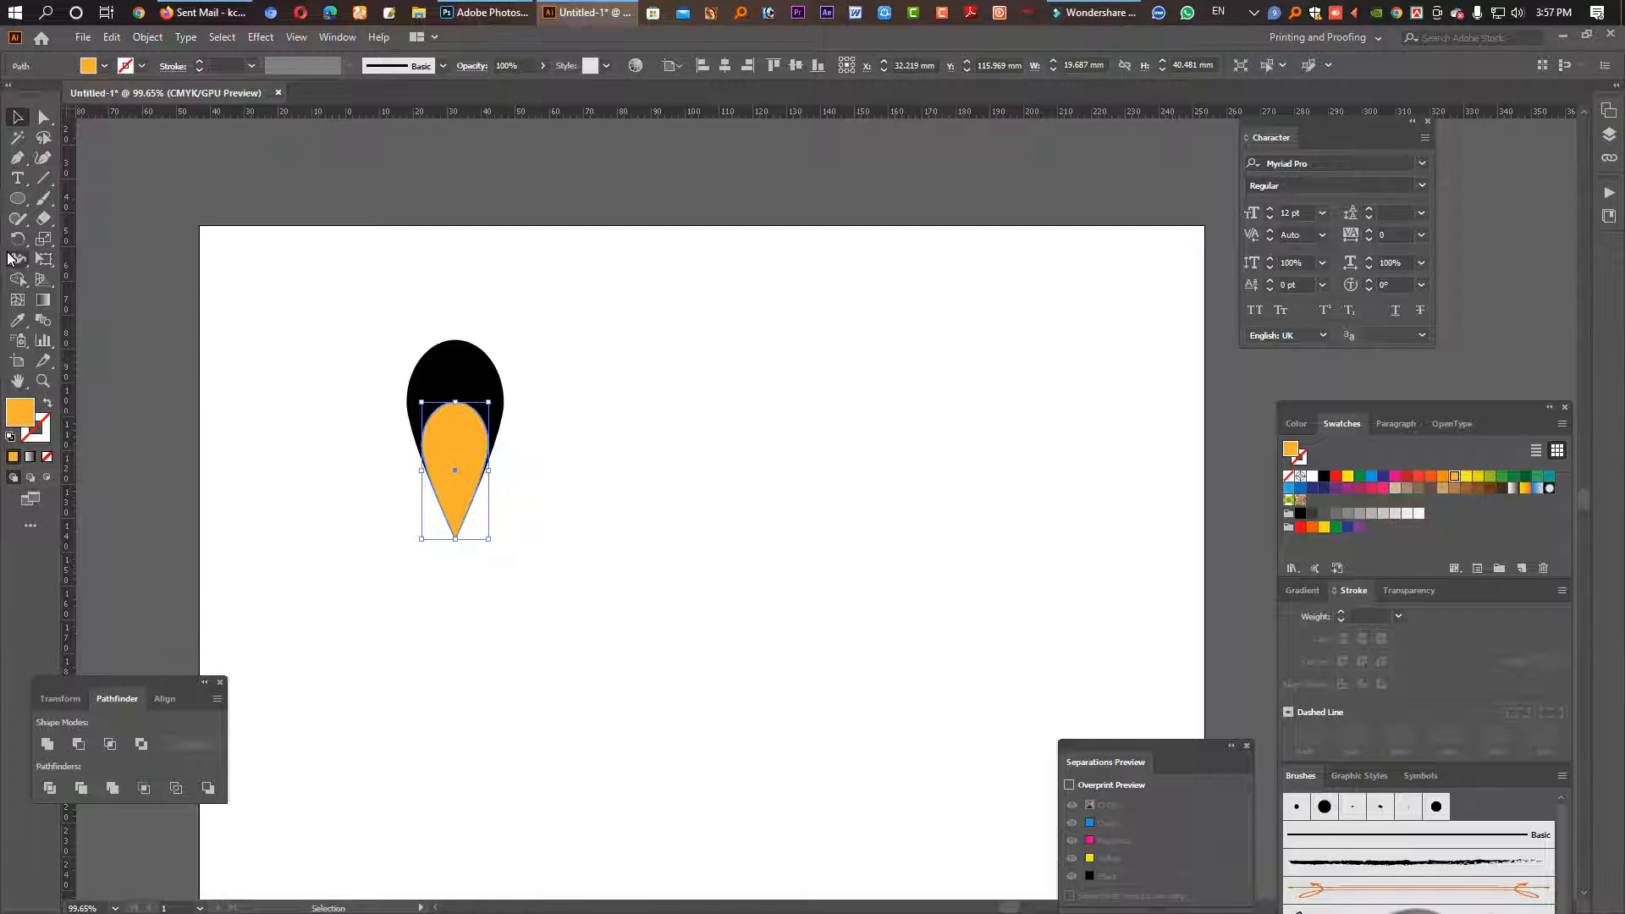
drag(455, 402, 456, 458)
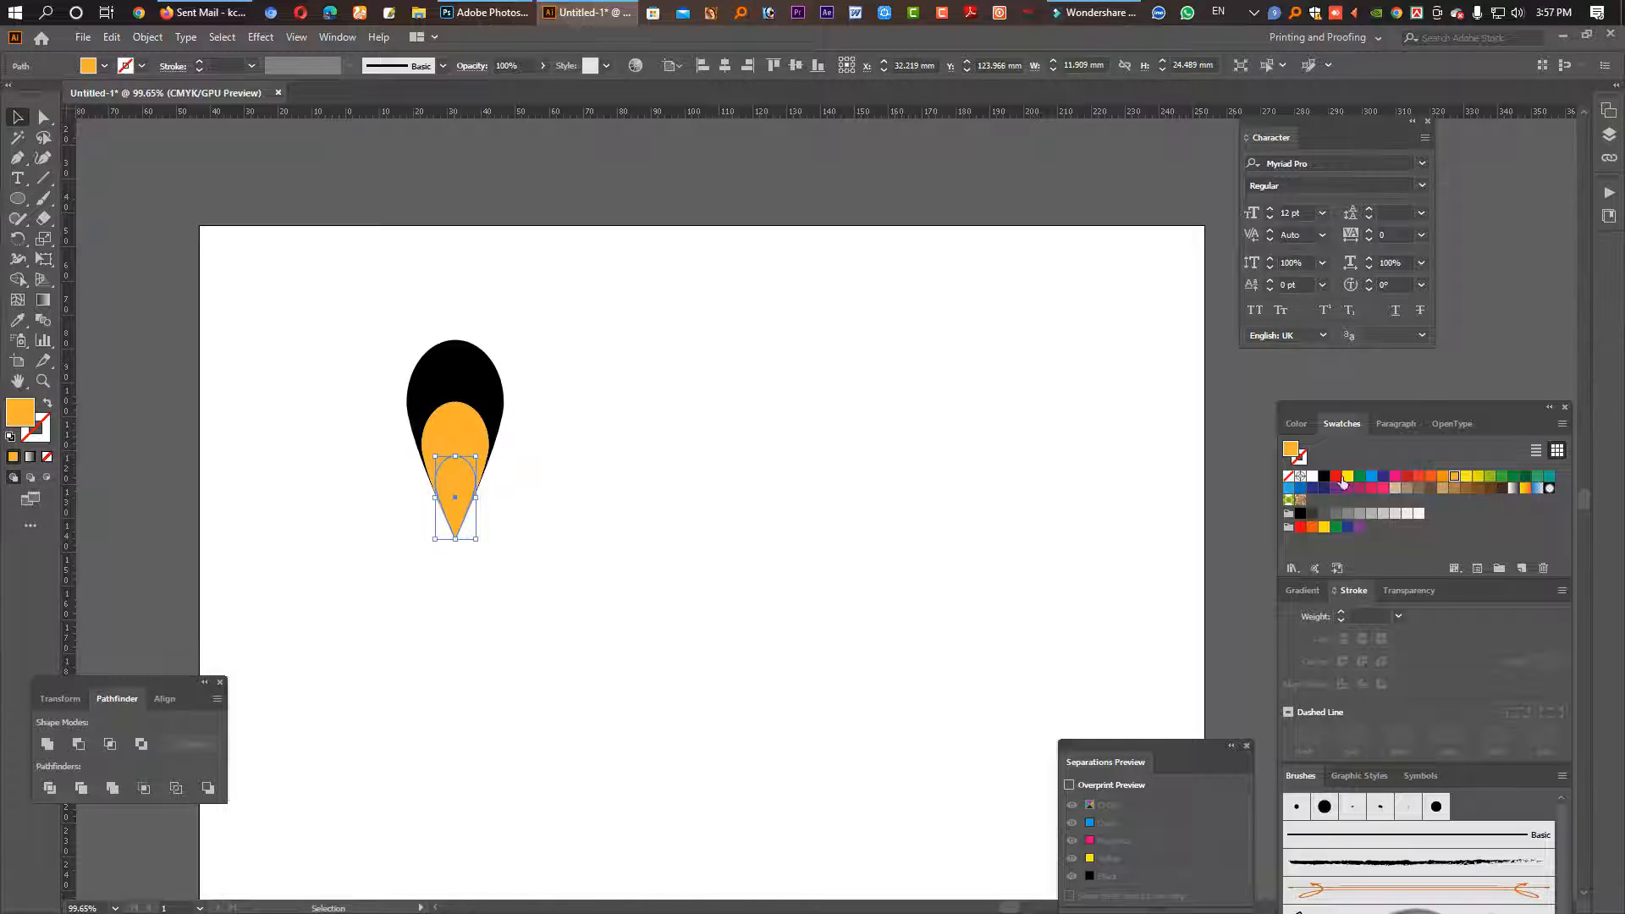
click(1322, 478)
click(761, 552)
Step: Add a slightly larger white copy of the innermost black petal directly behind it, sharing the same tip
scroll(455, 428, up, 3)
click(465, 541)
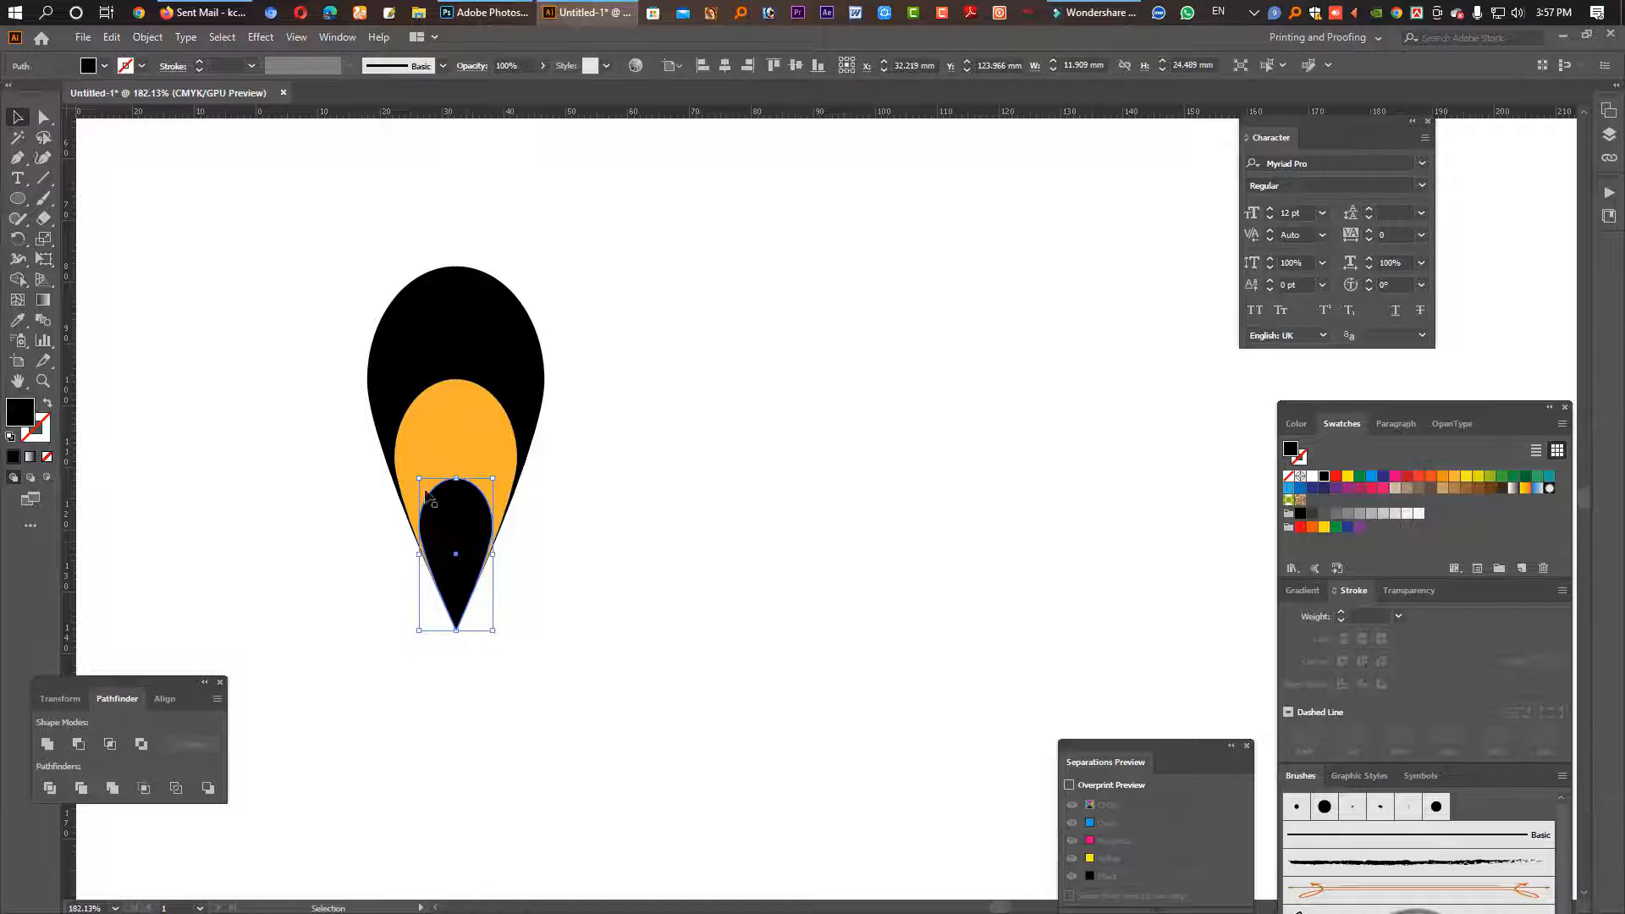
key(ctrl+c)
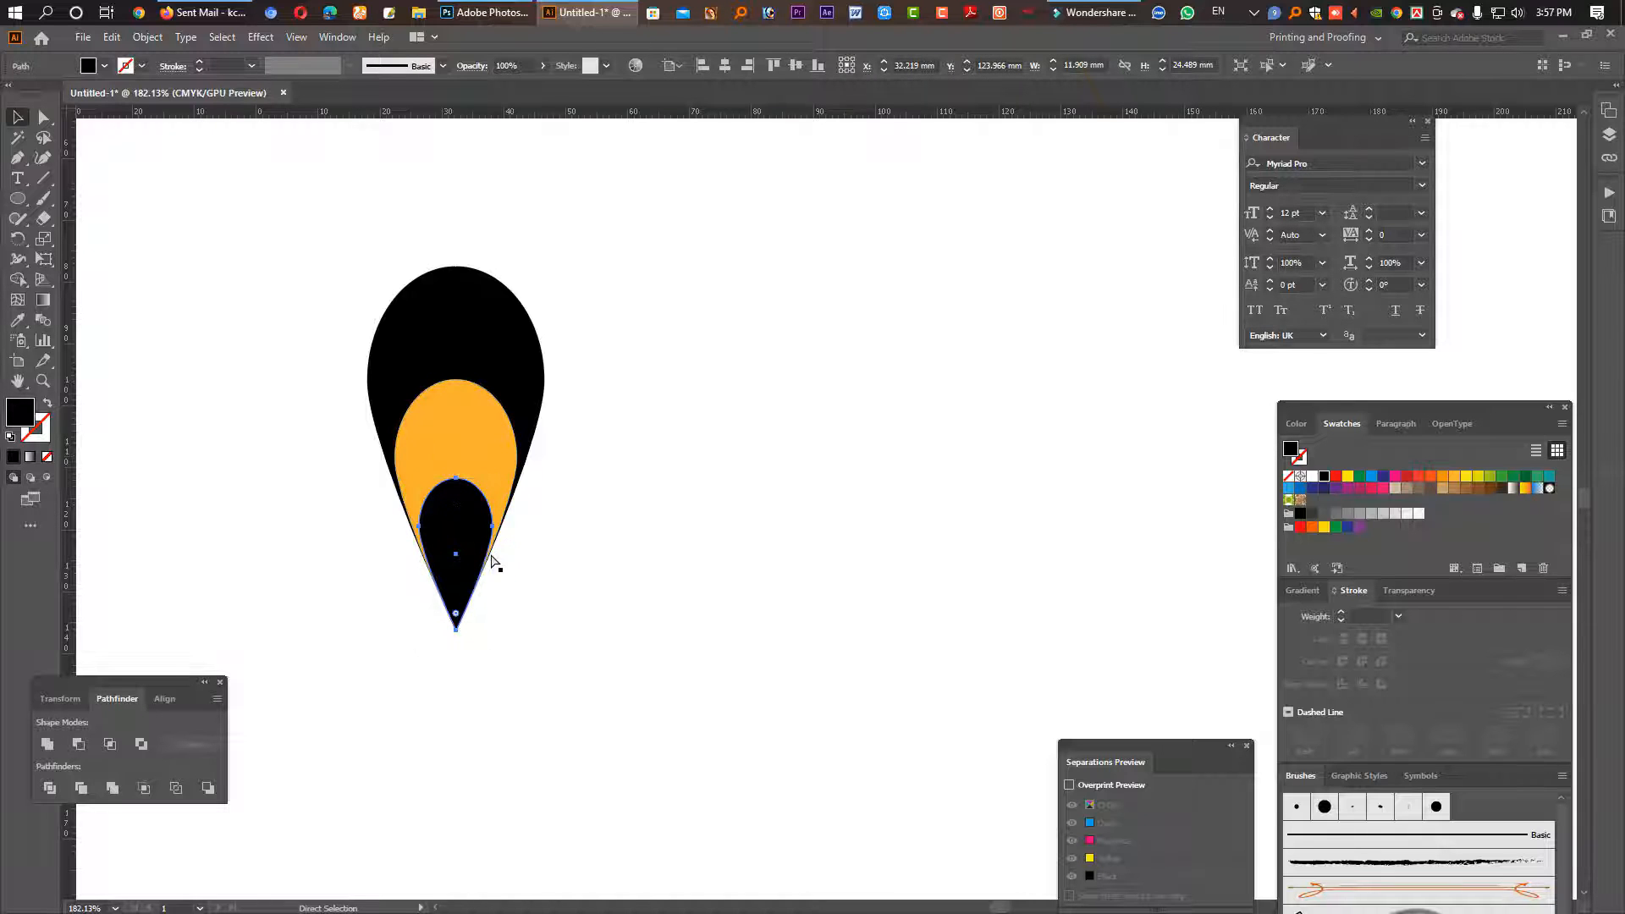
key(ctrl+f)
drag(457, 479, 457, 457)
click(1312, 476)
drag(609, 686, 442, 513)
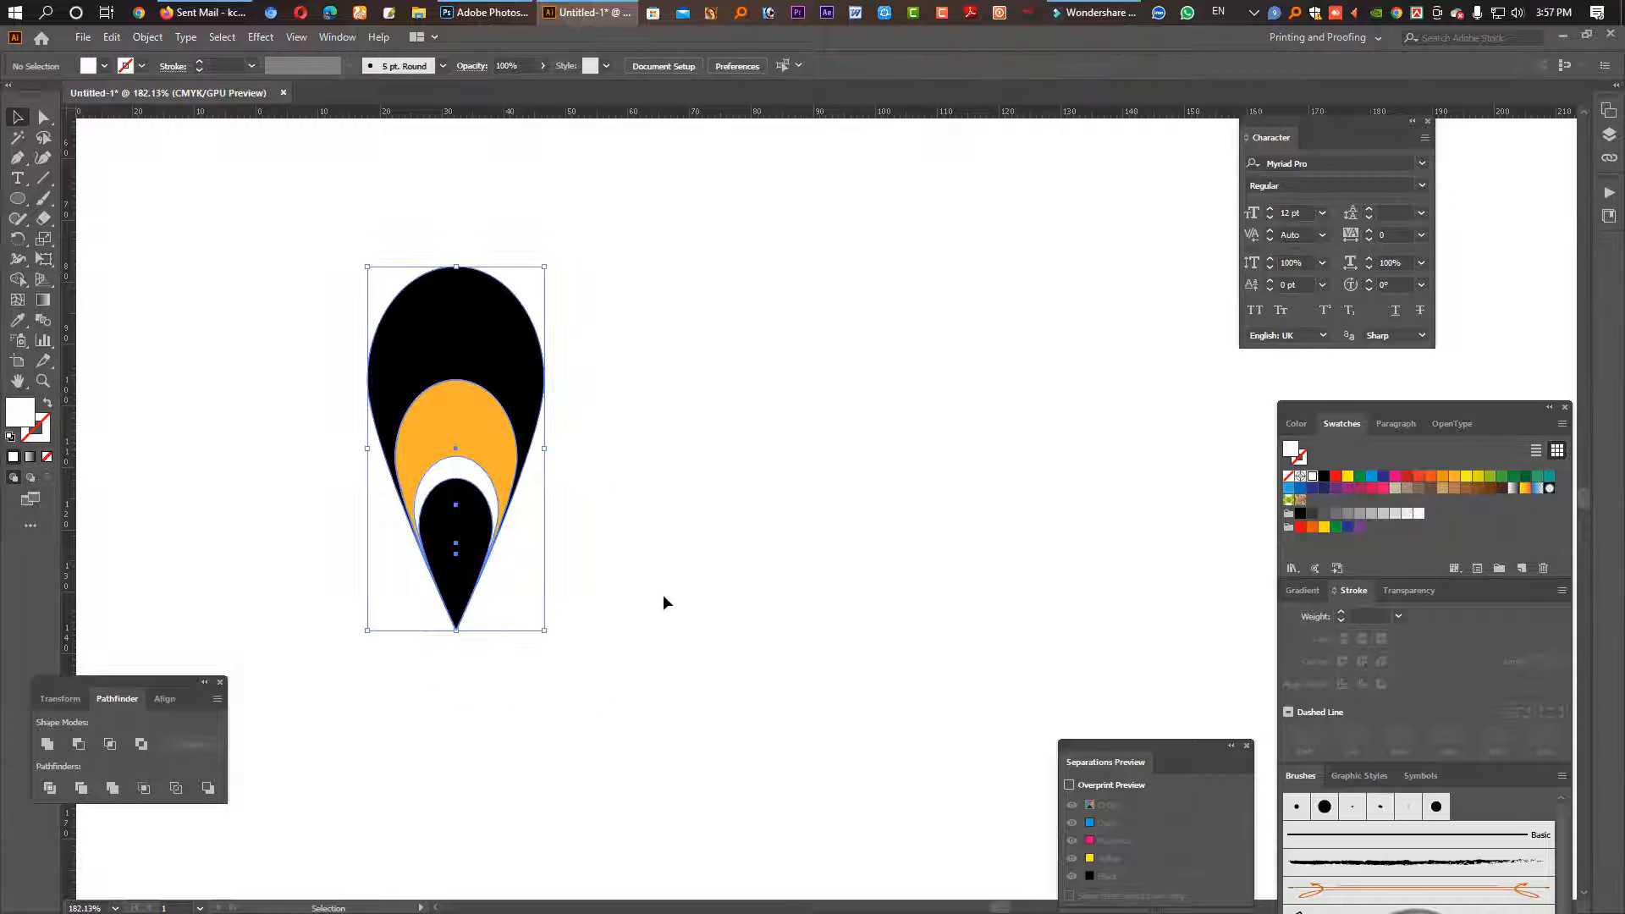
click(662, 595)
Step: Add a white copy of the orange petal behind it, scaled from the tip to about 22.2 × 45.6 mm
click(491, 444)
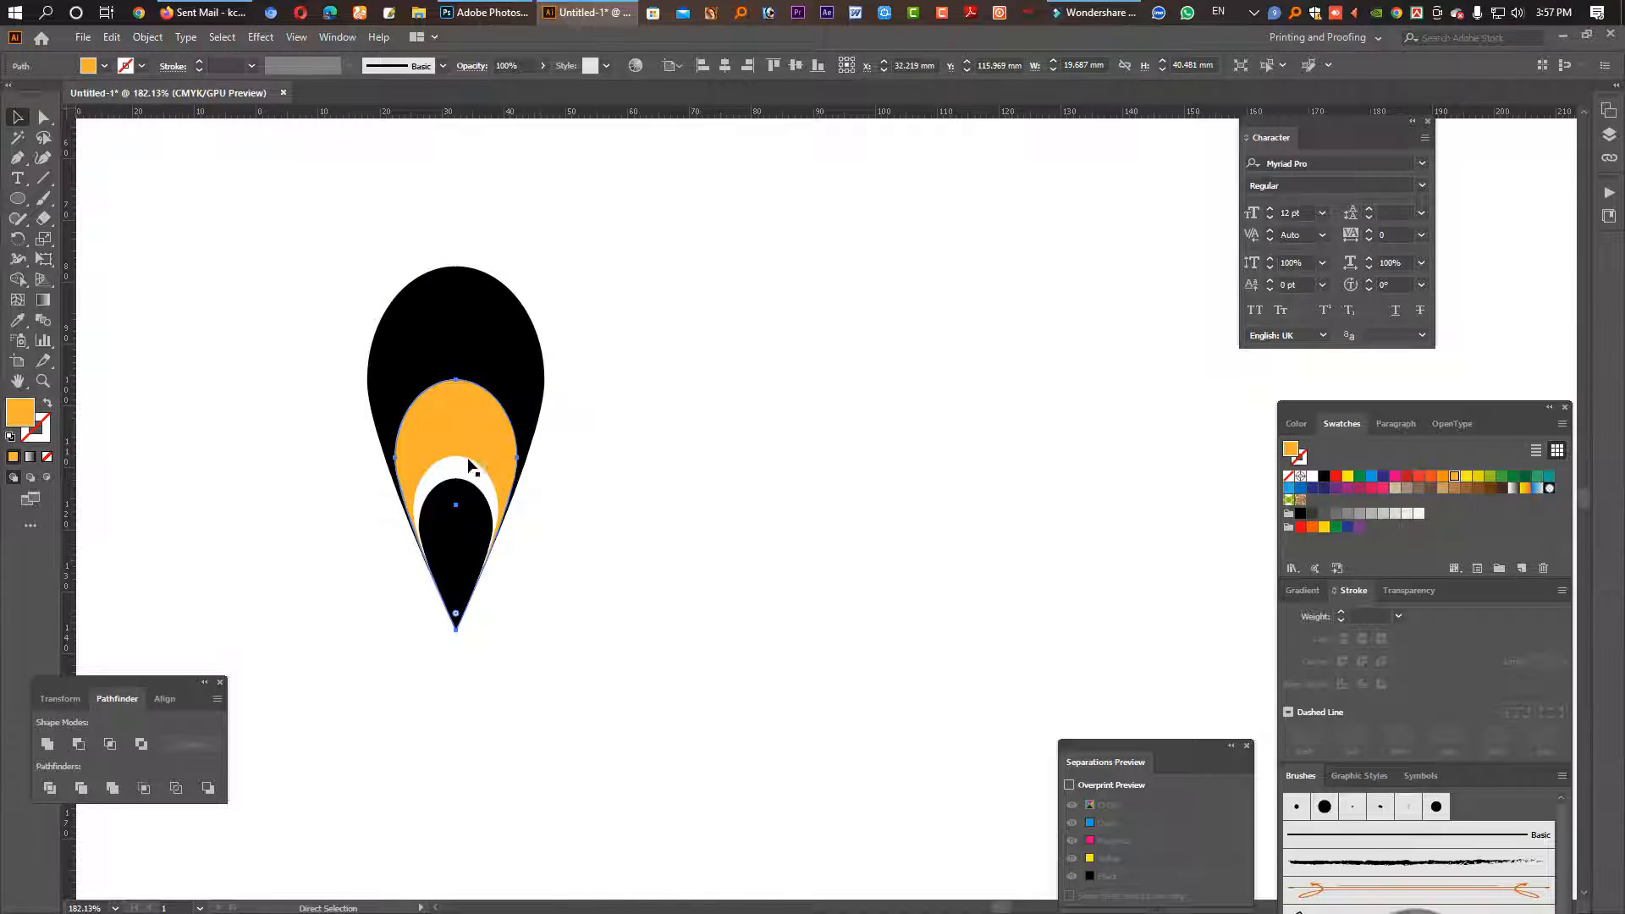
key(v)
drag(456, 379, 457, 347)
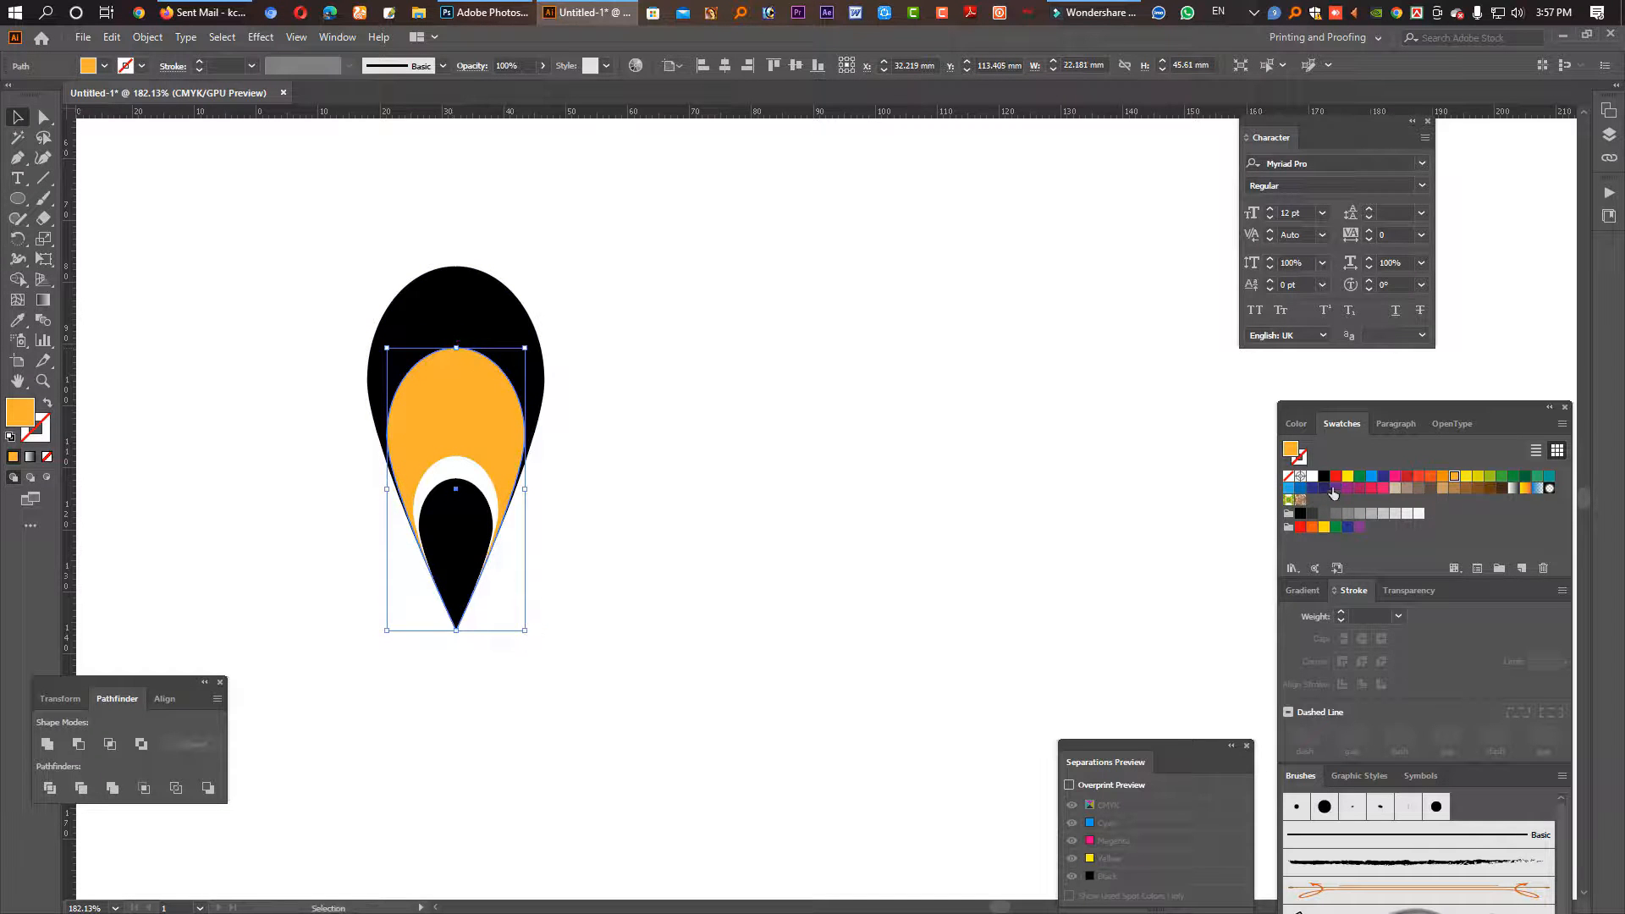
click(1312, 477)
click(744, 554)
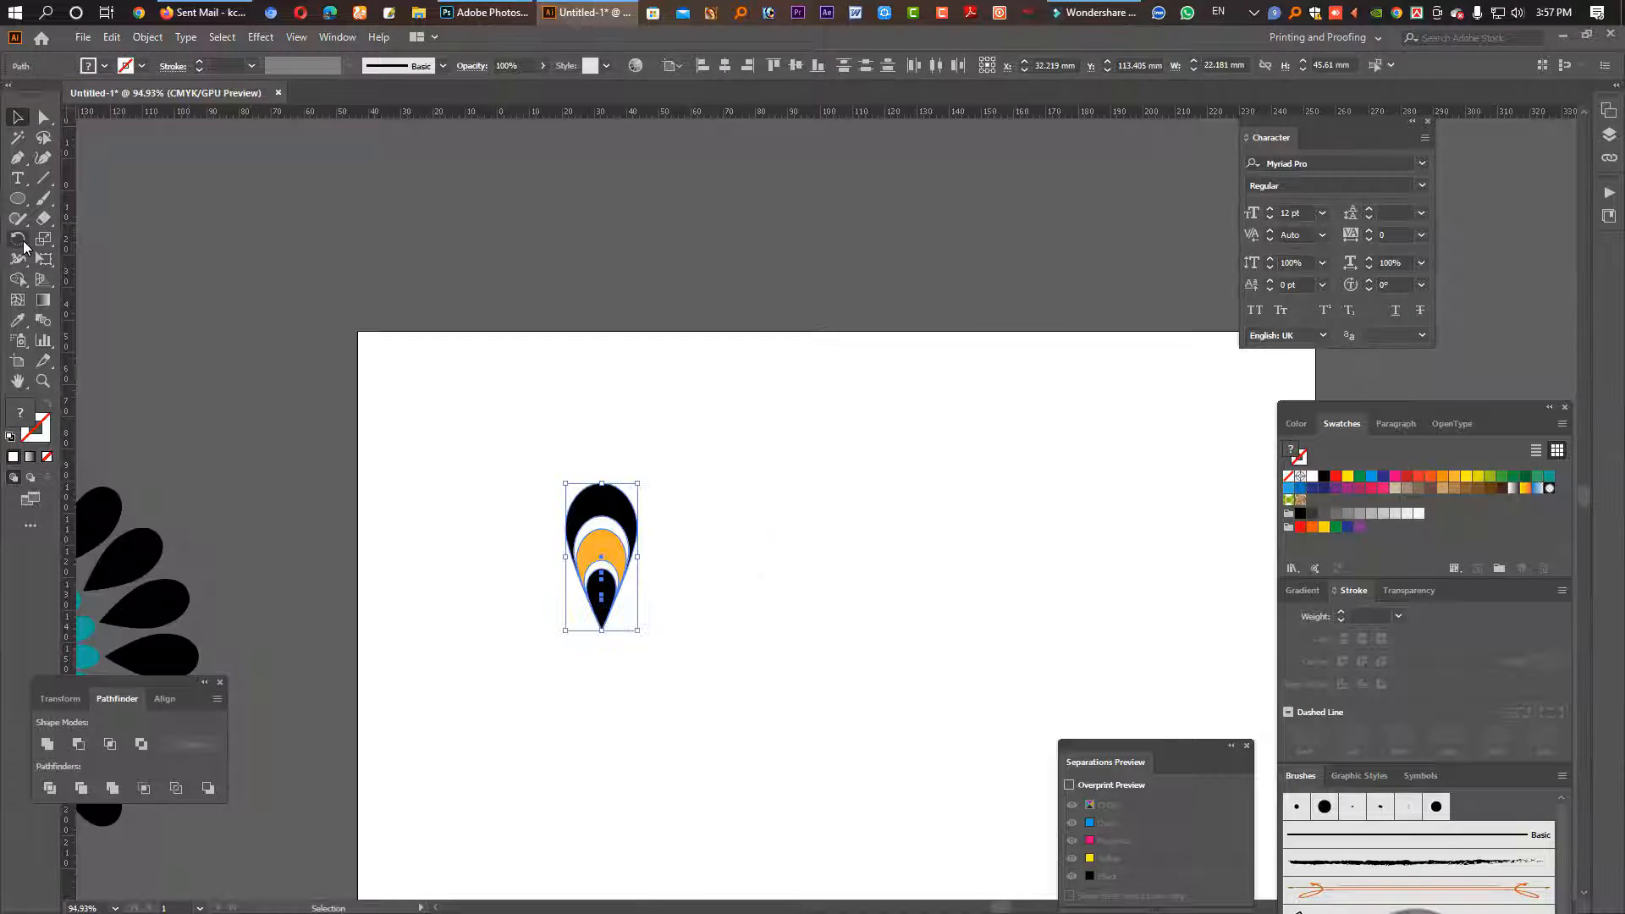
Step: Rotate the whole layered petal by 45 degrees
double_click(24, 246)
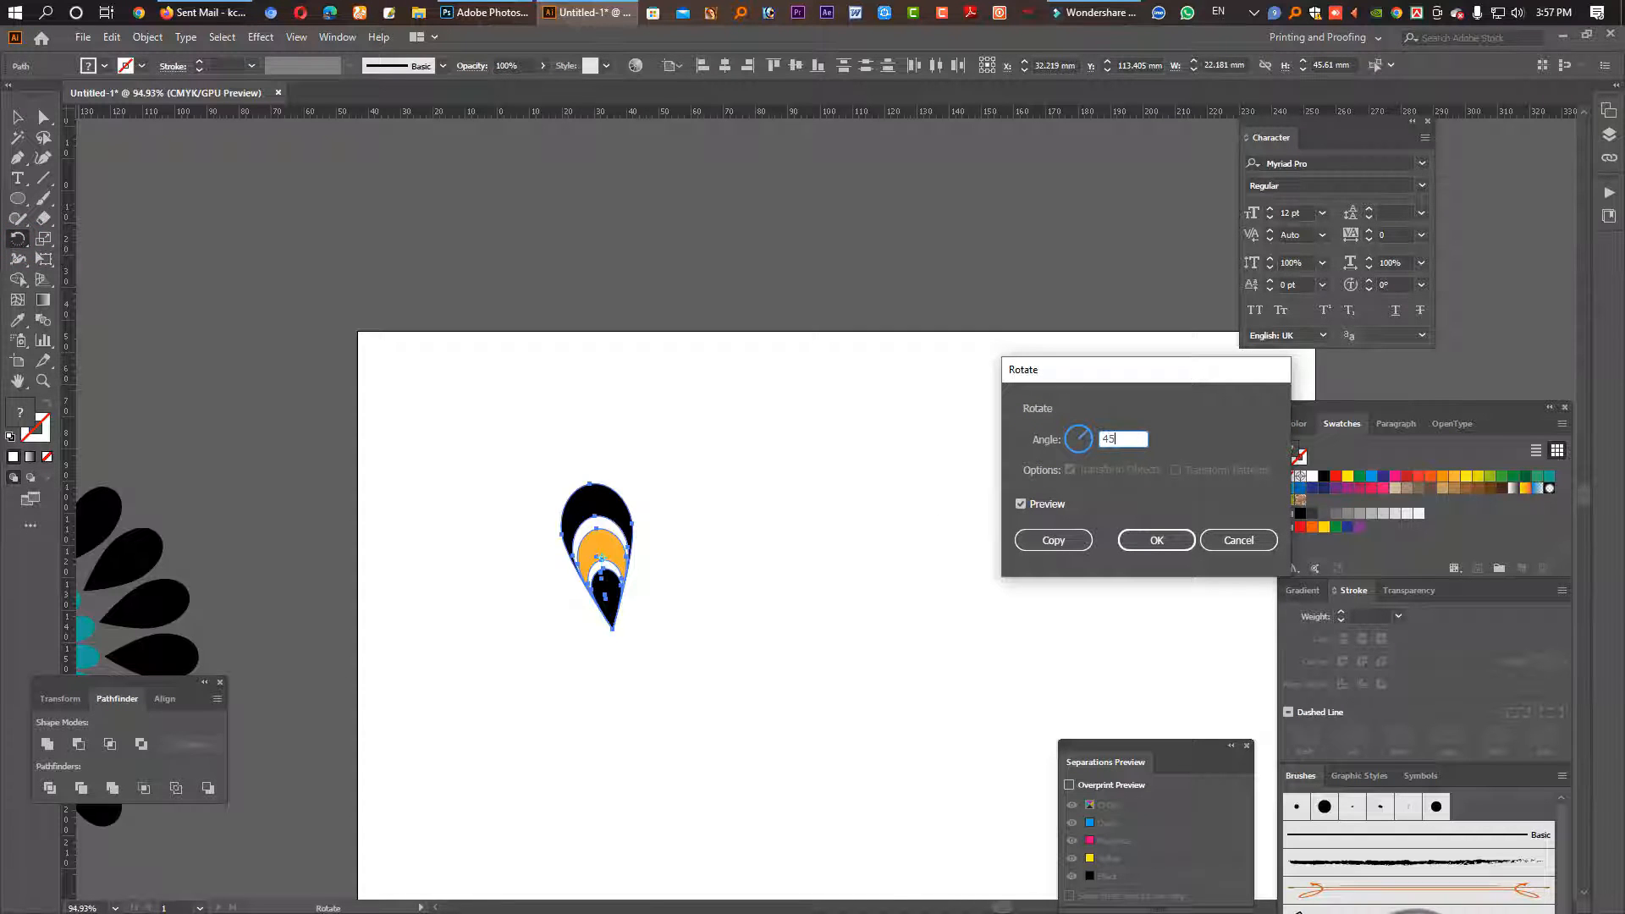
text(45)
click(1153, 540)
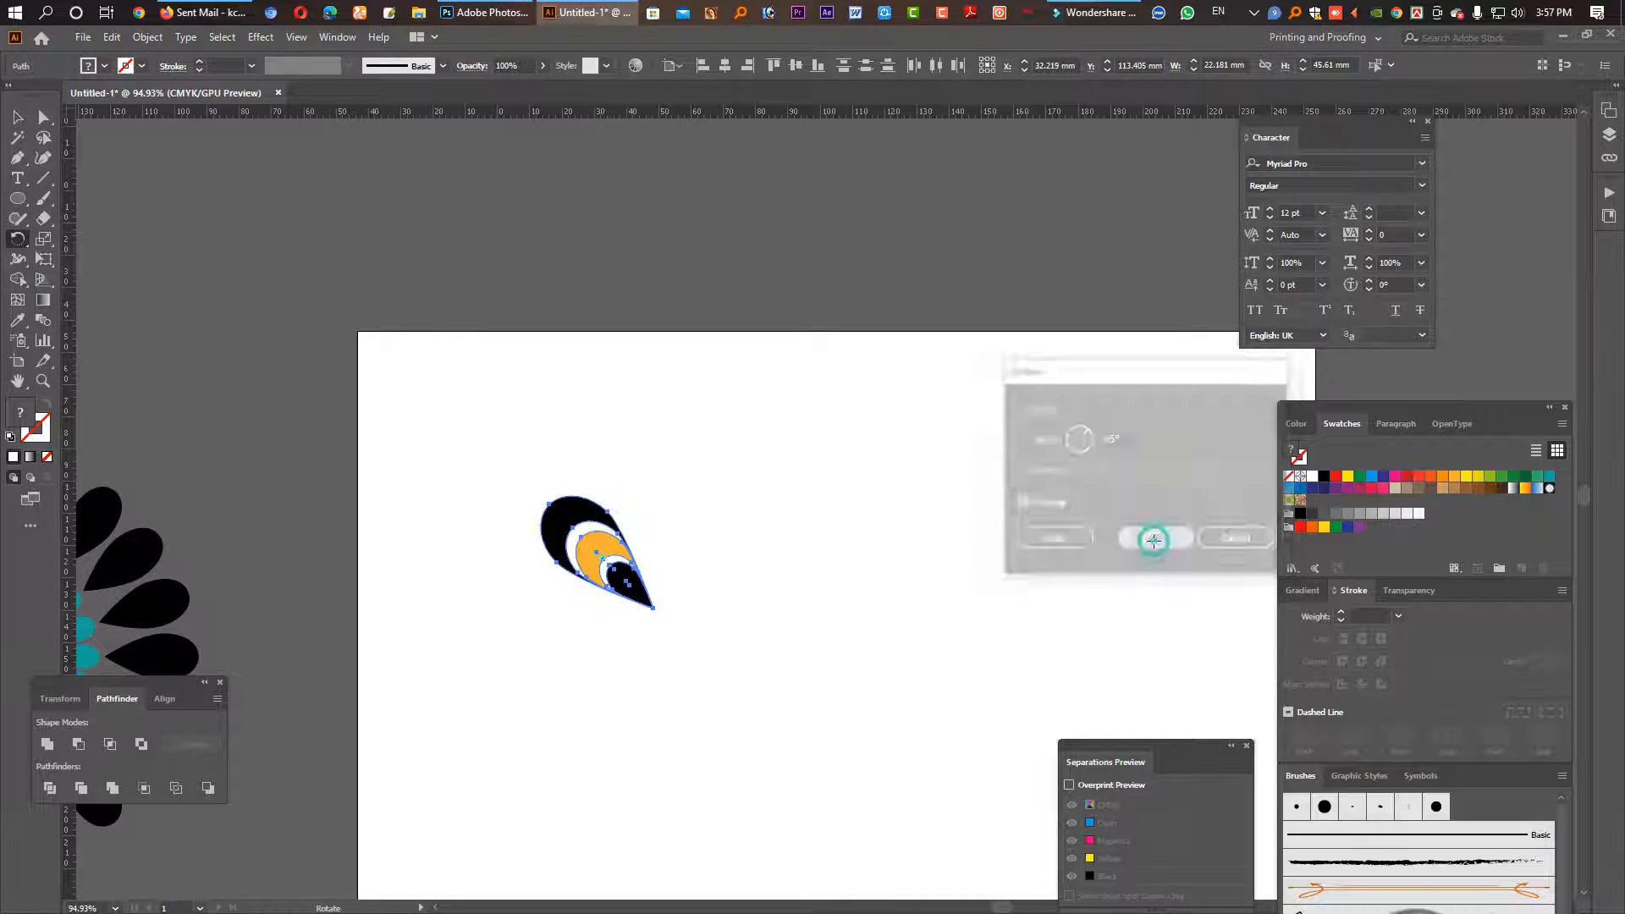
click(17, 116)
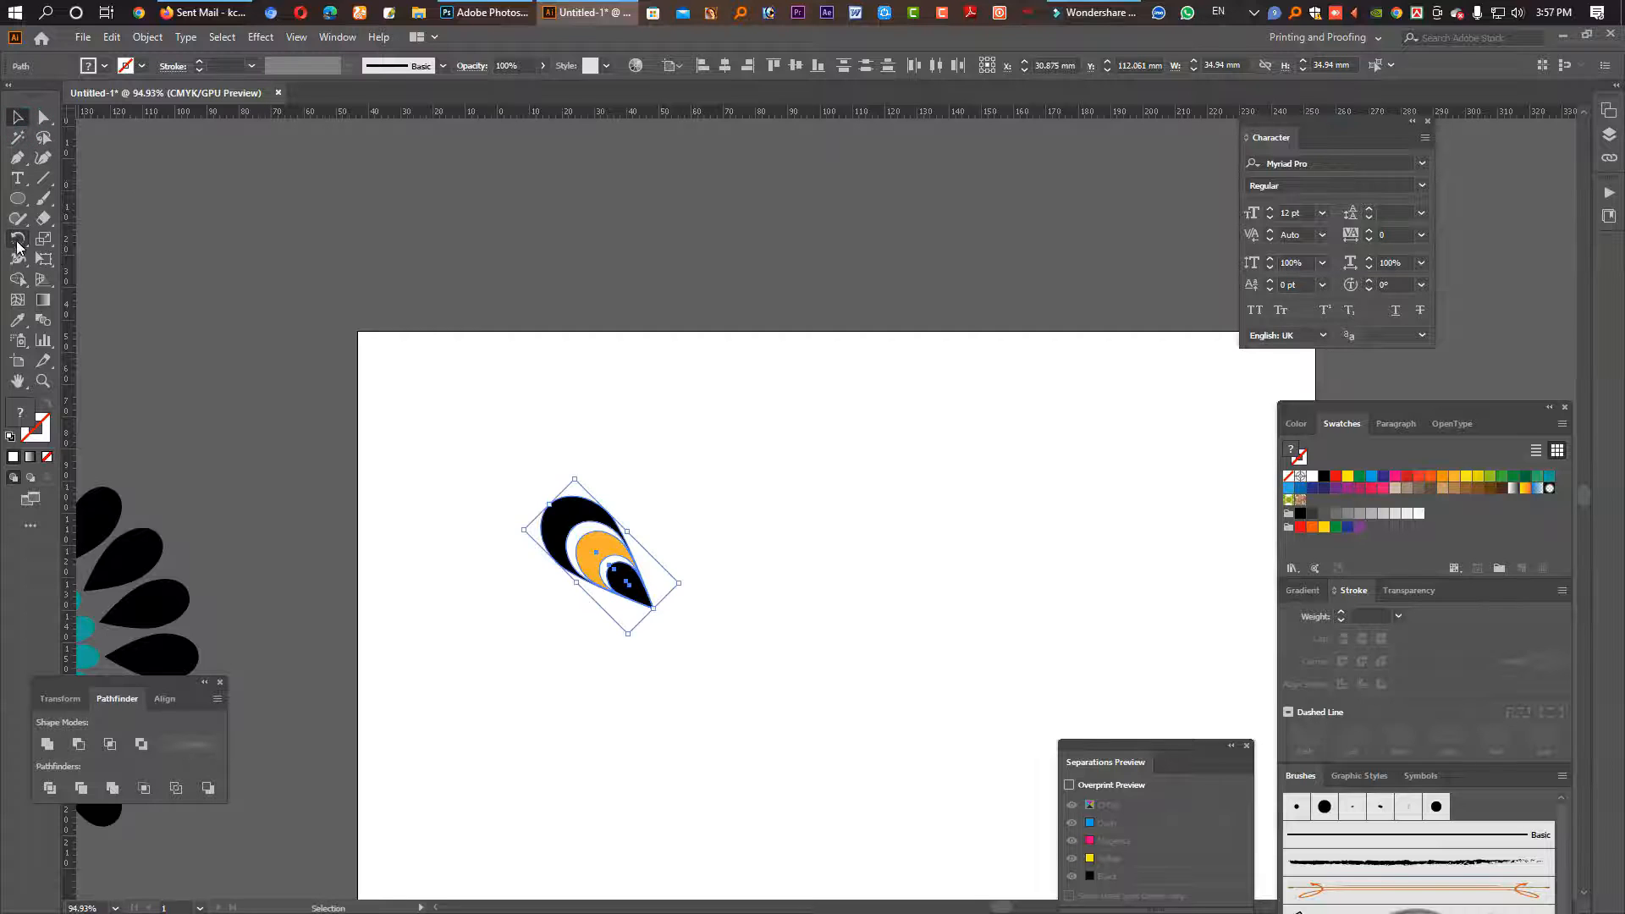
Step: Create a copy of the layered petal reflected across the vertical axis and move it right until both petal tips meet
right_click(18, 245)
click(95, 260)
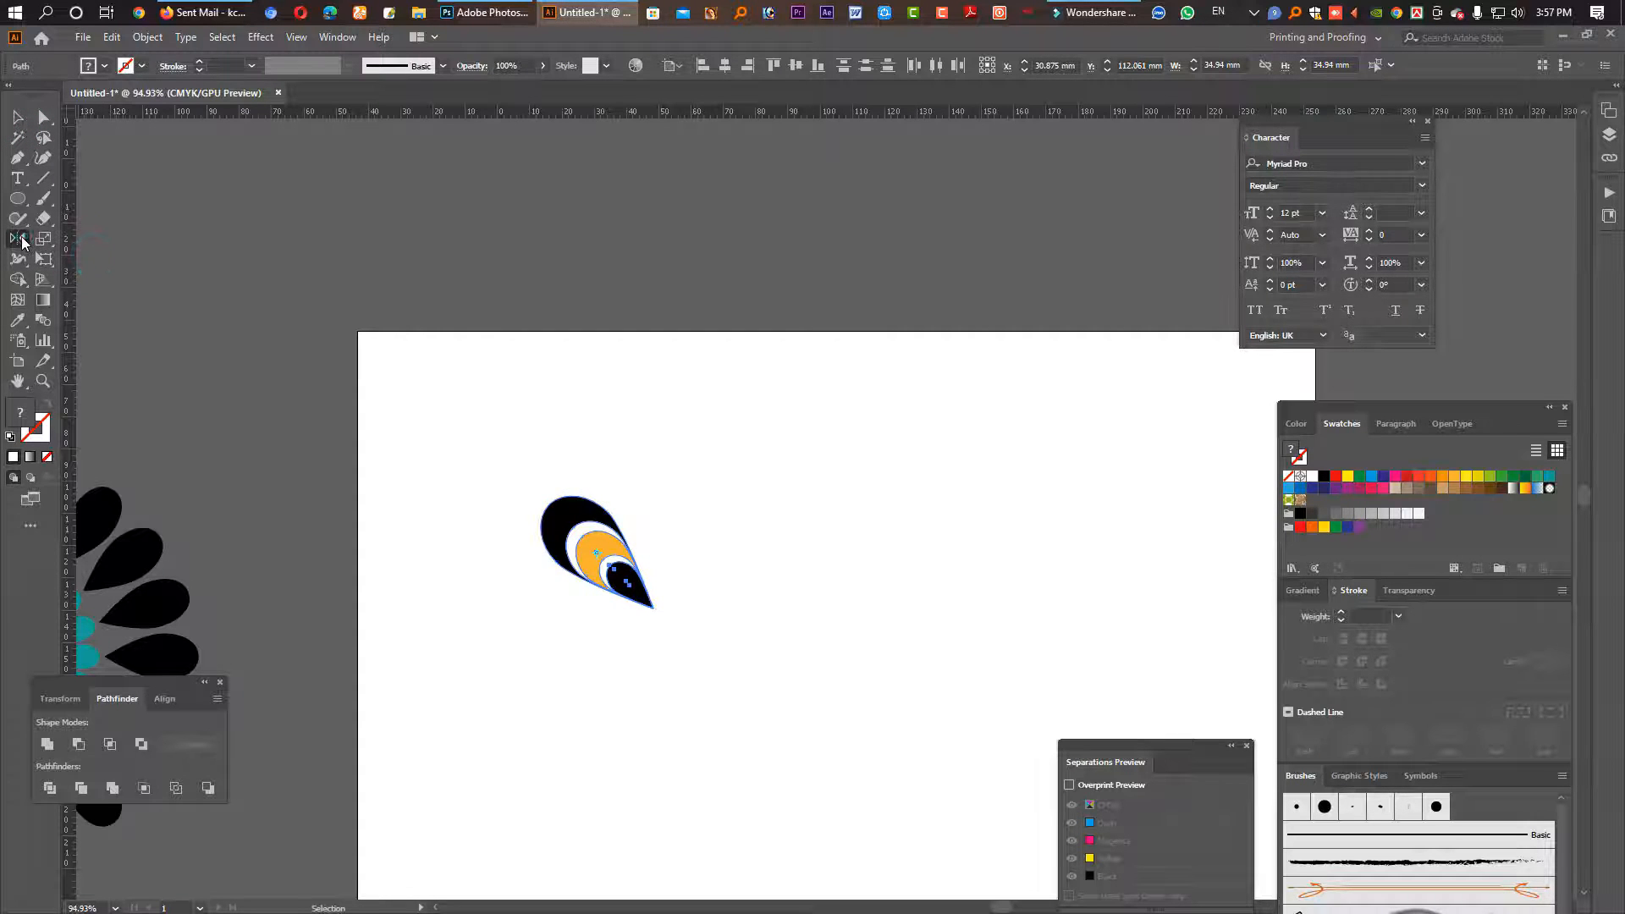
double_click(21, 239)
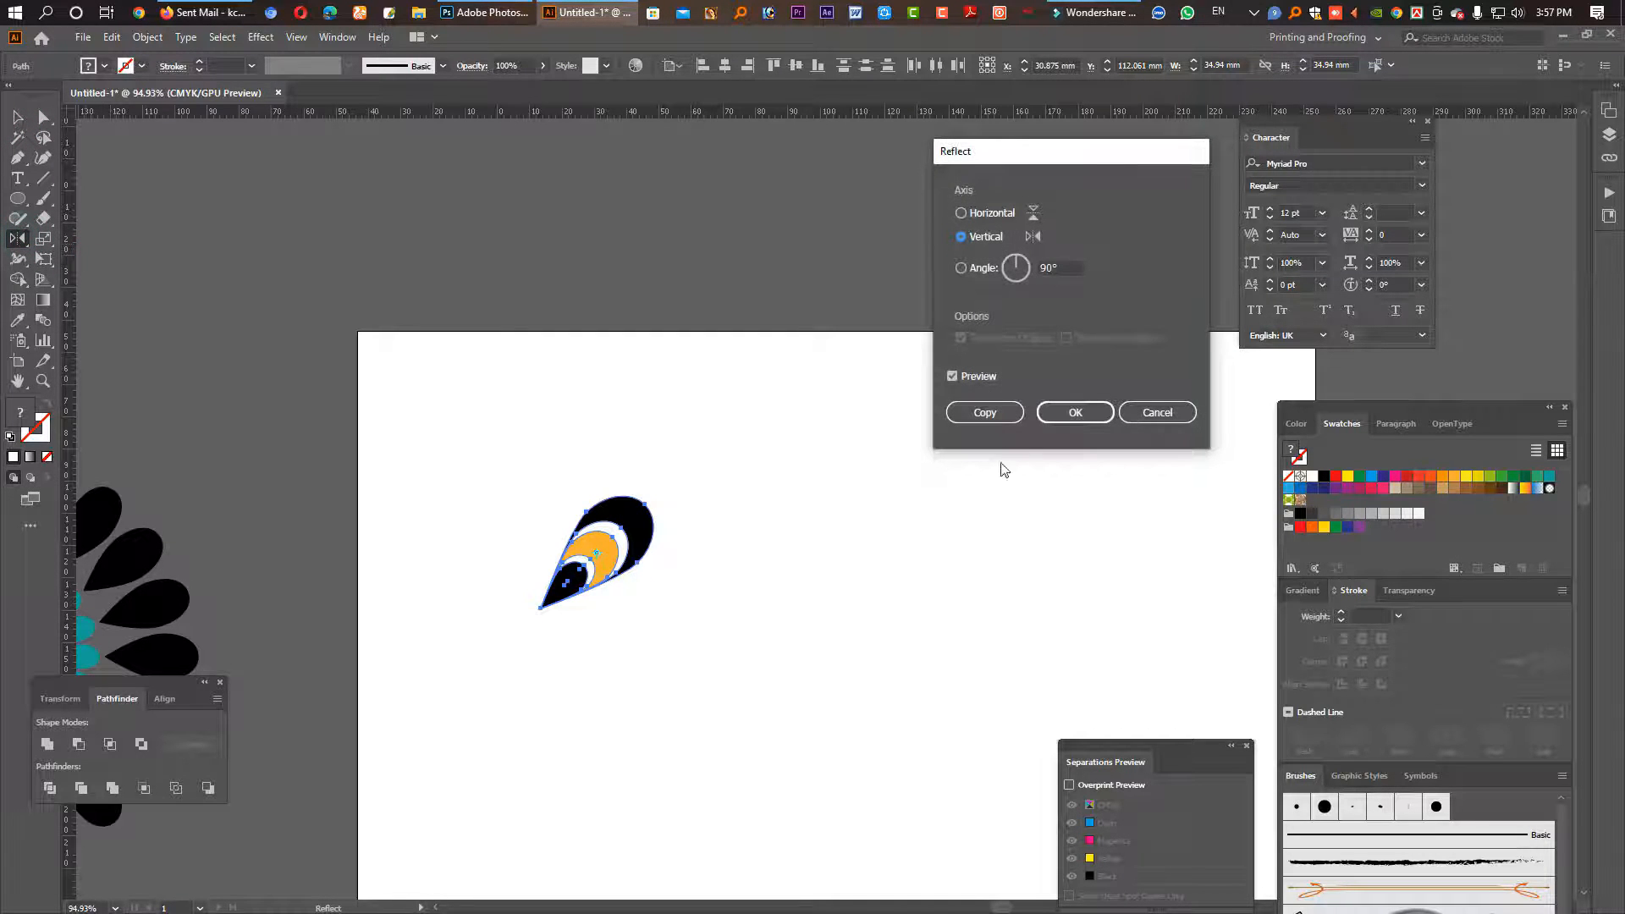
click(981, 412)
click(17, 118)
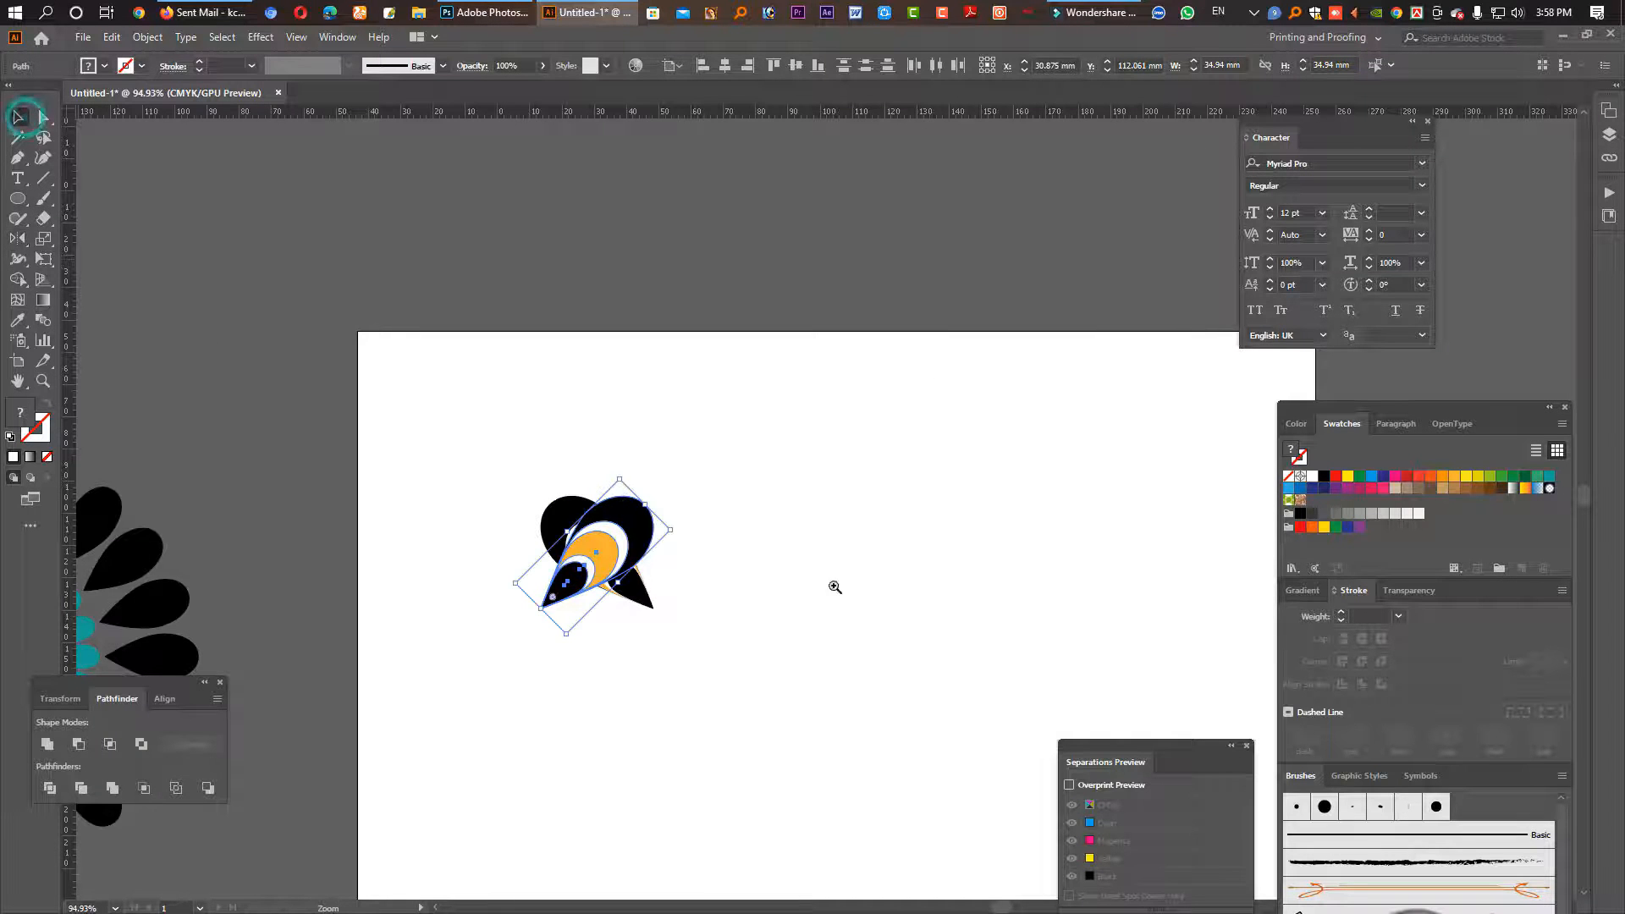
scroll(526, 464, up, 5)
drag(385, 400, 658, 413)
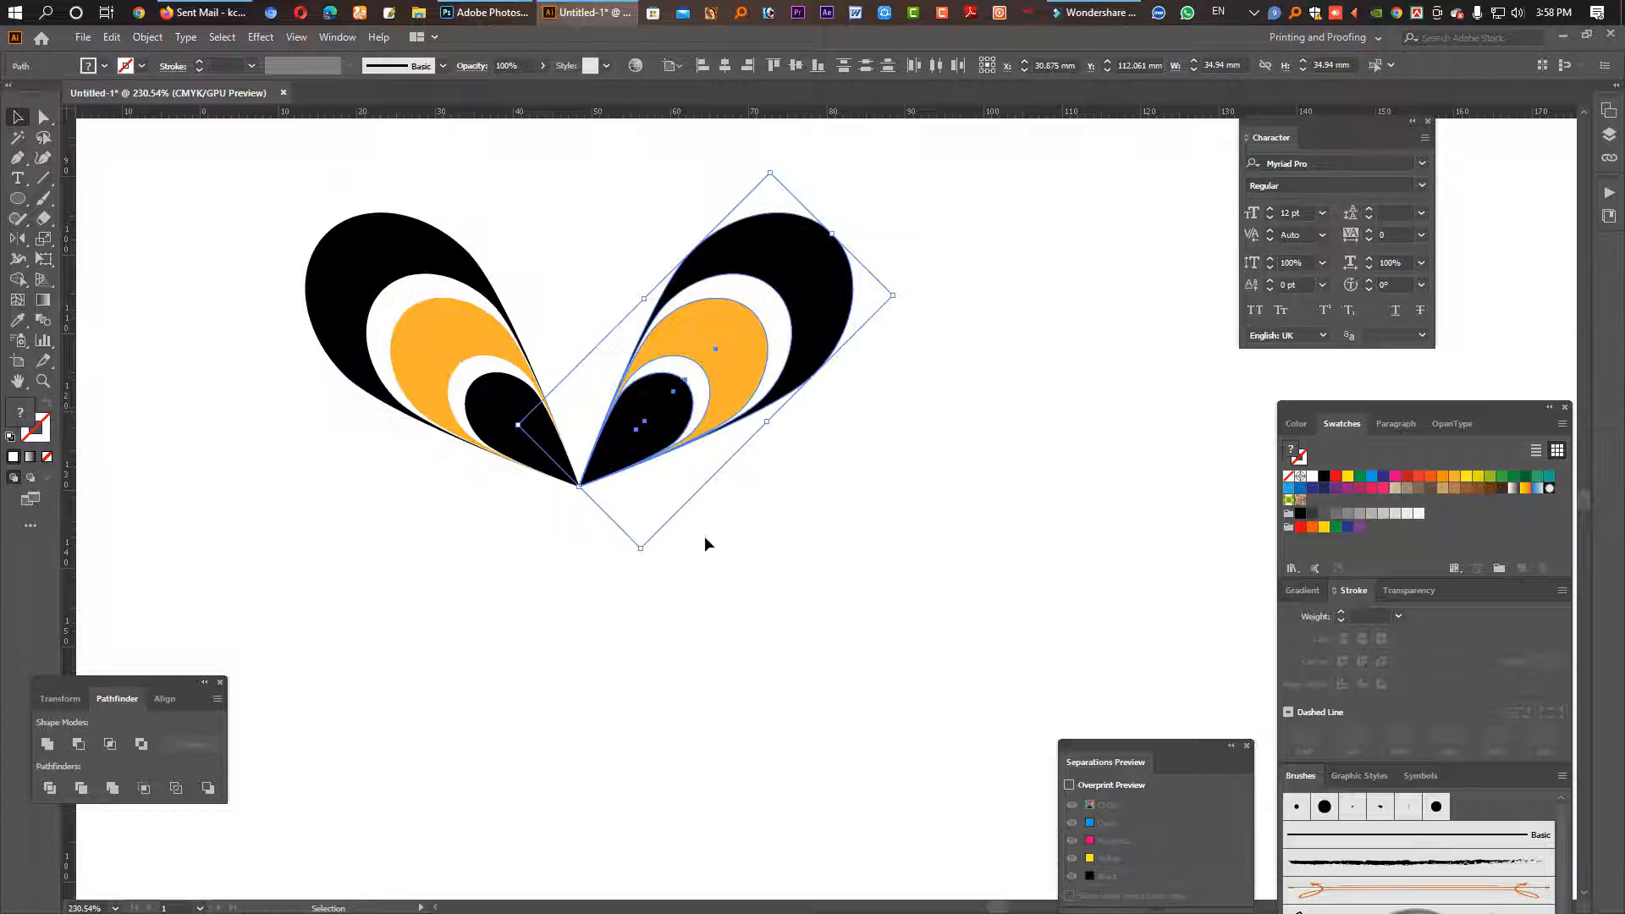
Step: Scale the petal pair down to about 26.6 mm wide and place a copy about 109 mm to its right at the same height
drag(787, 583, 476, 358)
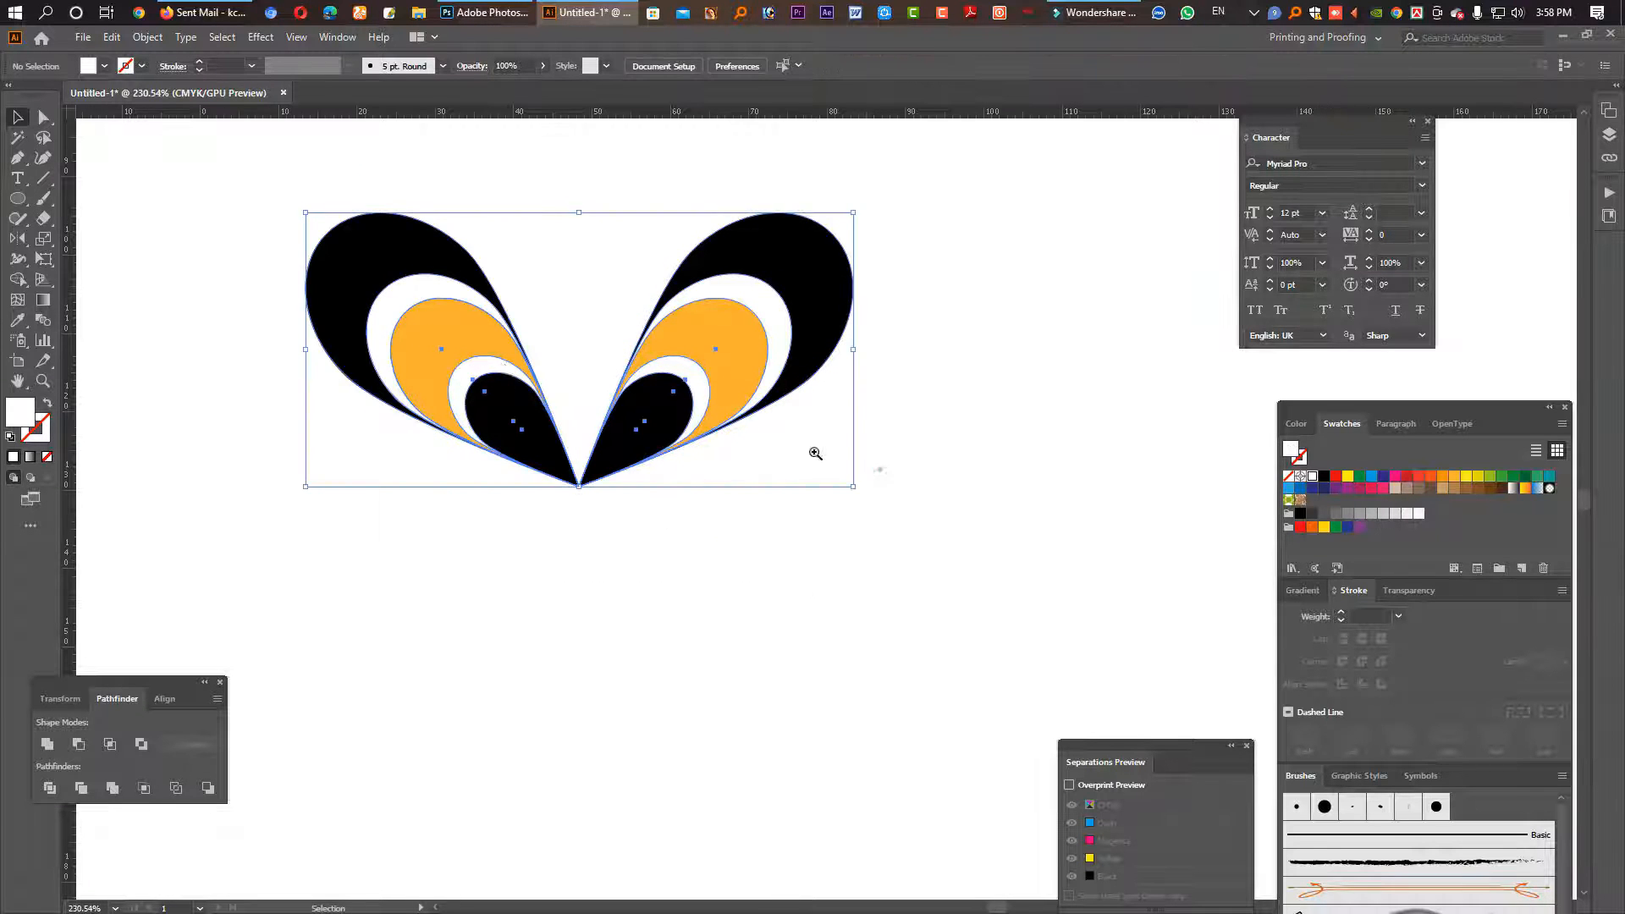
drag(877, 470, 620, 406)
drag(876, 489, 467, 482)
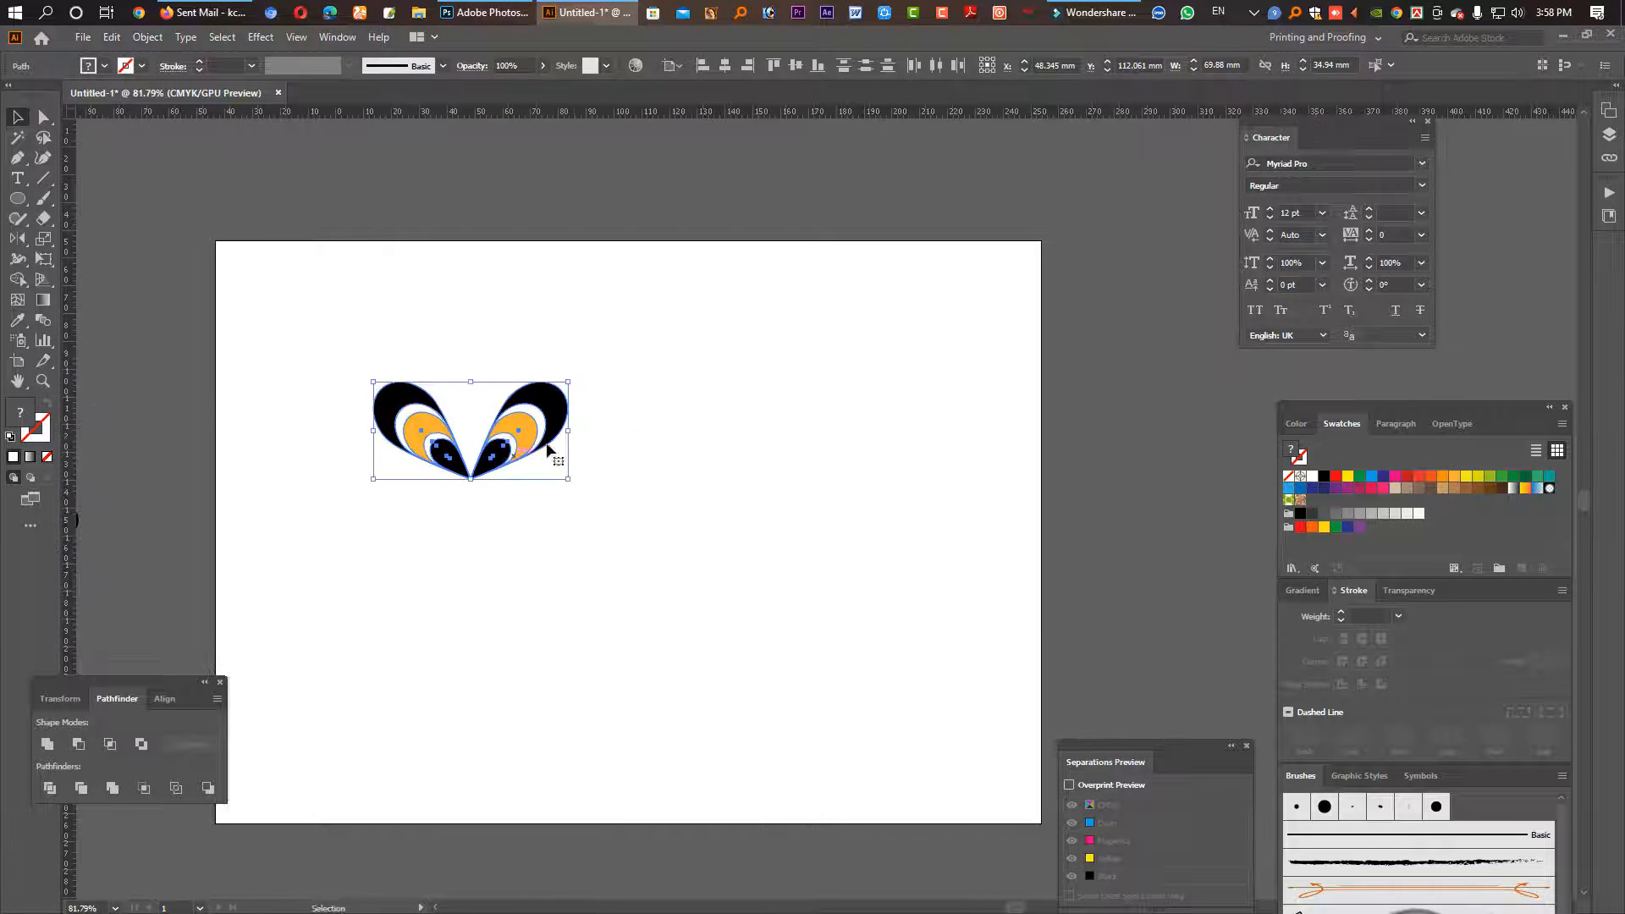
drag(569, 432, 850, 555)
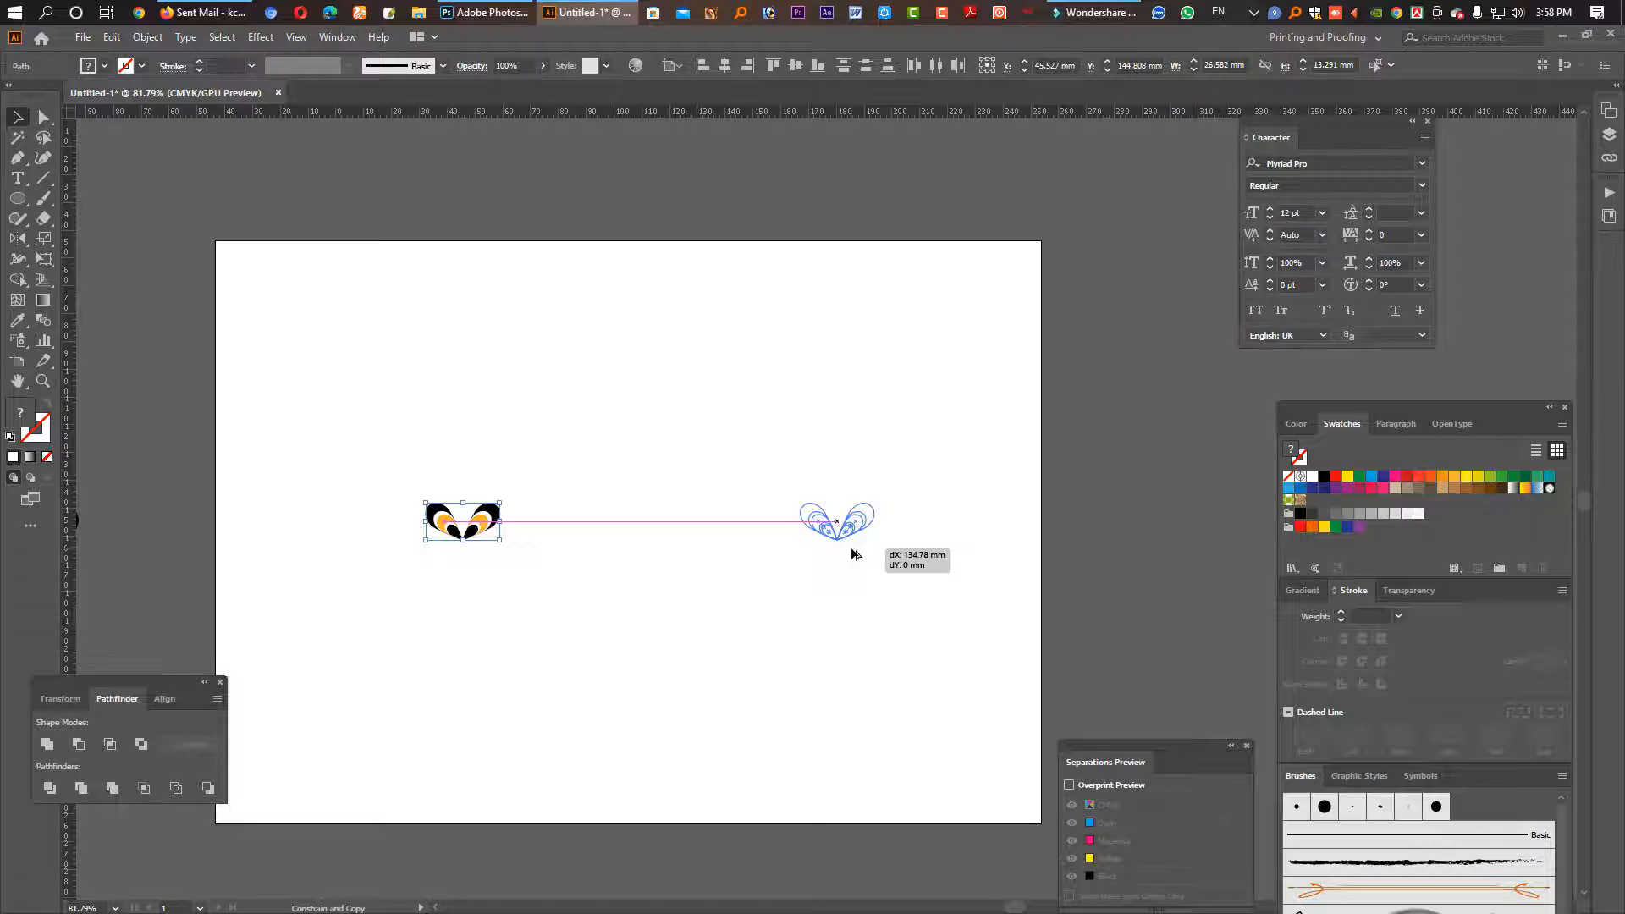
drag(853, 554, 782, 555)
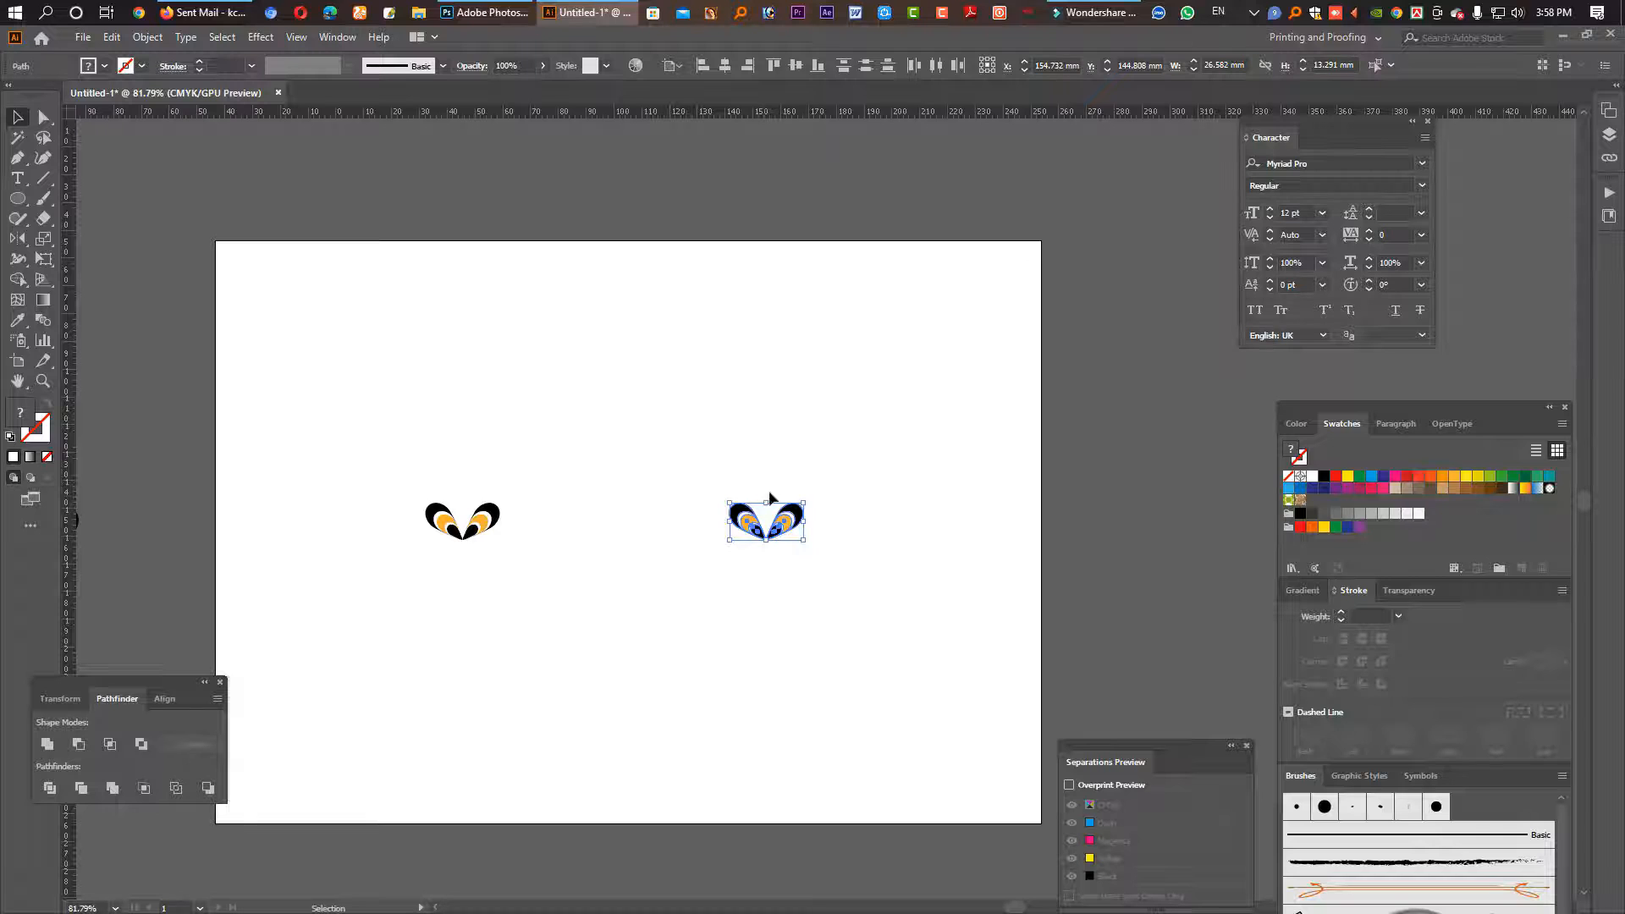
Step: Turn the right petal pair upside down, and make a copy of both pairs rotated by 360/40 degrees
click(17, 238)
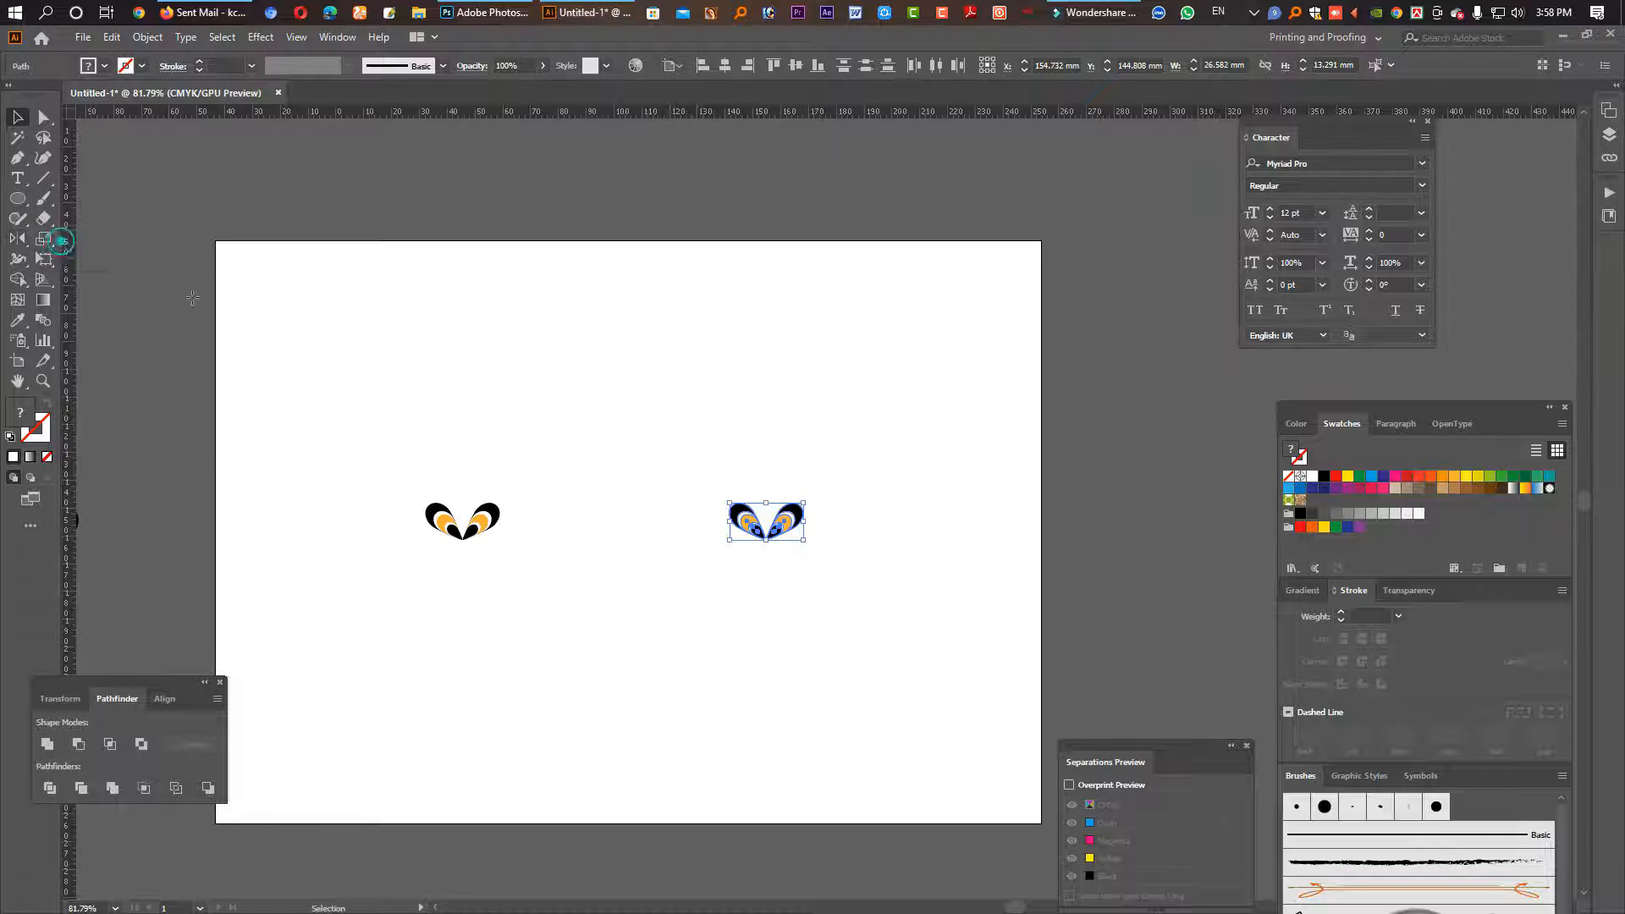
drag(789, 474, 744, 632)
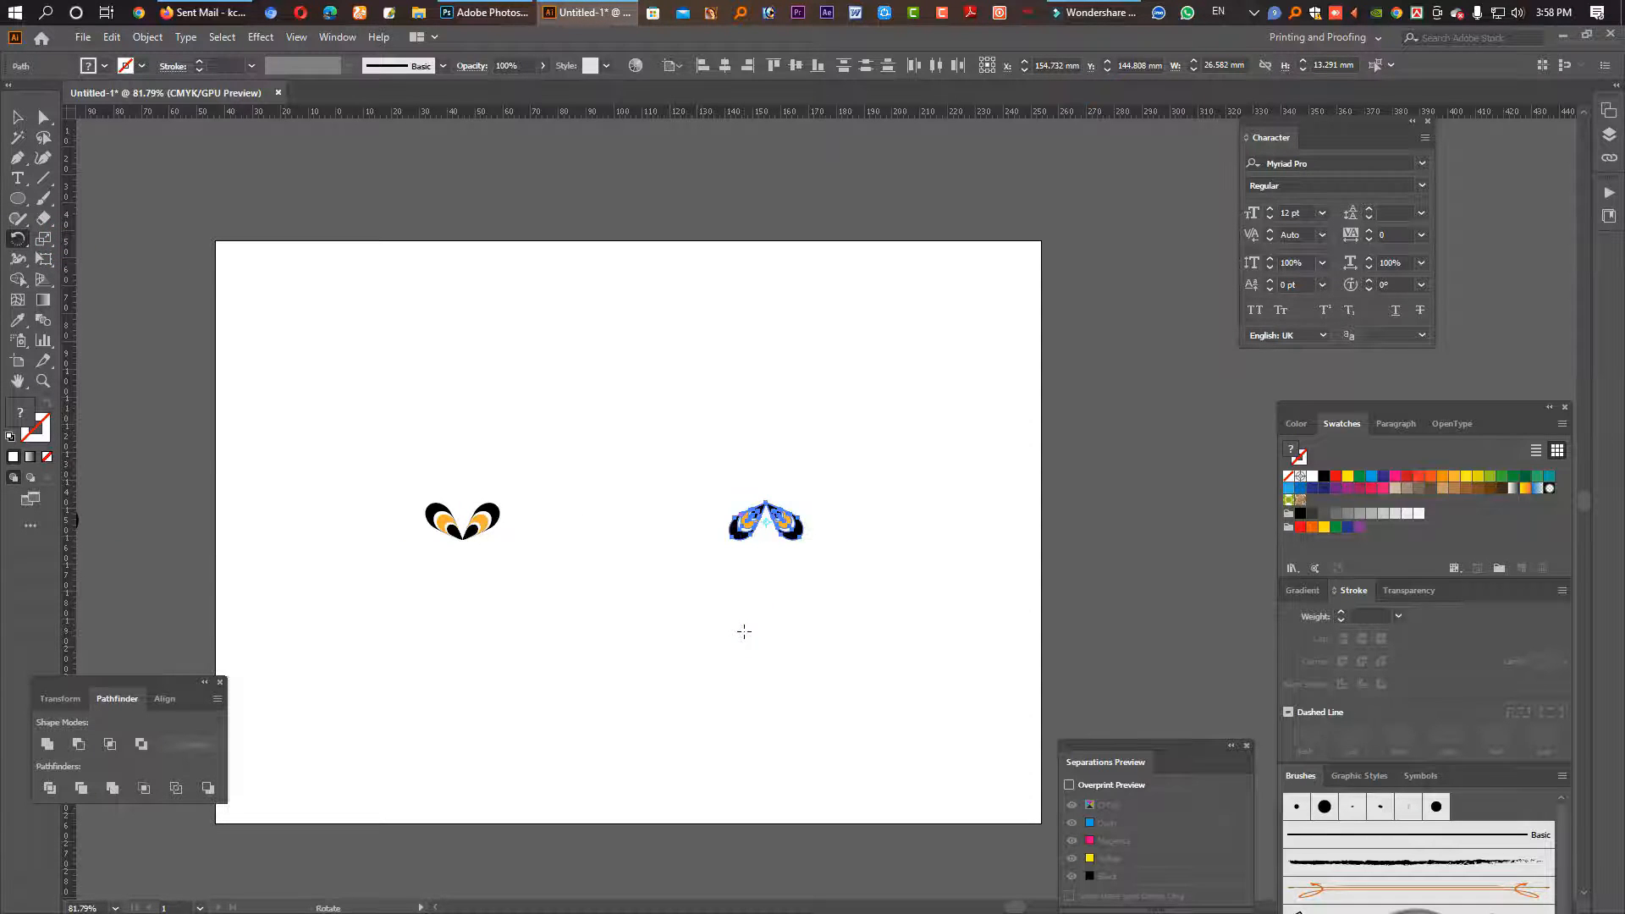
double_click(17, 239)
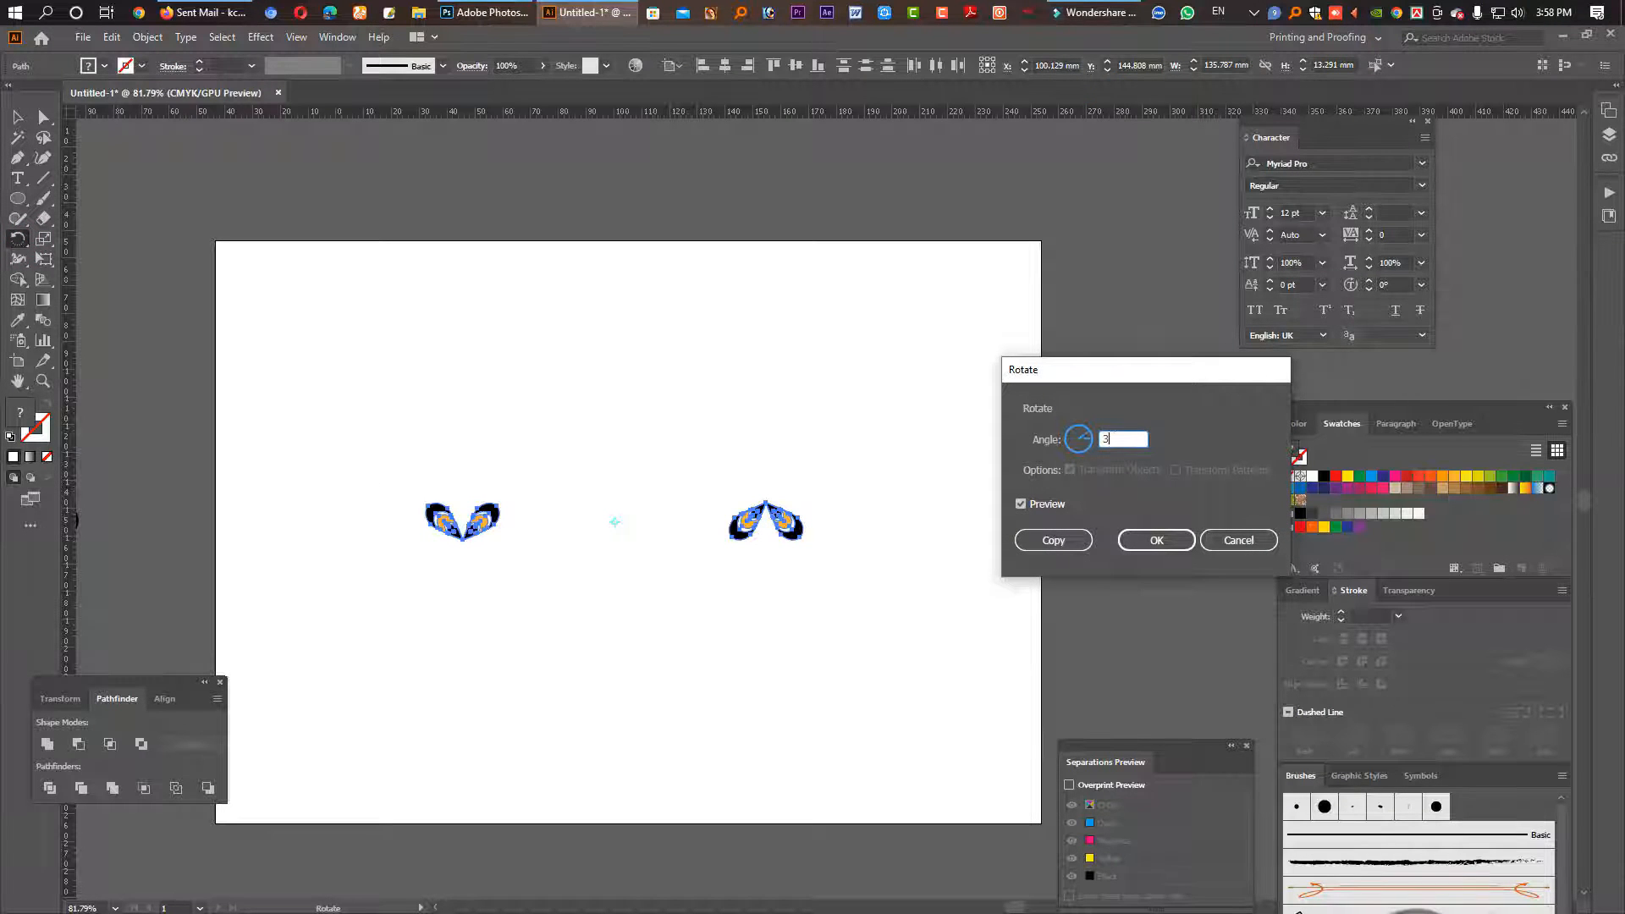
text(360/40)
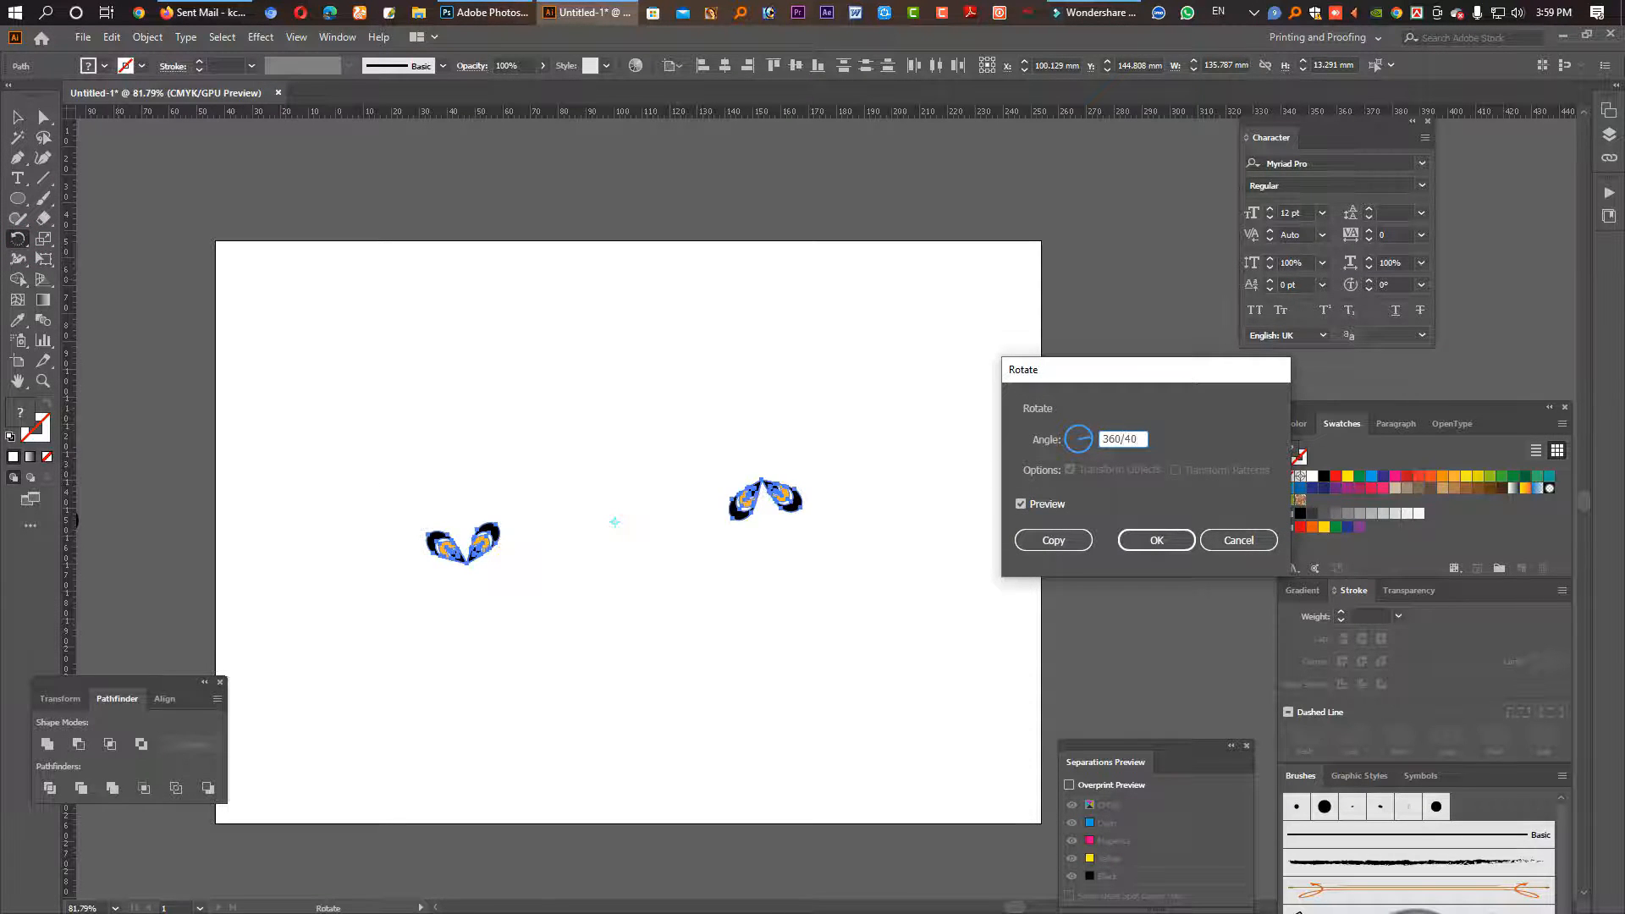
click(1054, 539)
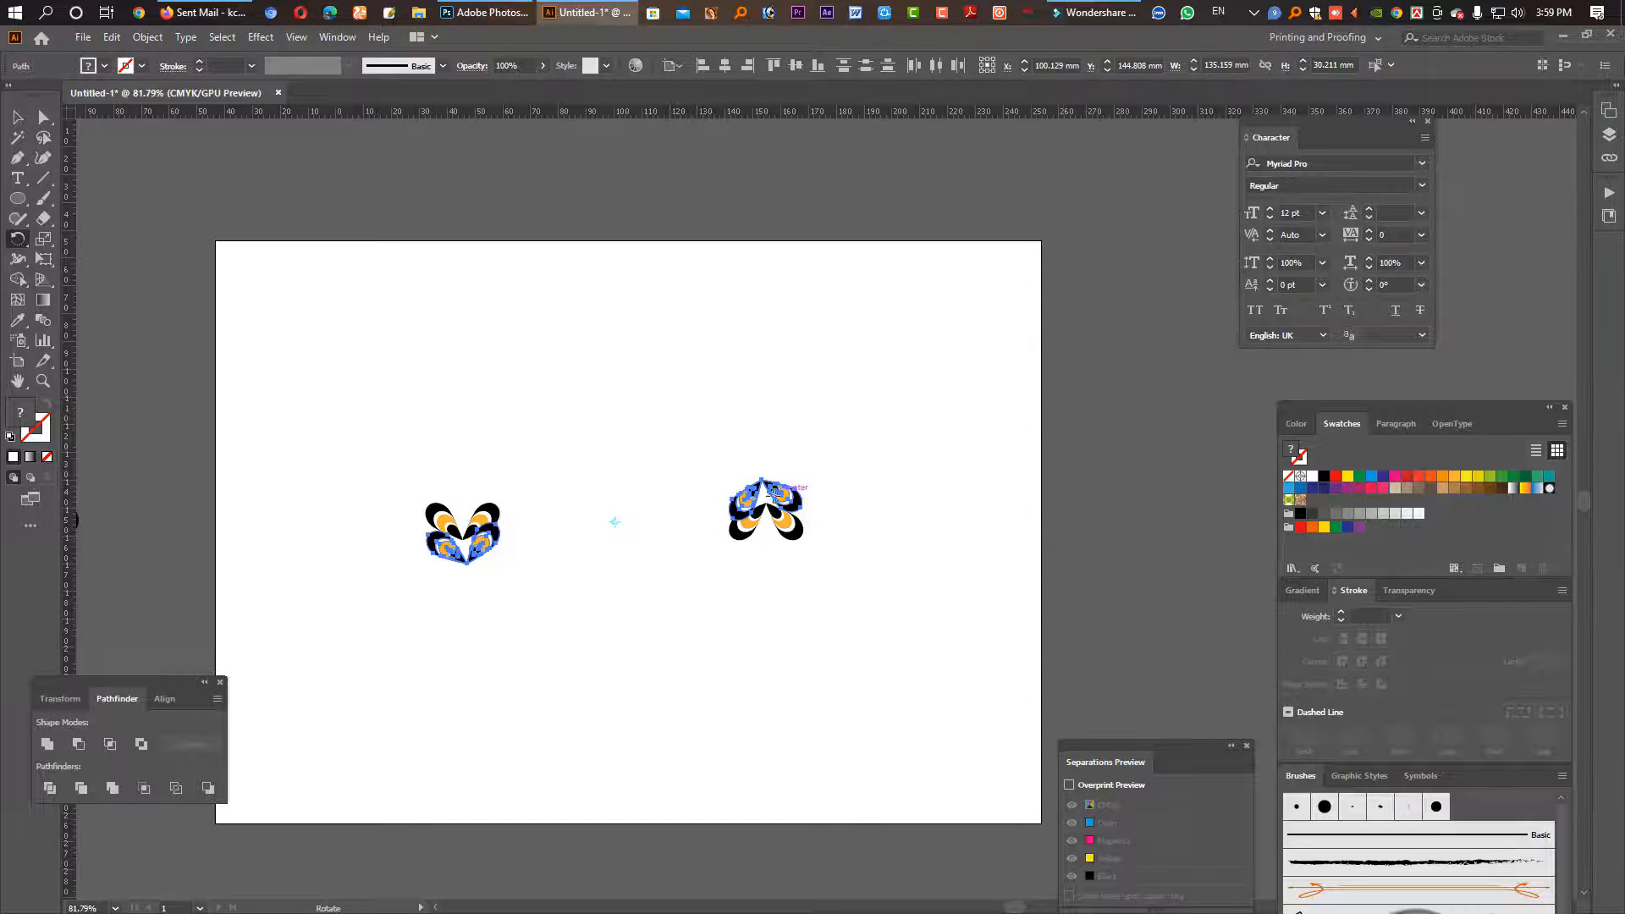
Step: Repeat the rotated copy of both petal pairs until they form a closed ring
key(v)
key(ctrl+d)
key(ctrl+d)
key(ctrl+d)
key(ctrl+d)
key(ctrl+d)
key(ctrl+d)
key(ctrl+d)
key(ctrl+d)
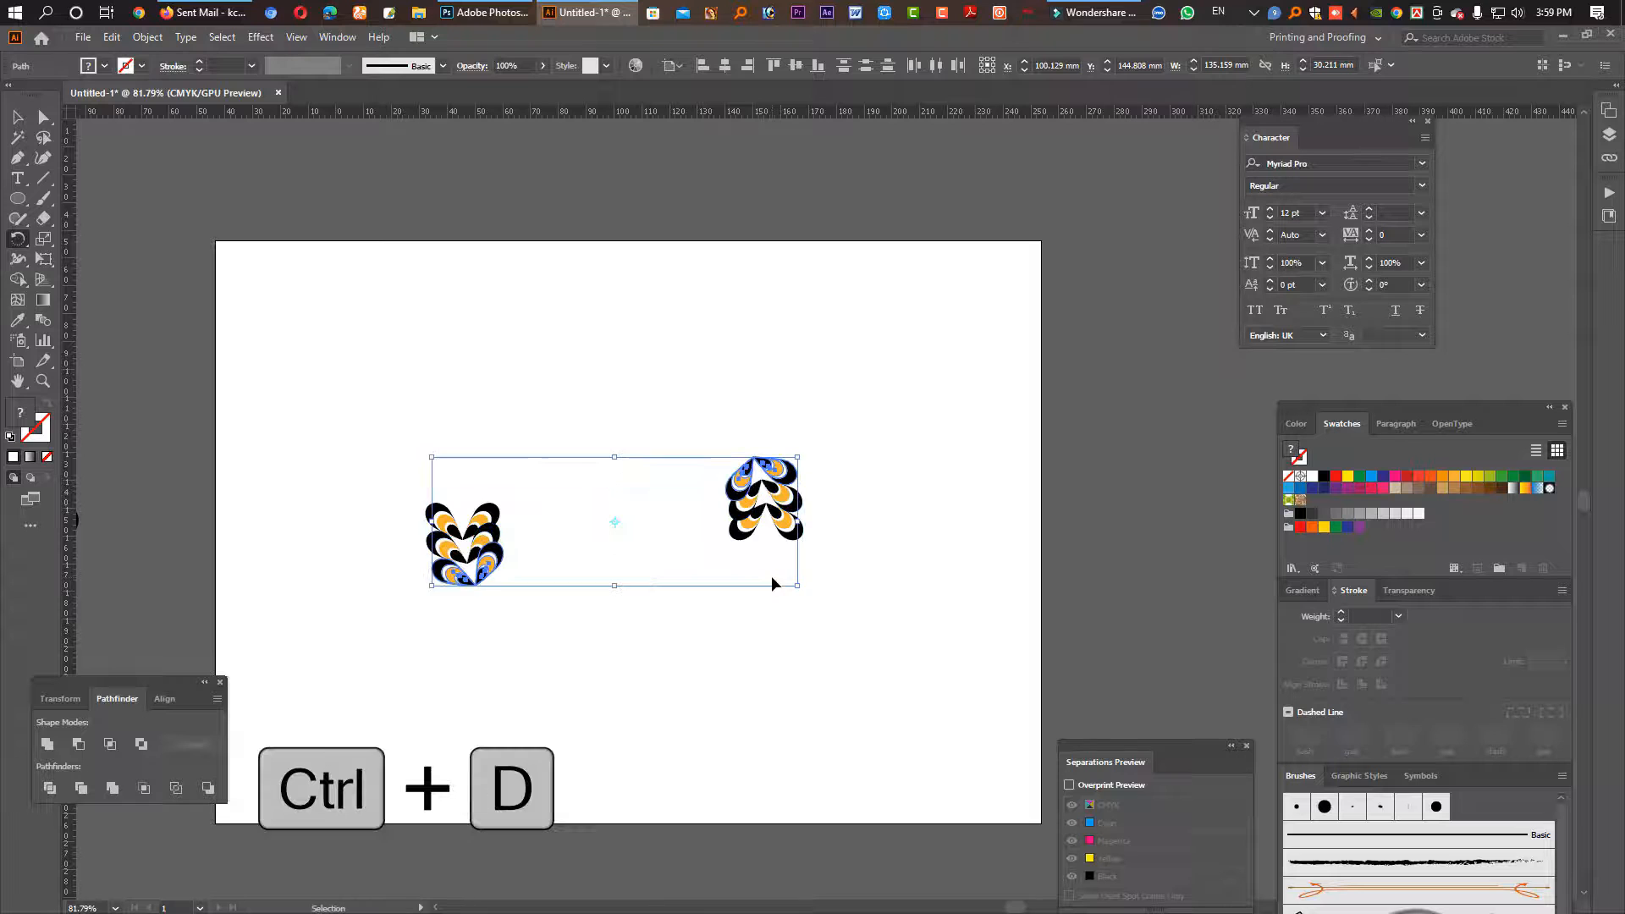
key(ctrl+d)
key(ctrl+d)
key(ctrl+d)
key(ctrl+d)
key(ctrl+d)
key(ctrl+d)
key(ctrl+d)
key(ctrl+d)
key(ctrl+d)
key(ctrl+d)
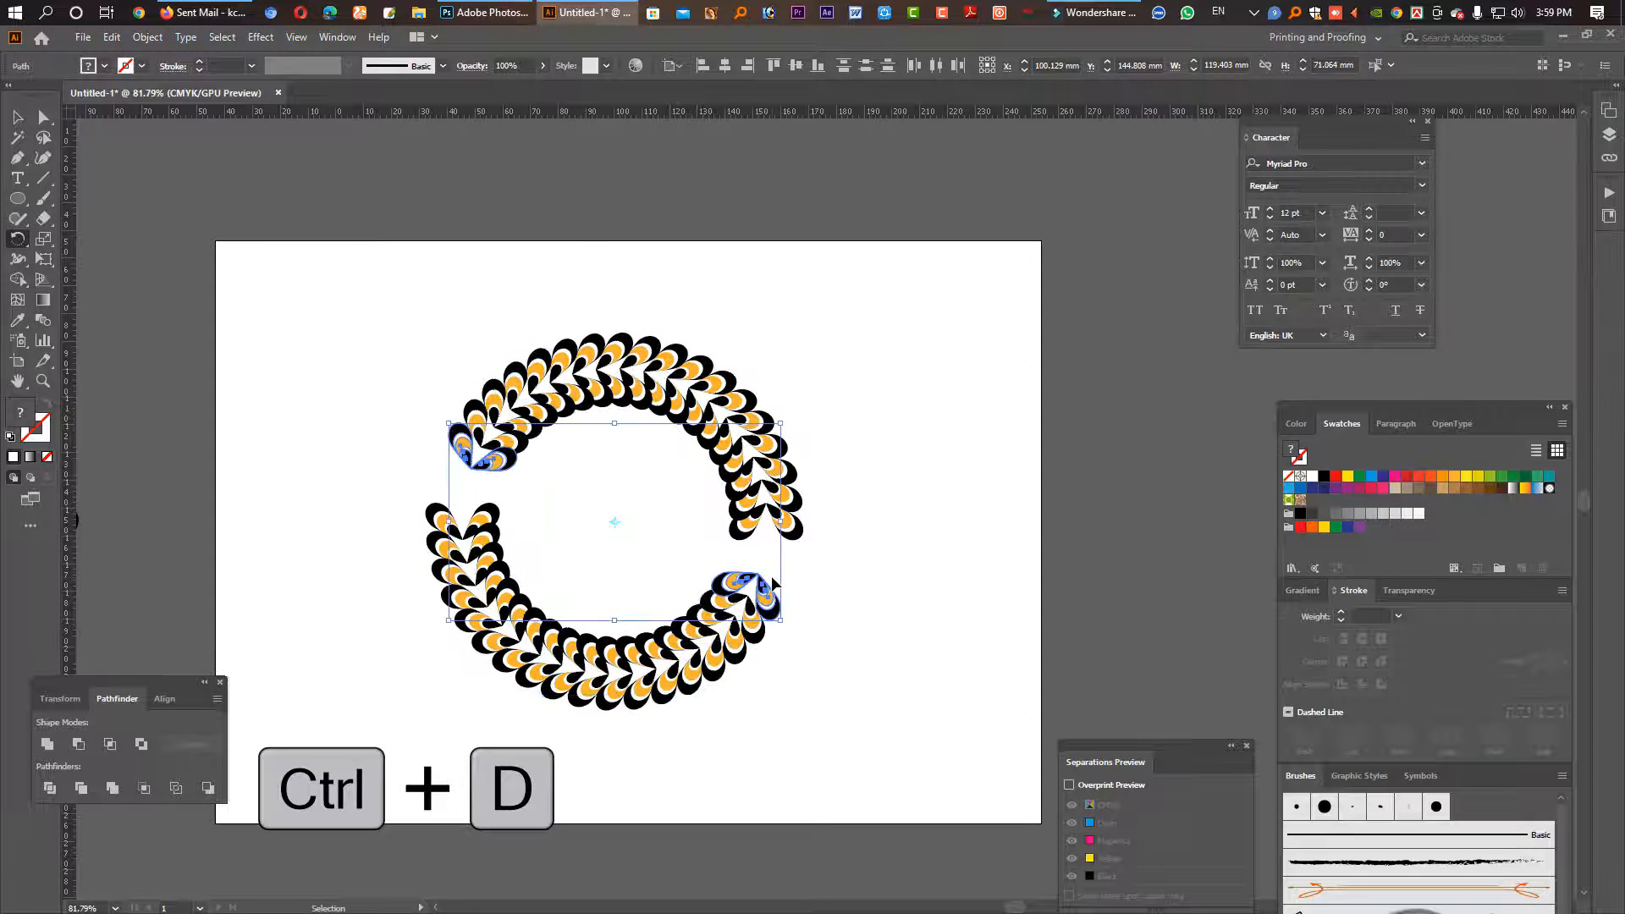
key(r)
drag(772, 575, 717, 582)
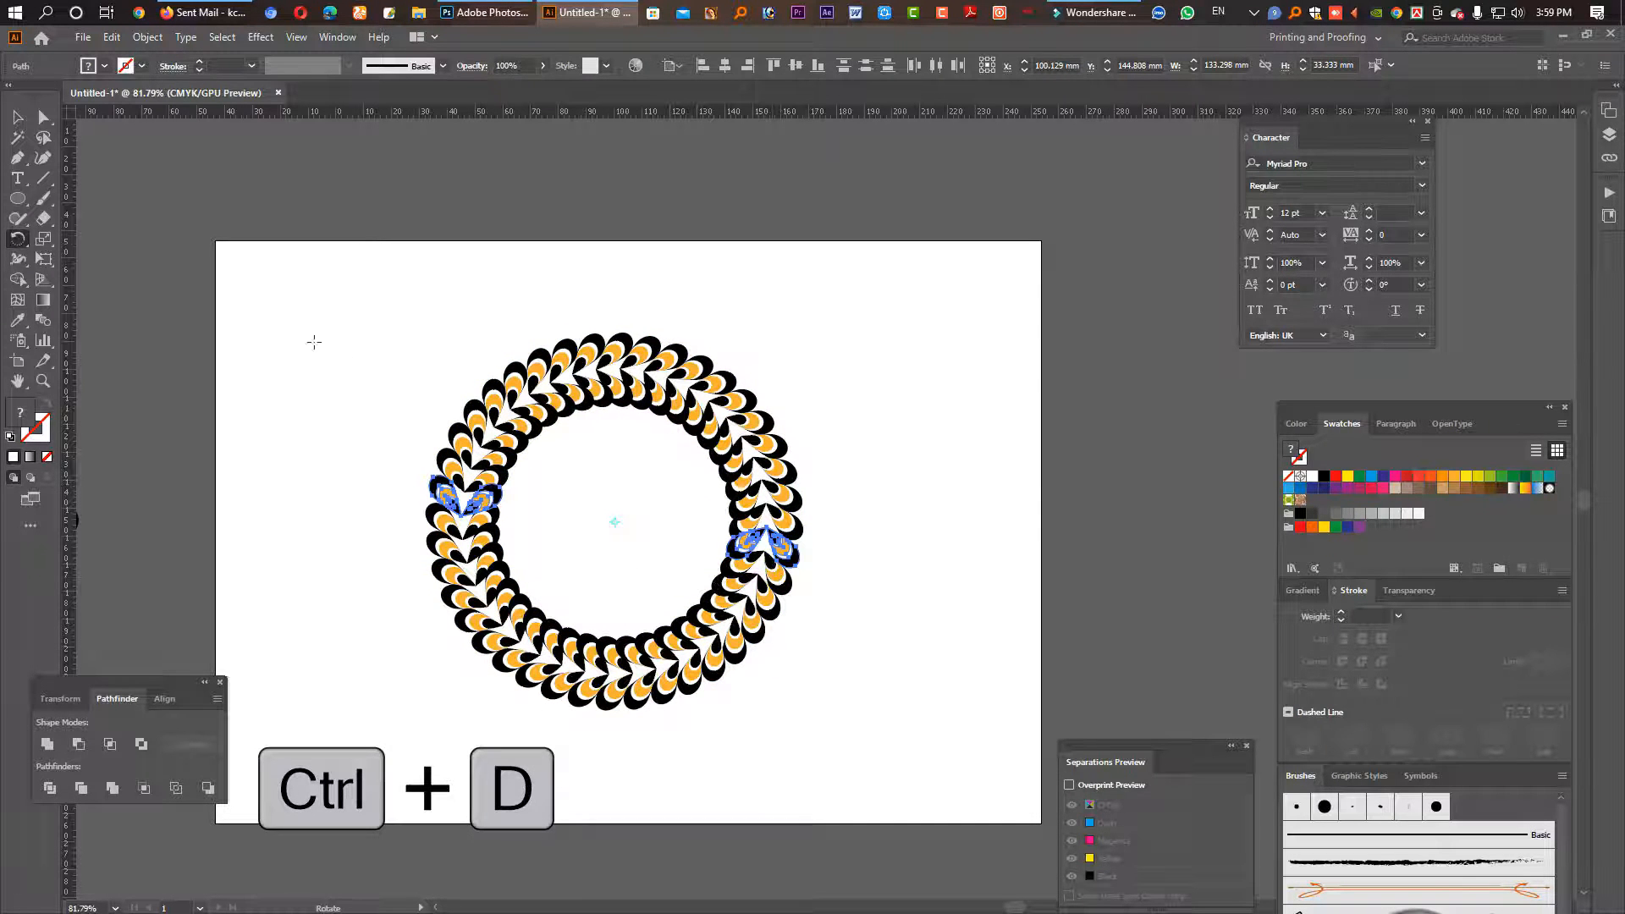
Step: Deselect the petal pairs and view the finished ring with the panels hidden before restoring them
click(22, 115)
click(448, 252)
key(Tab)
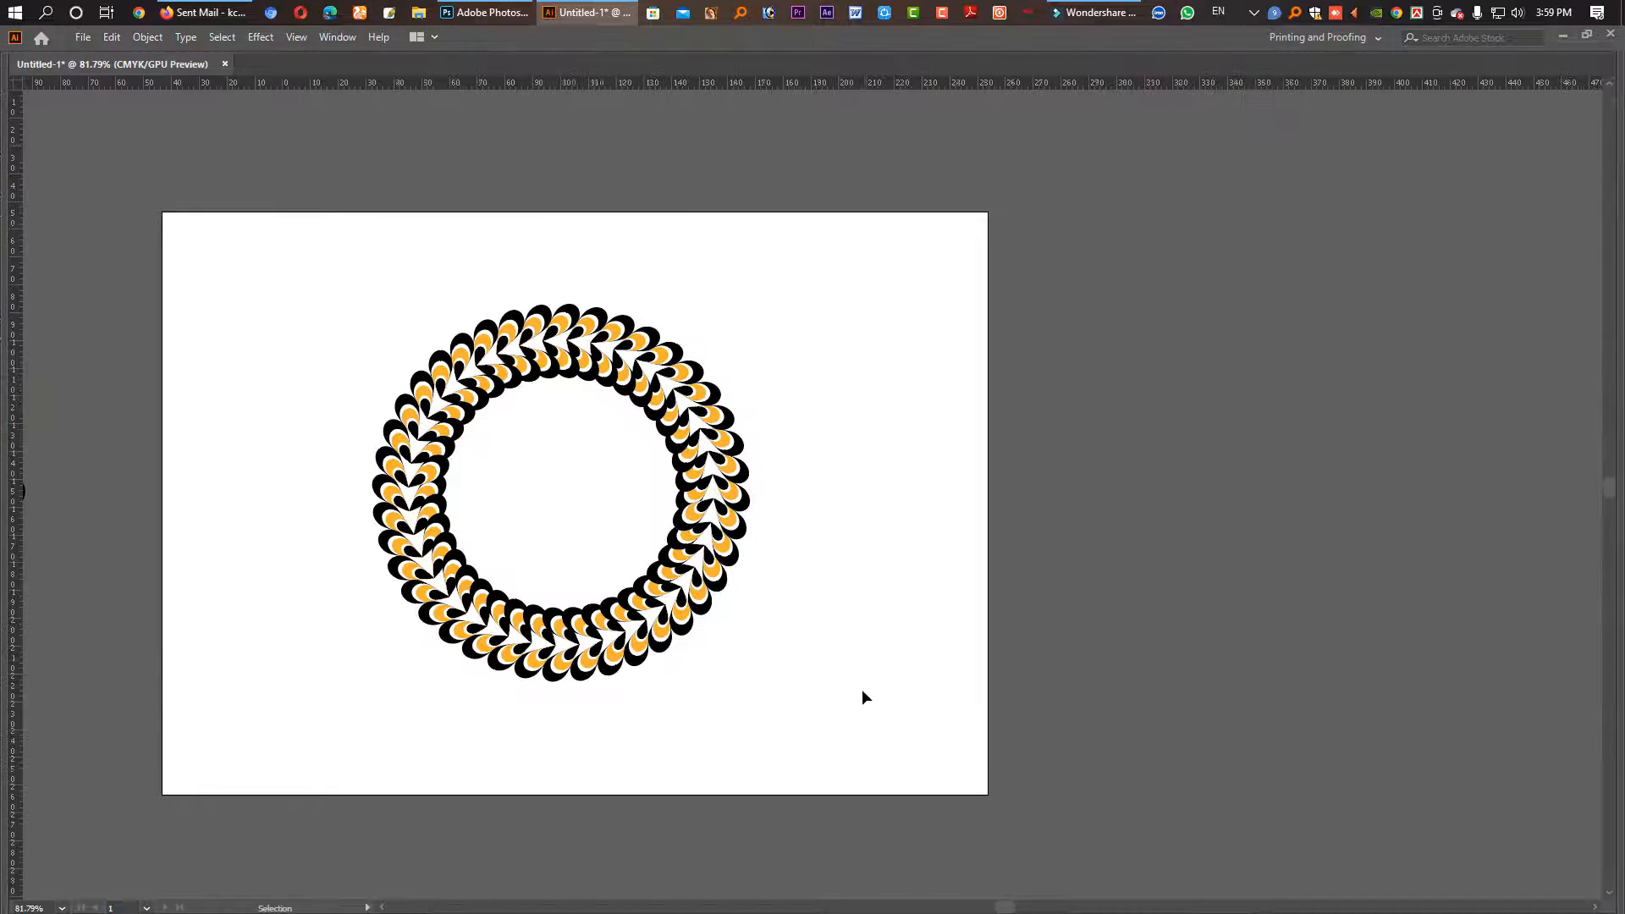
key(Tab)
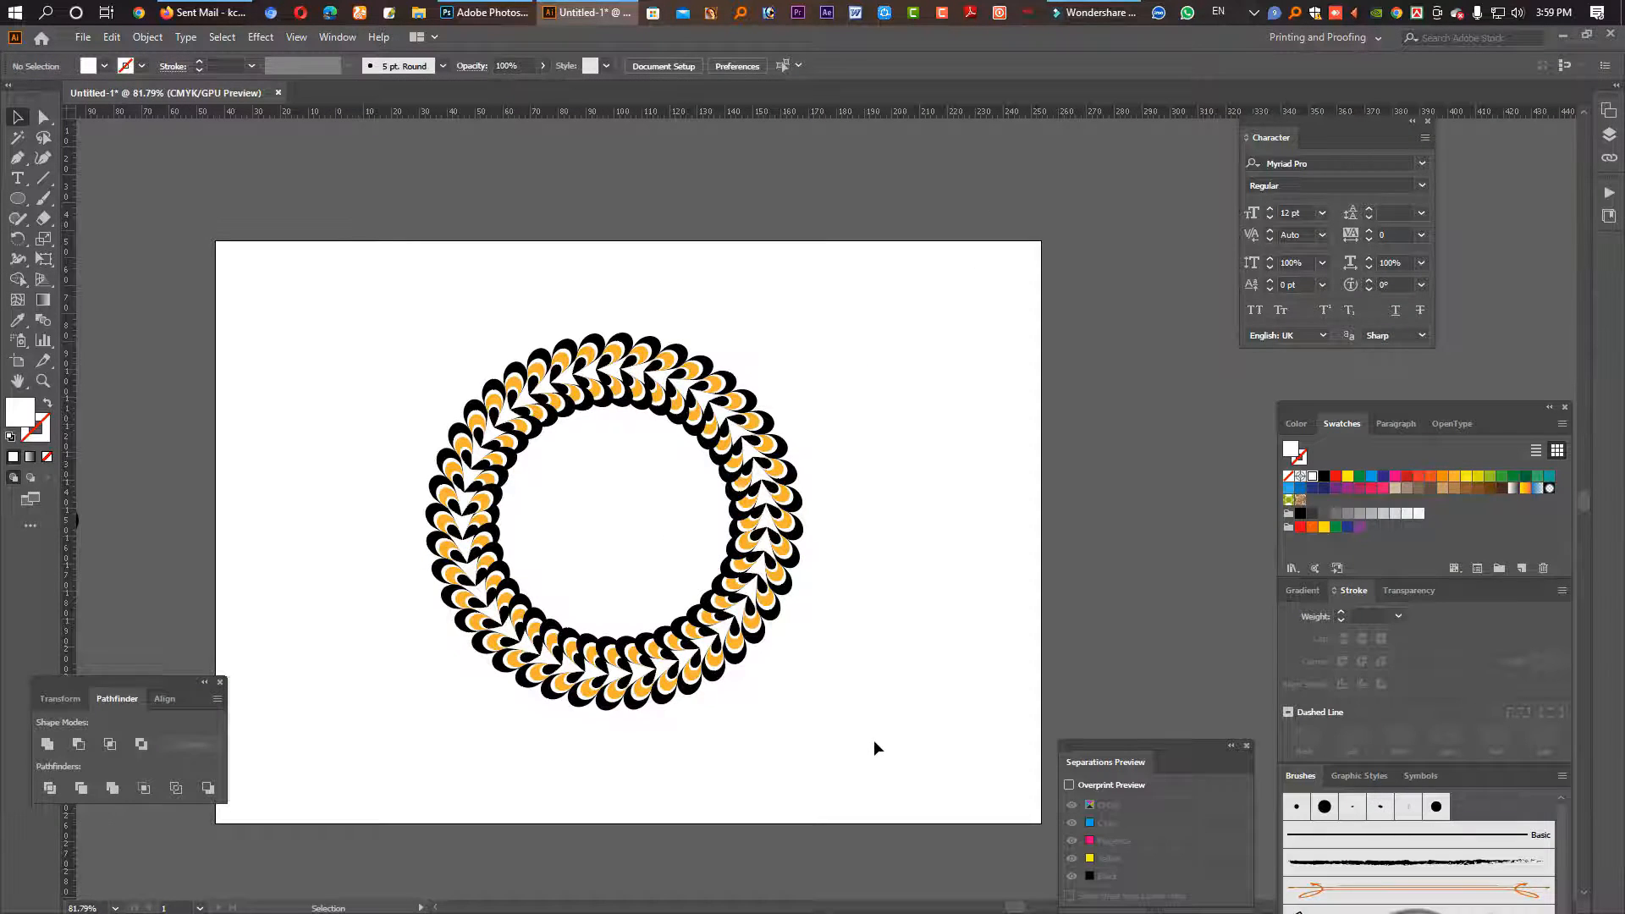
Step: Group the whole petal ring and move it off the artboard to the empty area on its right
drag(880, 757, 424, 301)
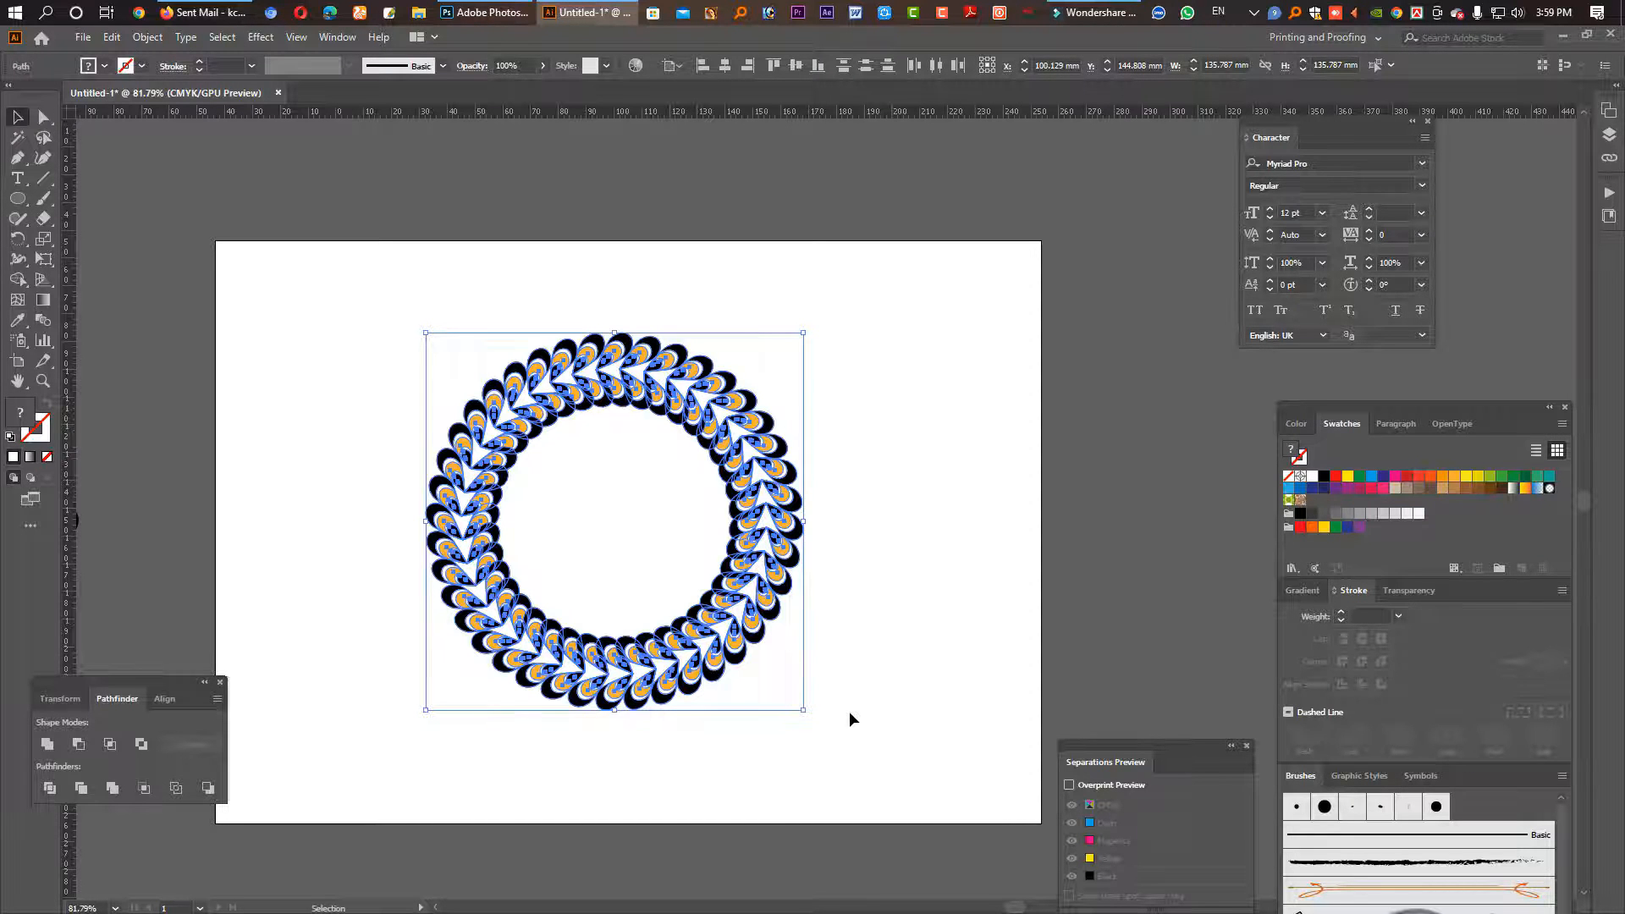
key(a)
key(ctrl+g)
click(871, 620)
drag(823, 550, 665, 527)
click(766, 565)
drag(765, 565, 1207, 558)
ctrl+click(683, 455)
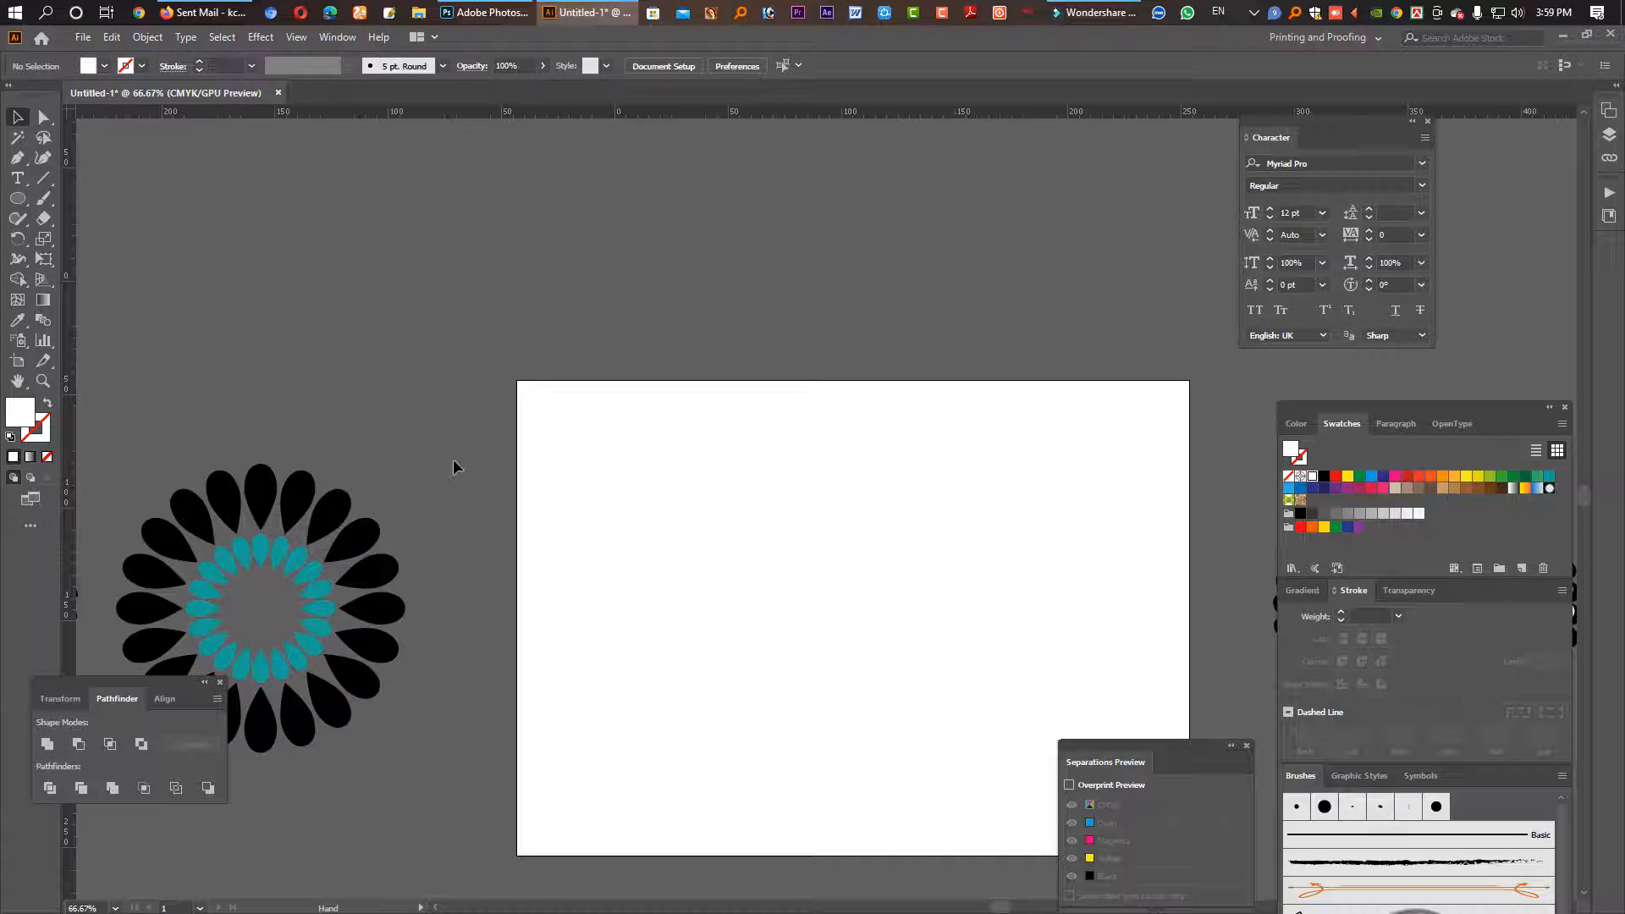
Step: Create a black circle about 73.9 mm in diameter on the artboard and place an overlapping copy to its right at the same height
click(18, 200)
click(92, 239)
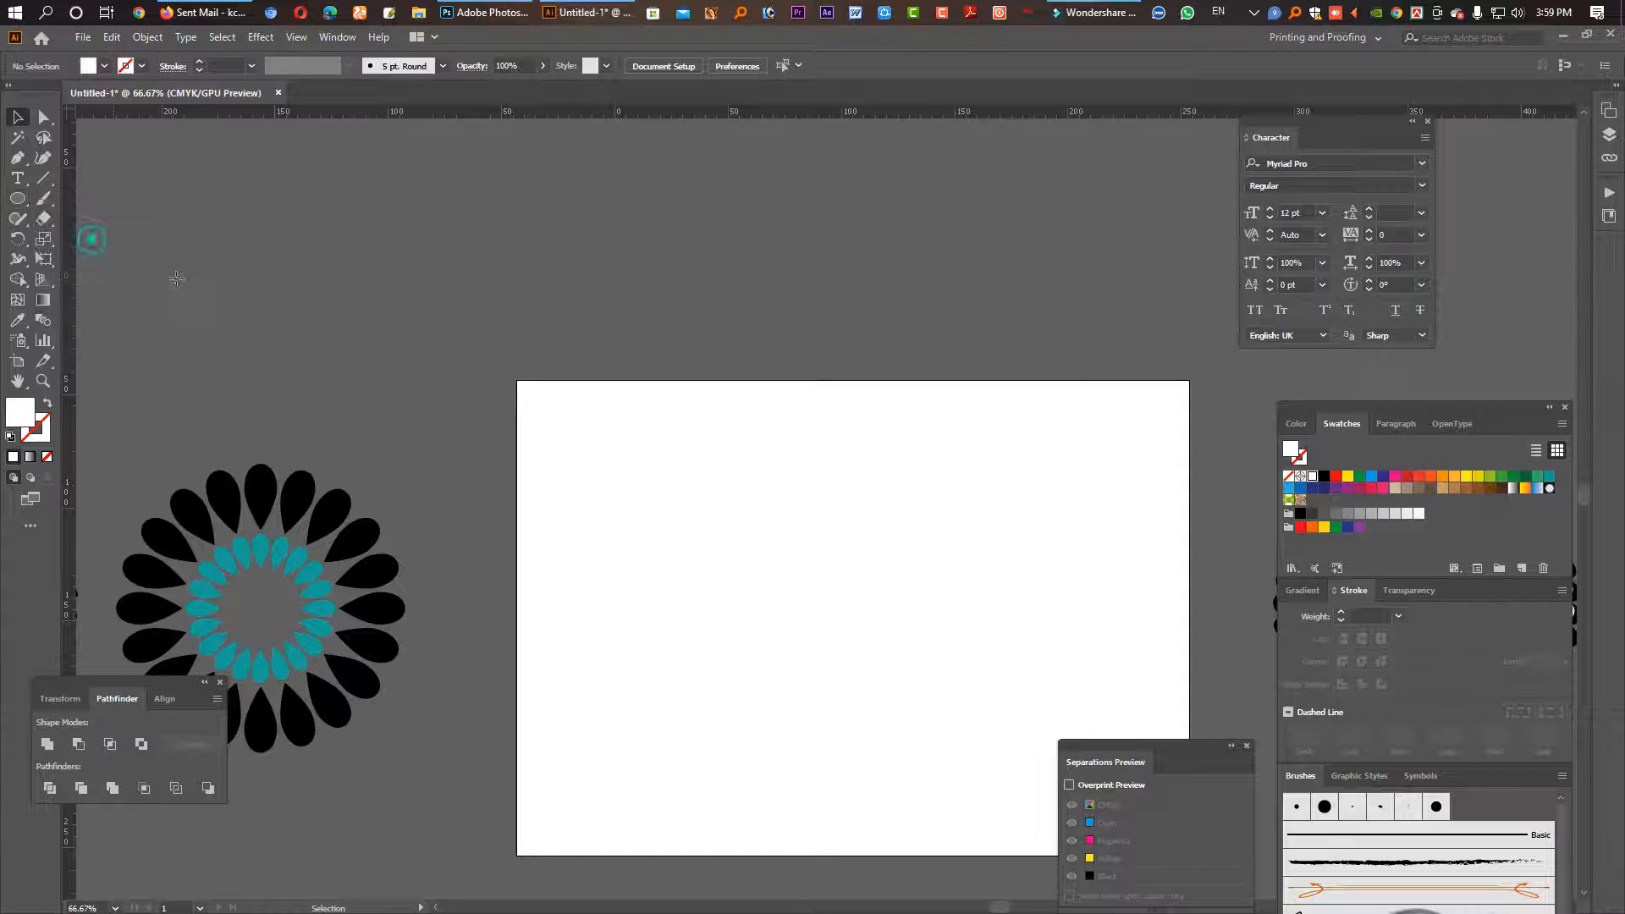
drag(776, 548, 861, 632)
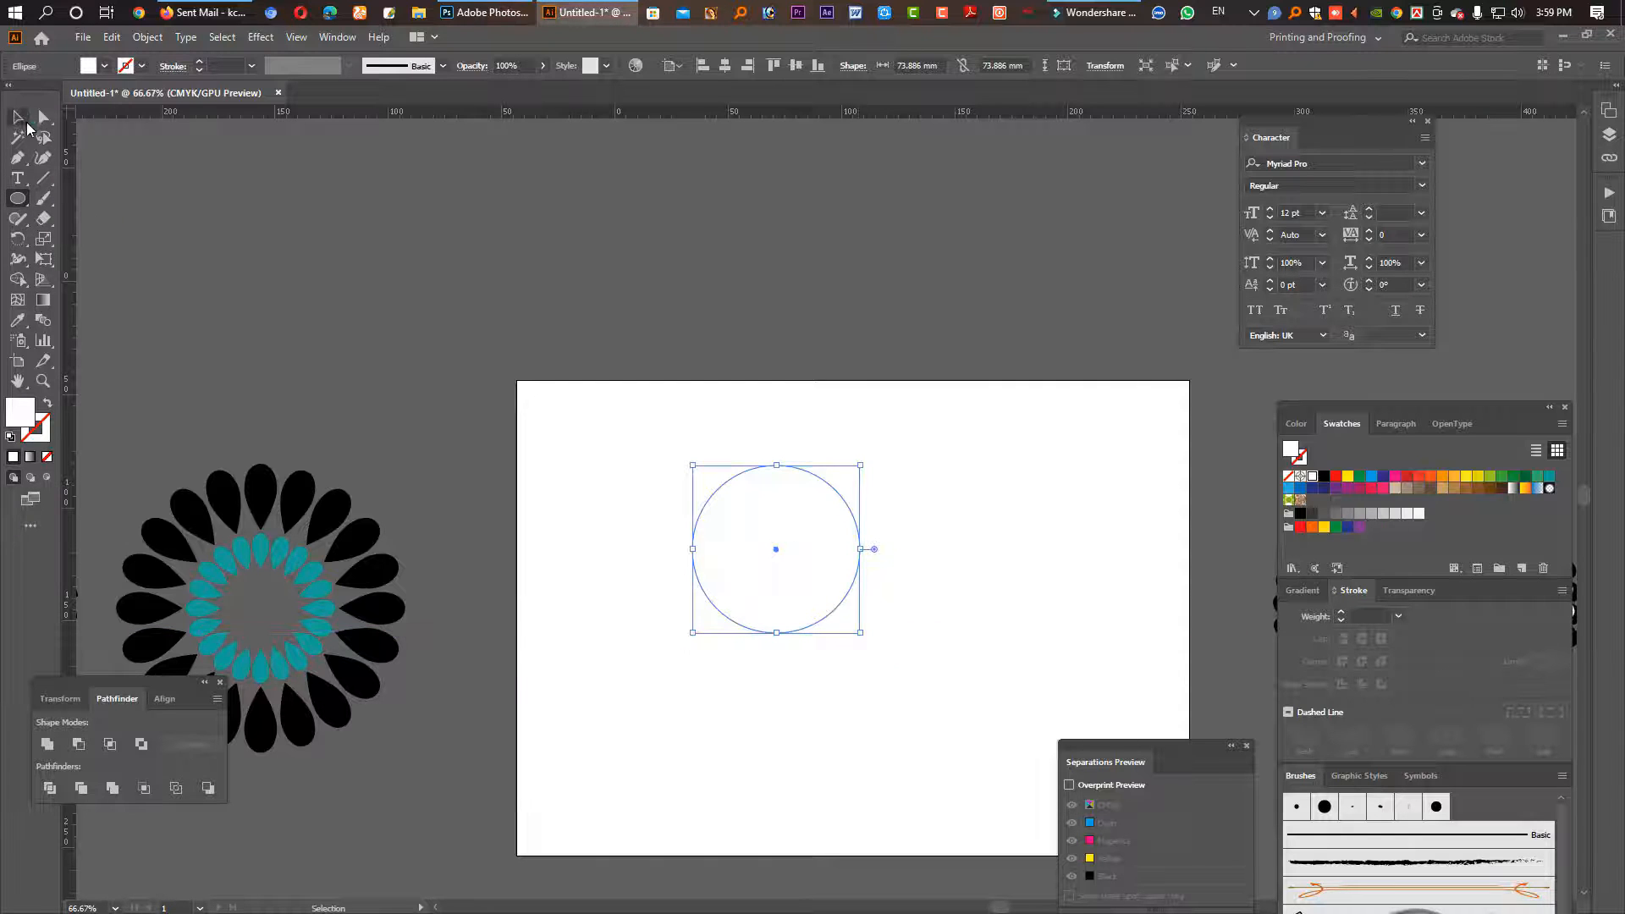
click(24, 117)
drag(837, 544, 532, 495)
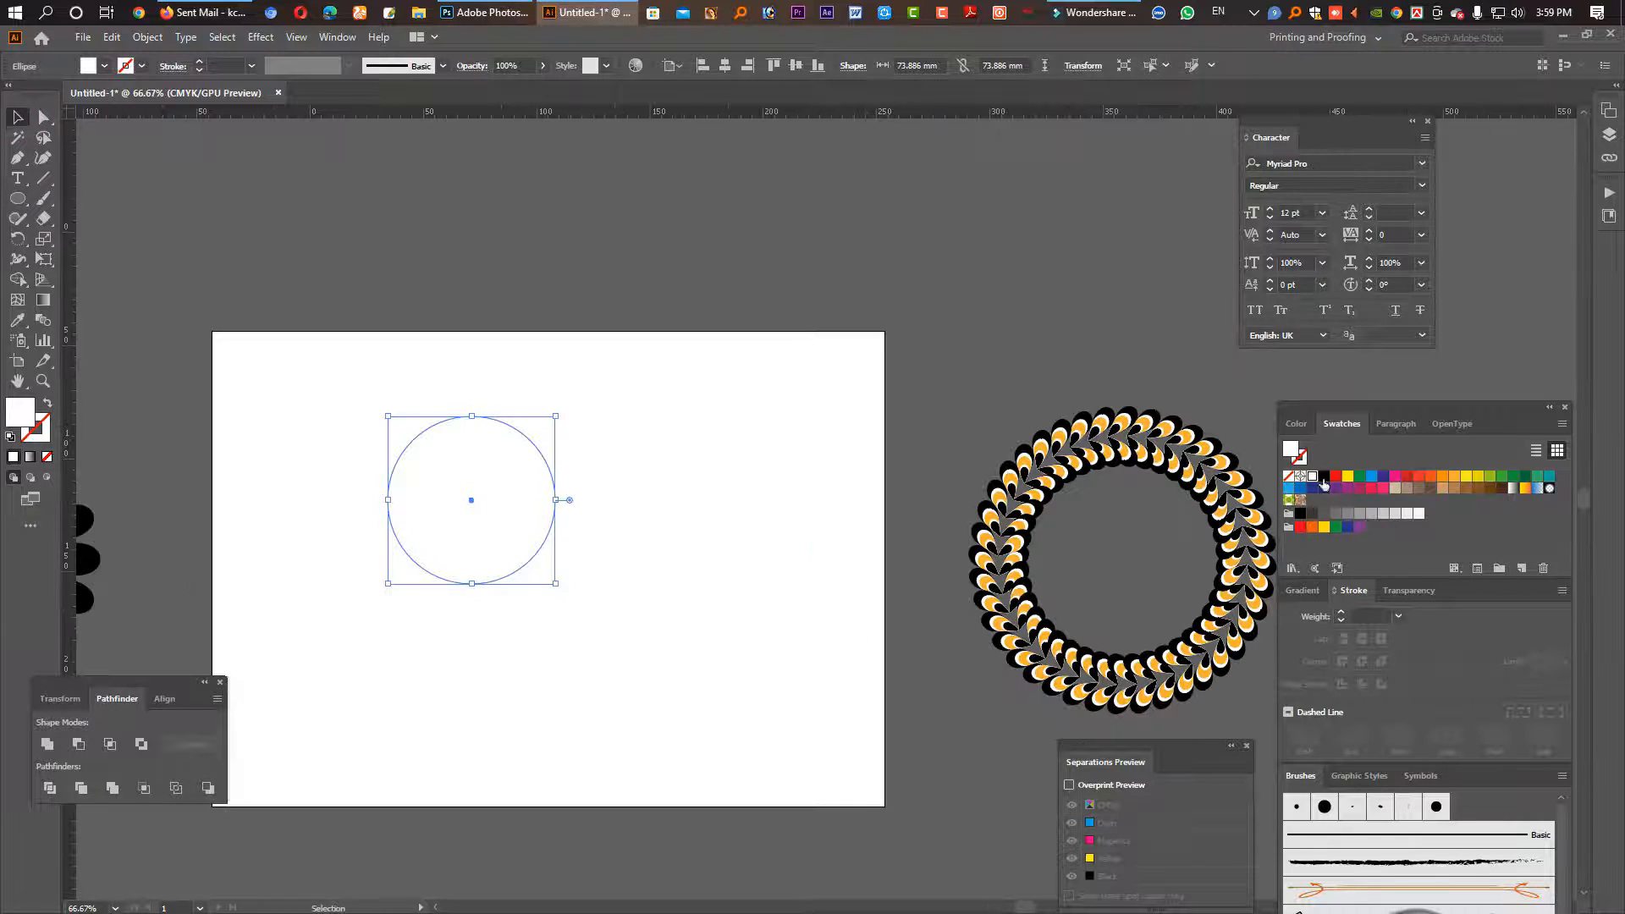
drag(1323, 480, 616, 535)
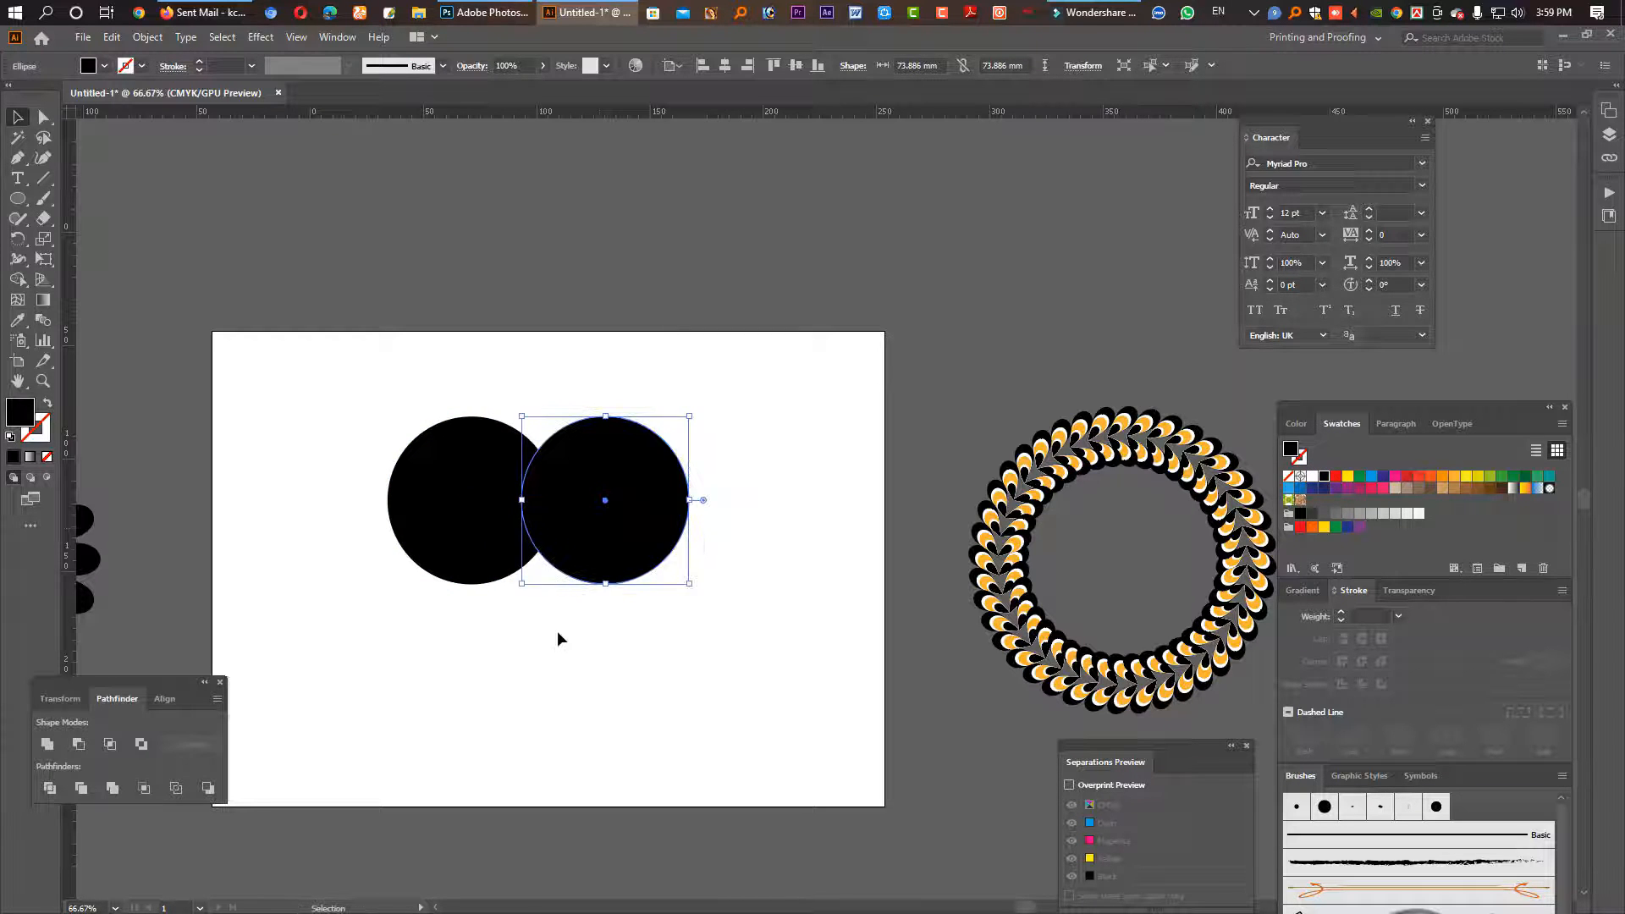
Step: Intersect the two black circles so that only their overlapping leaf shape is kept
drag(556, 632, 494, 461)
drag(575, 492, 743, 645)
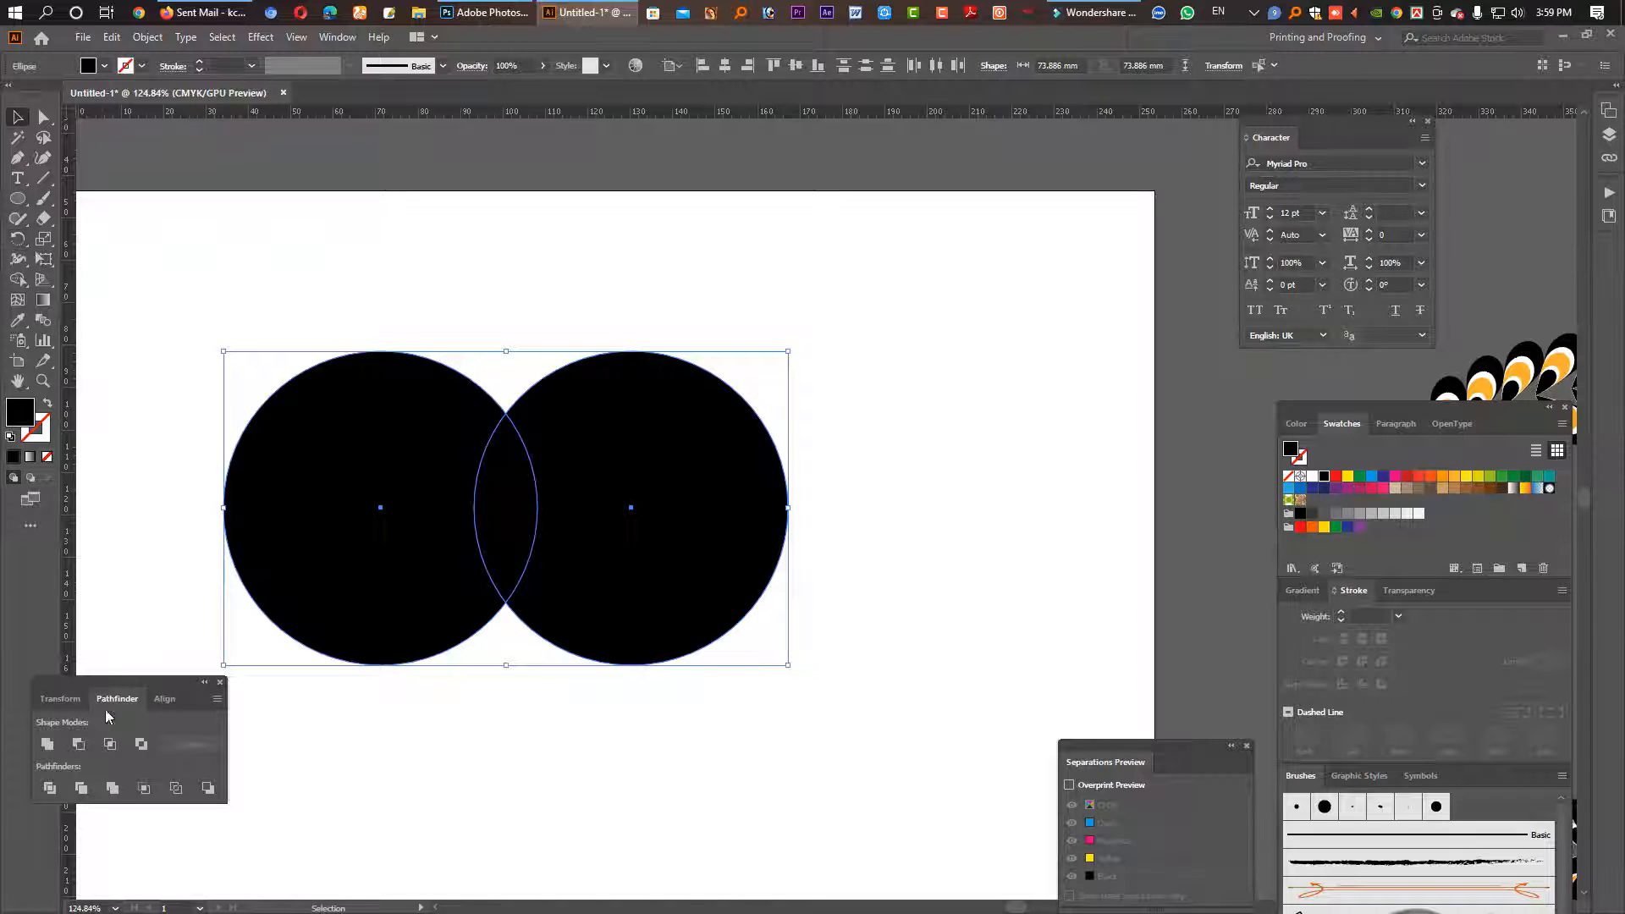
click(110, 744)
key(z)
drag(531, 488, 756, 654)
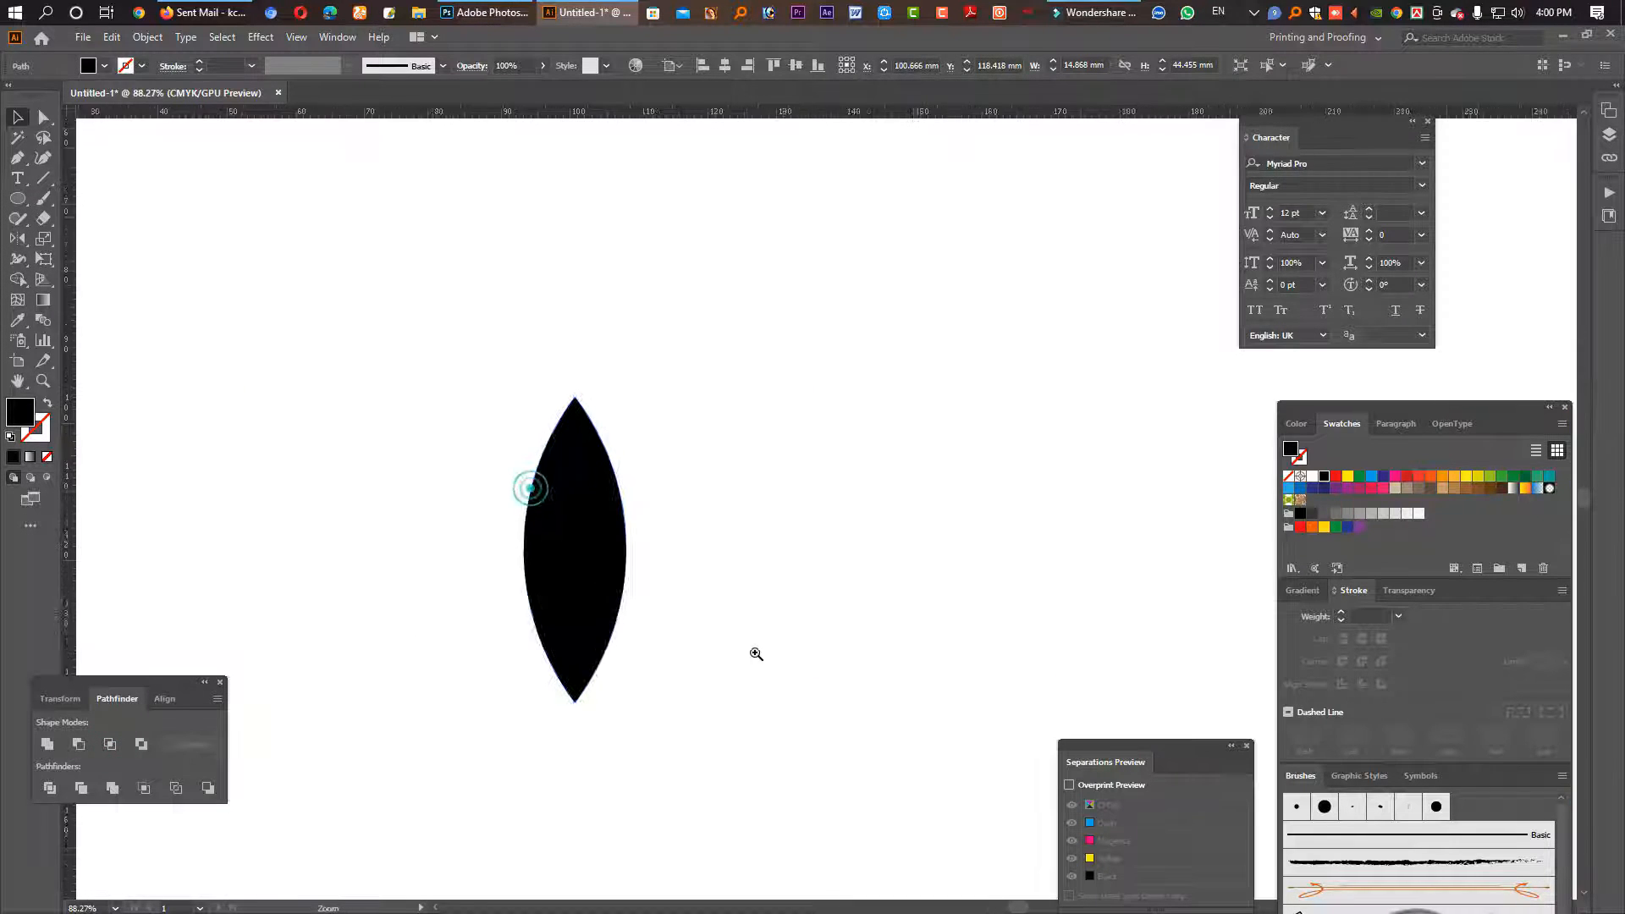
click(747, 634)
Step: Add two smaller concentric copies inside the leaf: a white one about 10.8 mm wide and a black one about 6.5 mm wide
click(570, 584)
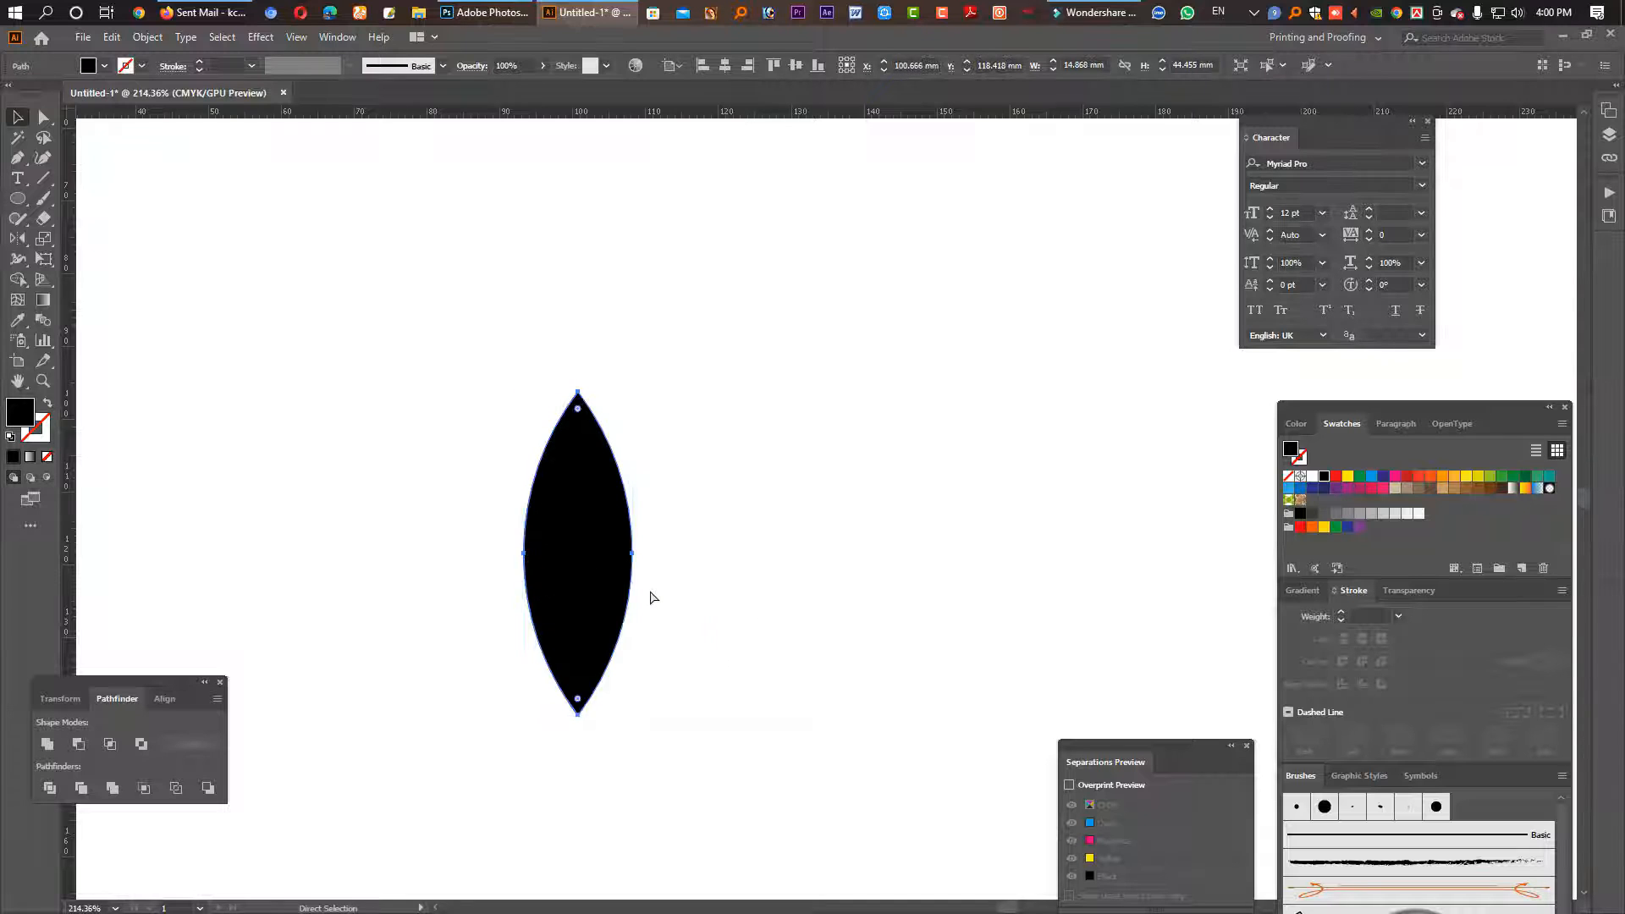
key(v)
drag(580, 395, 673, 481)
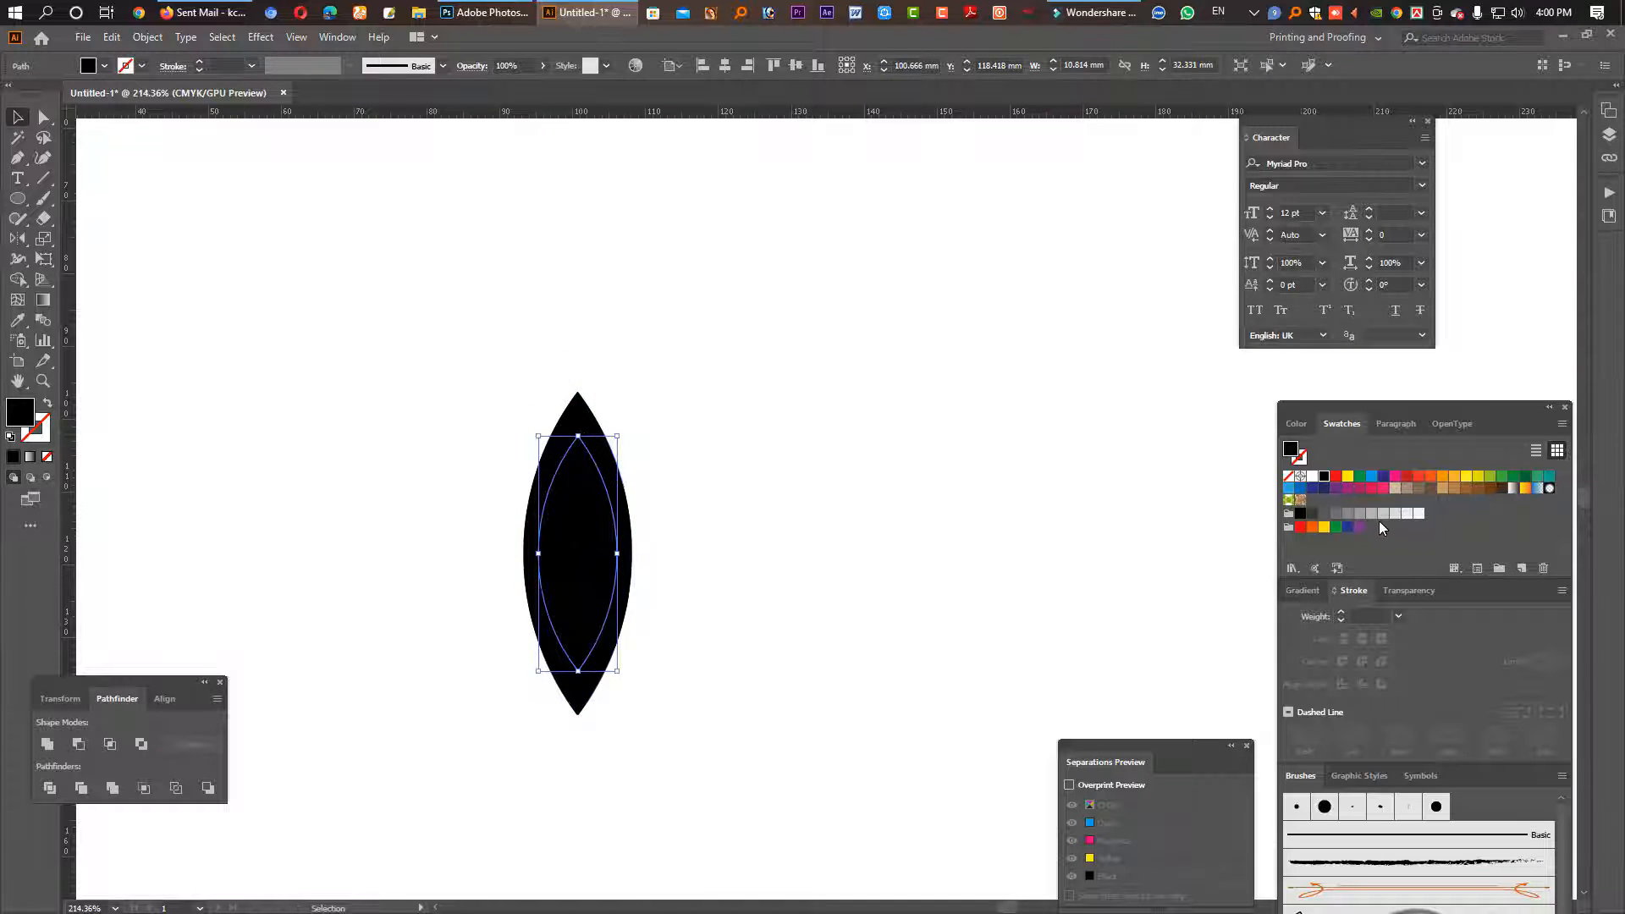
click(1311, 477)
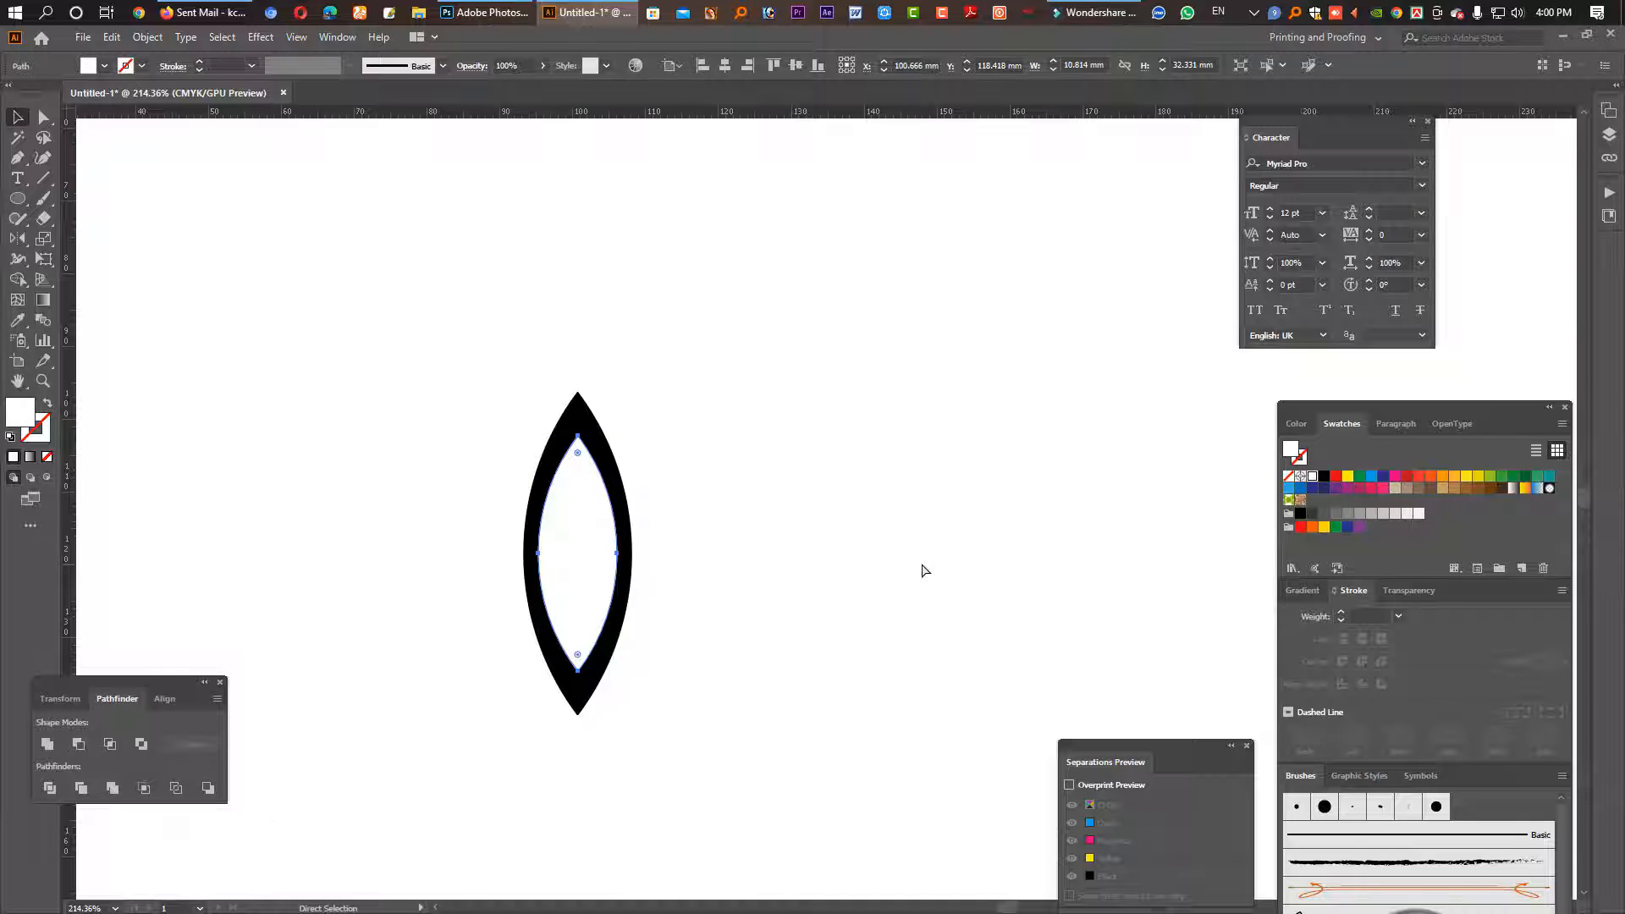
key(v)
drag(578, 435, 578, 487)
click(1324, 476)
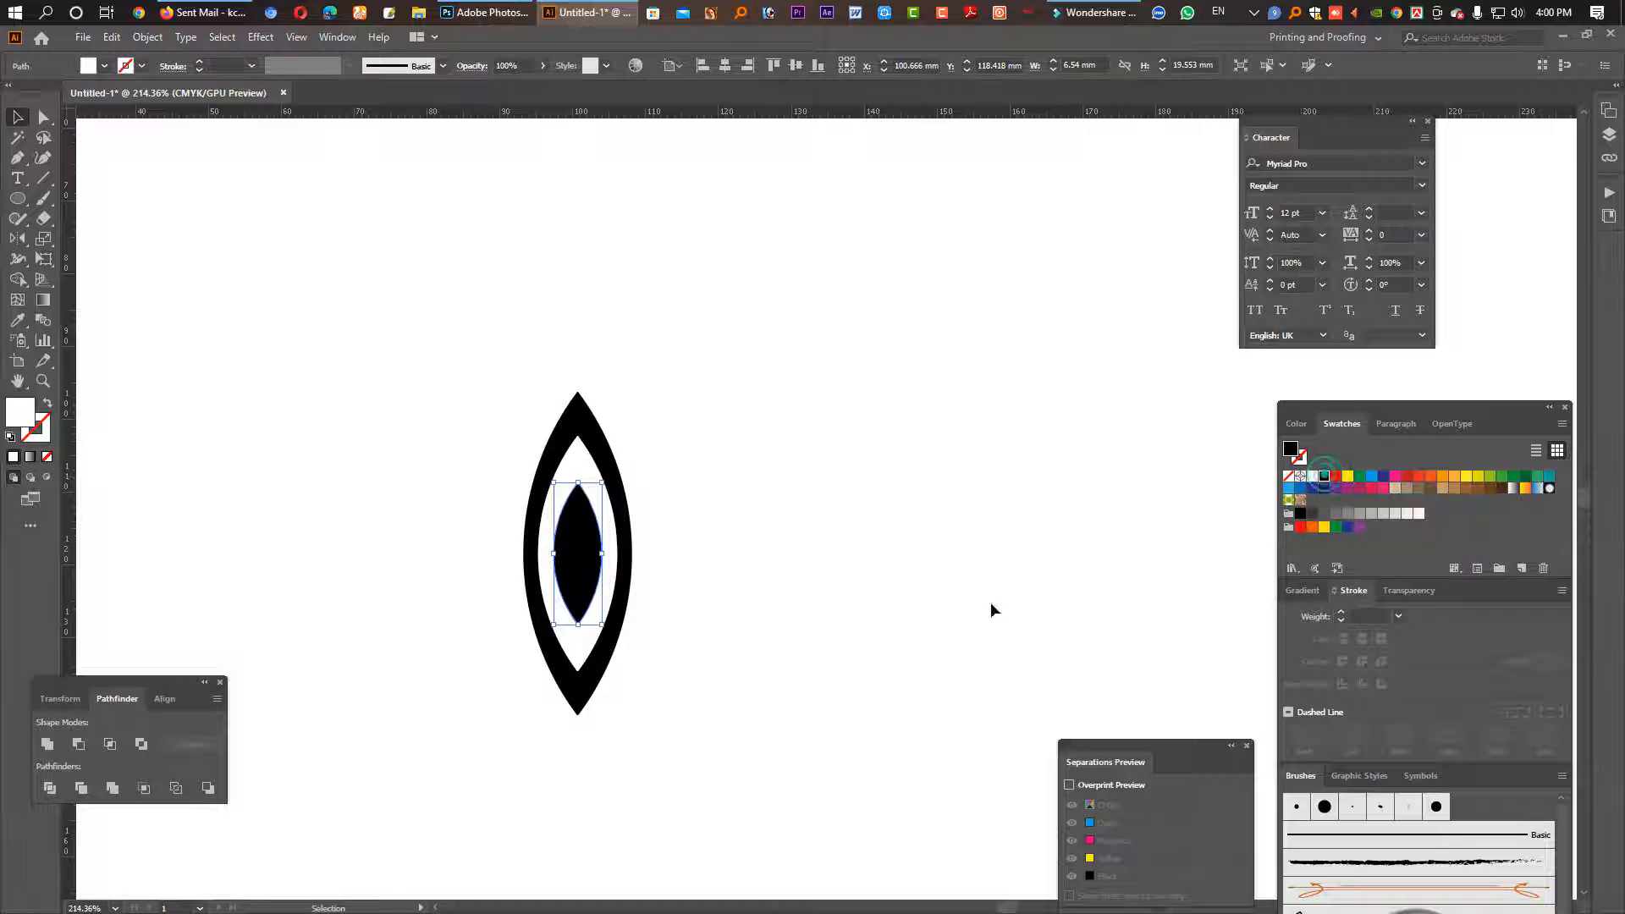
click(900, 642)
Step: Select all layers of the leaf and rotate them 45 degrees
click(728, 788)
drag(438, 484, 673, 599)
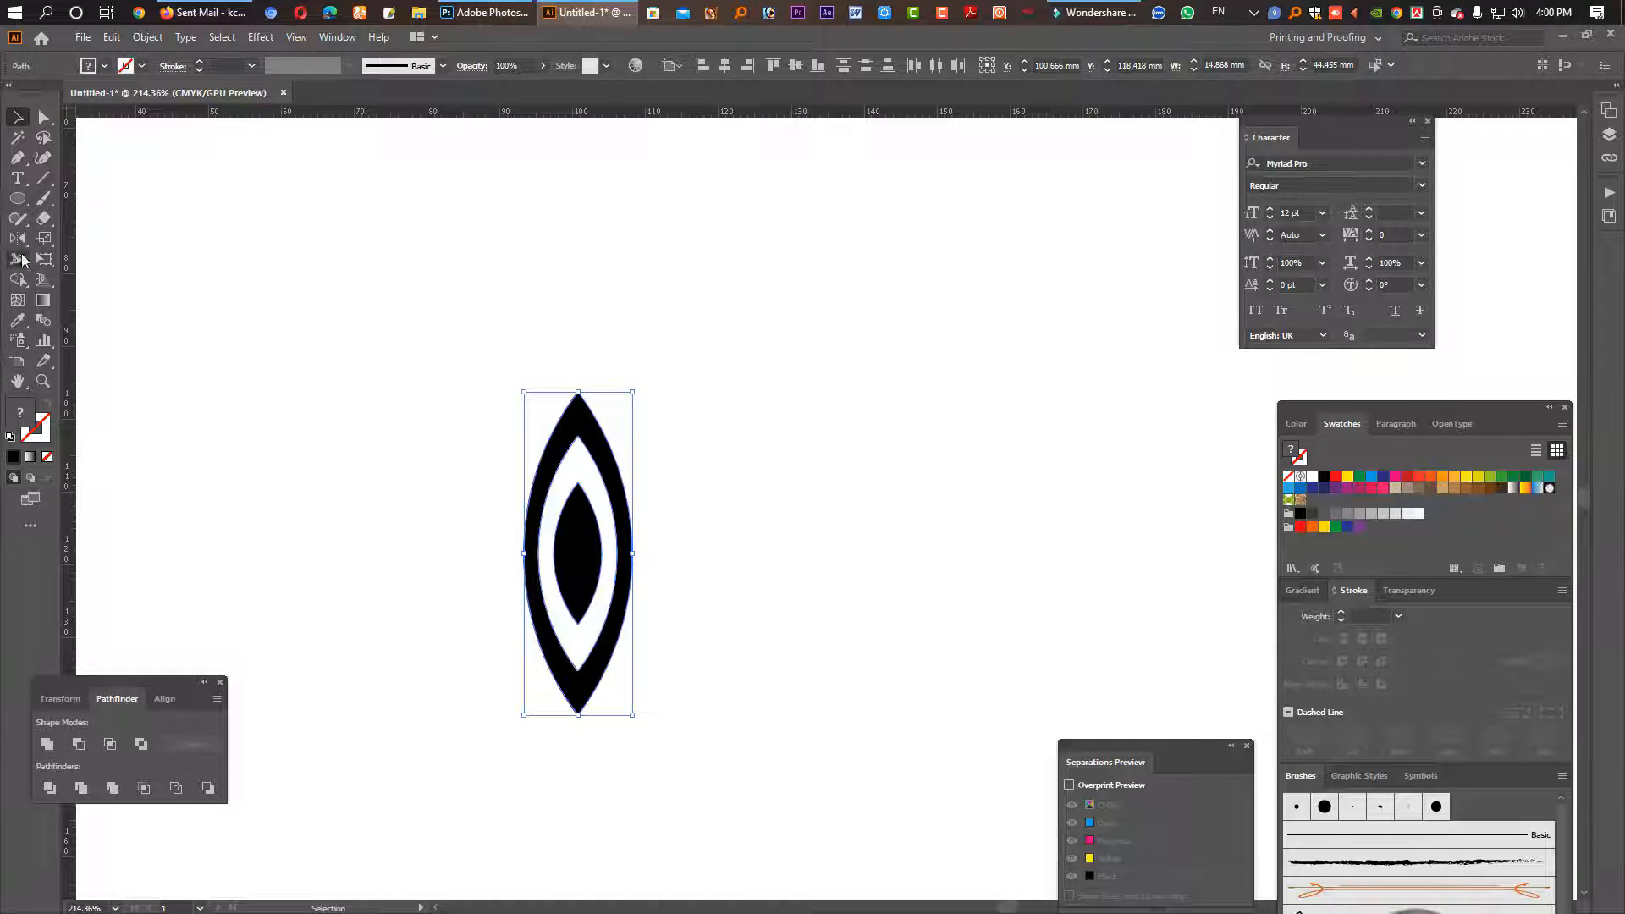
drag(17, 243, 48, 243)
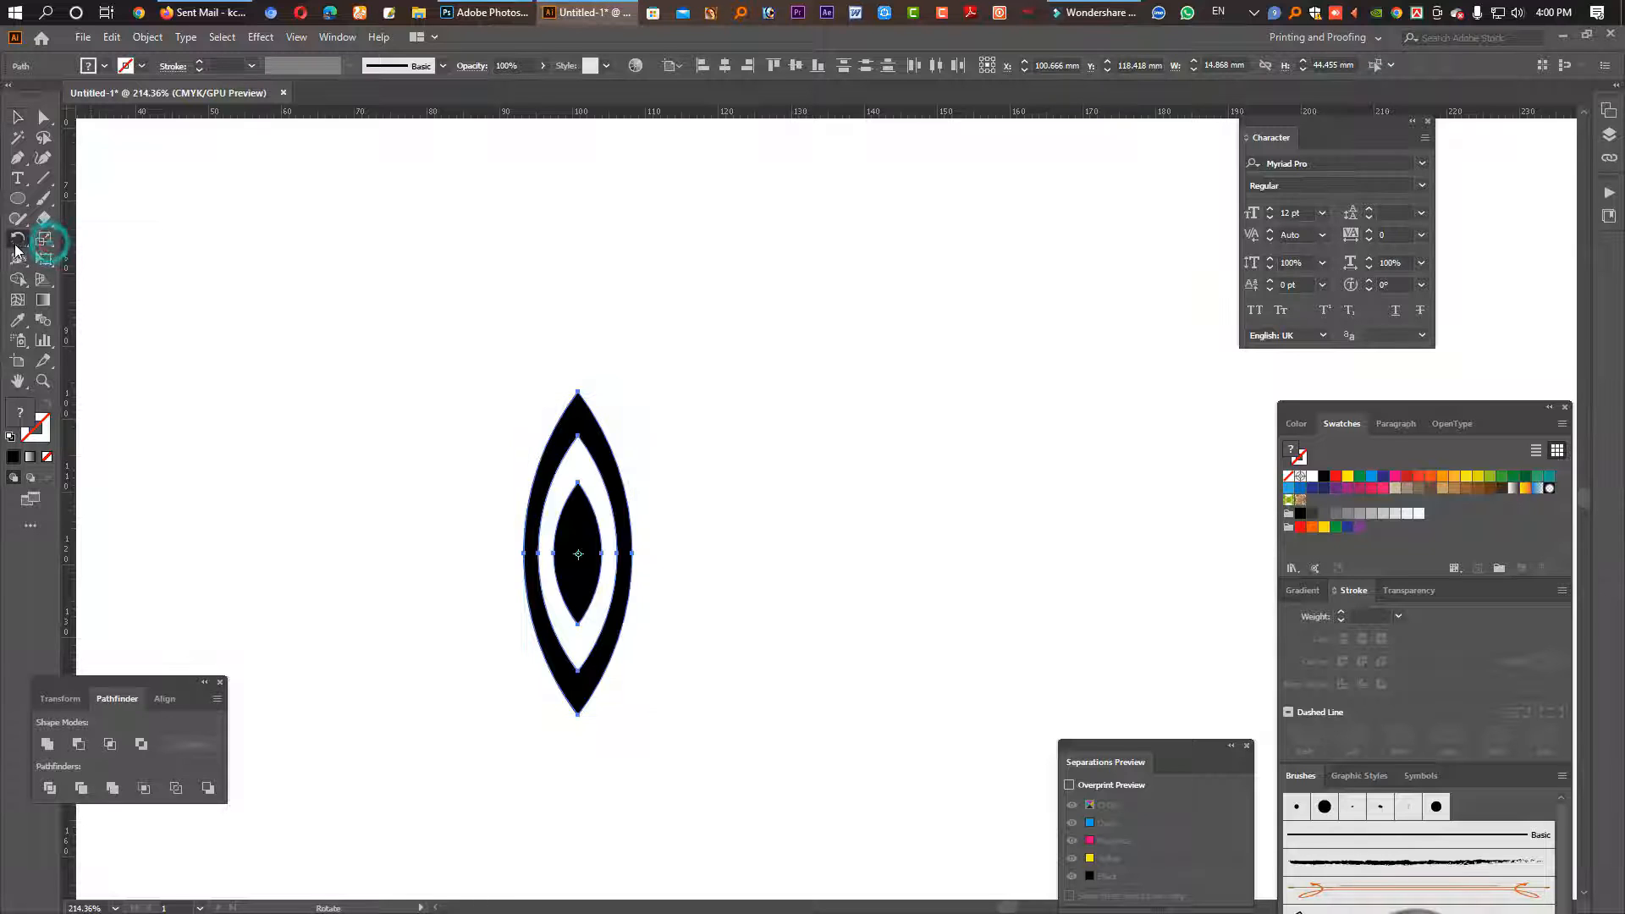
double_click(17, 242)
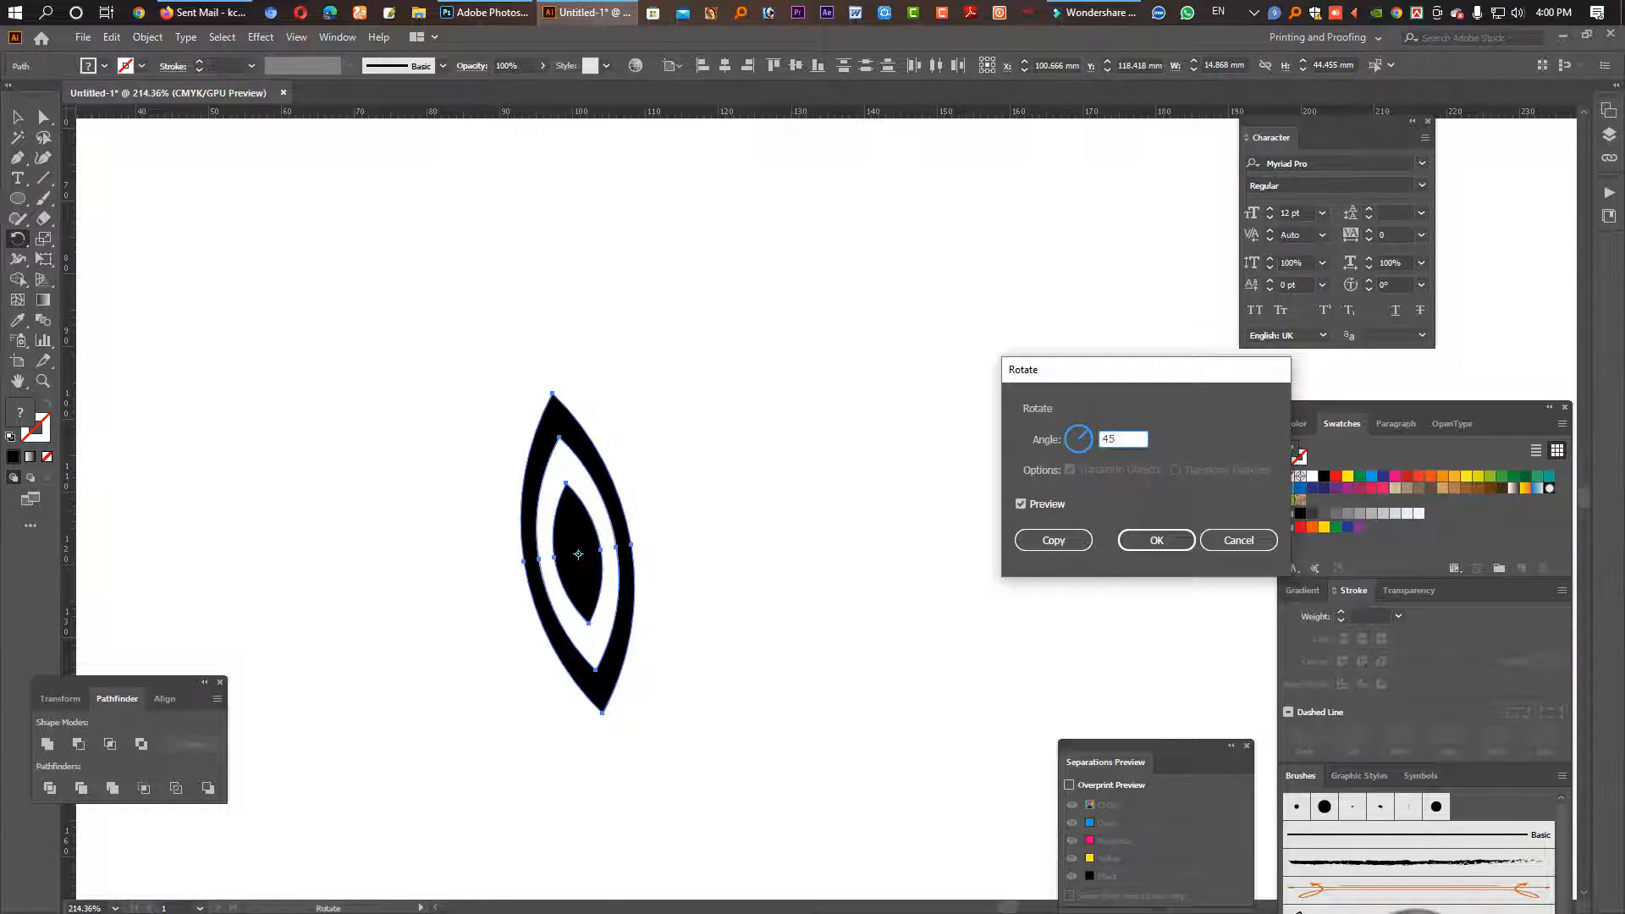
text(45)
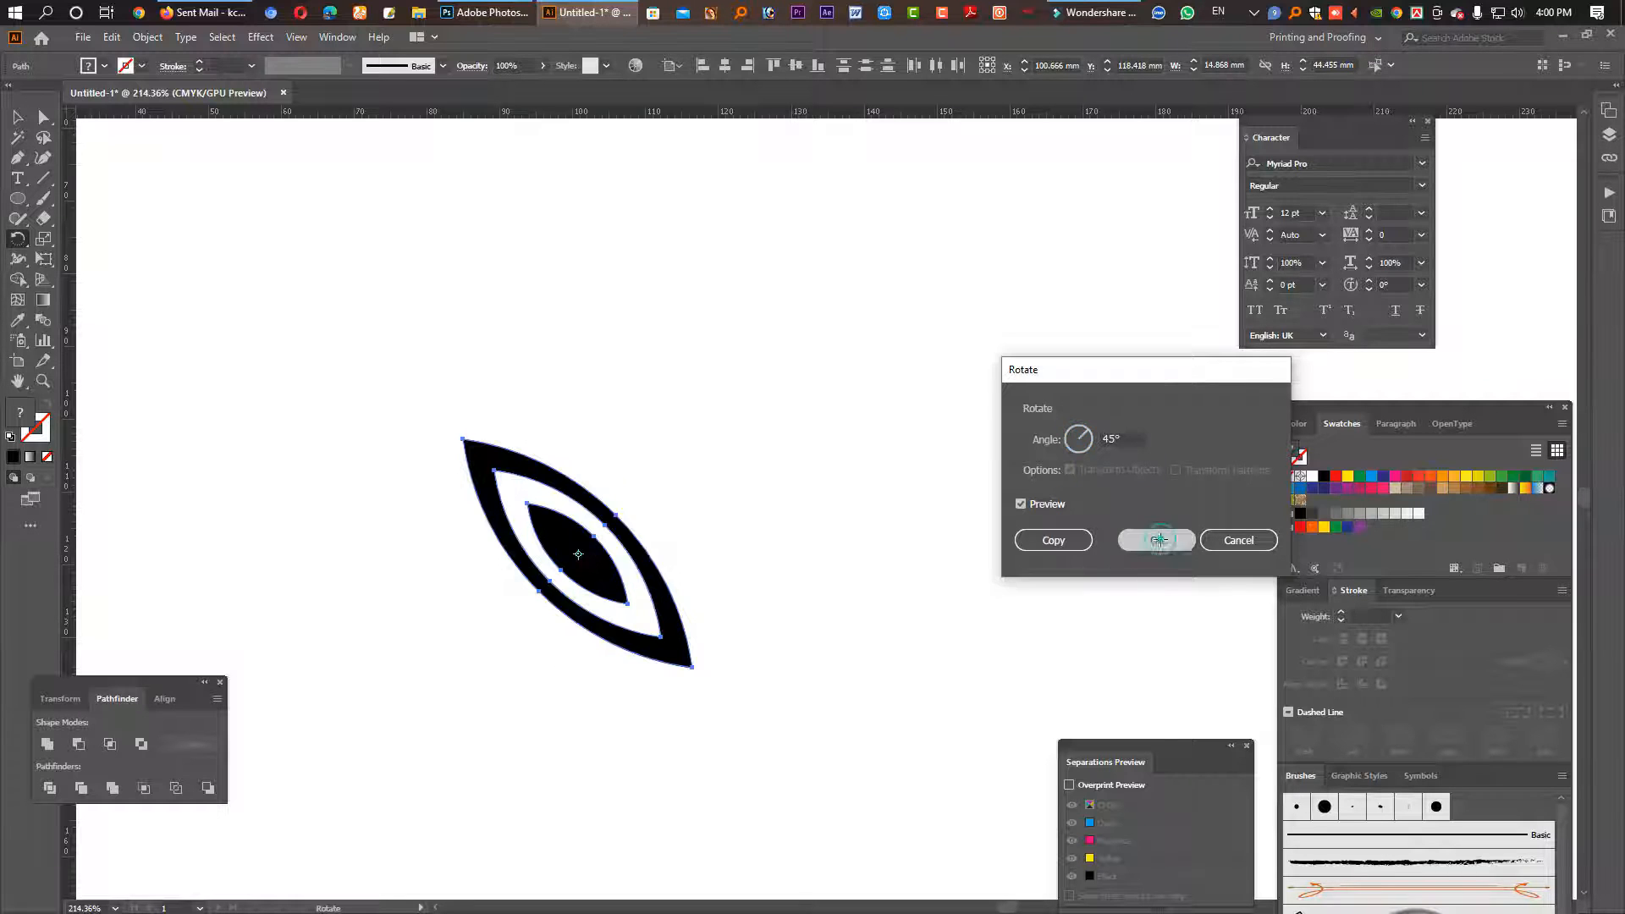
click(1156, 540)
click(16, 117)
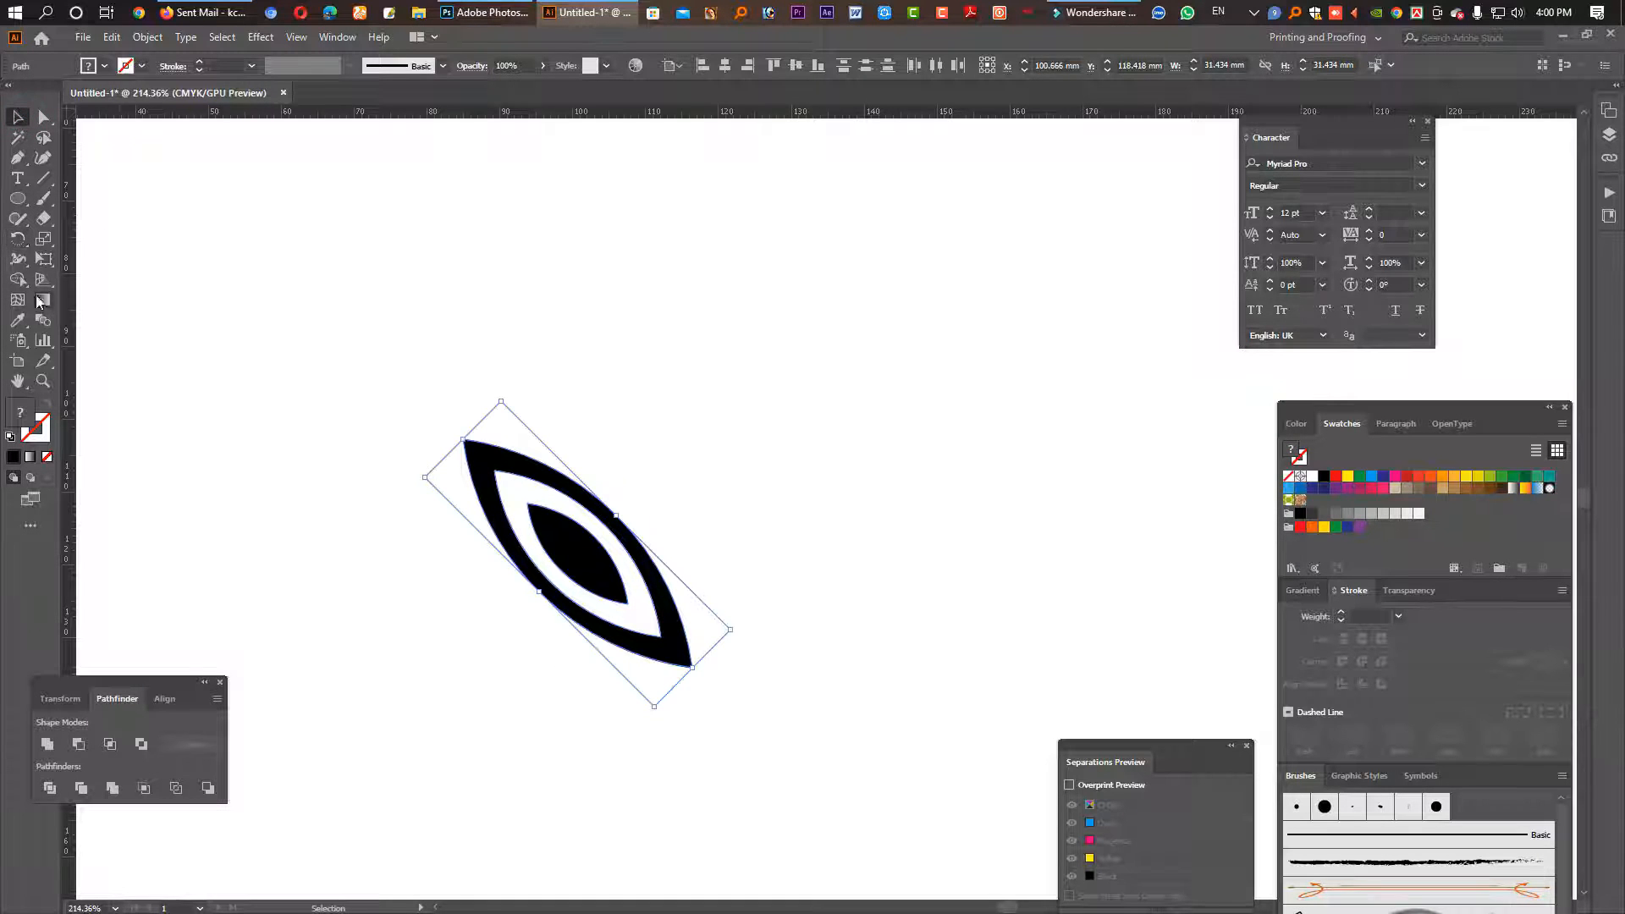
Step: Create a copy of the layered leaf reflected across the vertical axis and move it right until the lower tips meet
drag(16, 248, 100, 267)
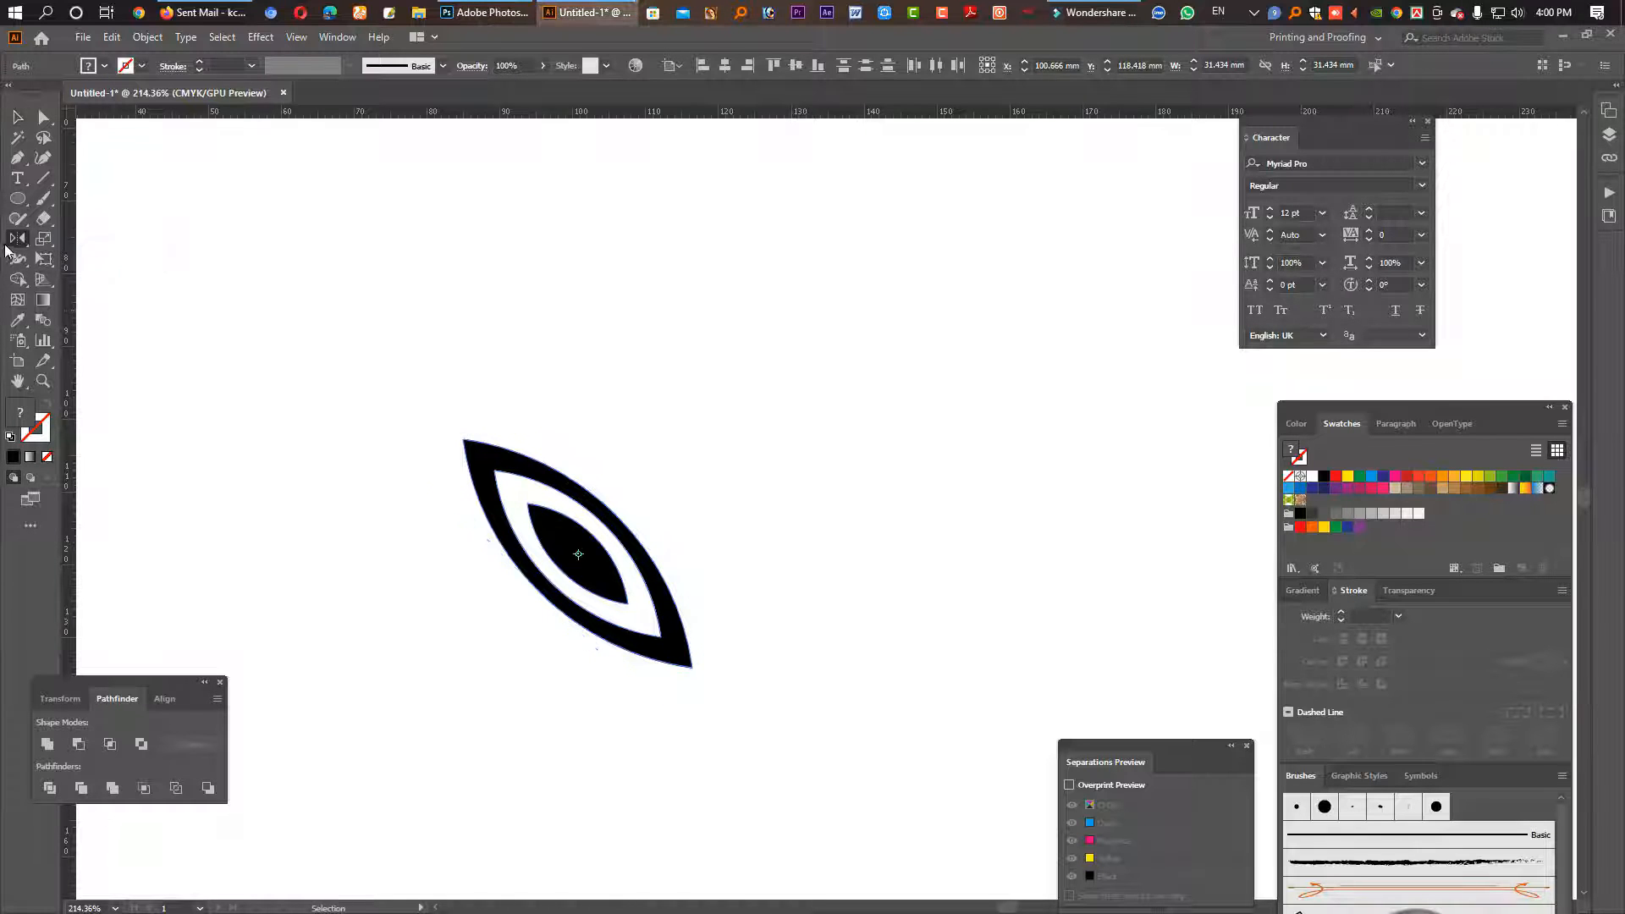
double_click(17, 239)
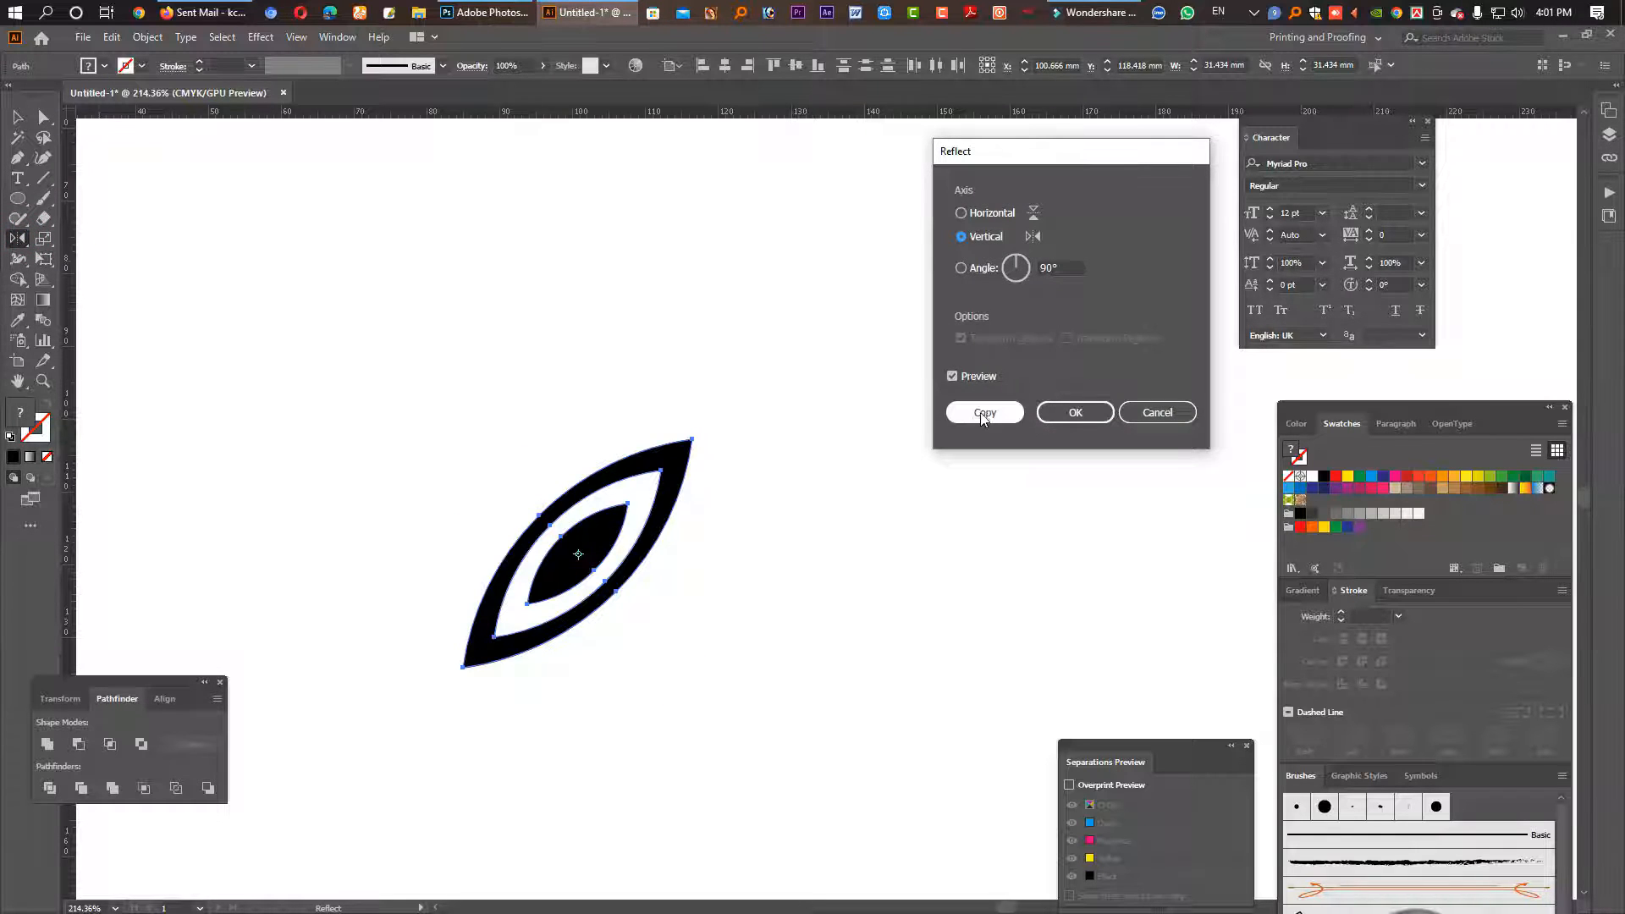
click(983, 412)
click(17, 116)
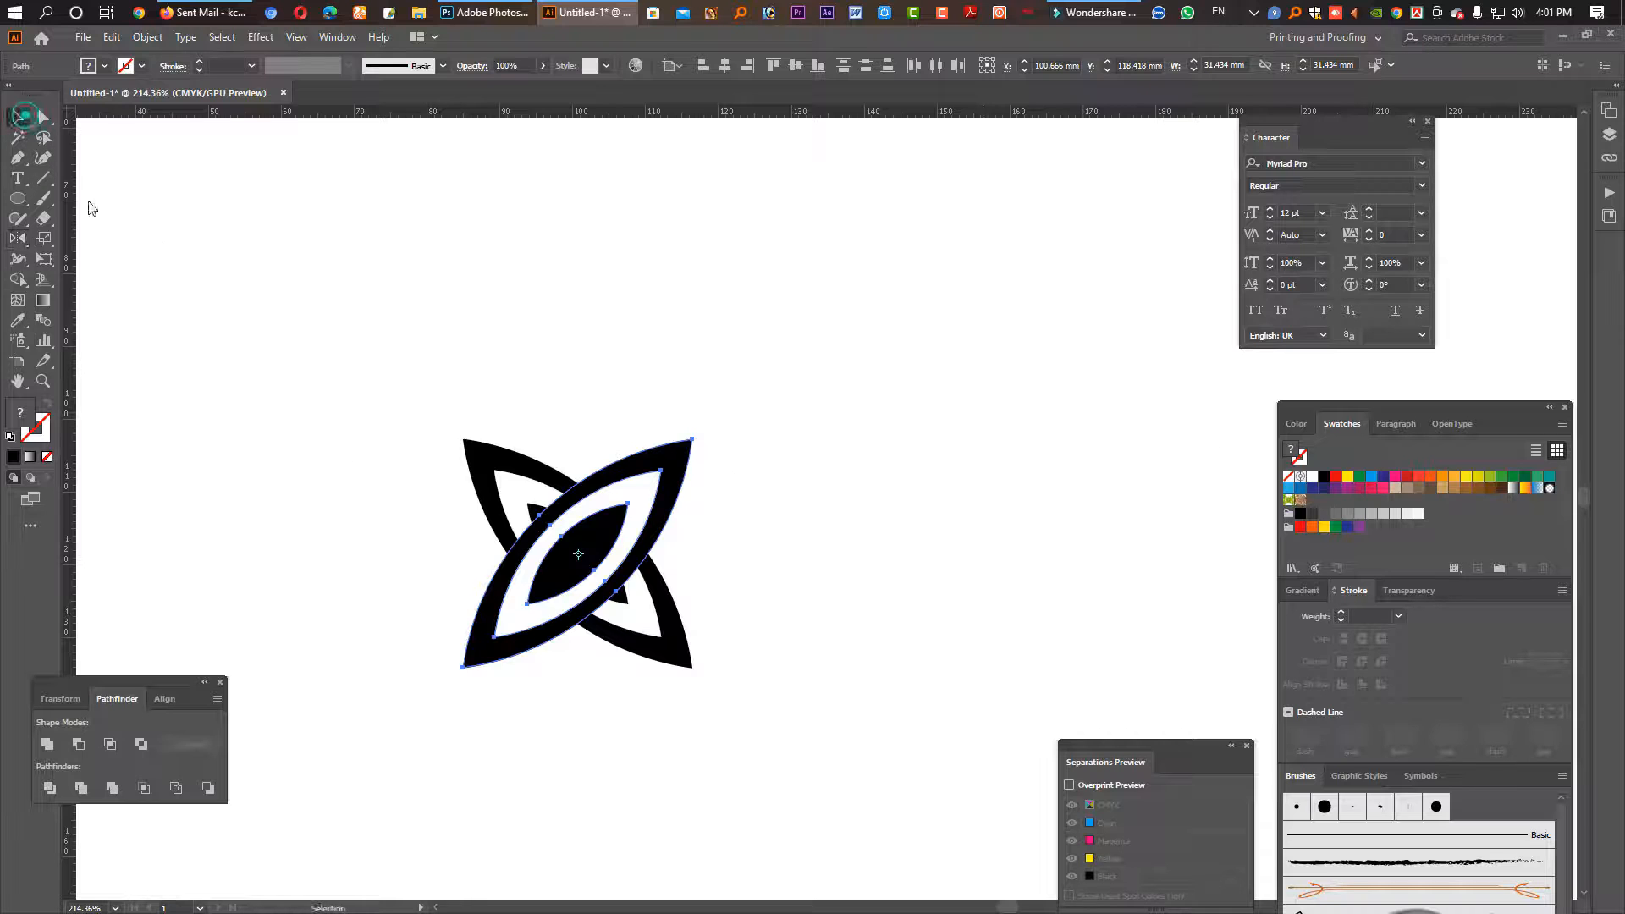
drag(540, 589, 769, 589)
click(781, 707)
click(875, 717)
Step: Scale the leaf pair down to about 41.8 mm wide and move it toward the left edge of the artboard
drag(548, 508, 535, 494)
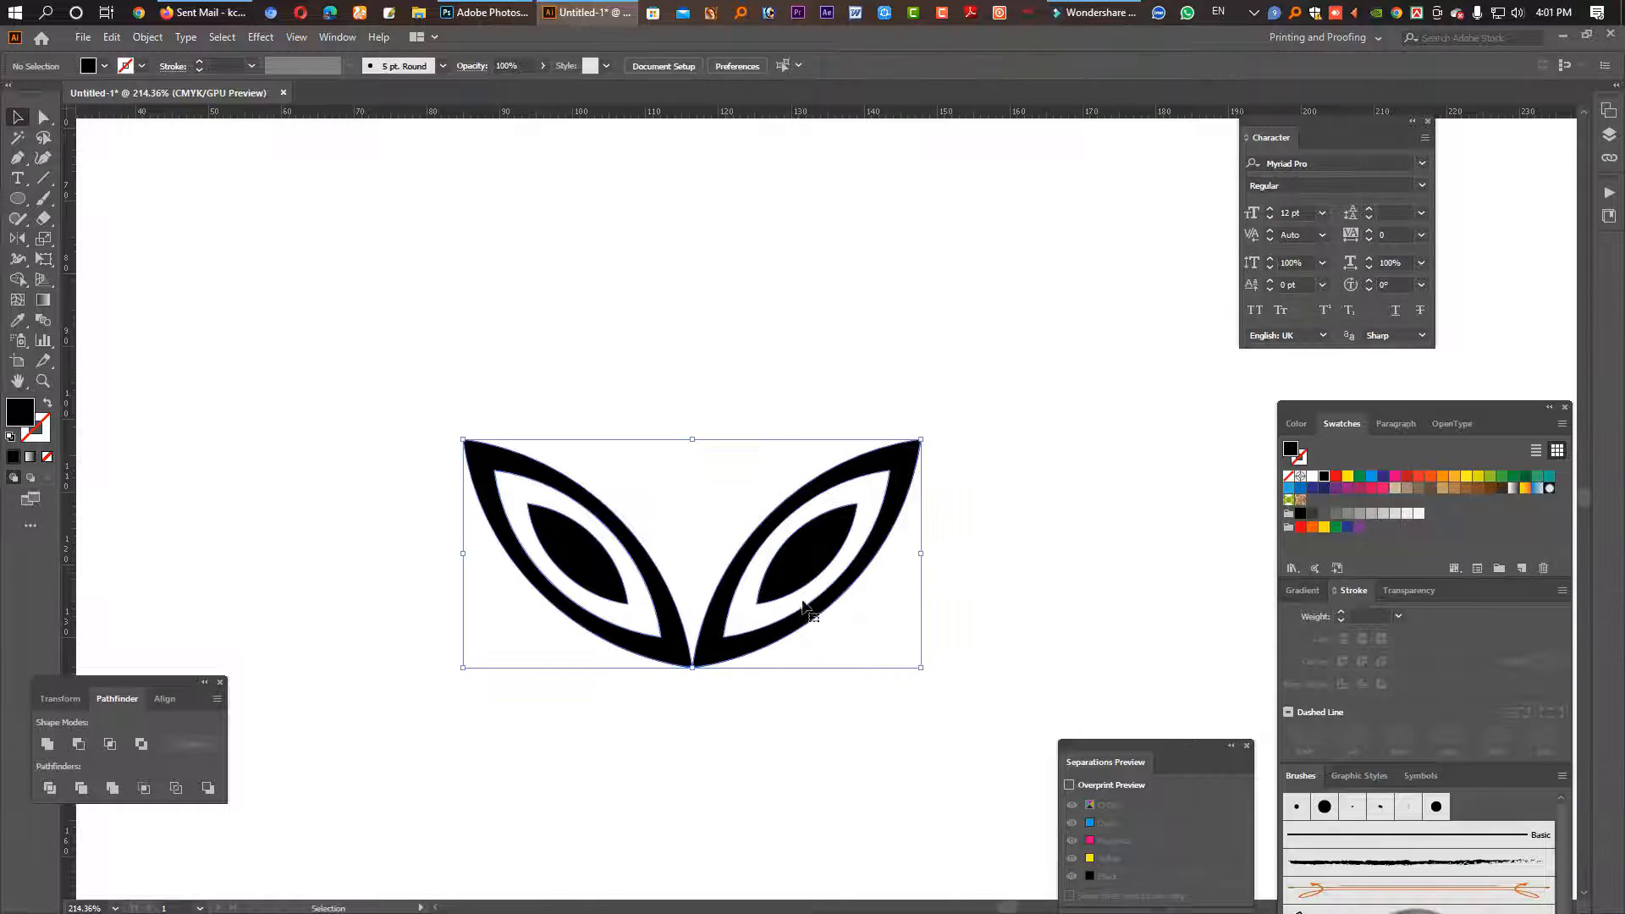
drag(937, 620, 558, 528)
drag(981, 667, 792, 594)
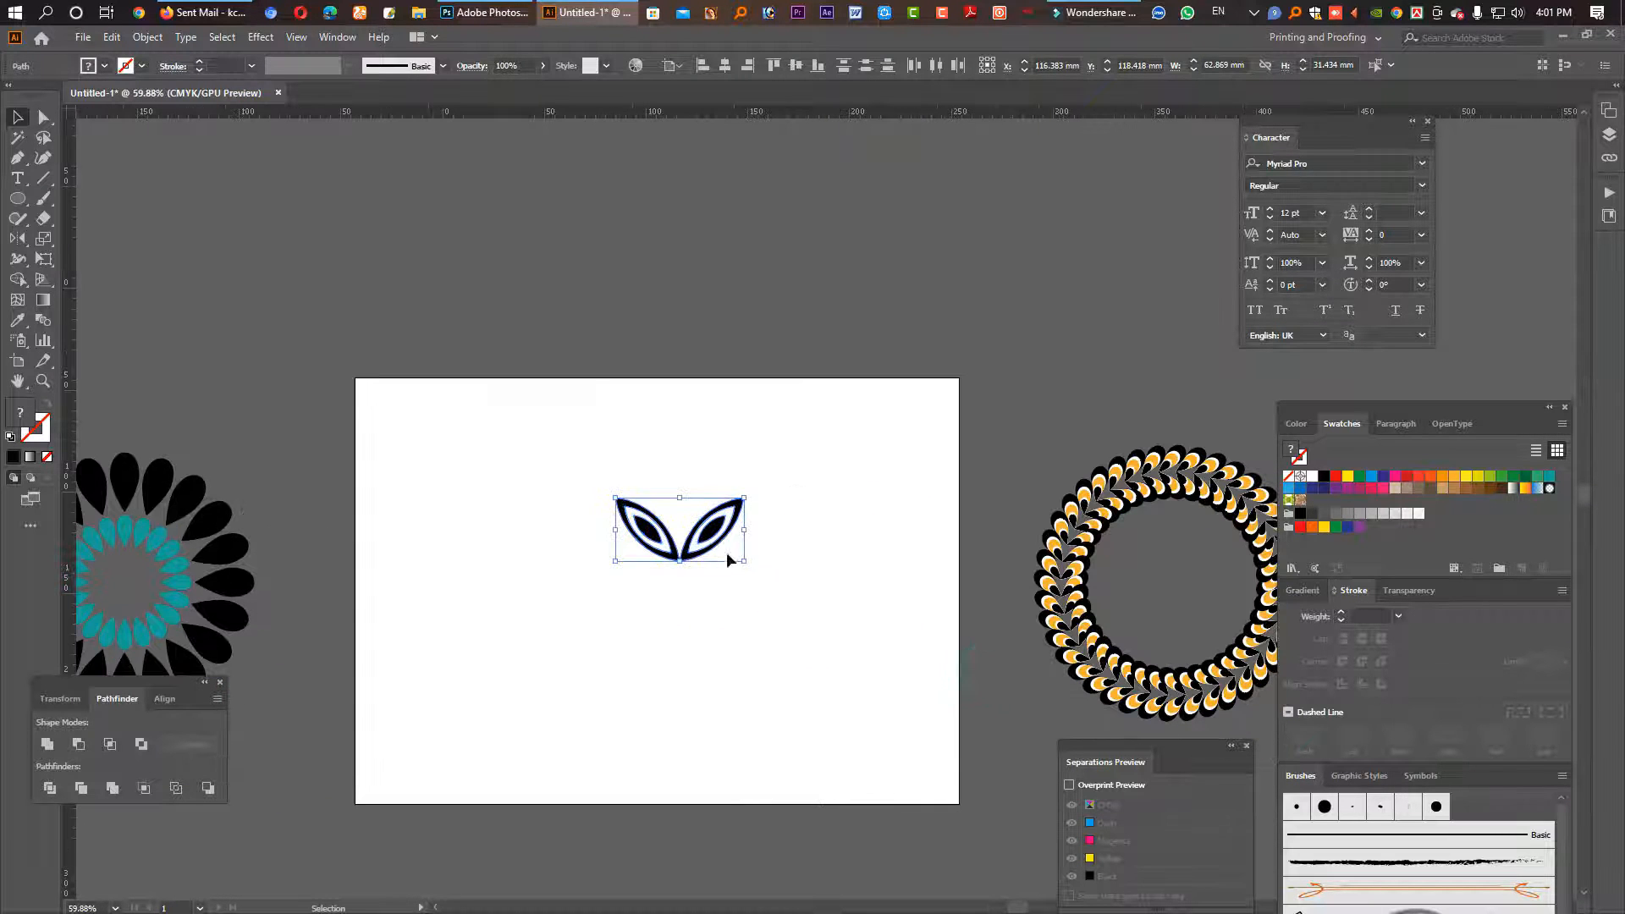
drag(726, 551, 547, 579)
Step: Fill the outer shape of both leaves with orange, trying out red, purple and green first
key(z)
click(538, 546)
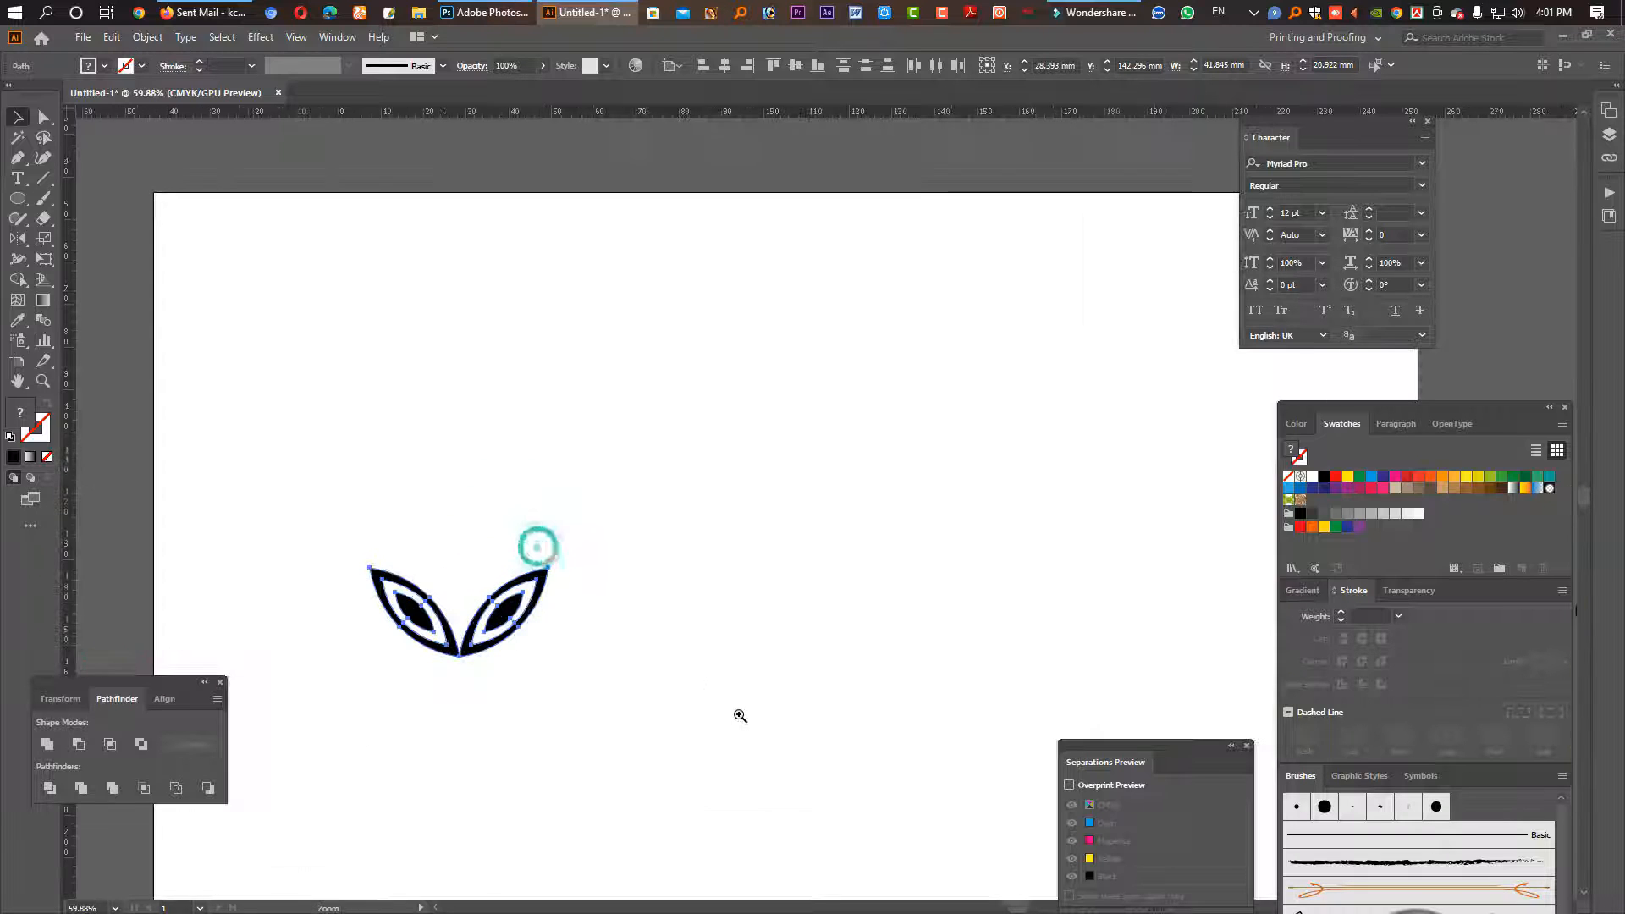
key(v)
click(46, 121)
click(319, 305)
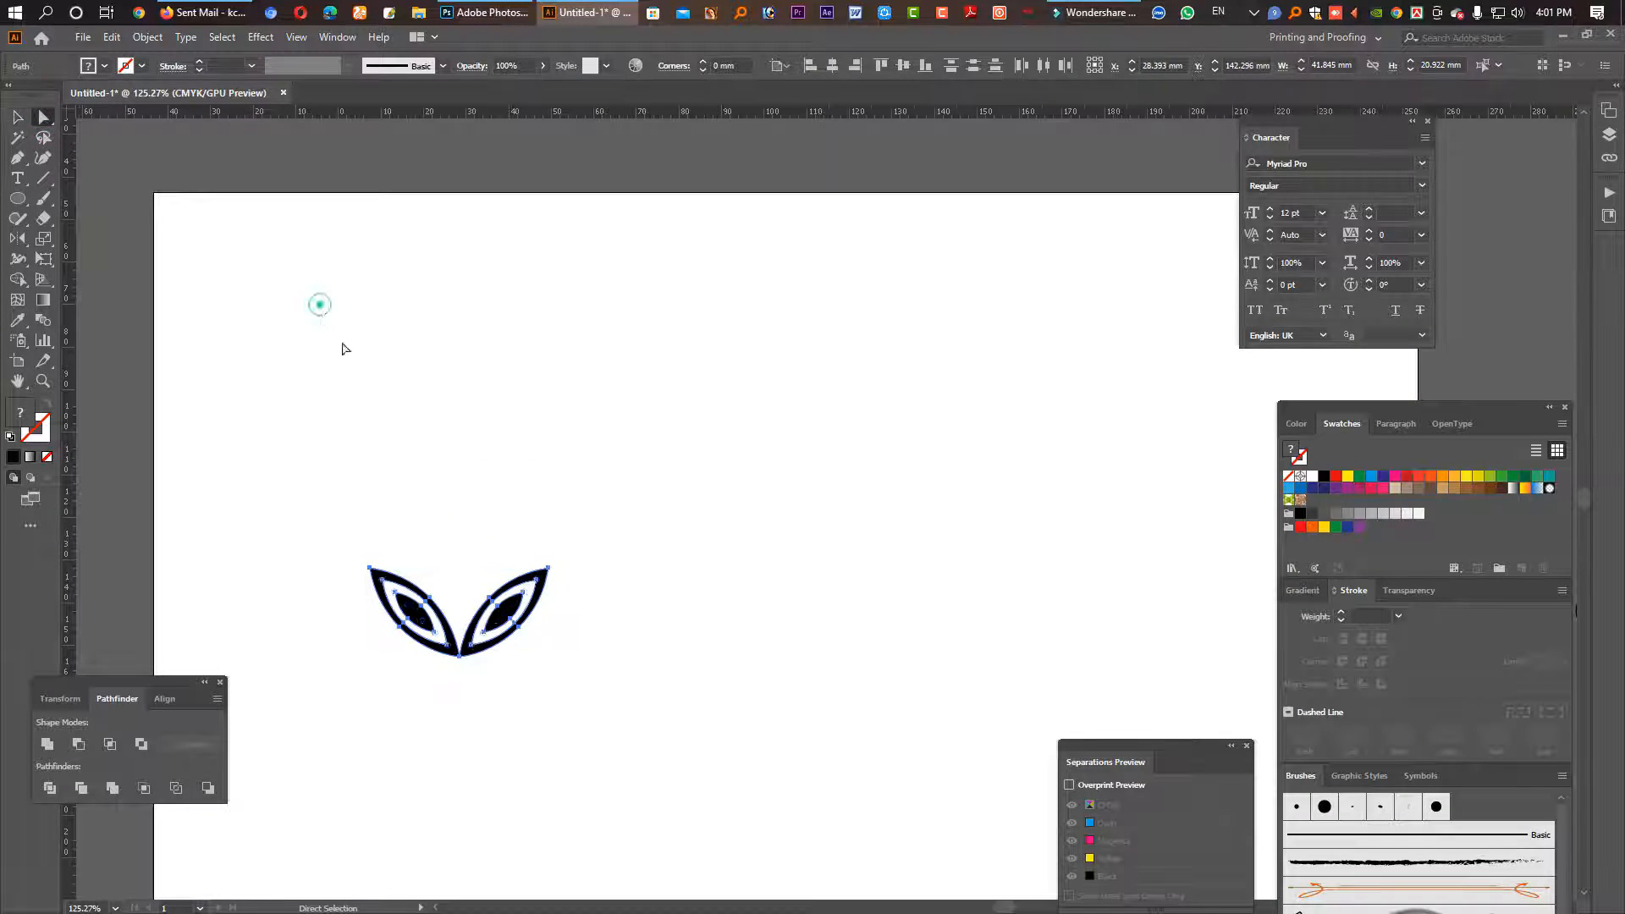
key(ctrl+space)
ctrl+click(446, 551)
click(464, 702)
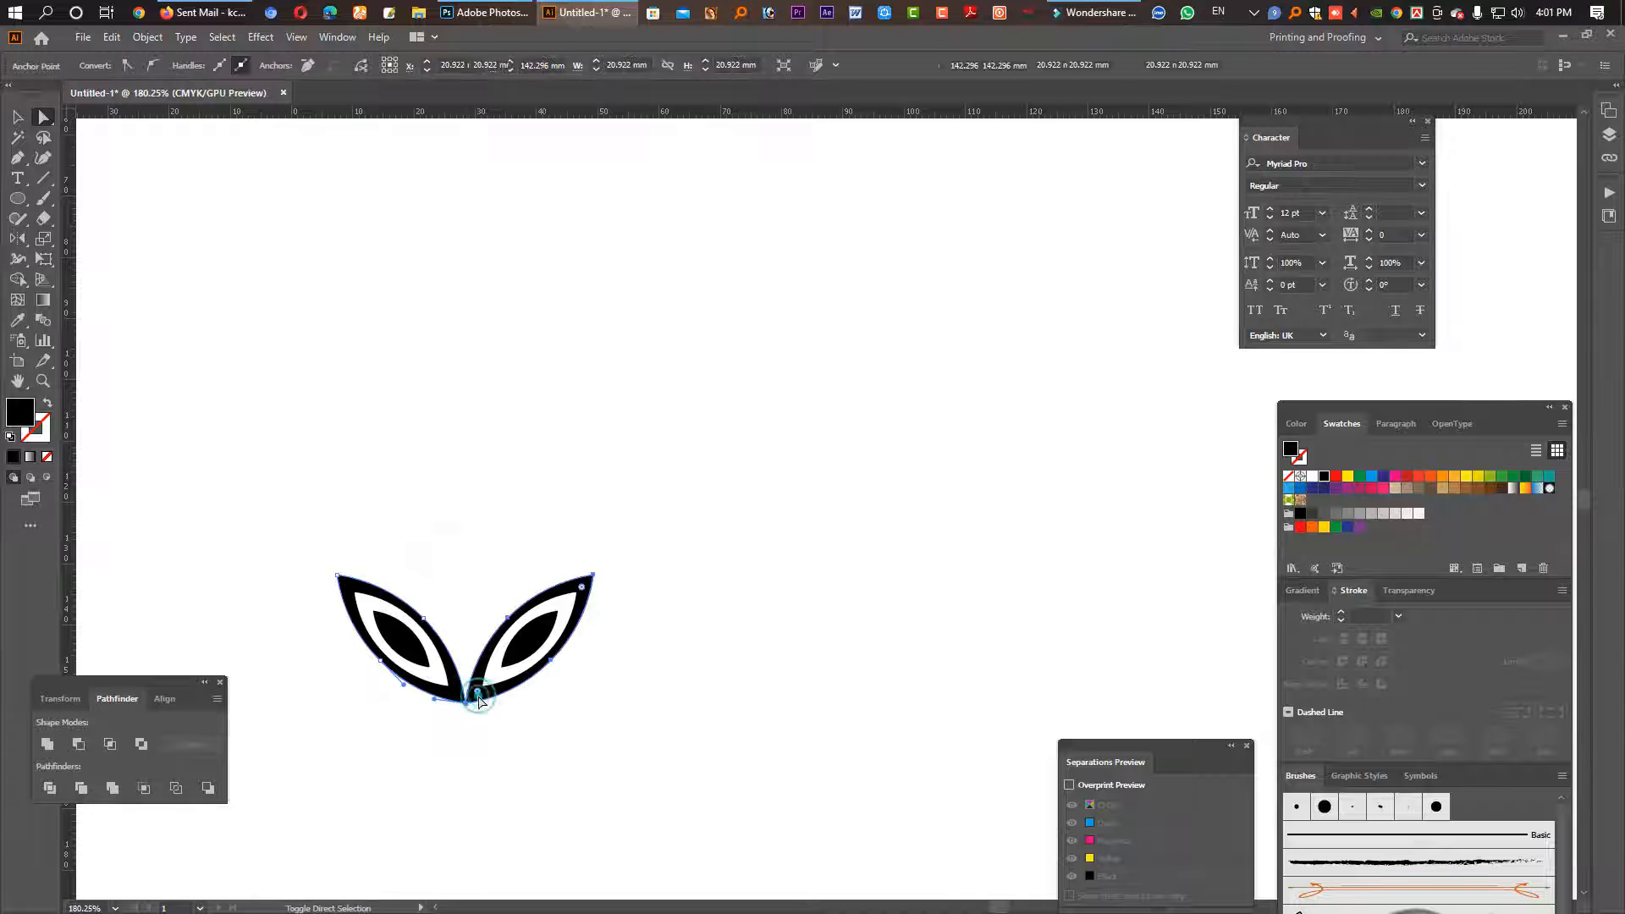
click(1418, 475)
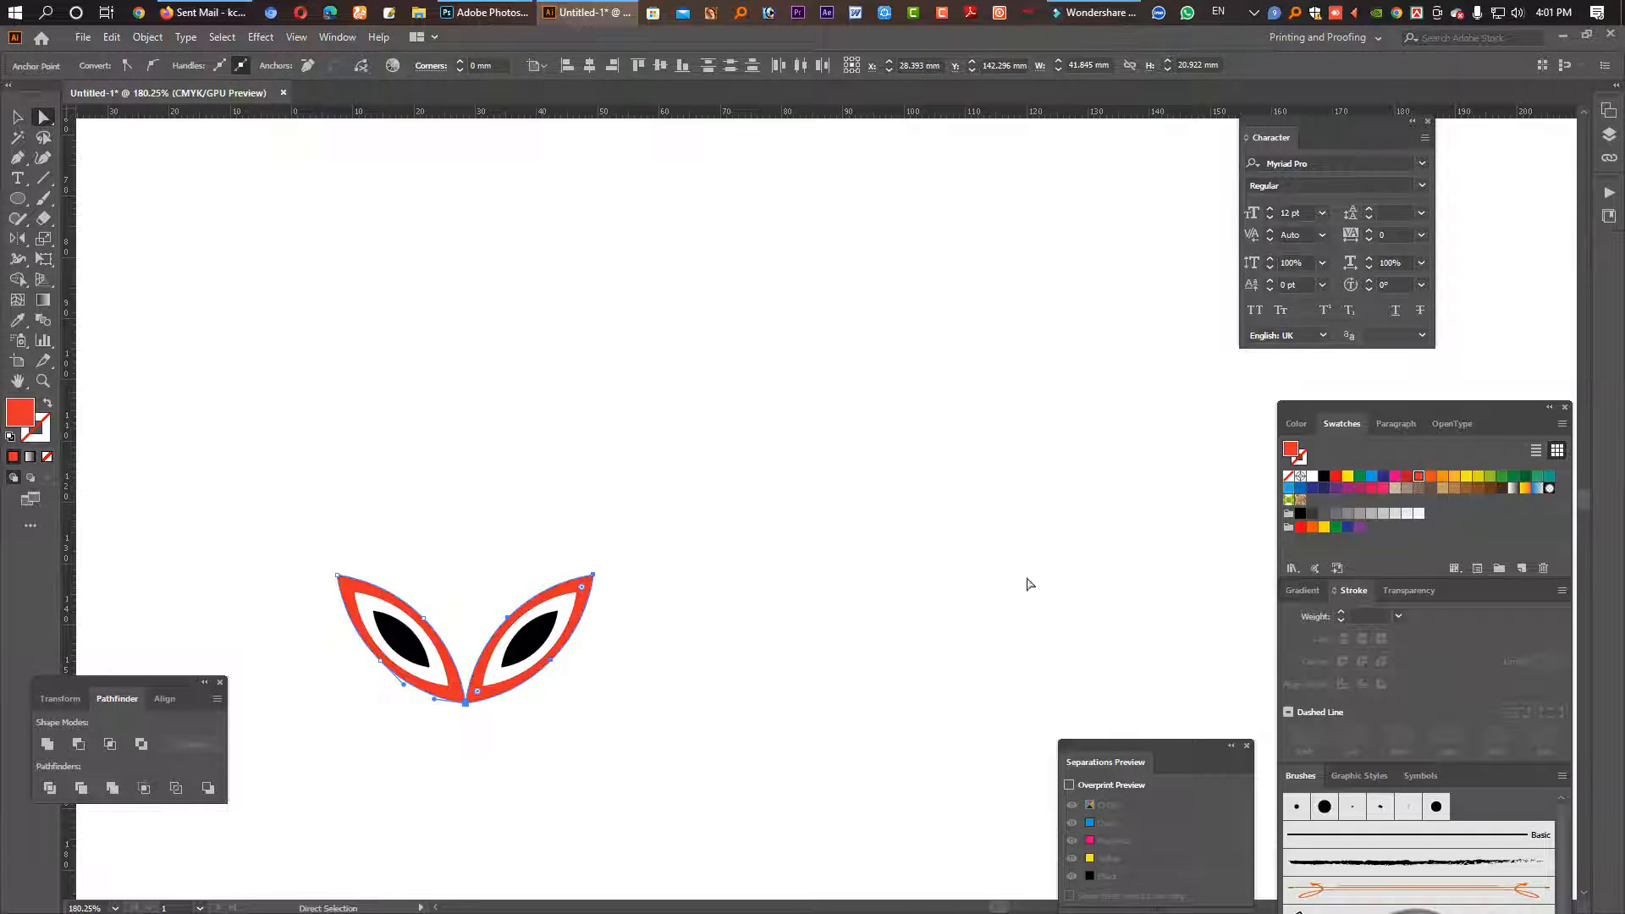
click(1336, 489)
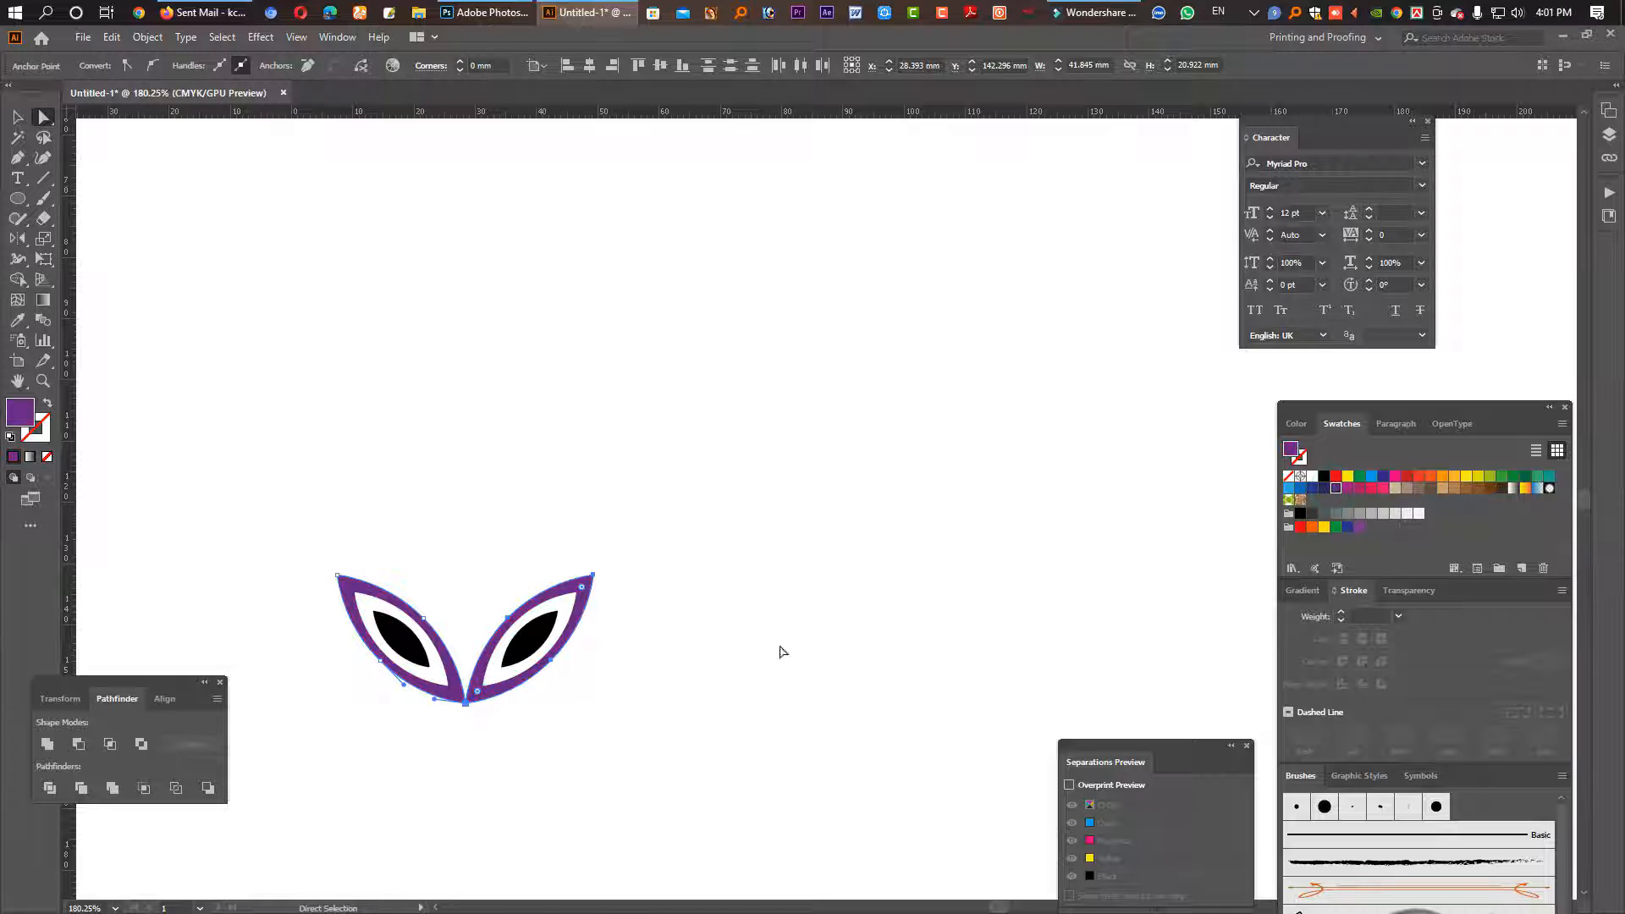
click(1518, 479)
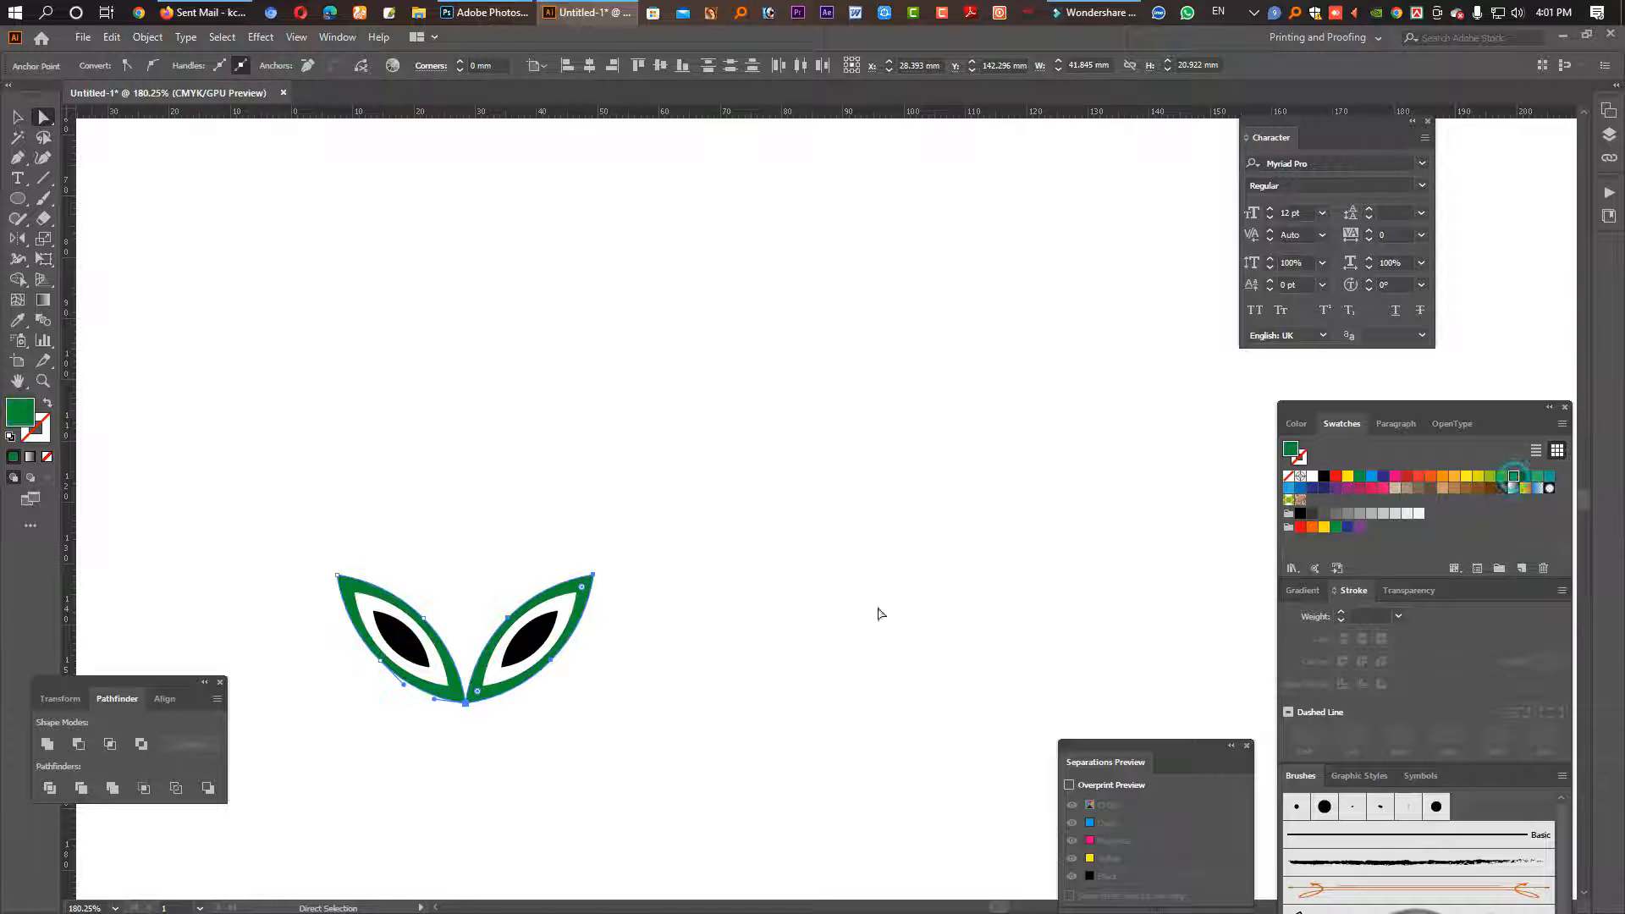
click(827, 620)
key(ctrl+z)
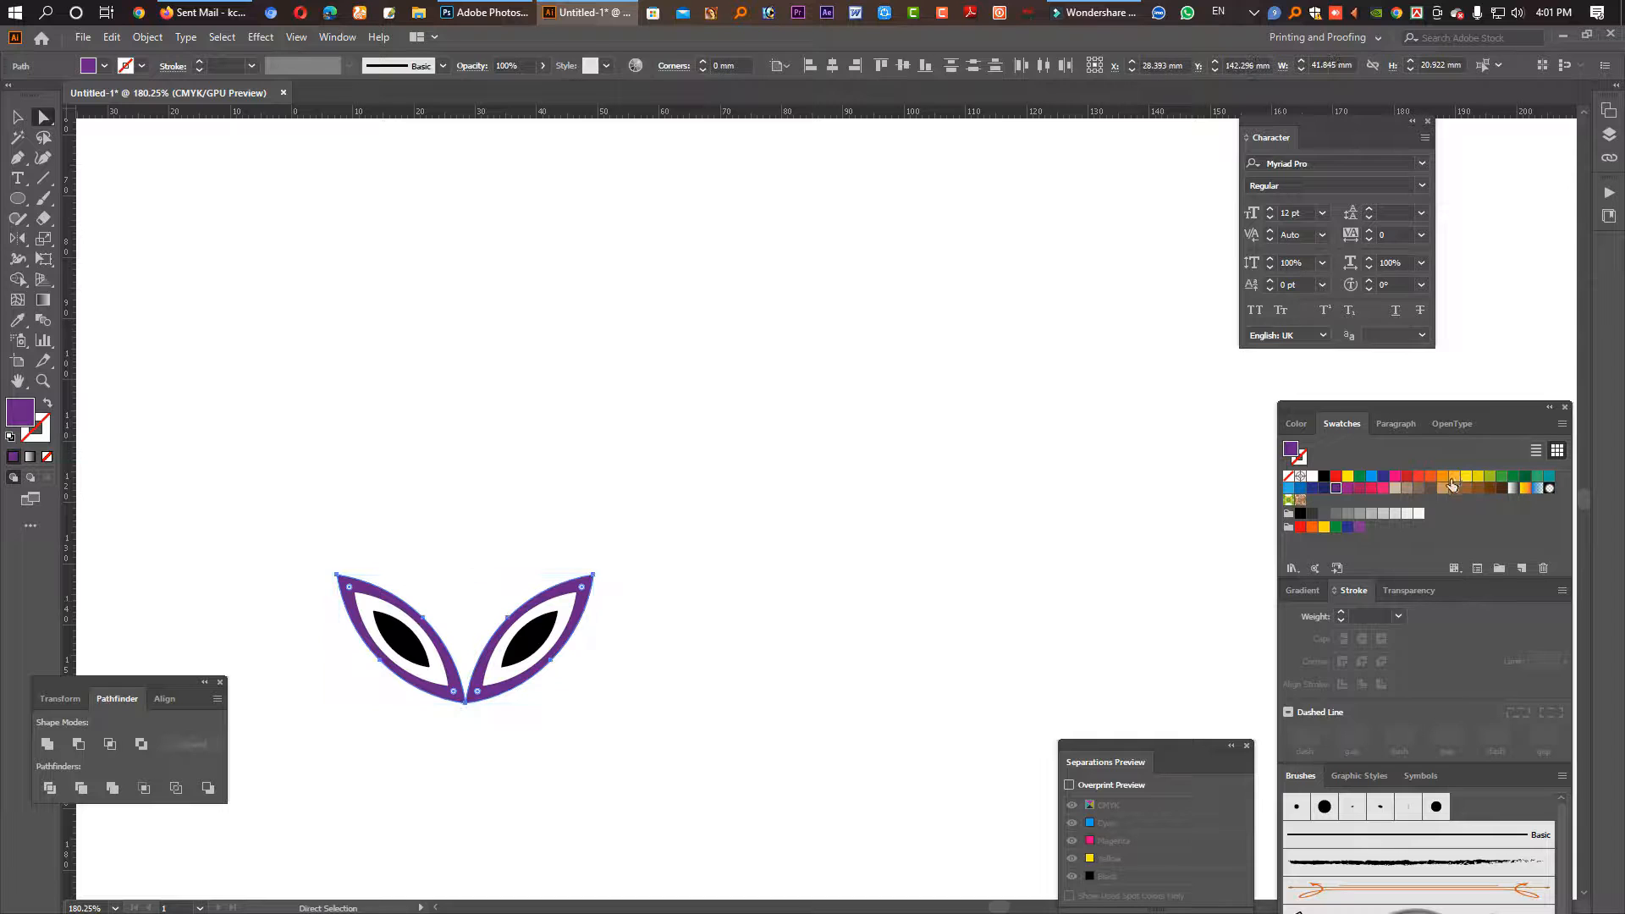
click(1430, 476)
click(928, 627)
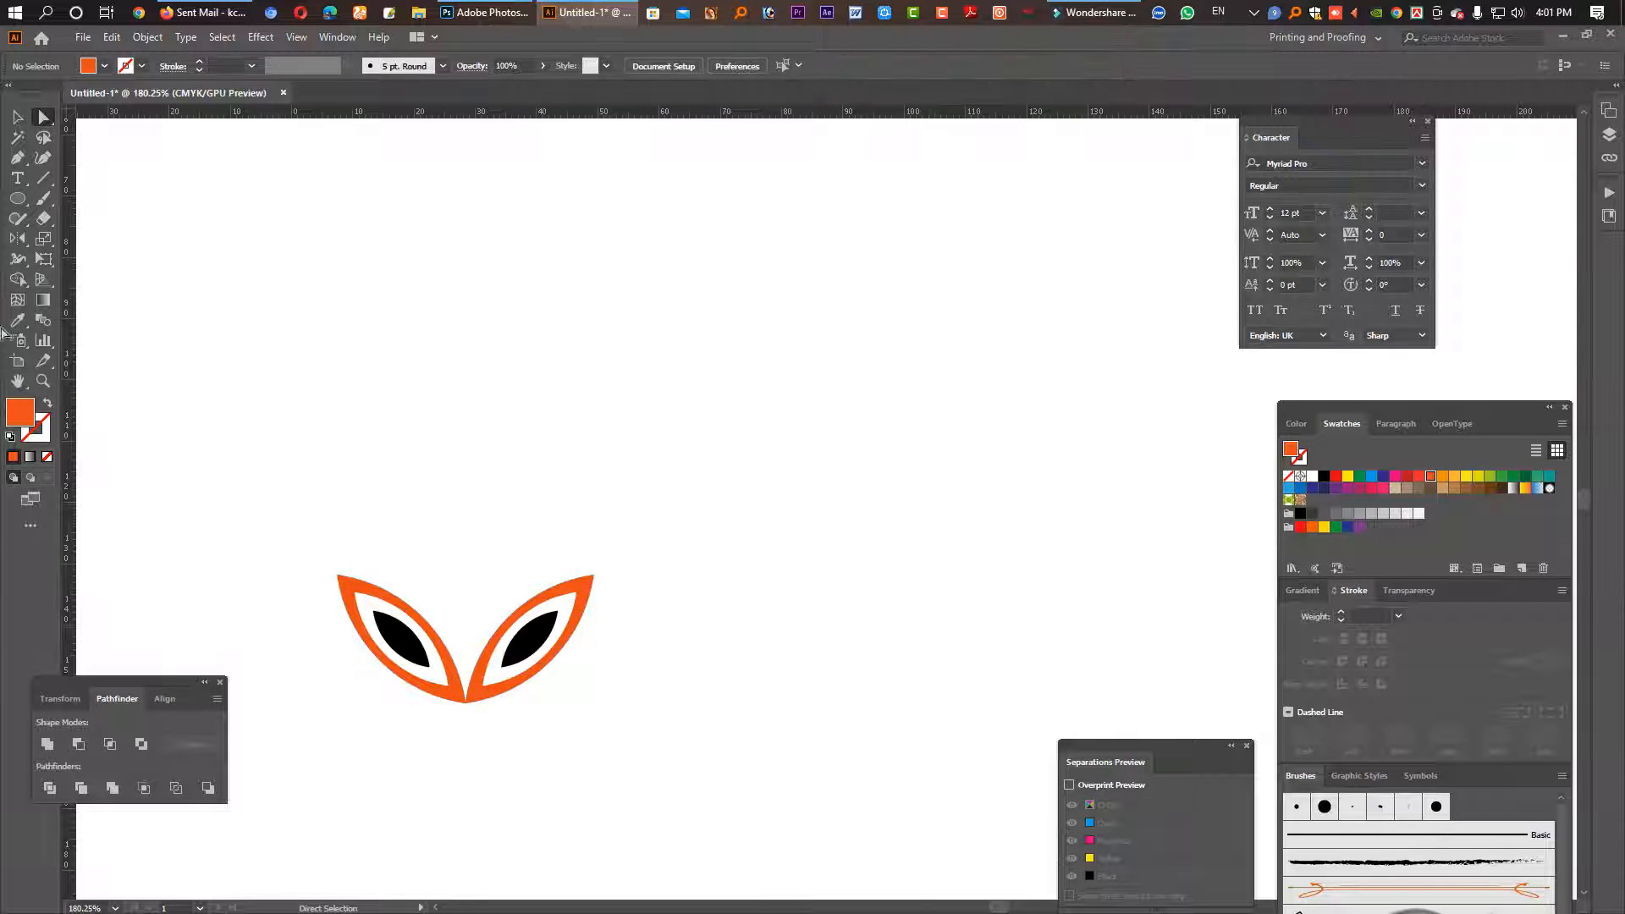
Step: Select the whole leaf pair and place a copy about 143 mm to its right at the same height
click(16, 117)
drag(338, 467, 669, 728)
scroll(687, 702, down, 4)
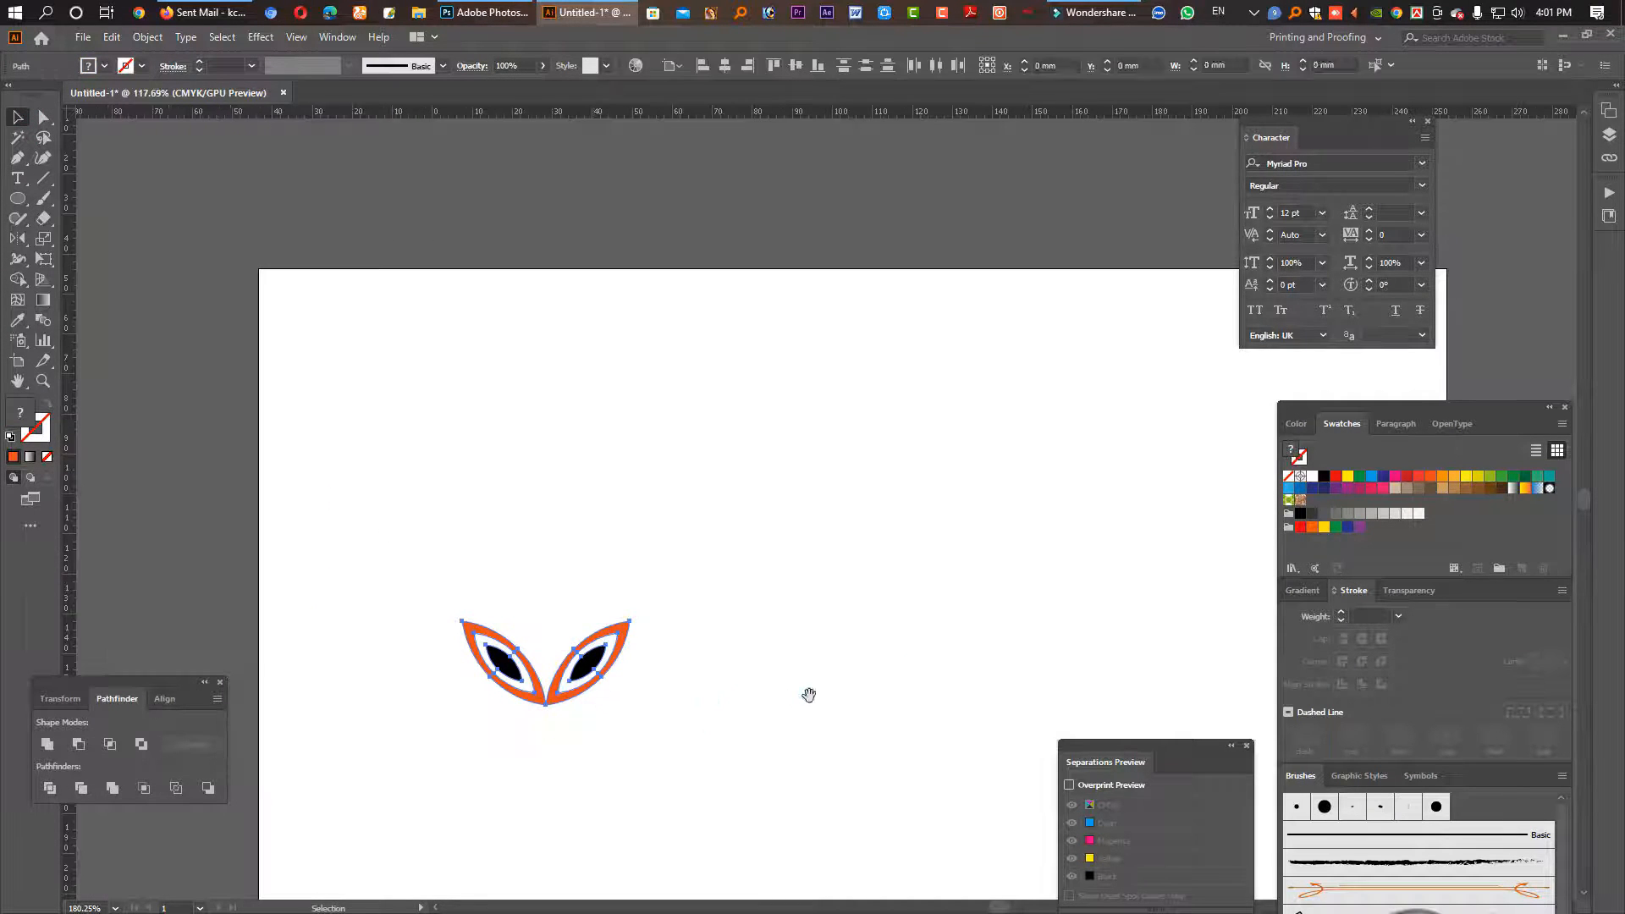
drag(808, 691, 496, 633)
drag(273, 602, 850, 683)
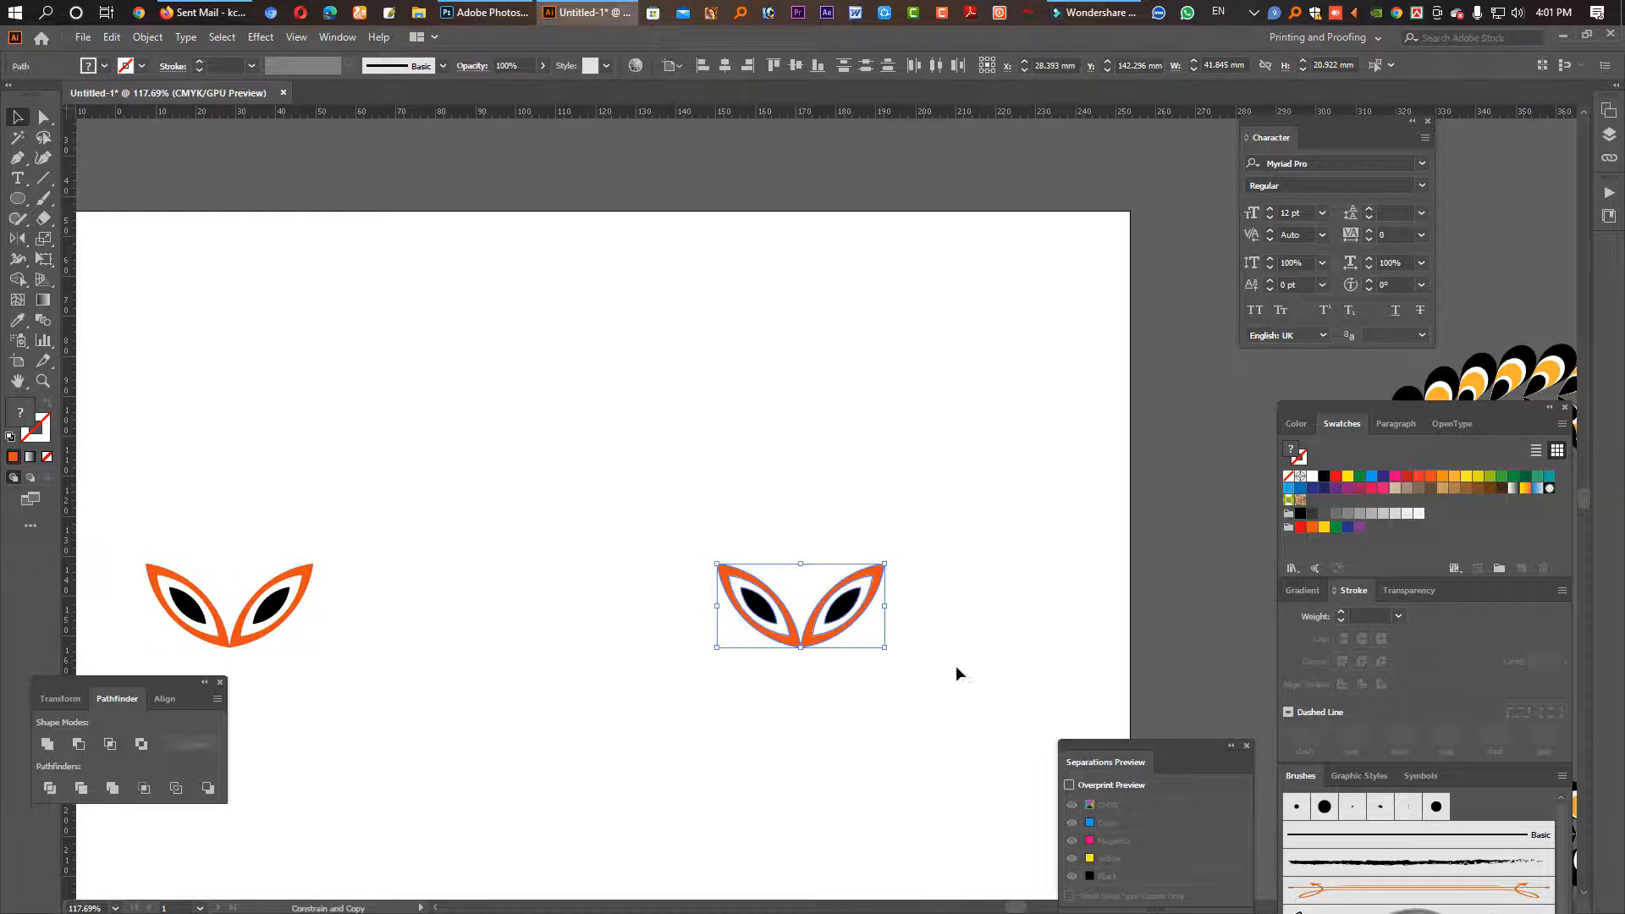
scroll(979, 664, down, 3)
key(ctrl+g)
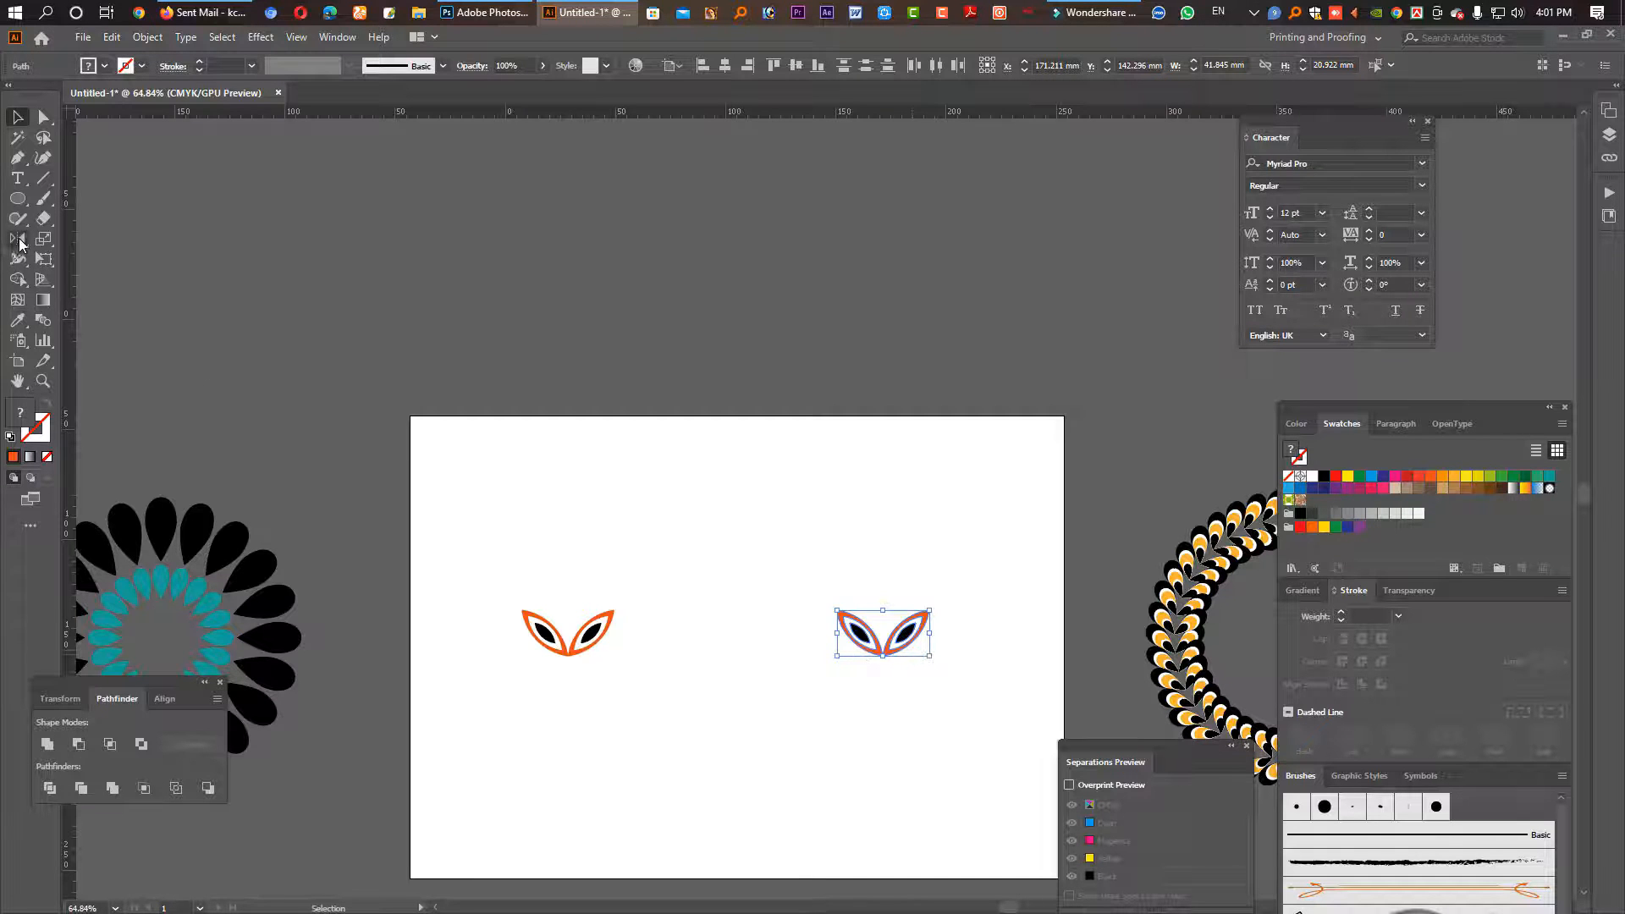
Step: Rotate the copied leaf pair 180° about its own centre so its tips meet at the top, and select both pairs
drag(18, 238, 50, 258)
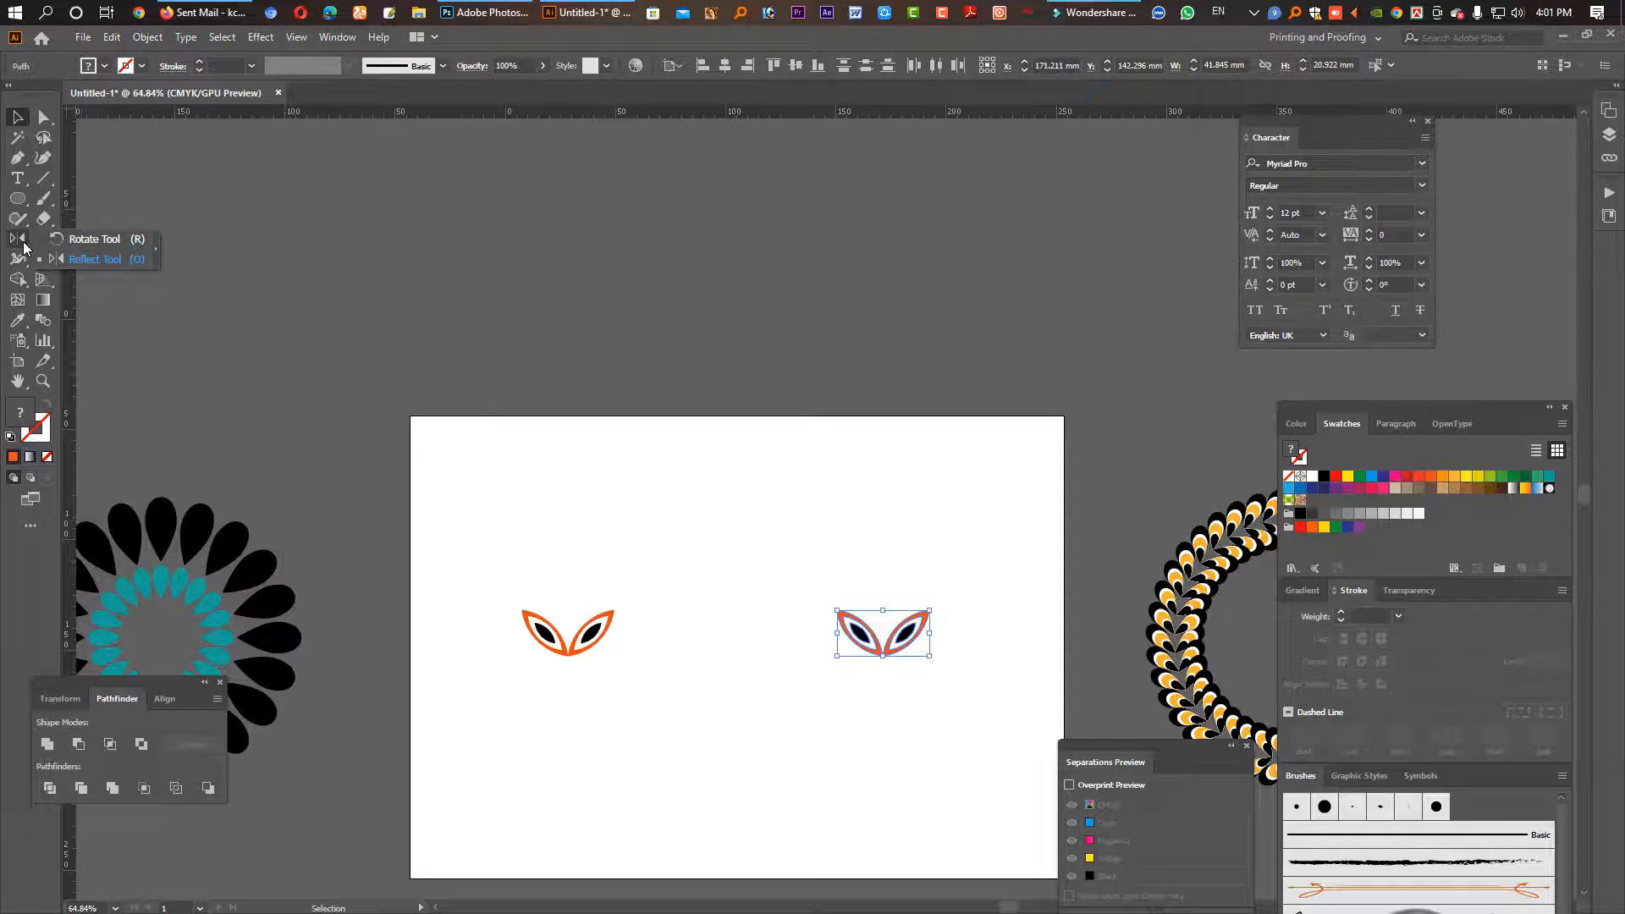
click(85, 238)
drag(961, 623, 760, 695)
click(17, 117)
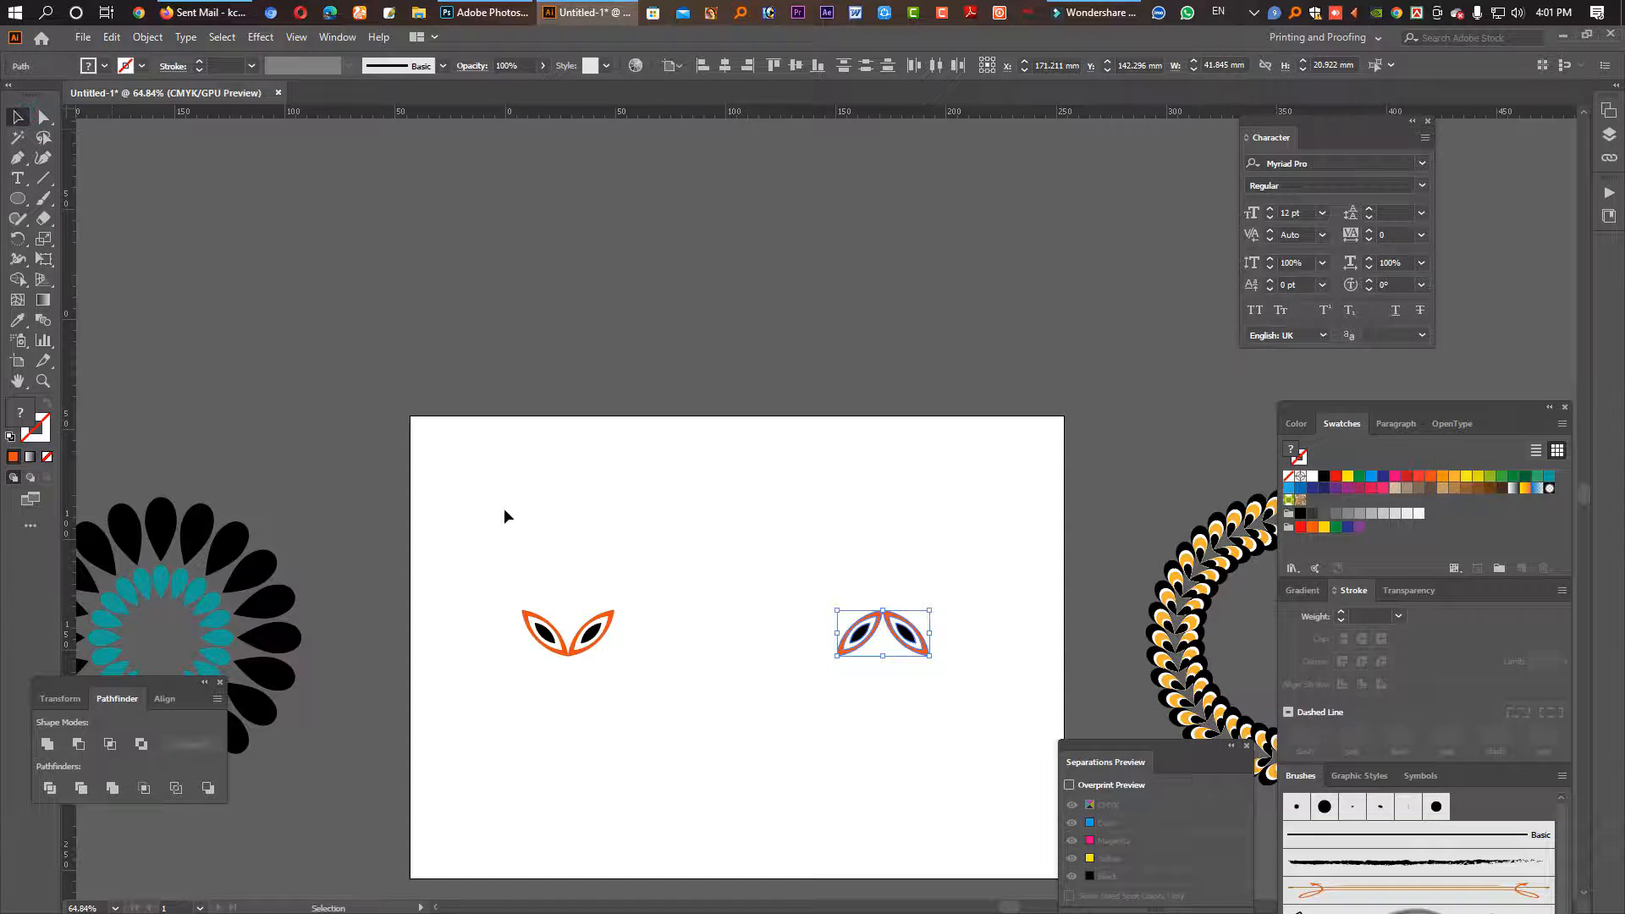
drag(500, 531, 969, 681)
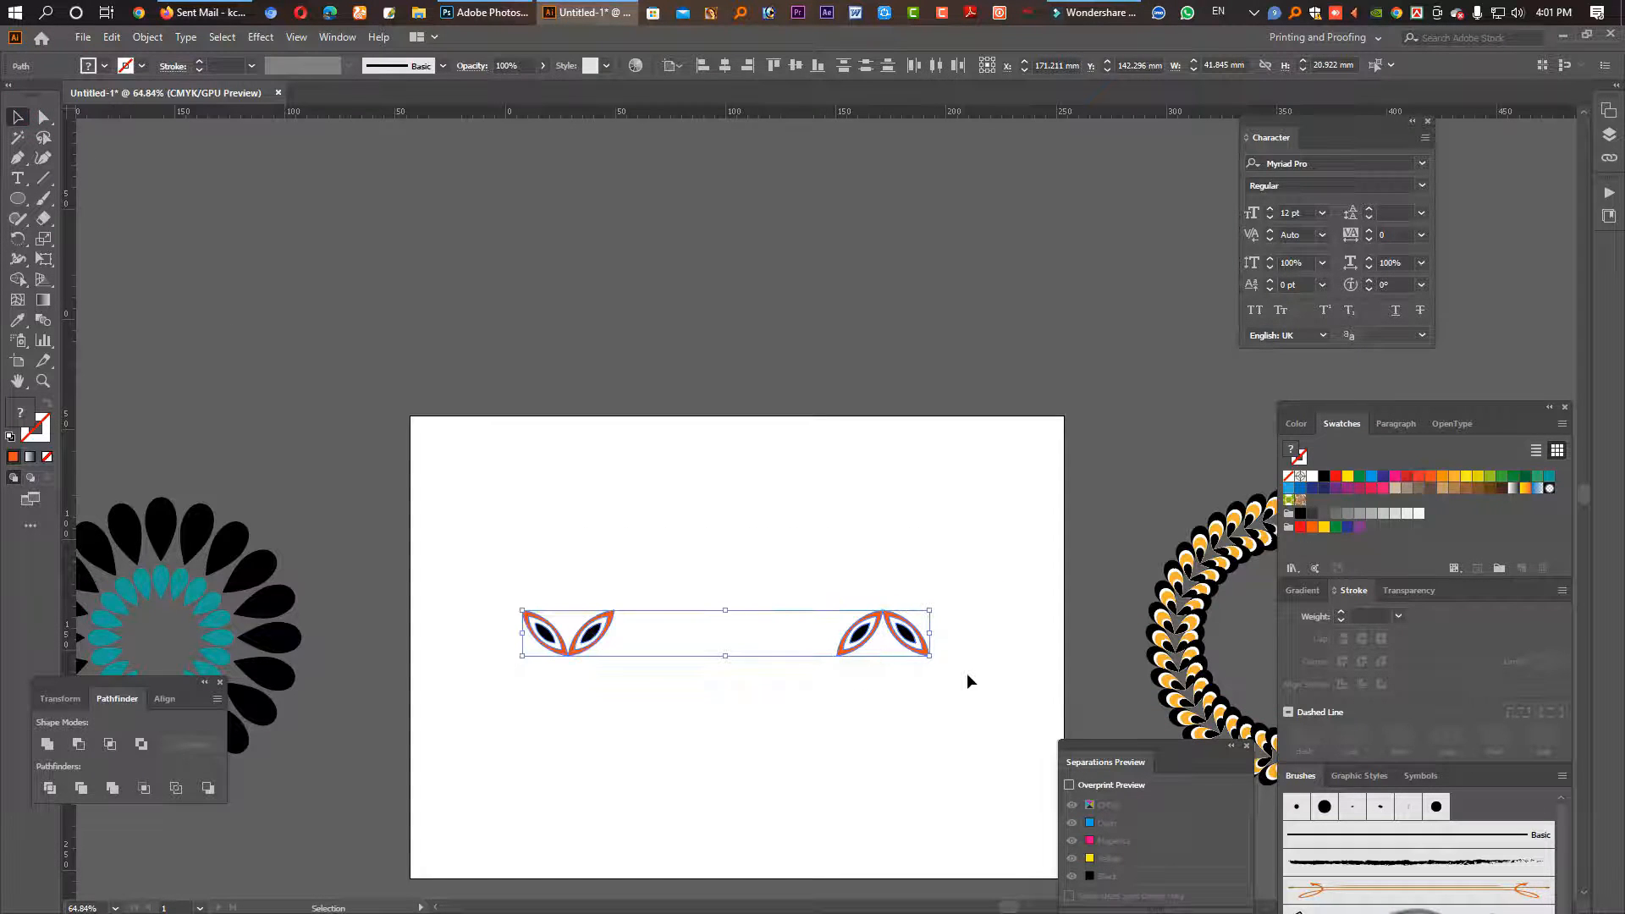
Step: Try building a ring by rotating a copy of both leaf pairs by 360/20 around their shared centre and repeating the copy
double_click(17, 240)
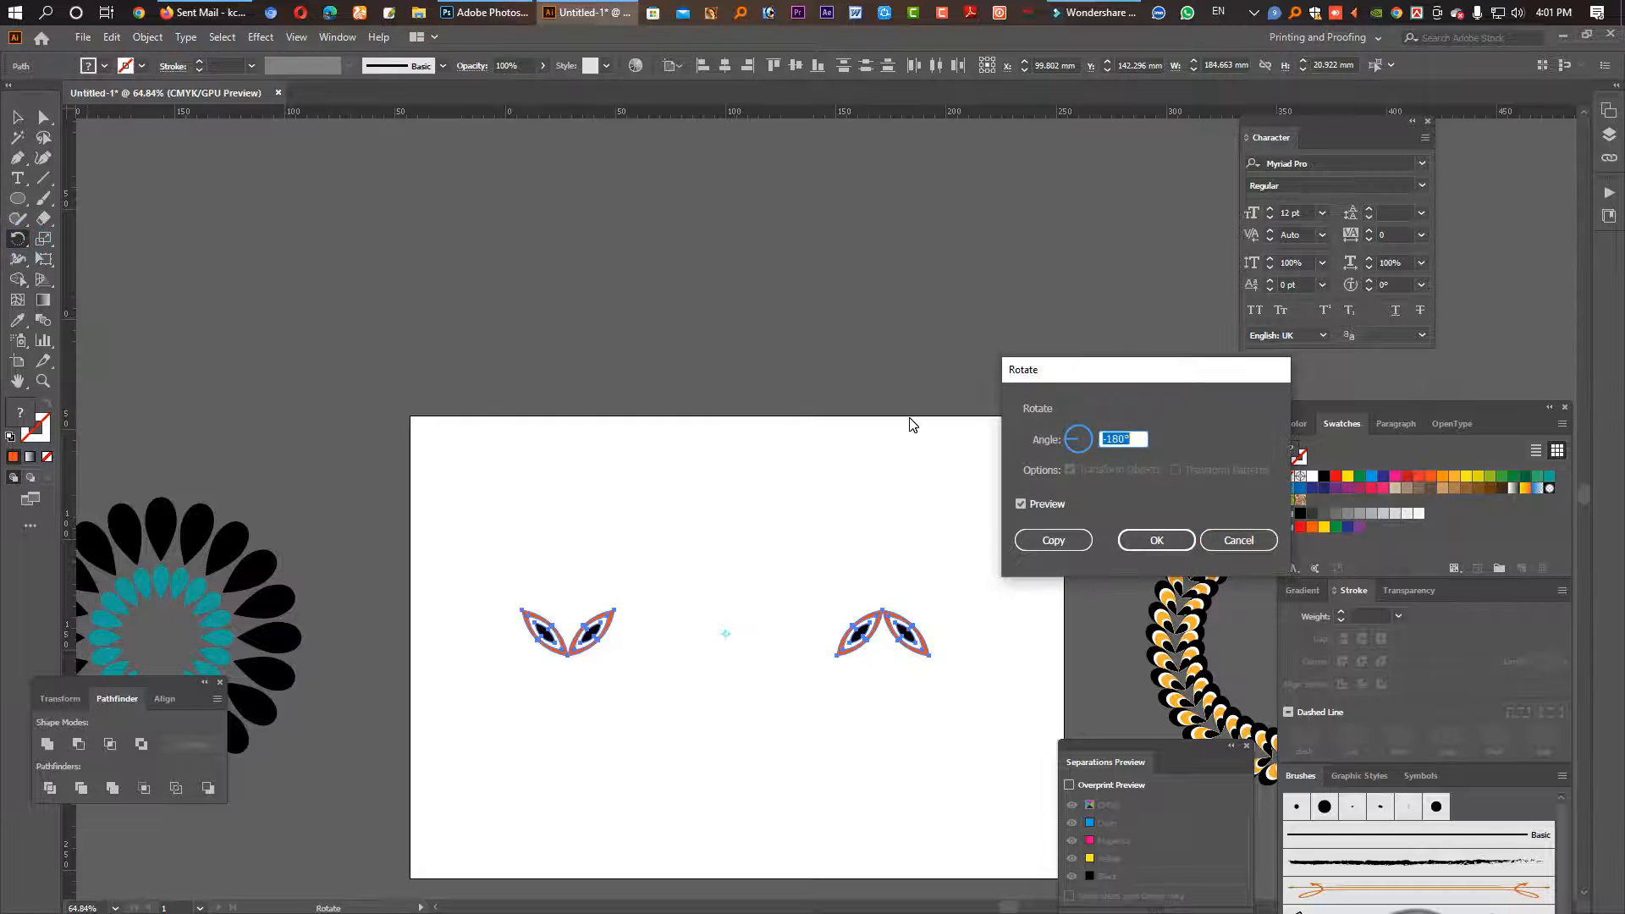
text(360/20)
click(1055, 540)
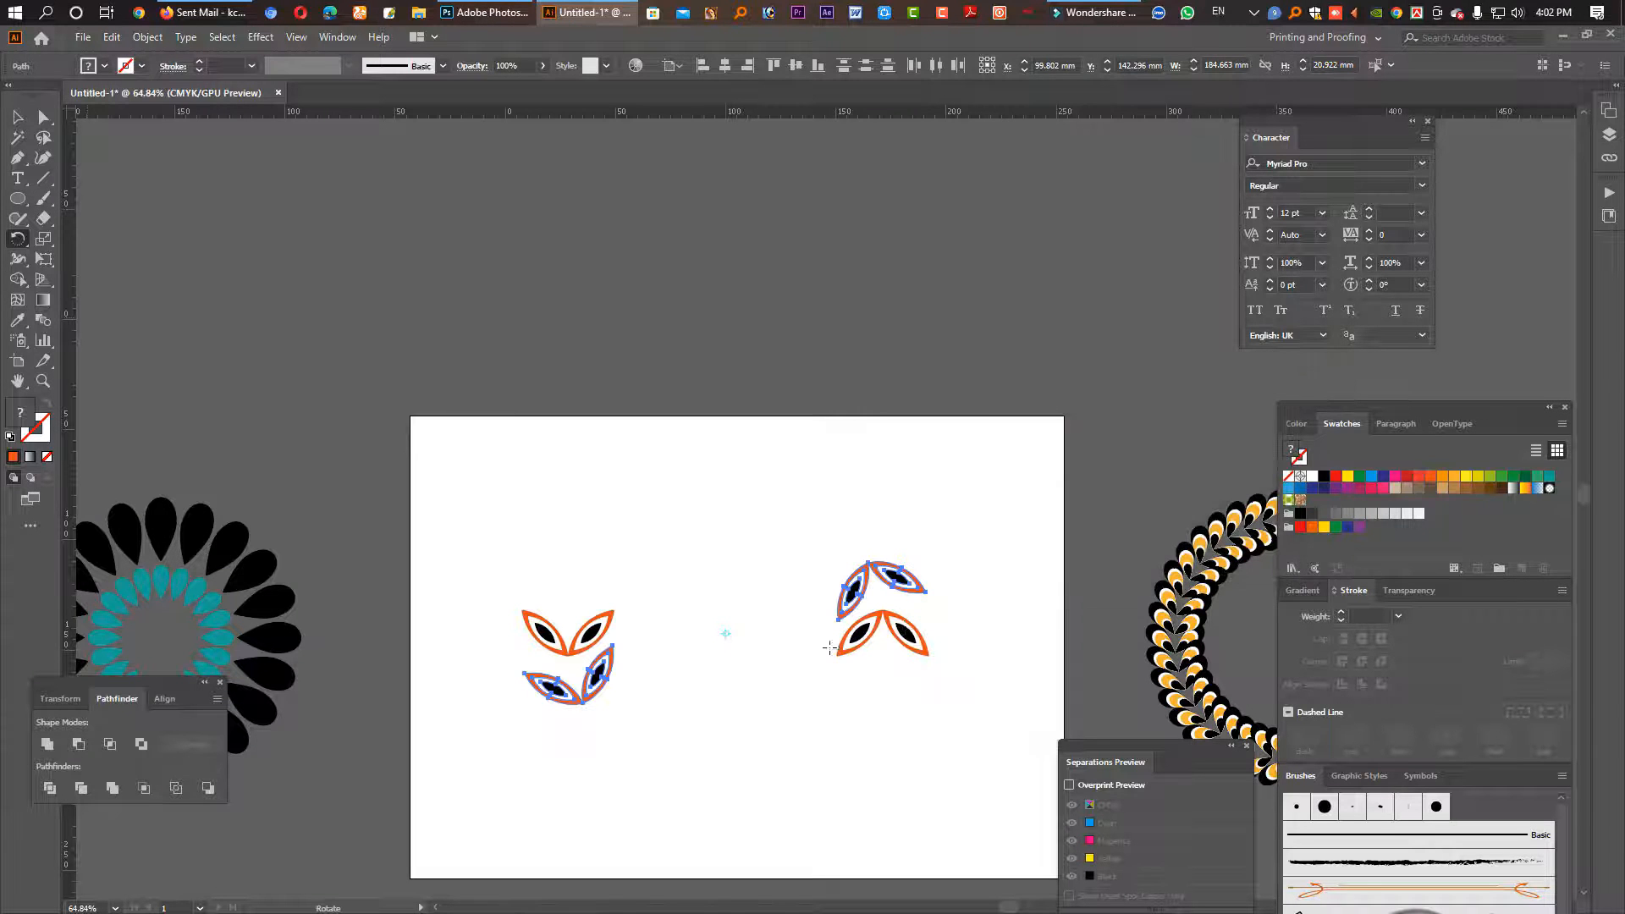
key(ctrl+d)
key(ctrl+d)
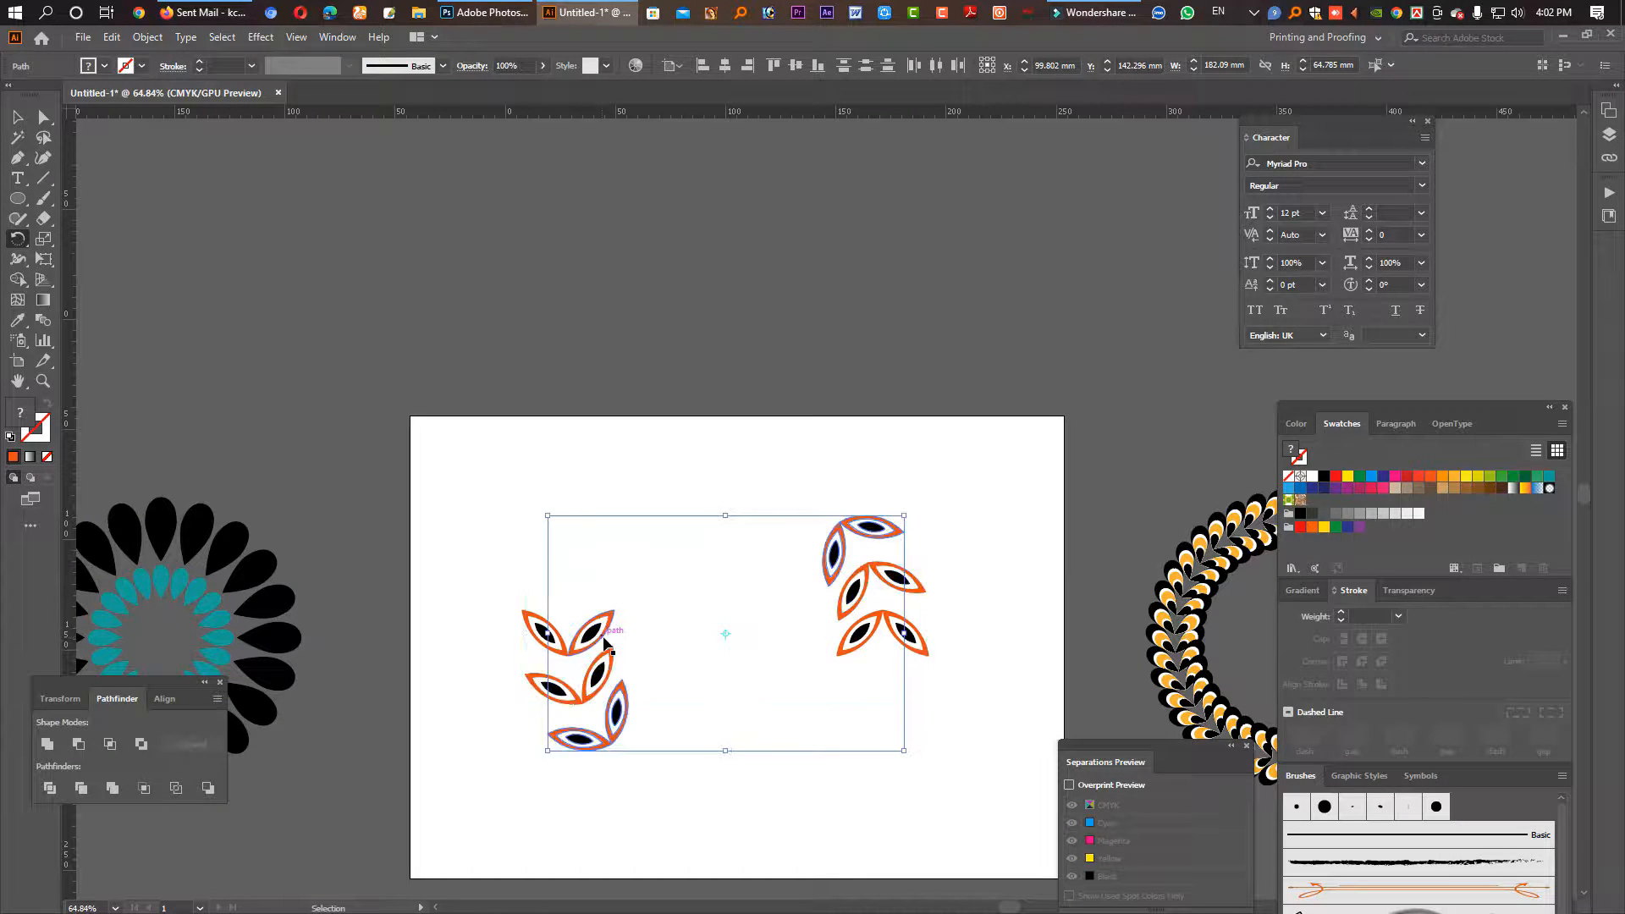
key(ctrl+d)
key(ctrl+d)
key(ctrl+d)
key(ctrl+d)
key(ctrl+d)
key(ctrl+d)
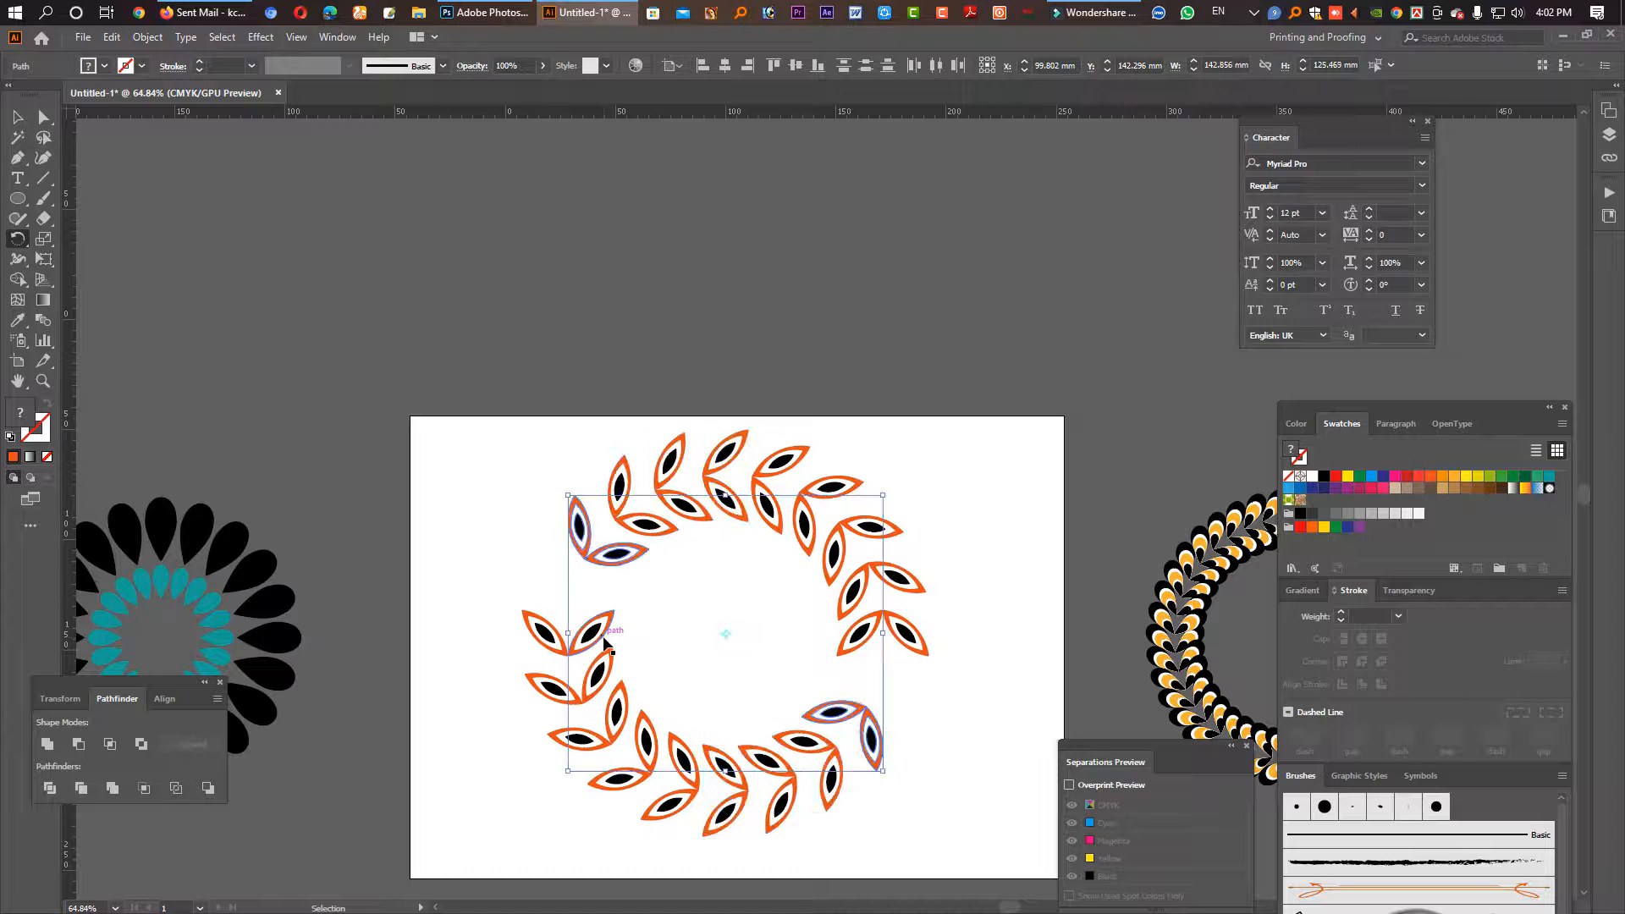
key(r)
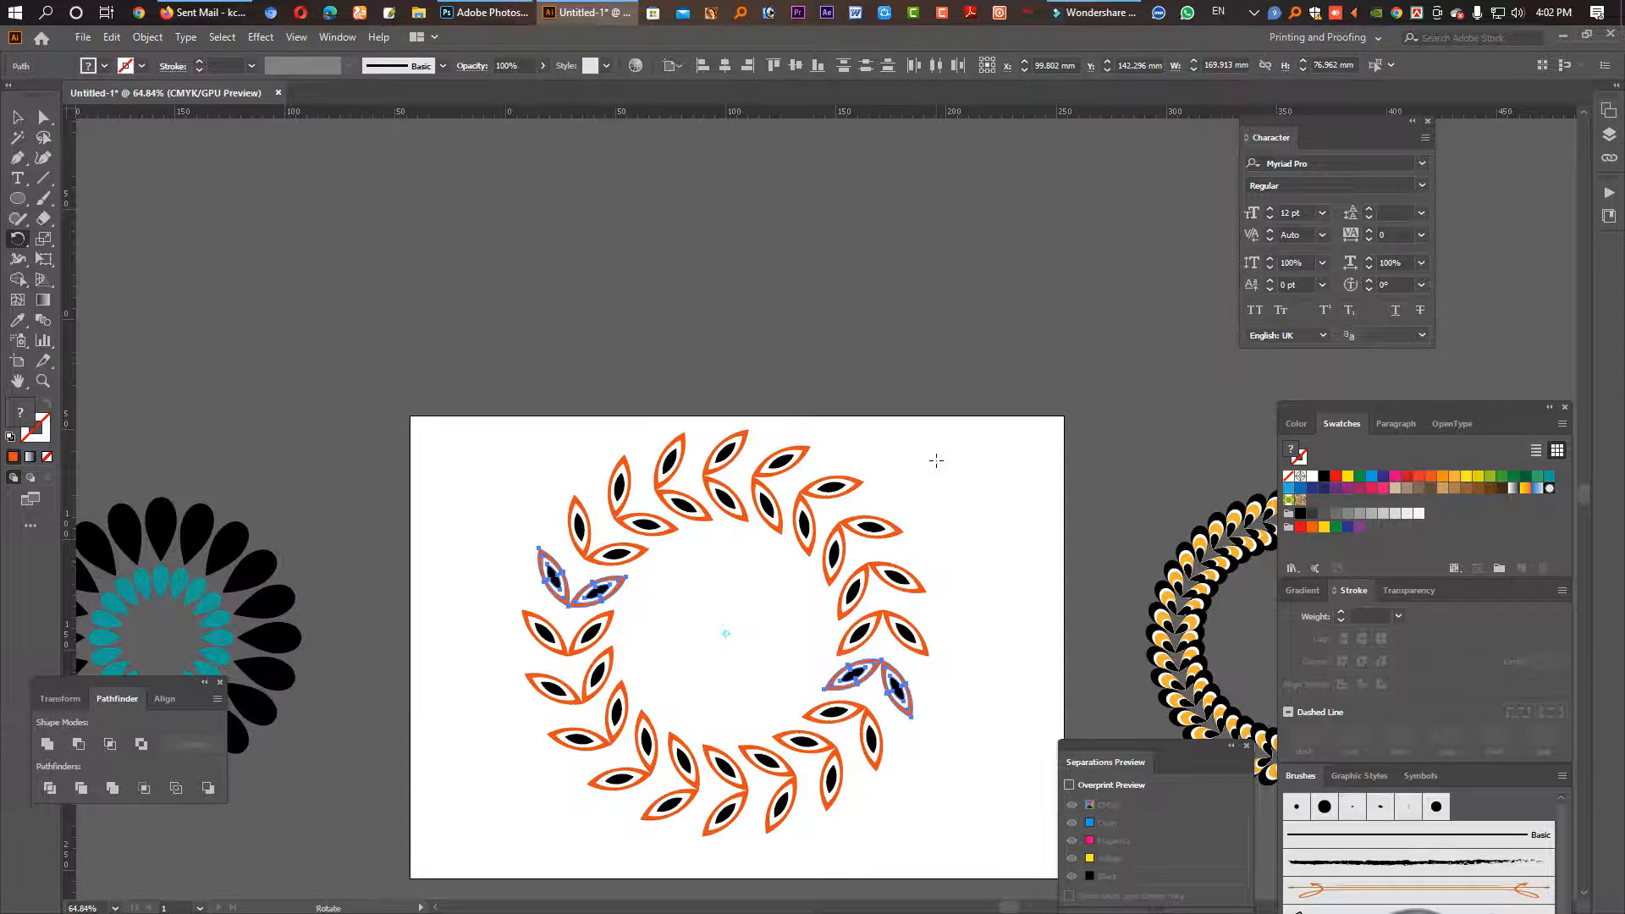
Step: Undo all the rotated copies made with the 360/20 angle, back to the two original leaf pairs
key(ctrl+z)
key(ctrl+z)
key(ctrl+z)
key(ctrl+z)
key(ctrl+z)
key(ctrl+z)
key(ctrl+z)
key(ctrl+z)
key(ctrl+z)
key(ctrl+z)
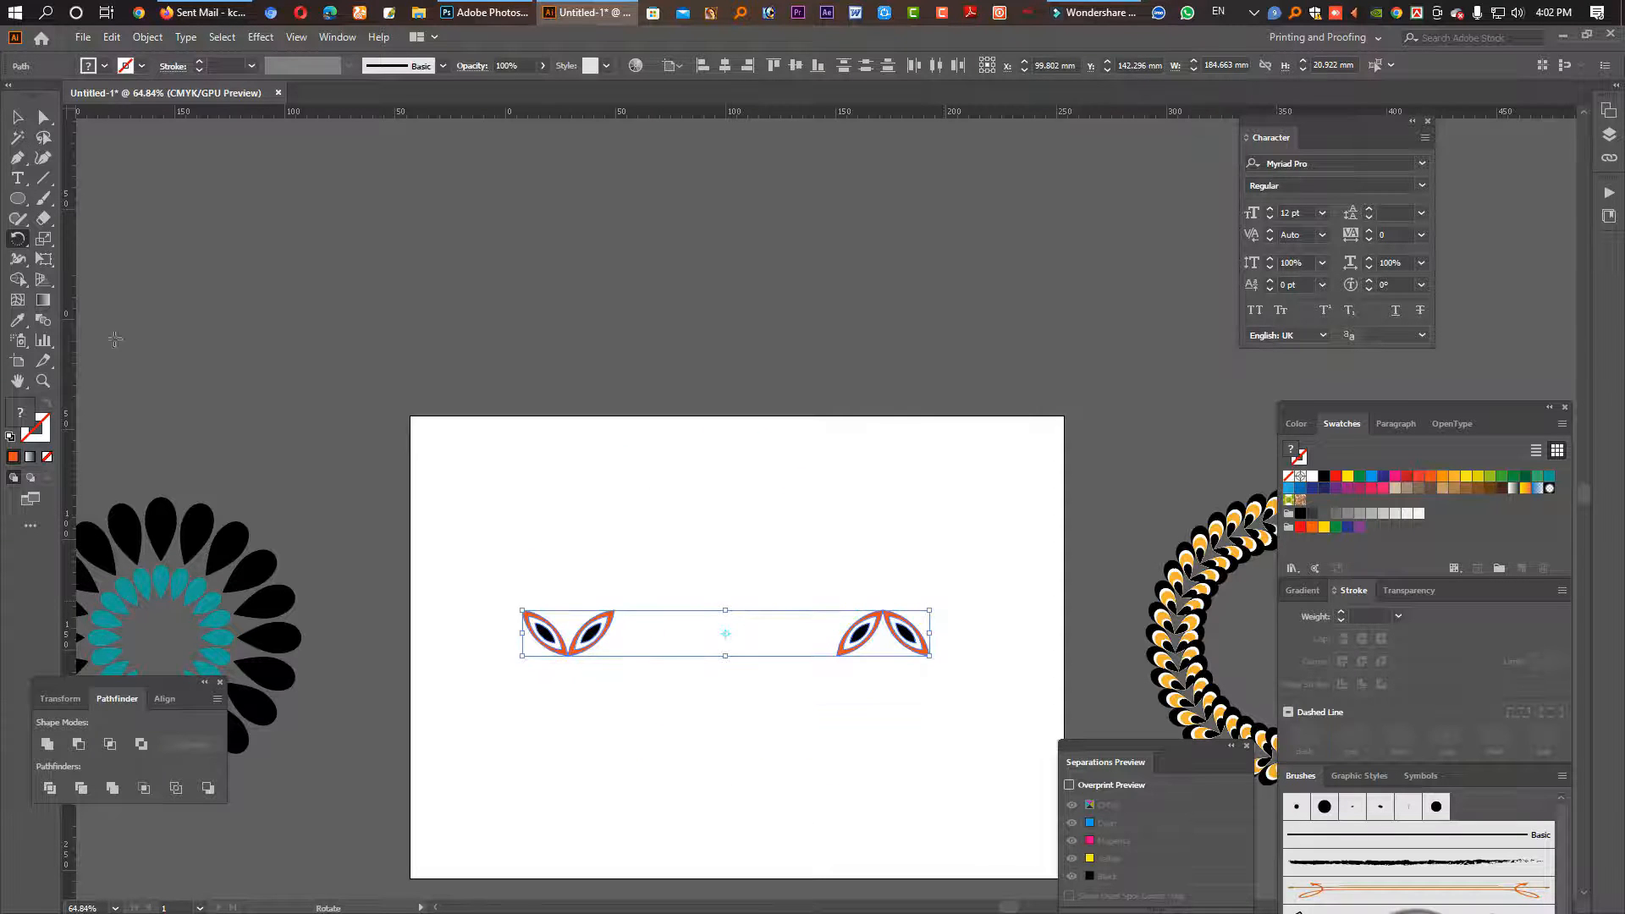
Step: Rotate a copy of both leaf pairs by 360/30 around their shared centre and repeat the copy until the ring closes
double_click(17, 238)
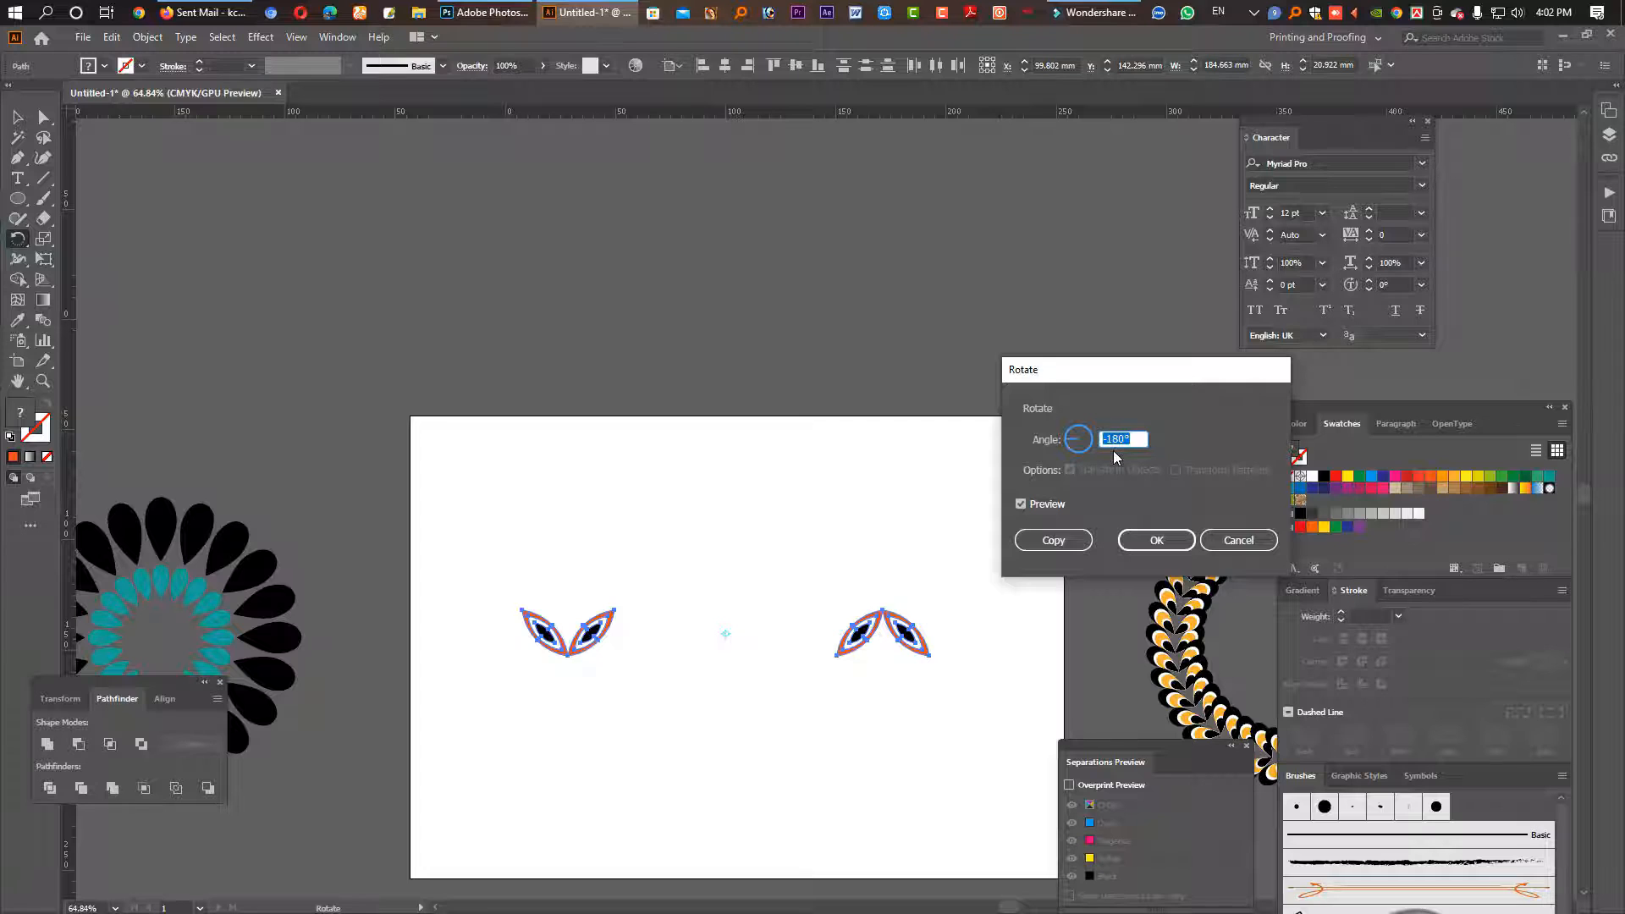
text(360/30)
click(1053, 540)
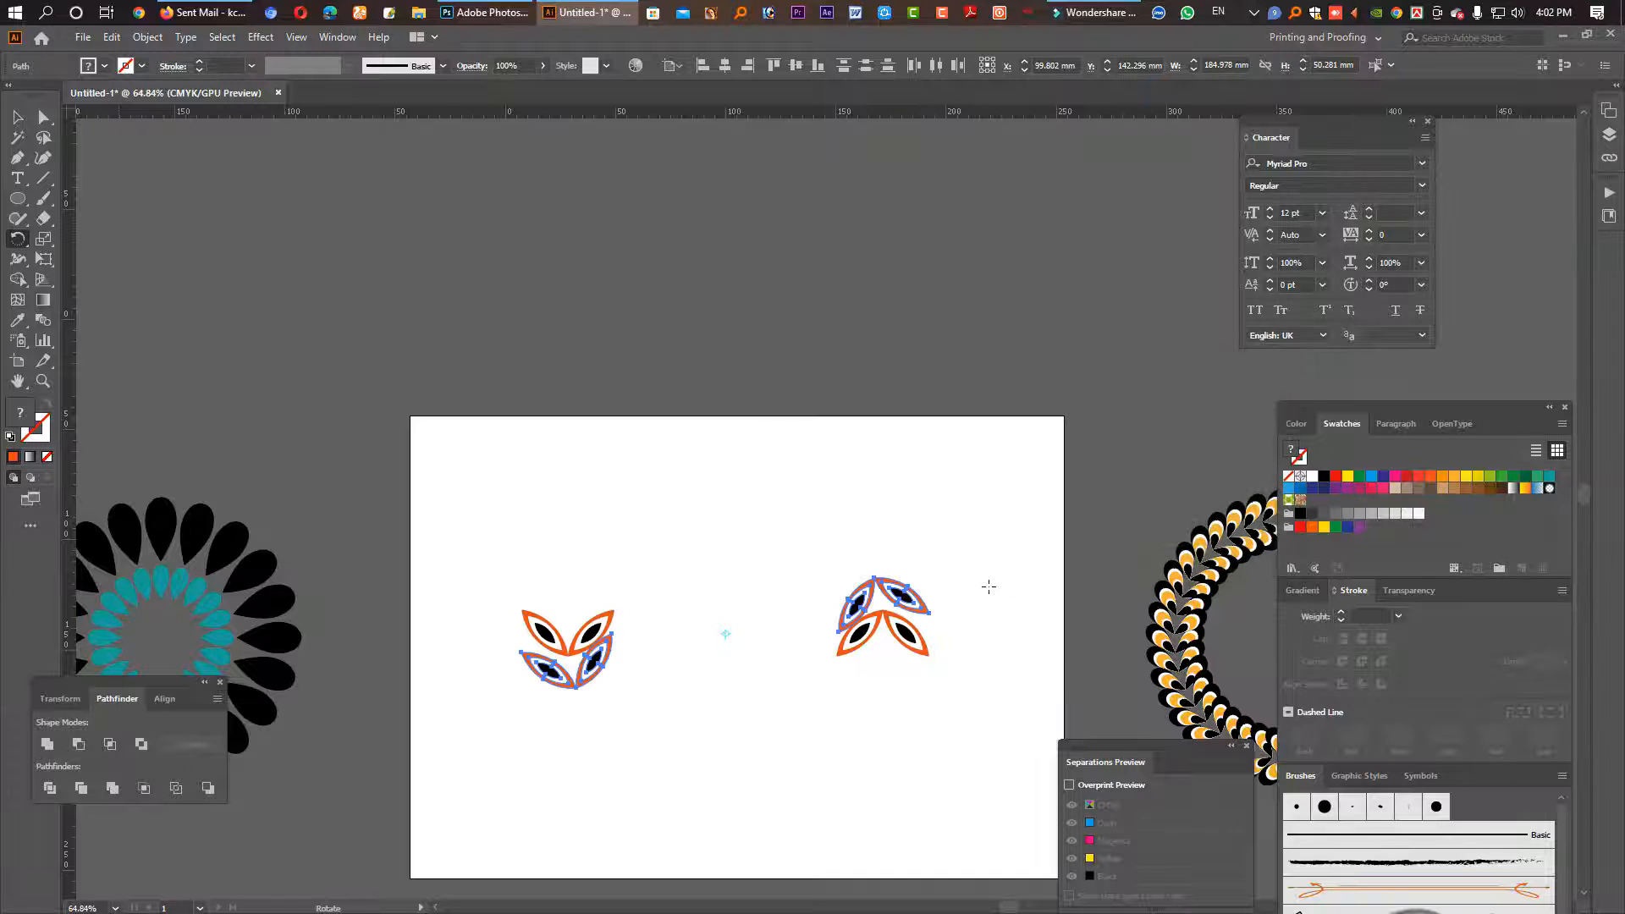
key(ctrl+d)
key(ctrl+d)
key(ctrl+d)
key(ctrl+d)
key(ctrl+d)
key(ctrl+d)
key(ctrl+d)
key(ctrl+d)
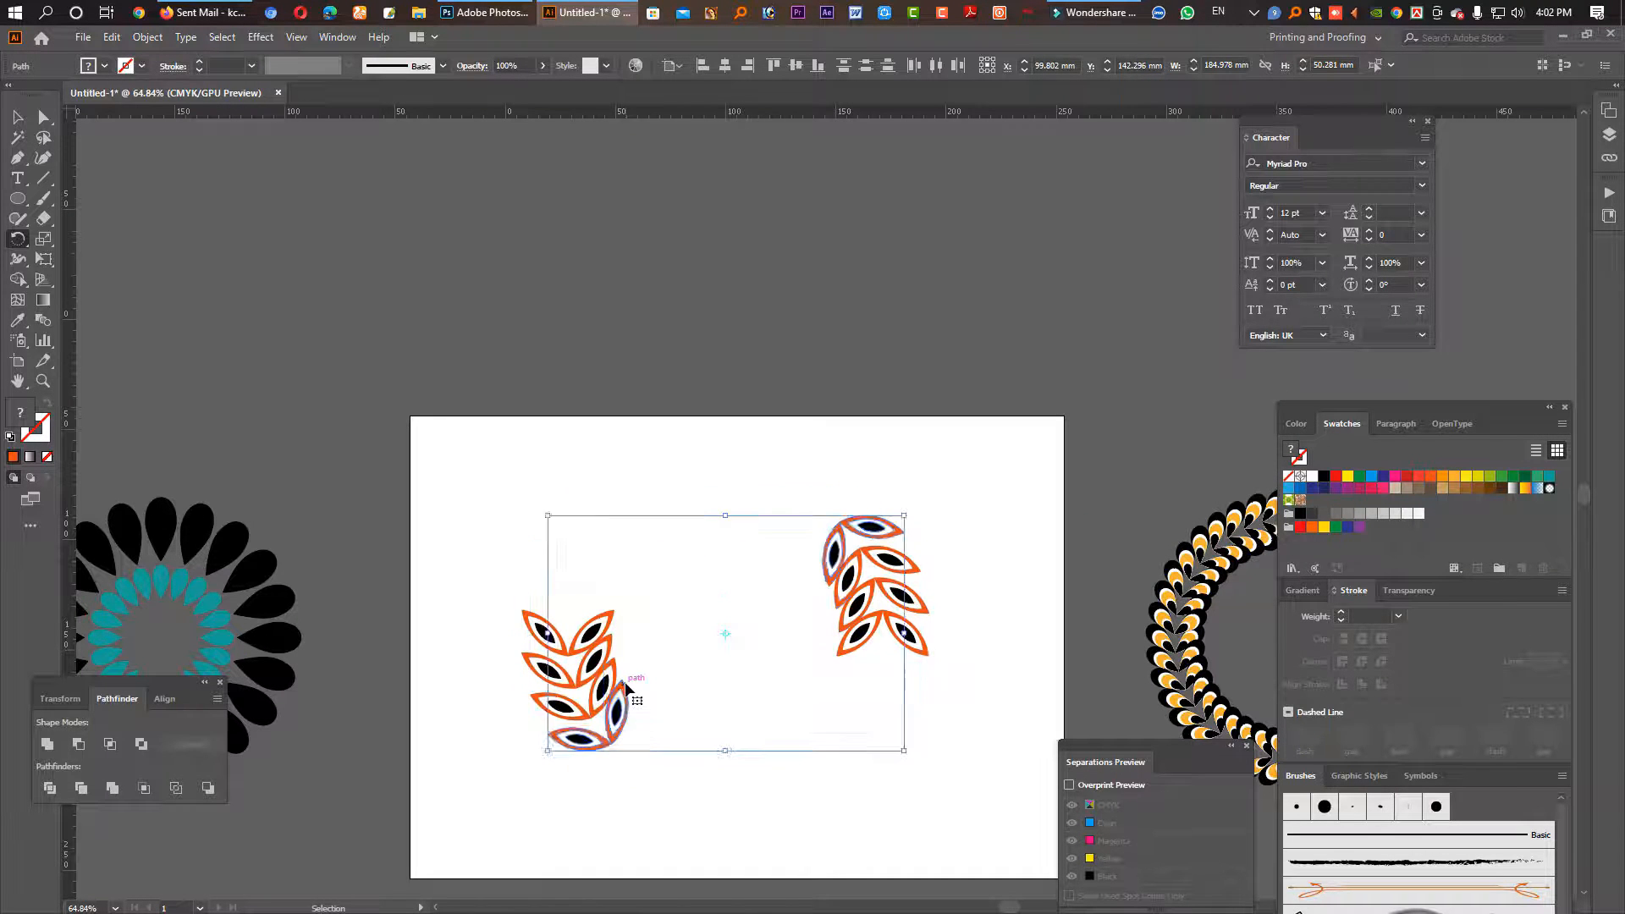
key(ctrl+d)
key(ctrl+d)
key(ctrl+d)
key(ctrl+d)
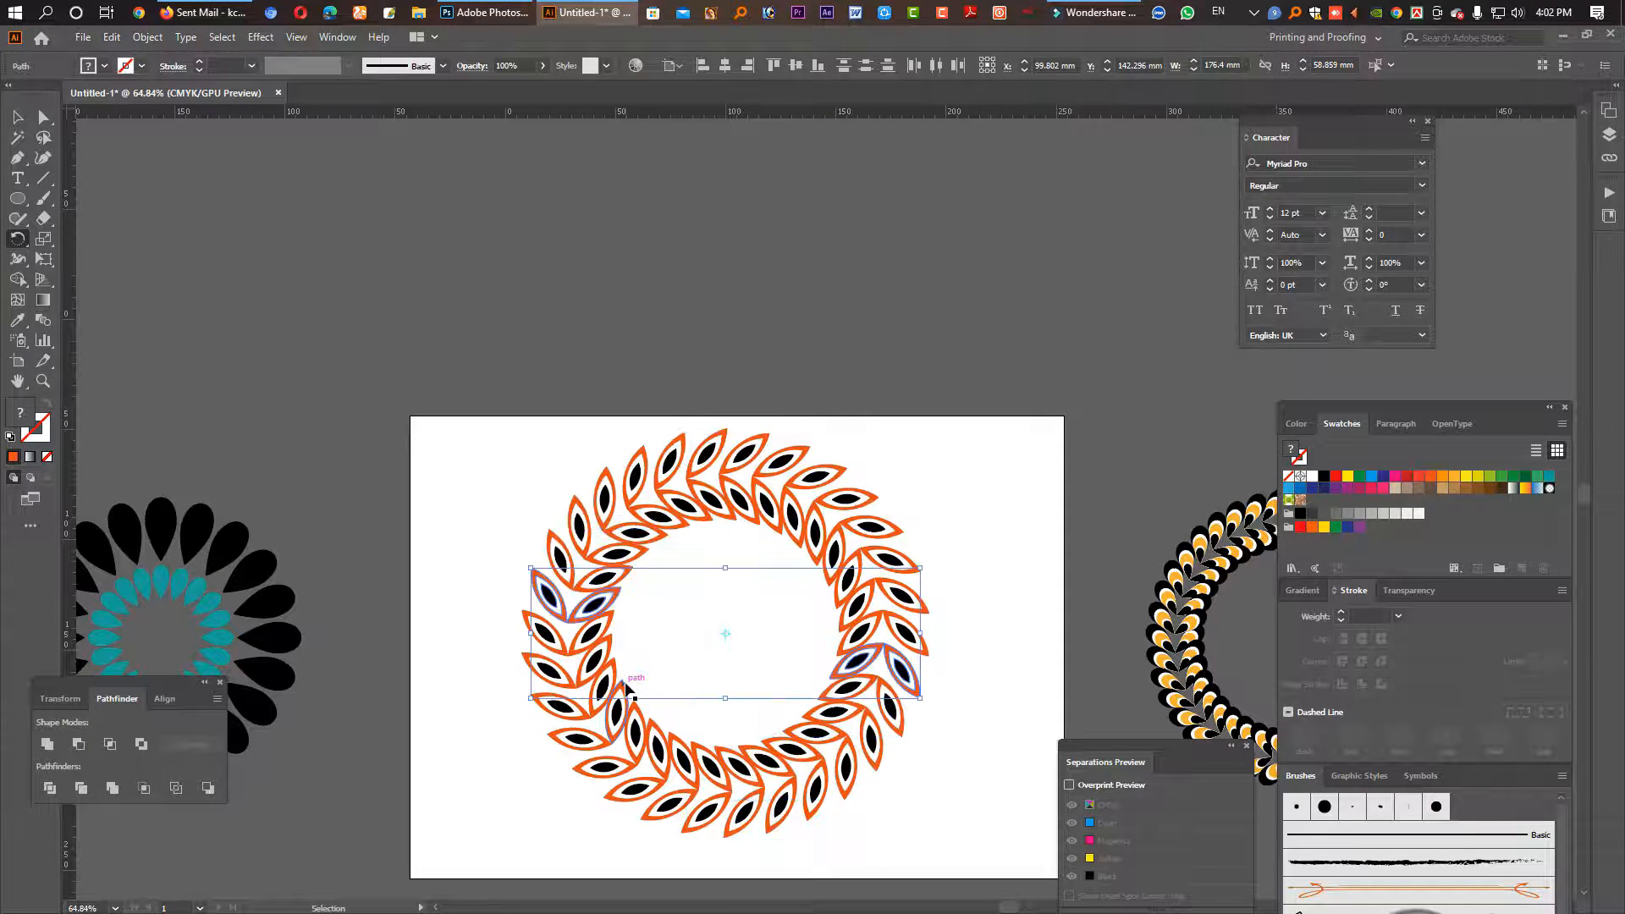
Step: Undo the surplus rotated copies lying over the closed leaf ring and clear the selection
scroll(599, 577, up, 5)
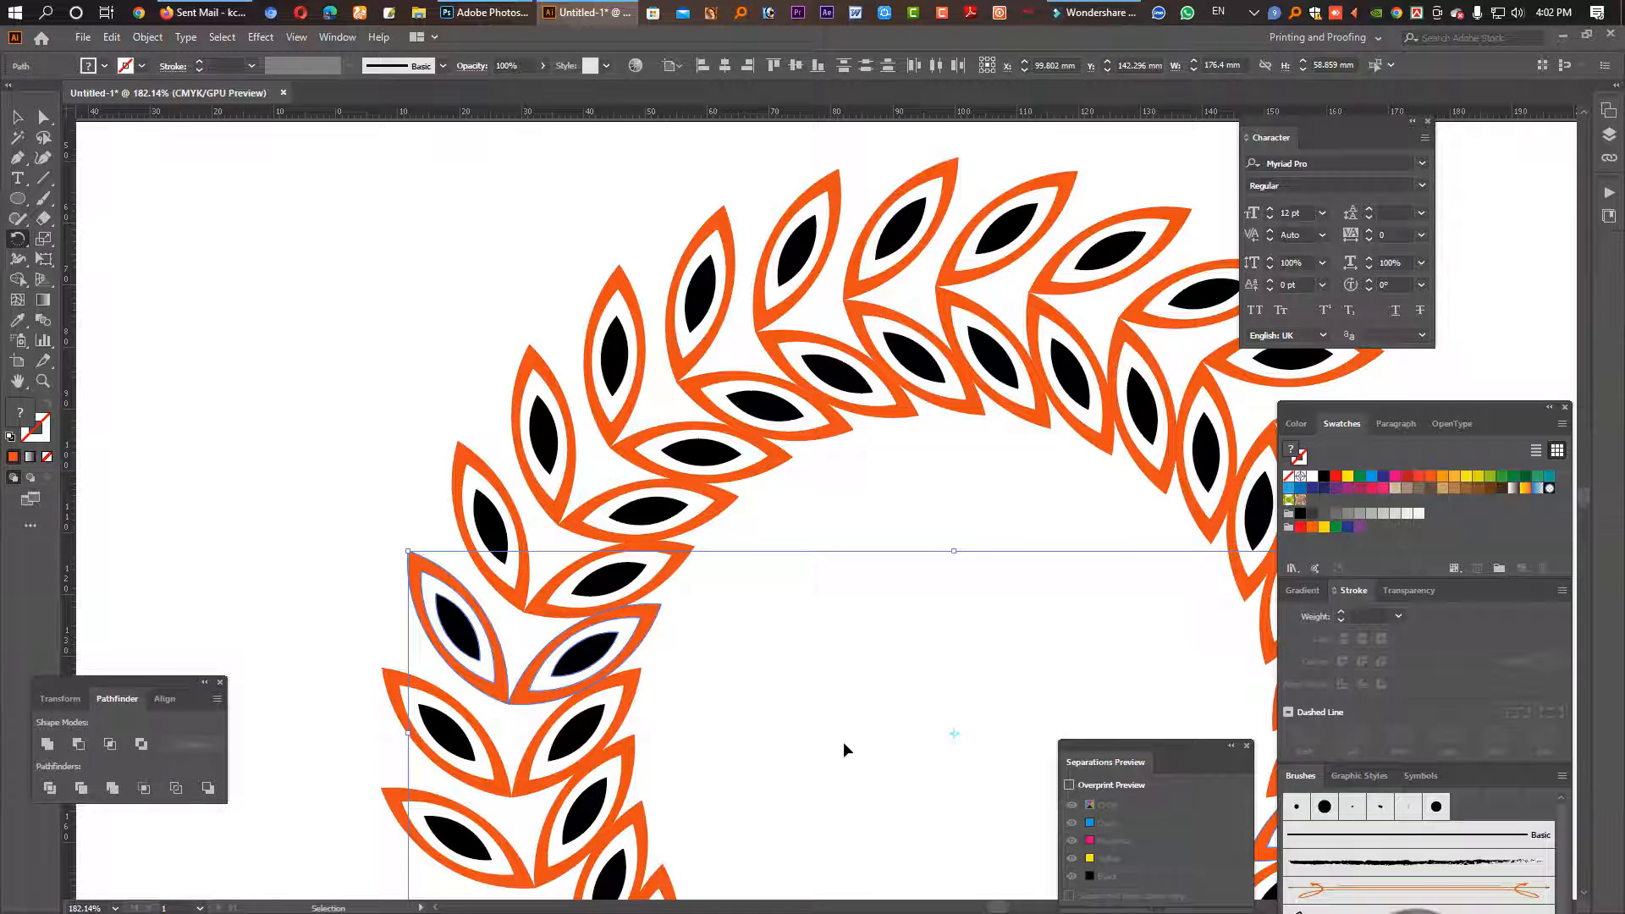
key(ctrl+z)
key(ctrl+z)
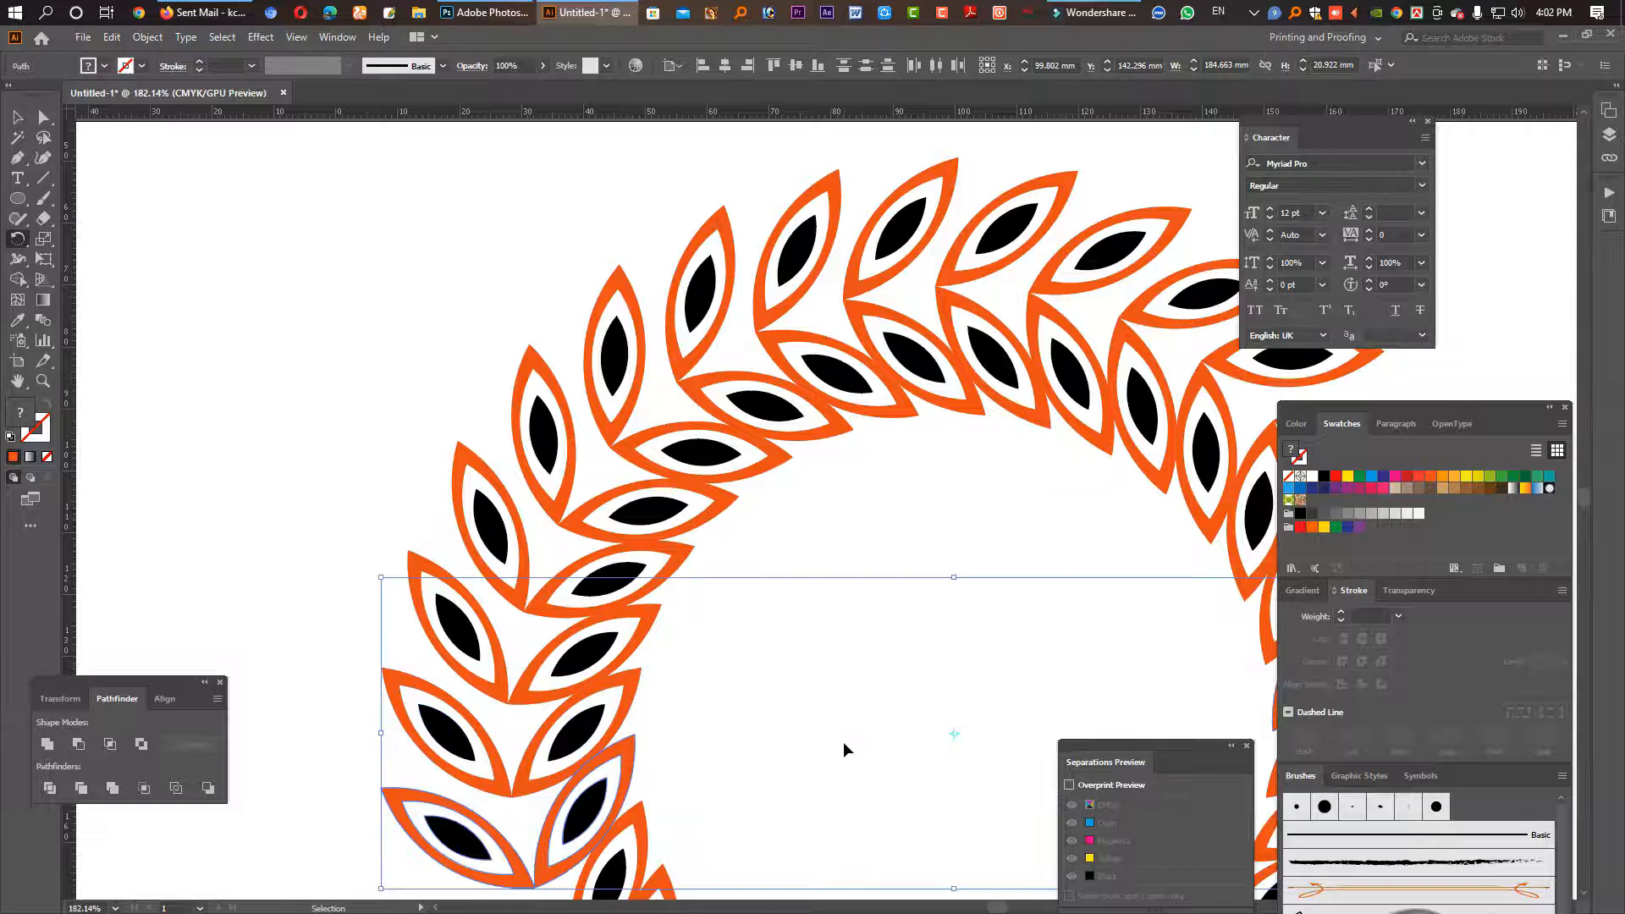
key(ctrl+z)
key(ctrl+z)
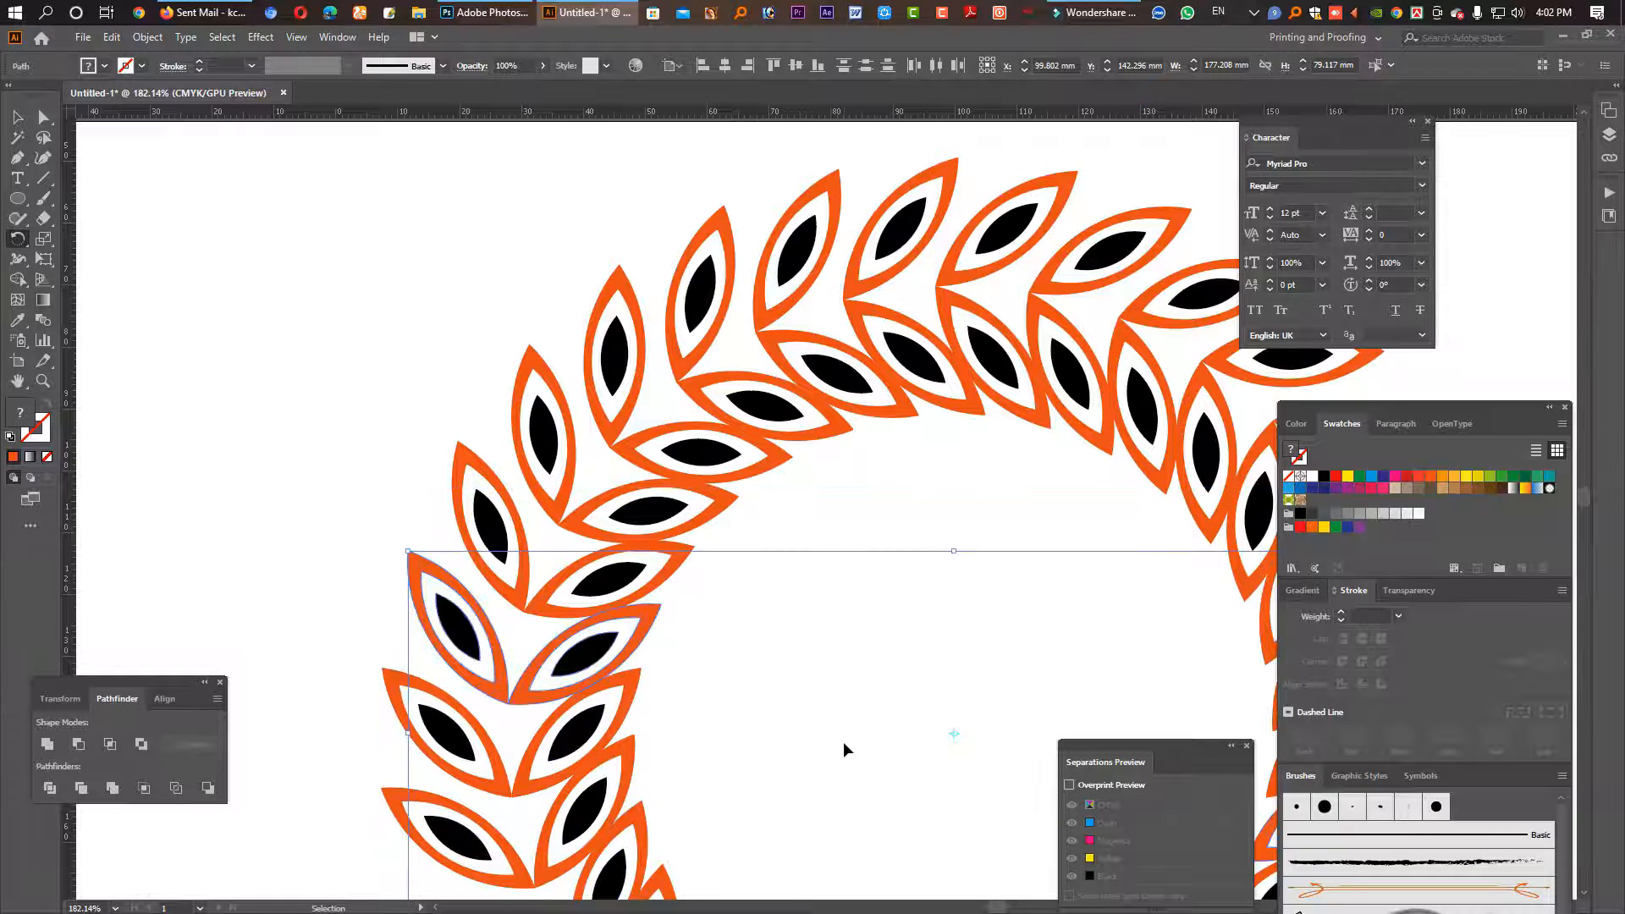
drag(805, 645, 550, 582)
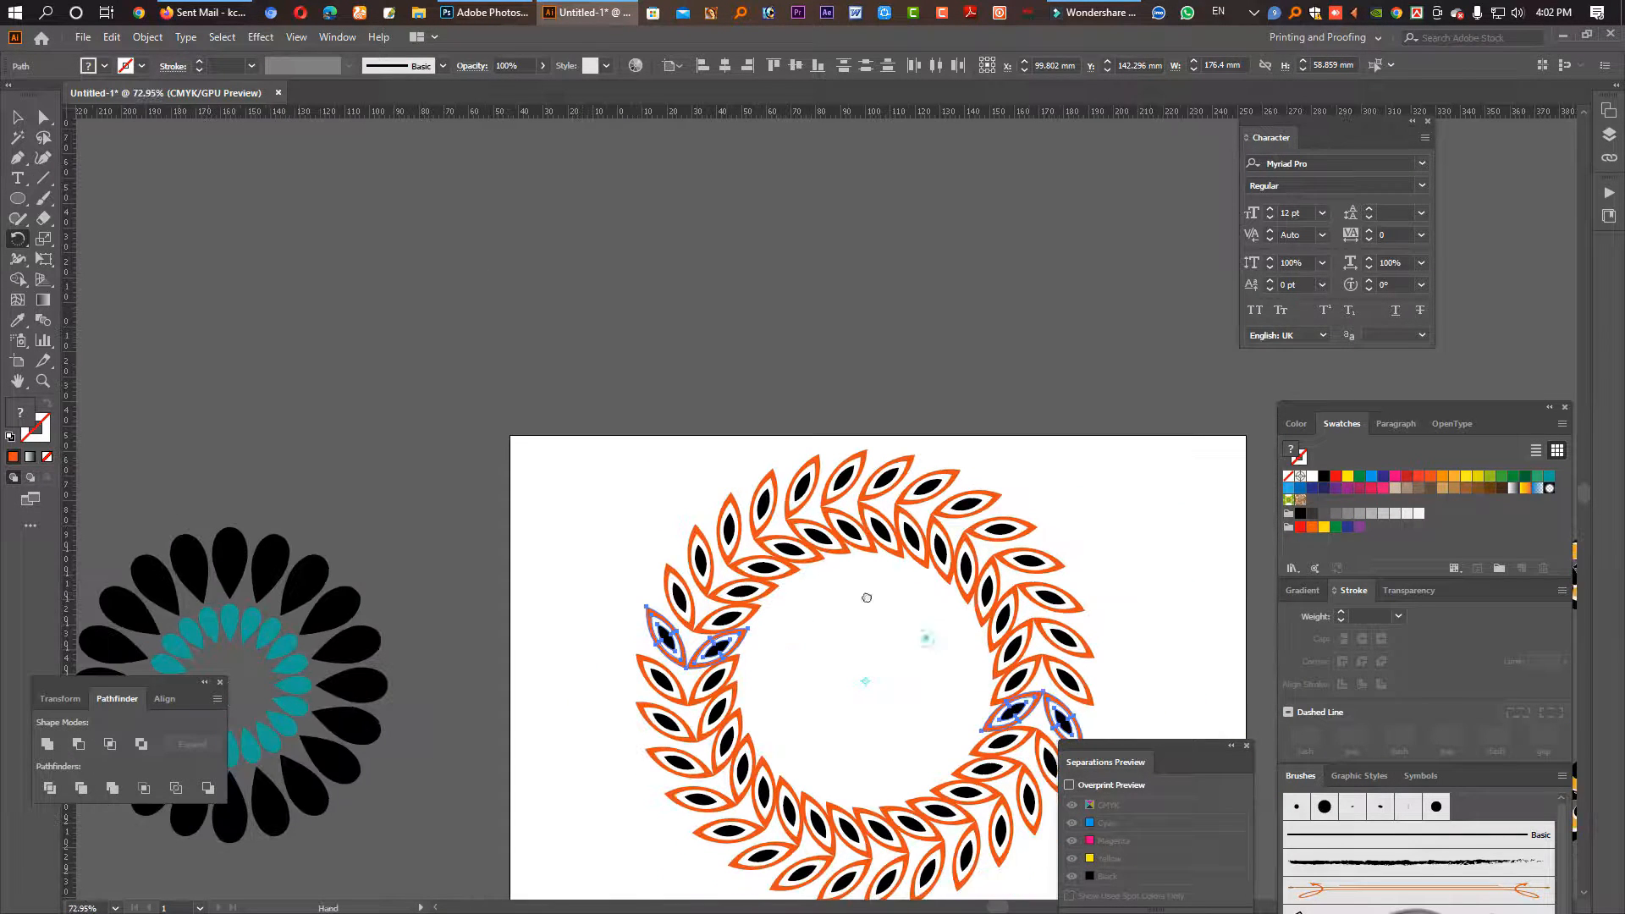
drag(924, 638, 734, 510)
click(17, 116)
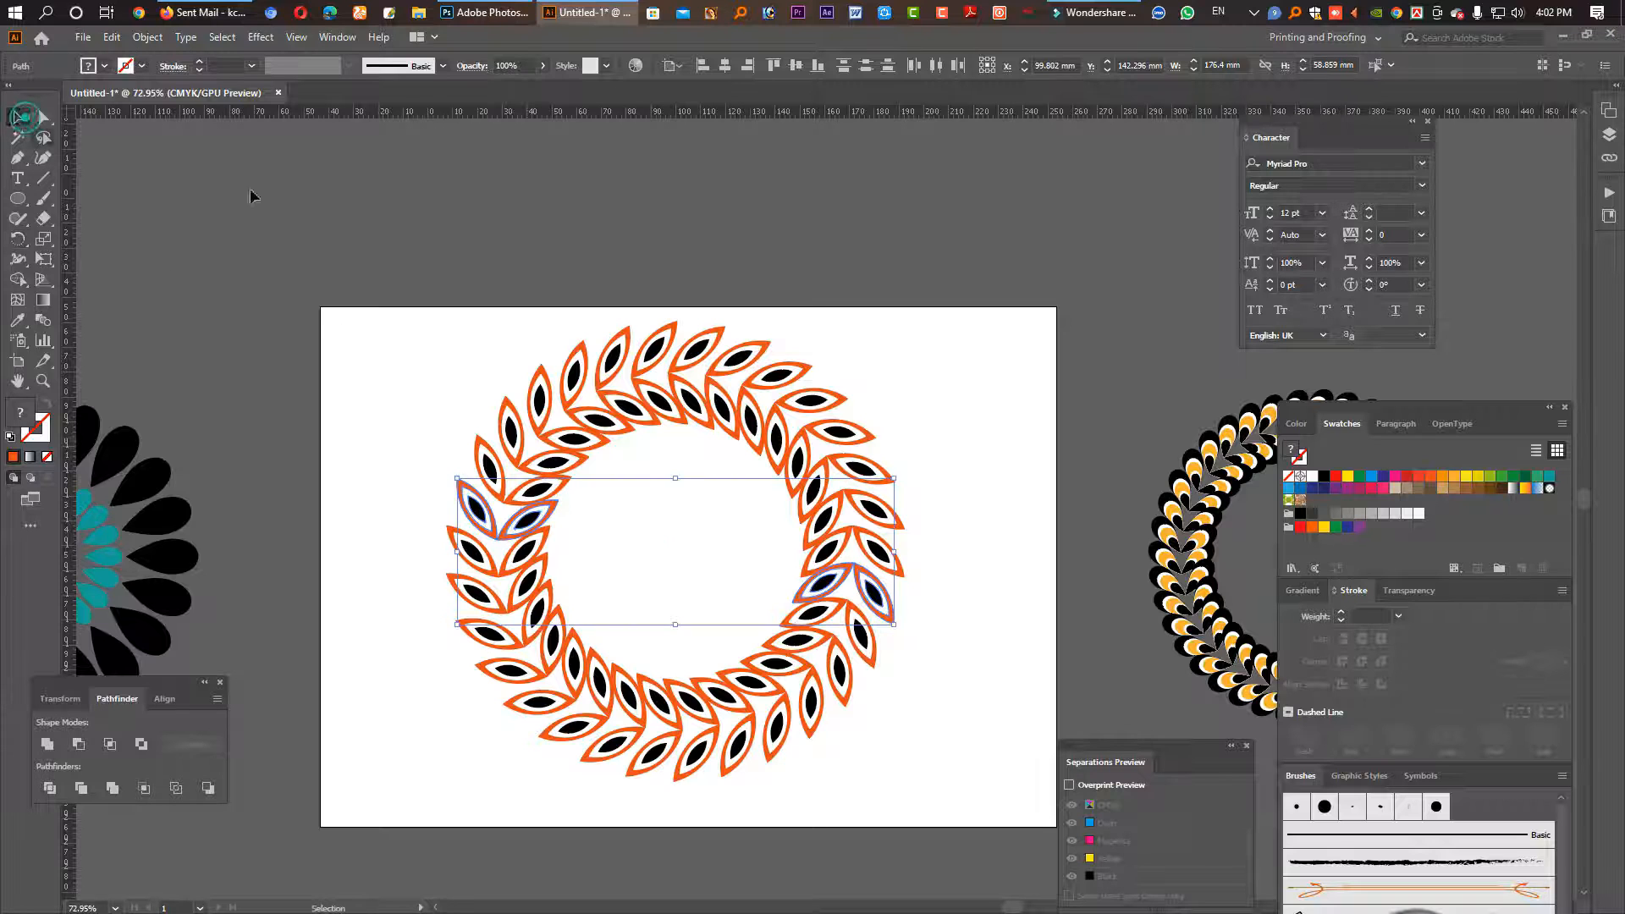
click(562, 193)
Step: Draw an unfilled circle with an orange stroke, about 144.5 mm across, running through the leaf tips in the middle of the ring
click(17, 197)
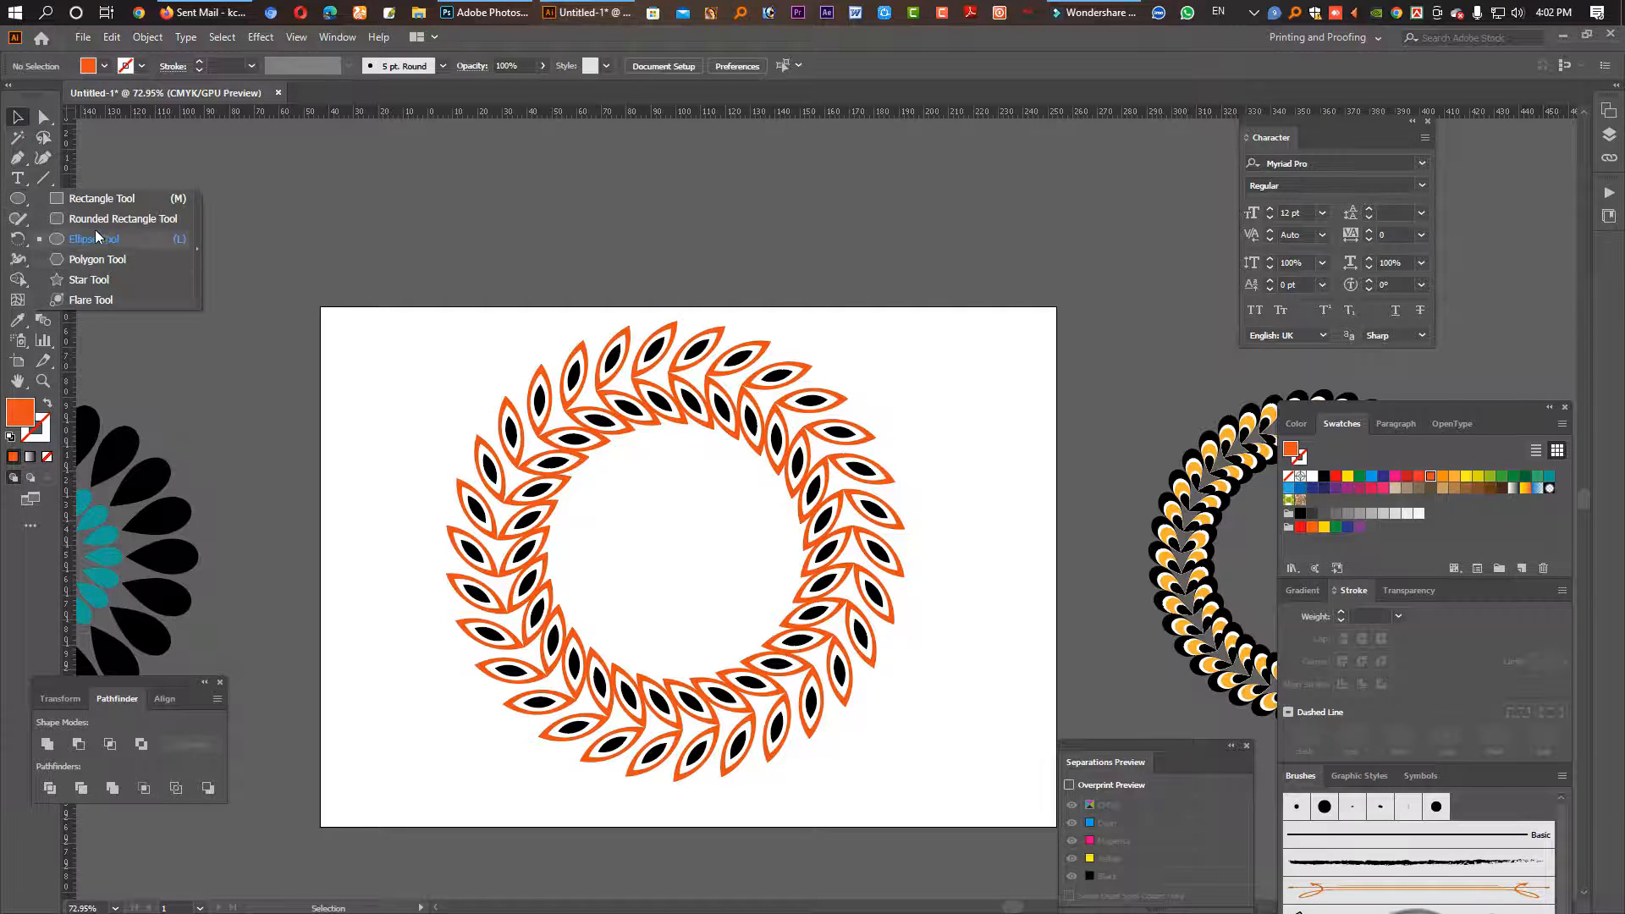
click(93, 246)
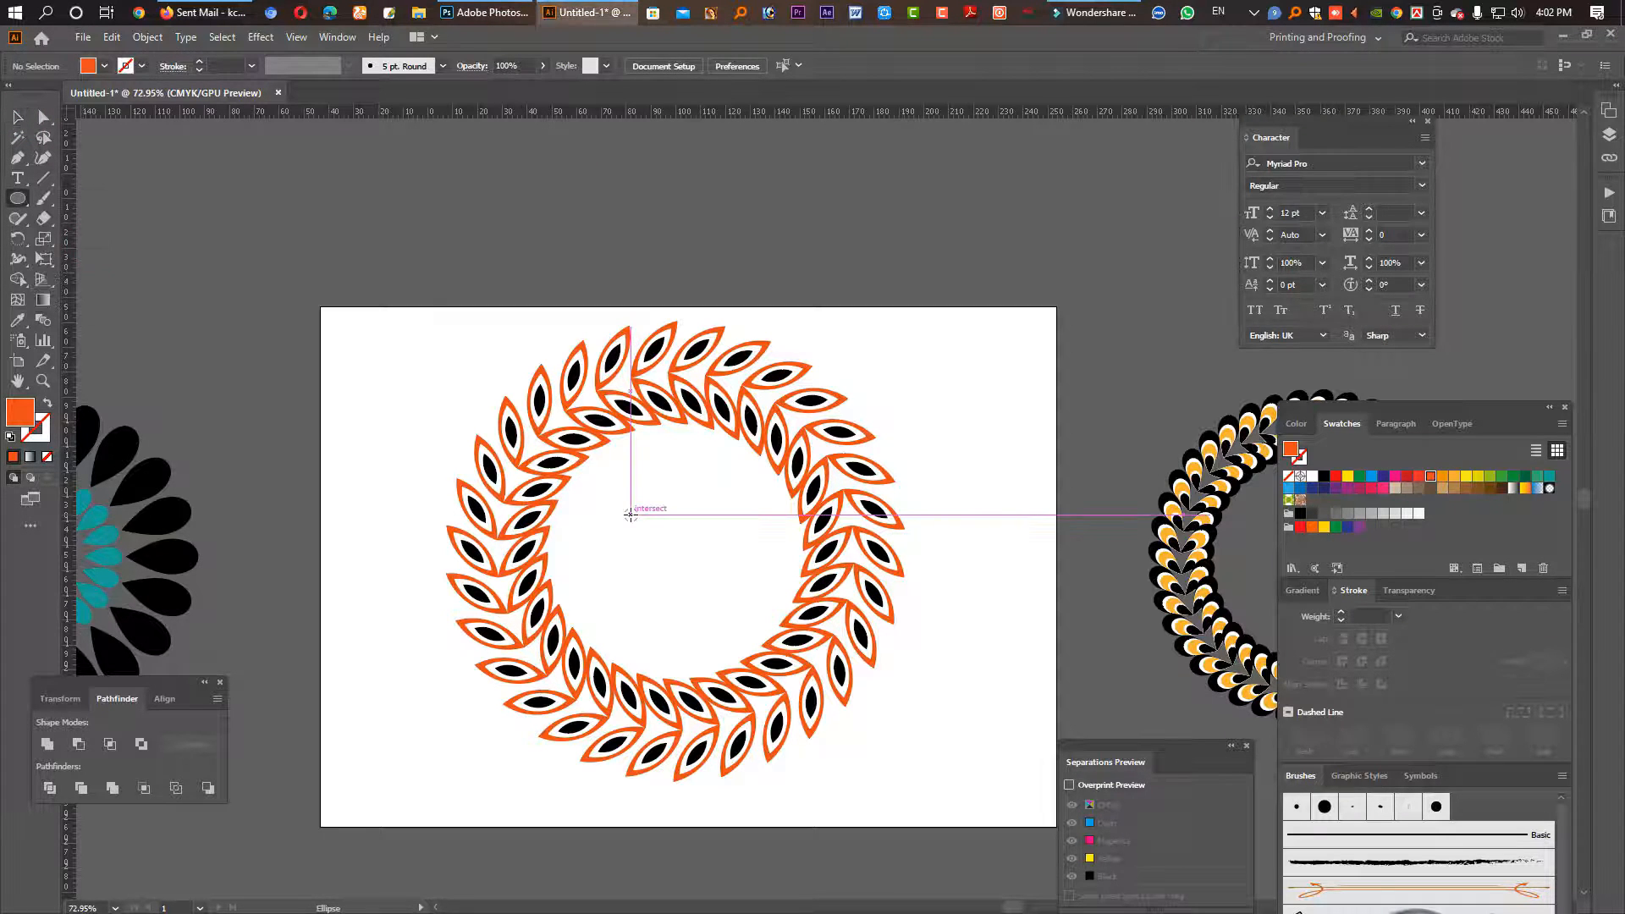
drag(657, 542, 863, 750)
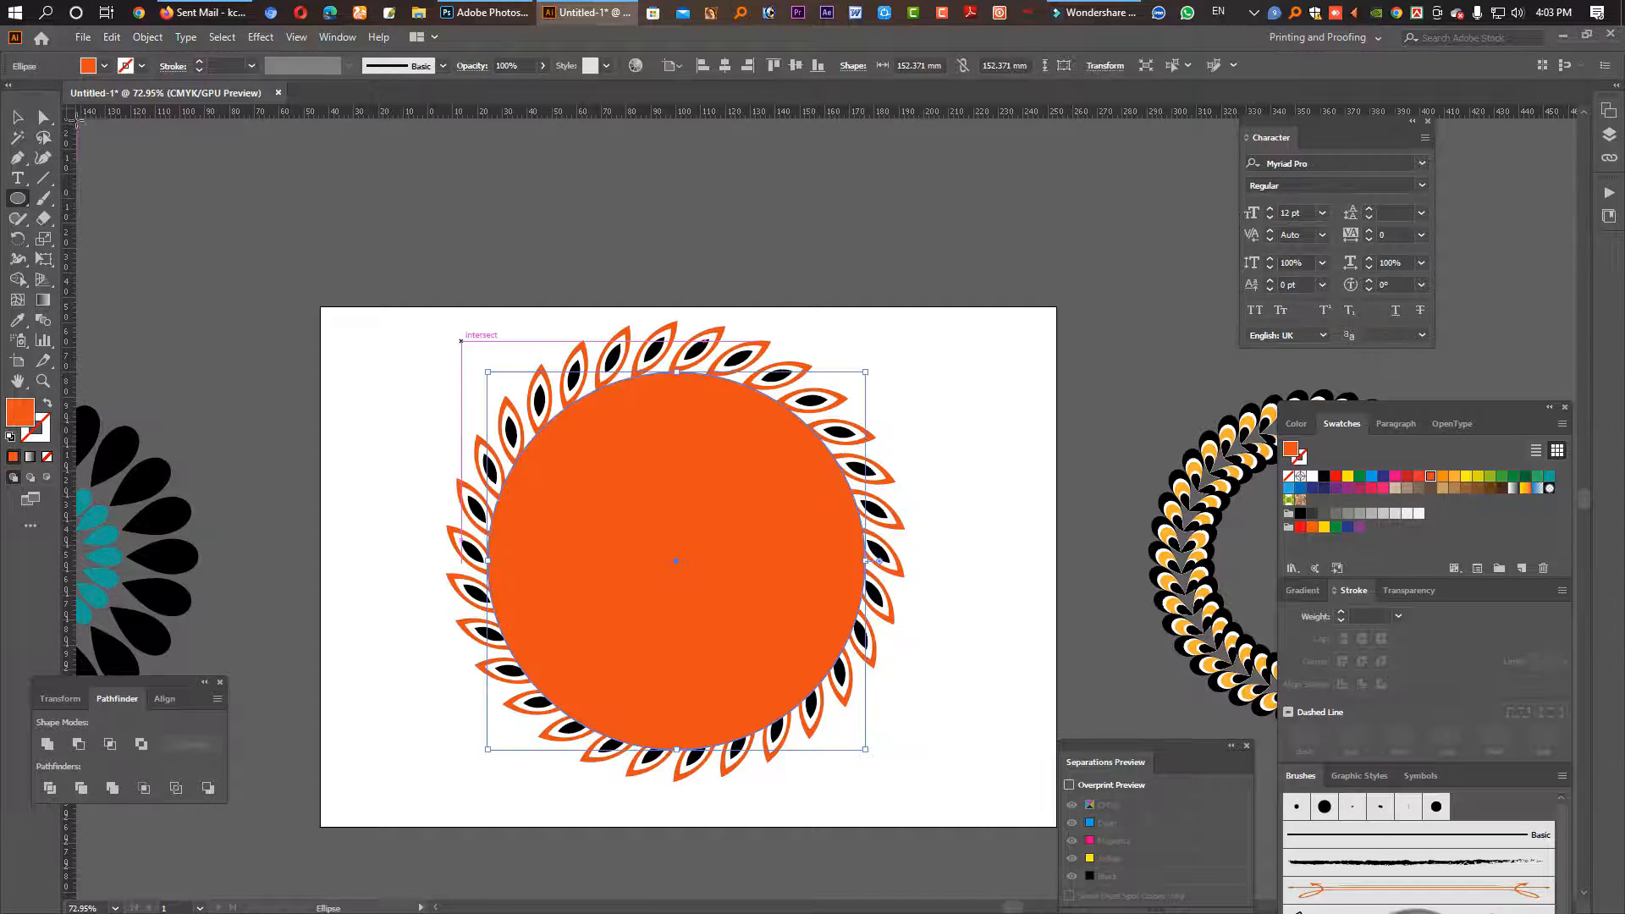
click(17, 116)
click(45, 406)
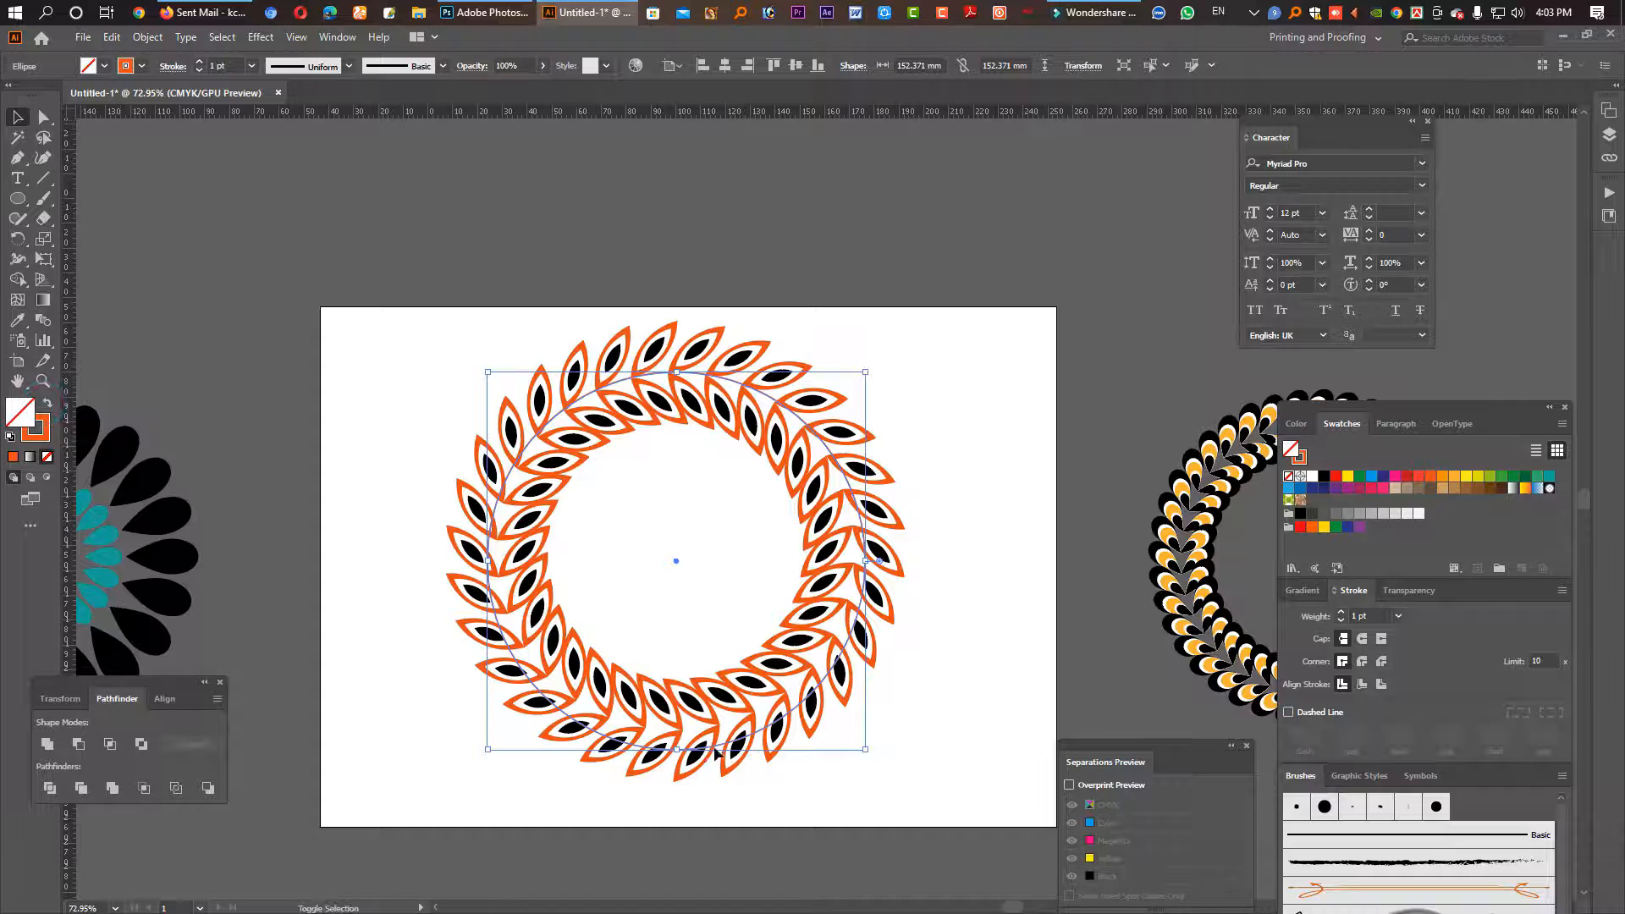
drag(682, 751, 677, 730)
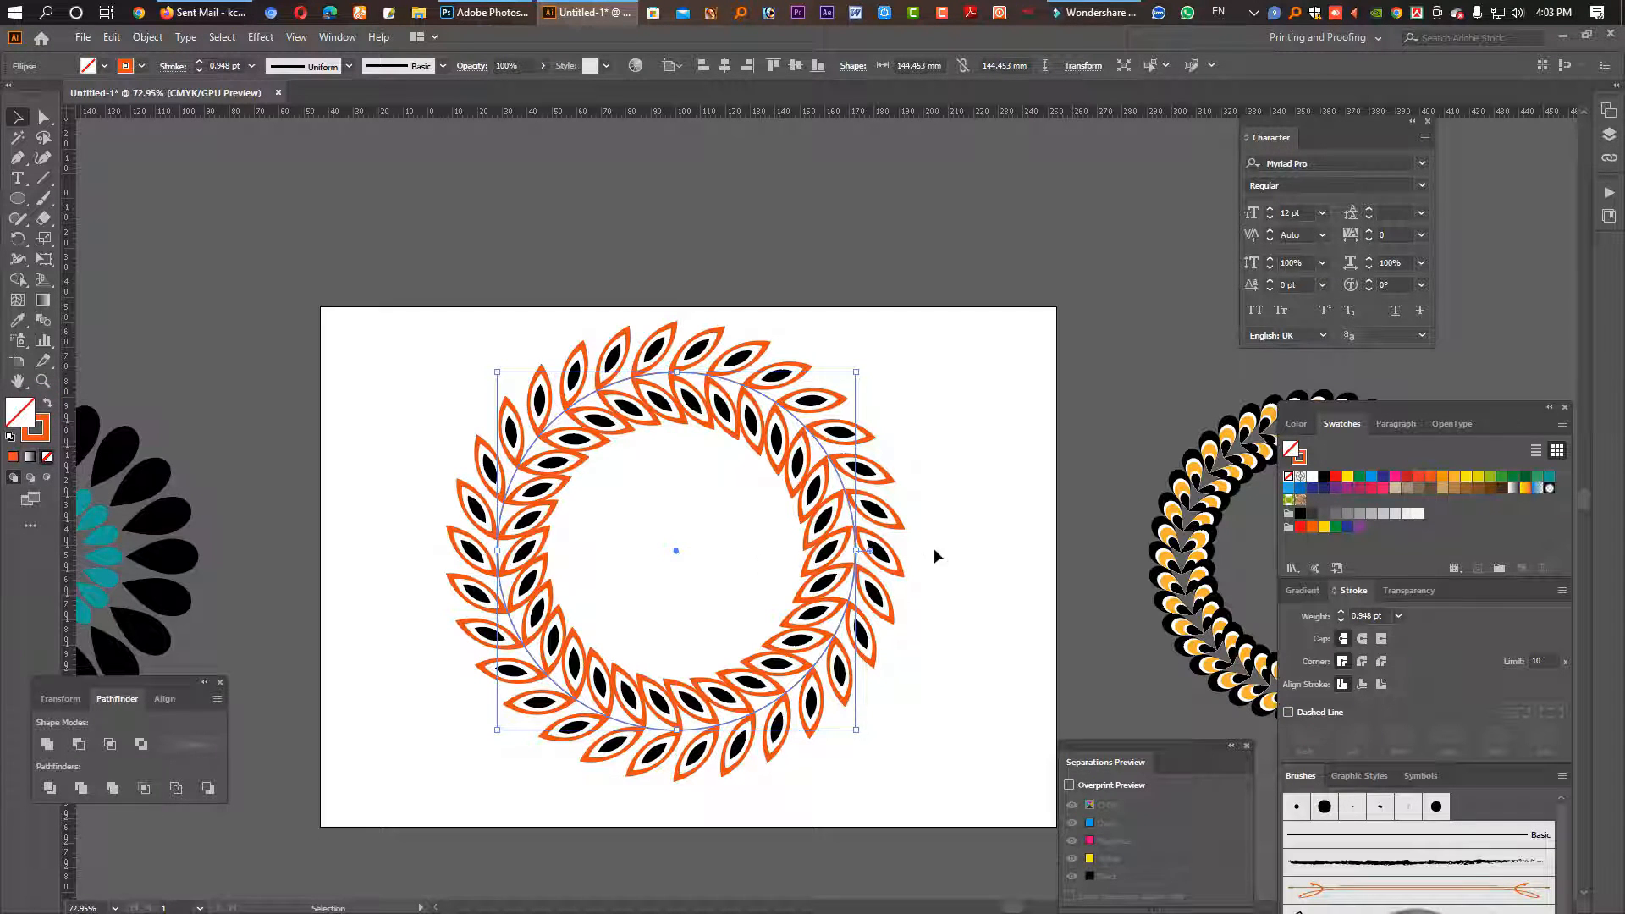
Step: Change the circle's stroke to black and increase its weight
click(1301, 461)
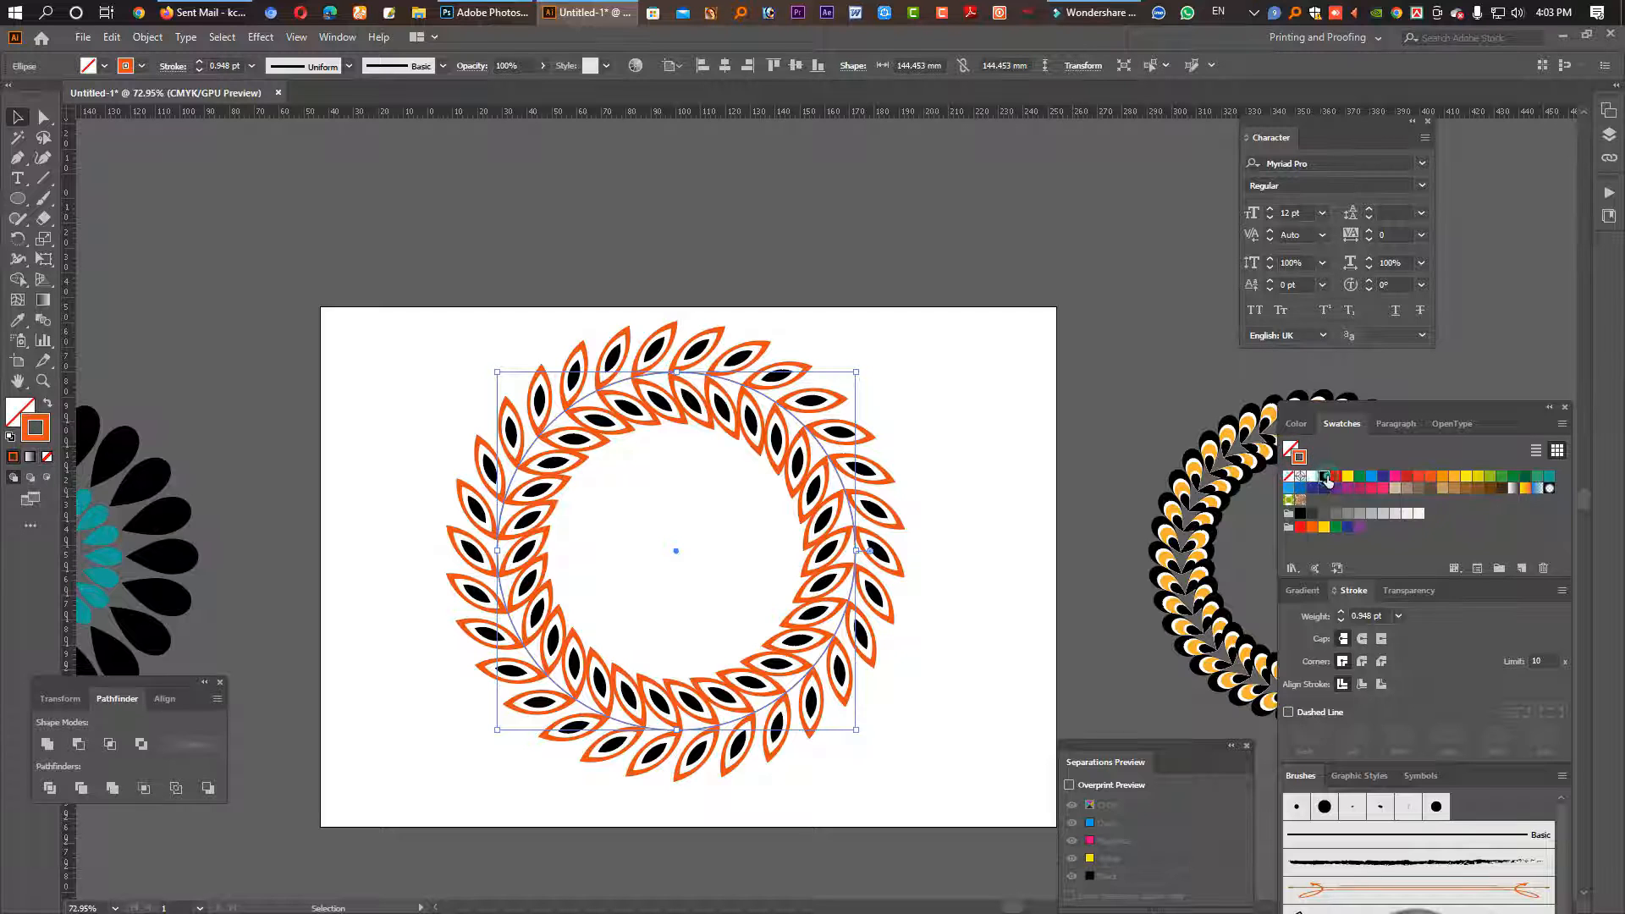
click(1324, 477)
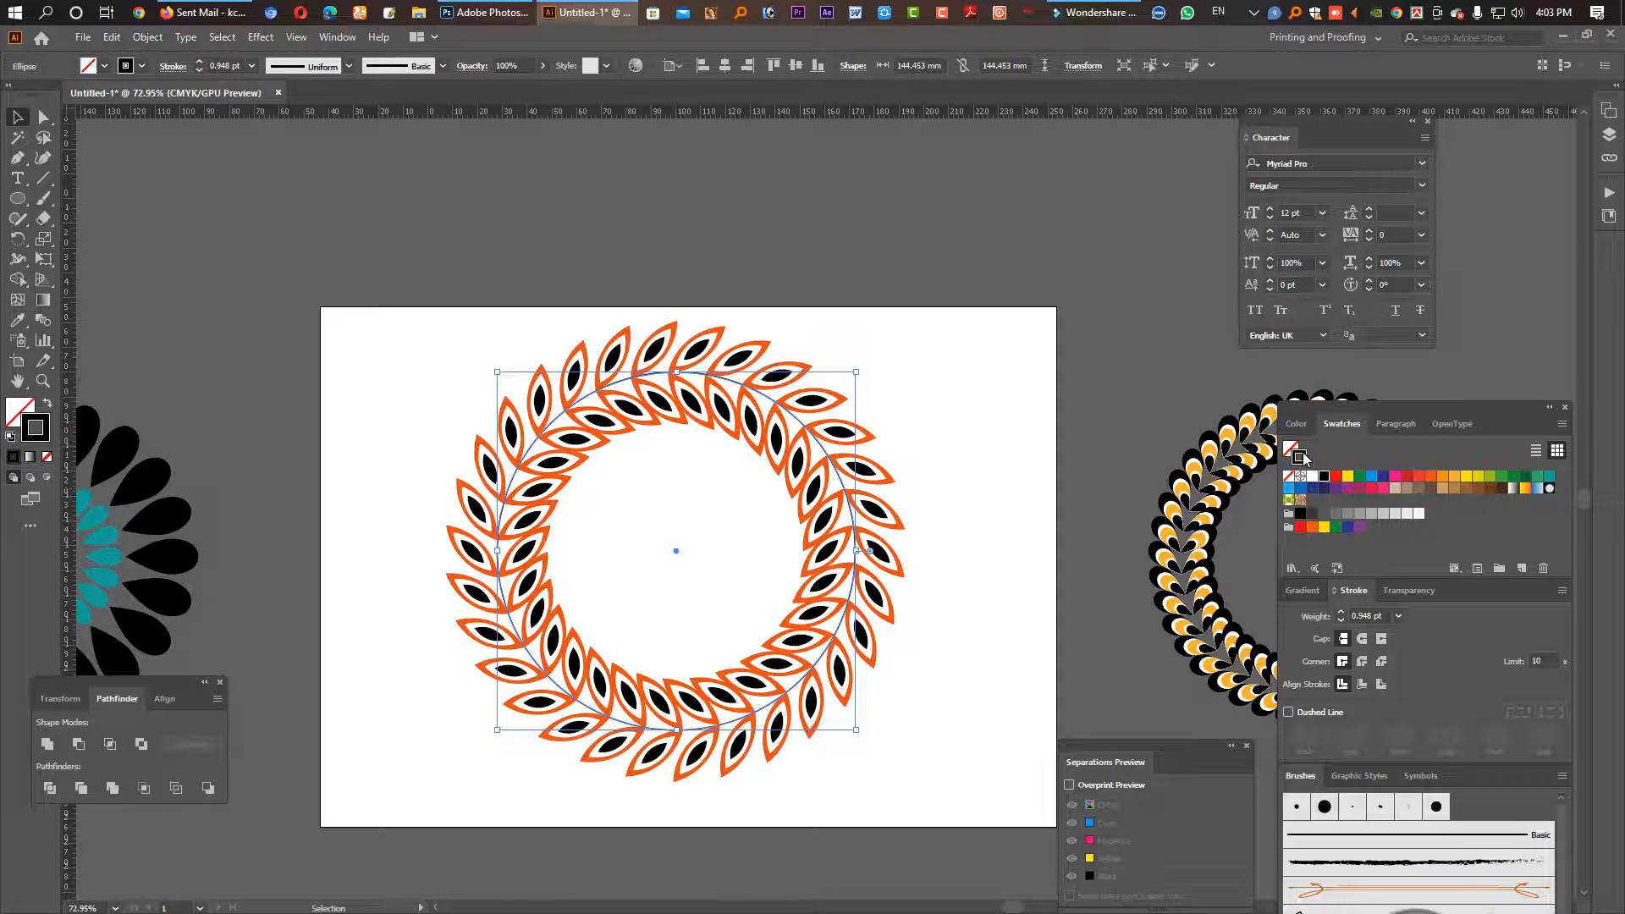
click(1339, 616)
click(1339, 616)
click(934, 664)
Step: Hide the panels and the artboard so that all four circular patterns show on a plain white background
key(Tab)
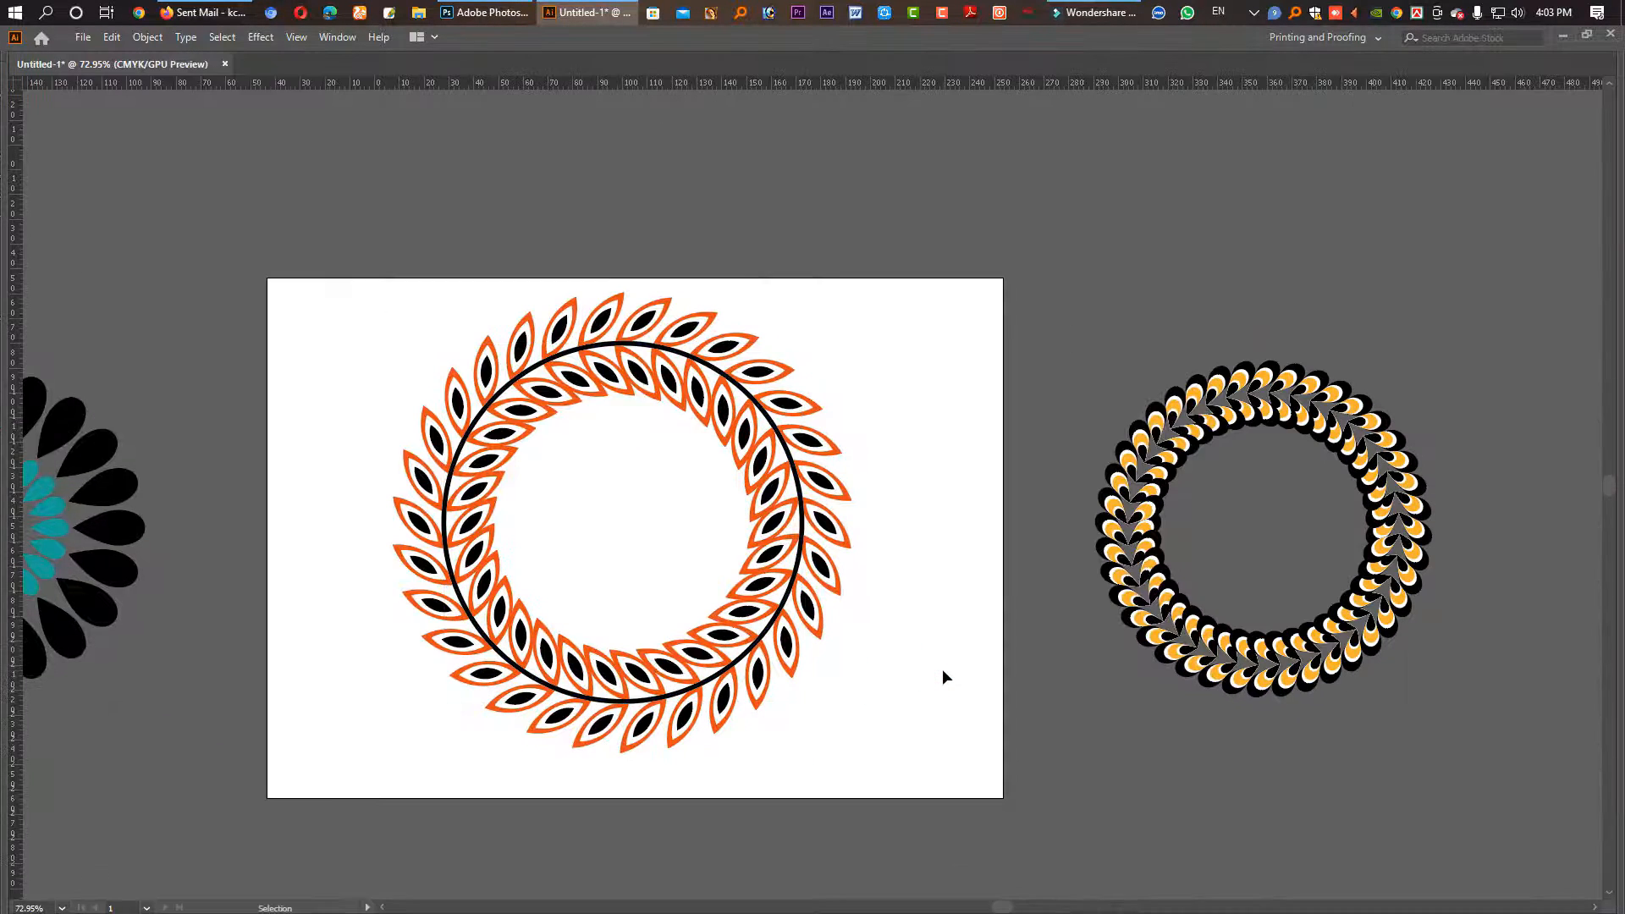
drag(918, 744, 330, 270)
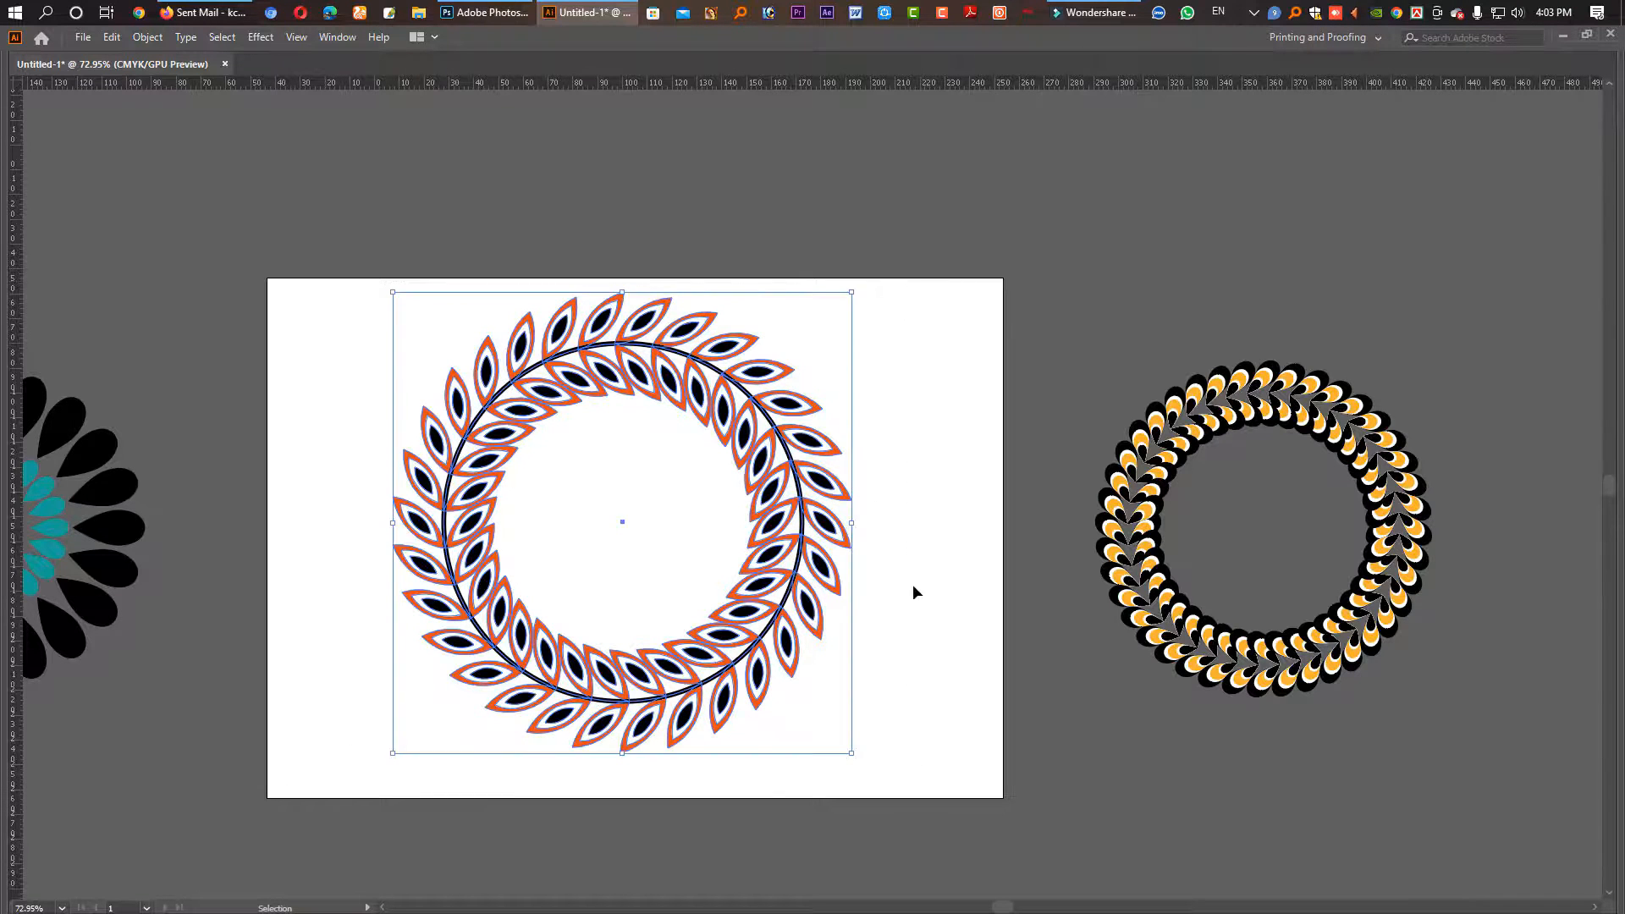
scroll(830, 566, down, 4)
key(ctrl+shift+h)
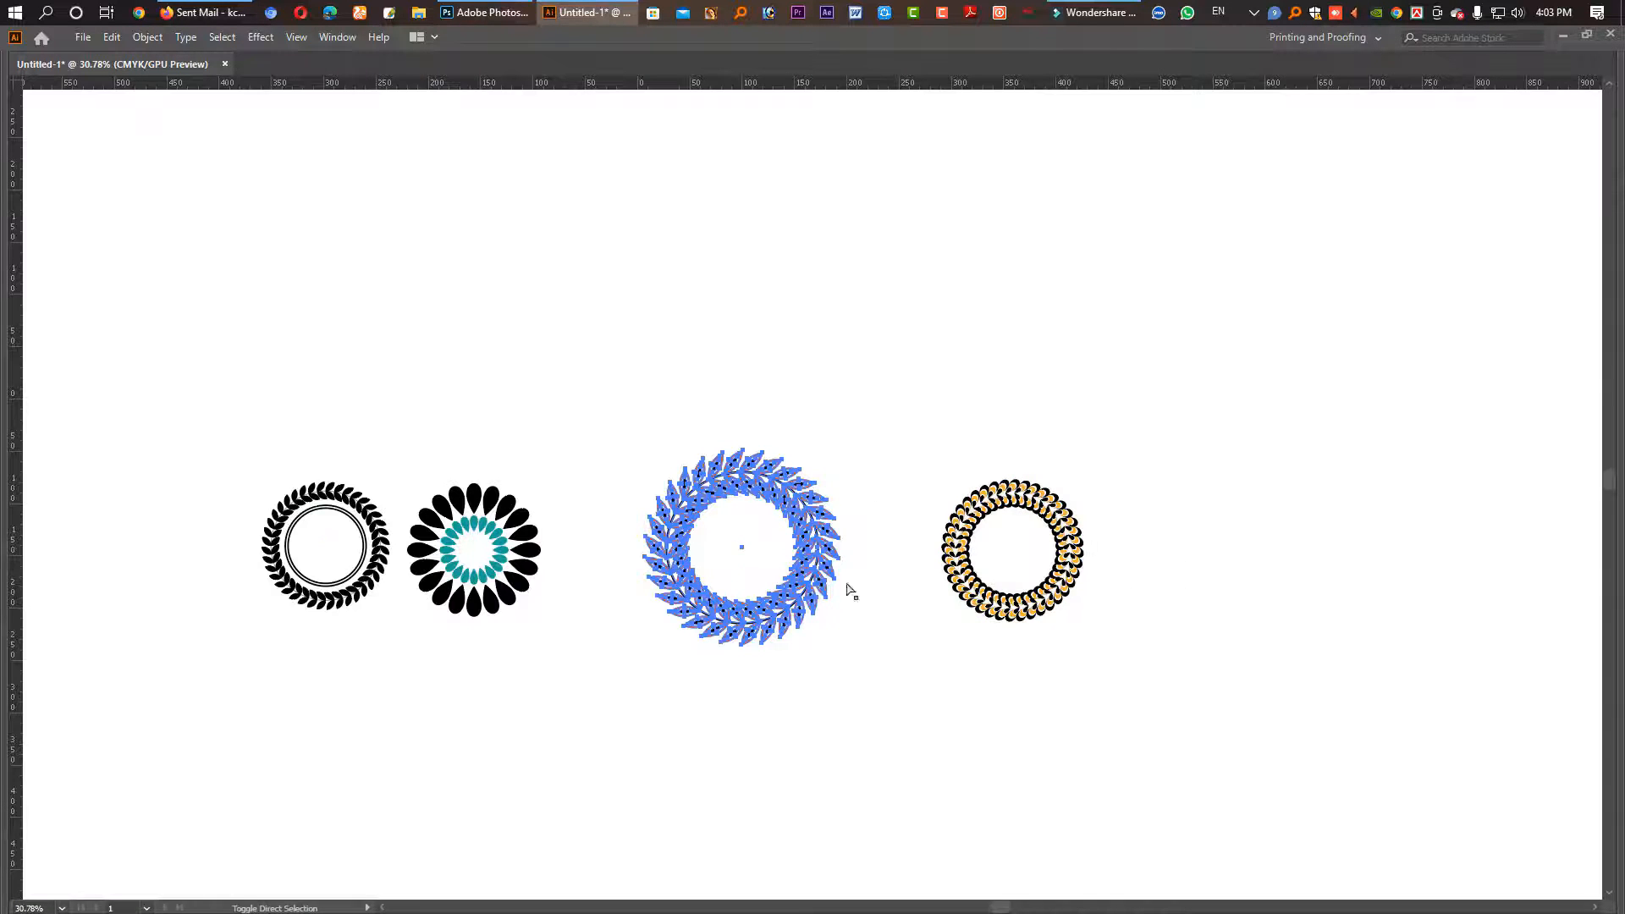
click(1167, 667)
Step: Move the two black and teal patterns and the yellow ring horizontally to sit close beside the orange leaf ring
drag(1117, 624, 932, 507)
drag(246, 454, 529, 647)
drag(524, 582, 616, 583)
drag(1116, 639, 926, 504)
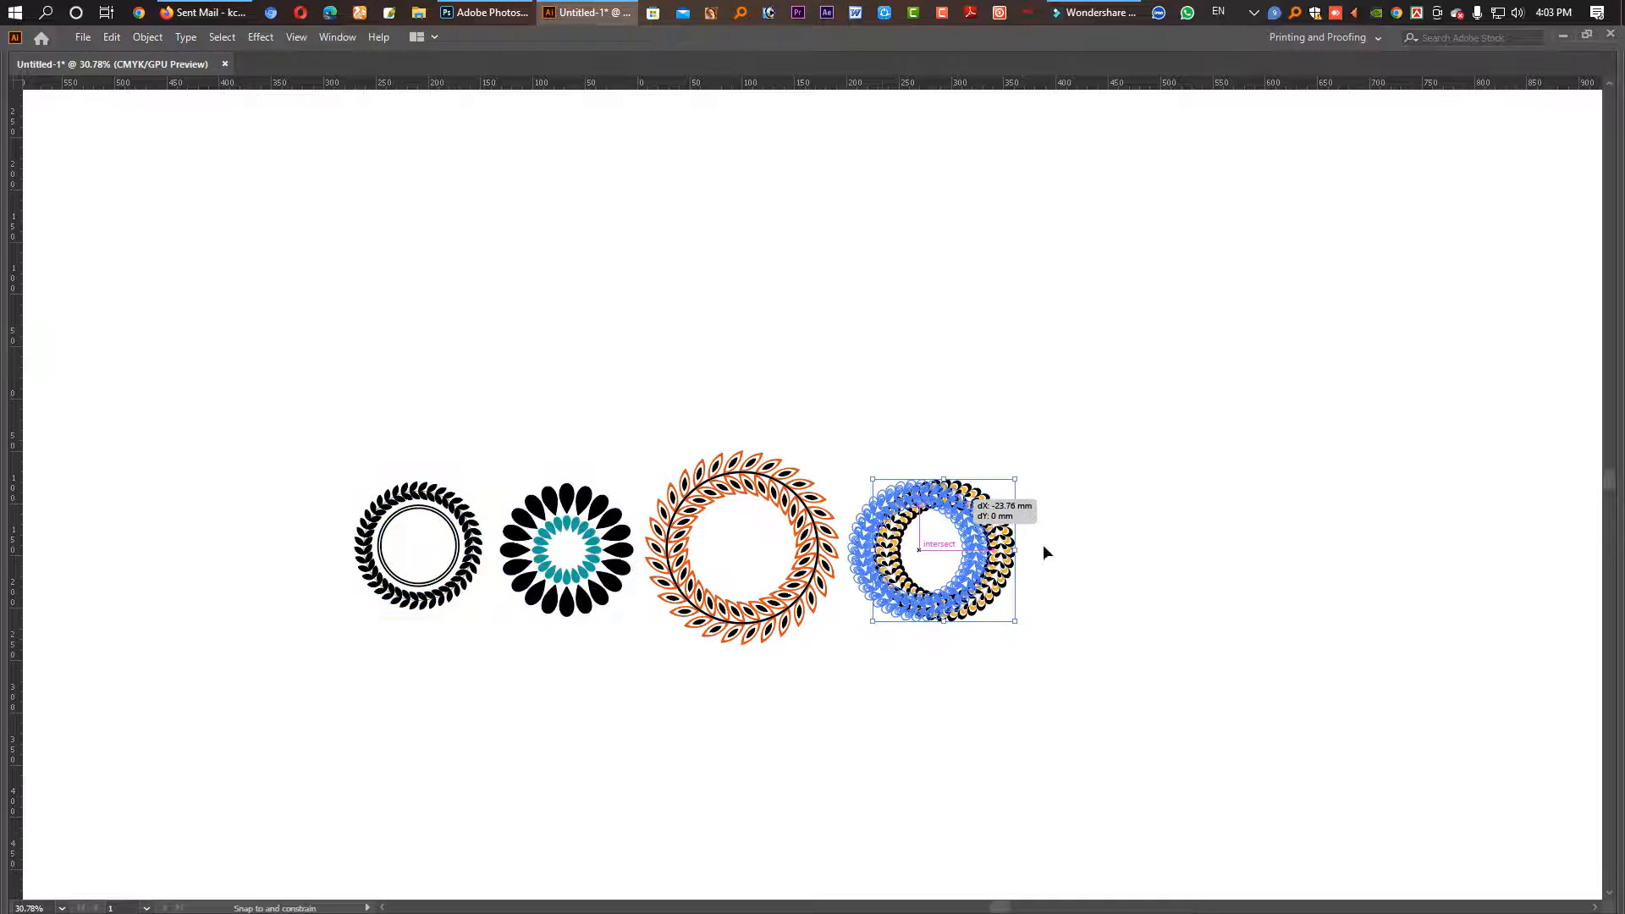
click(1044, 546)
drag(697, 446, 805, 505)
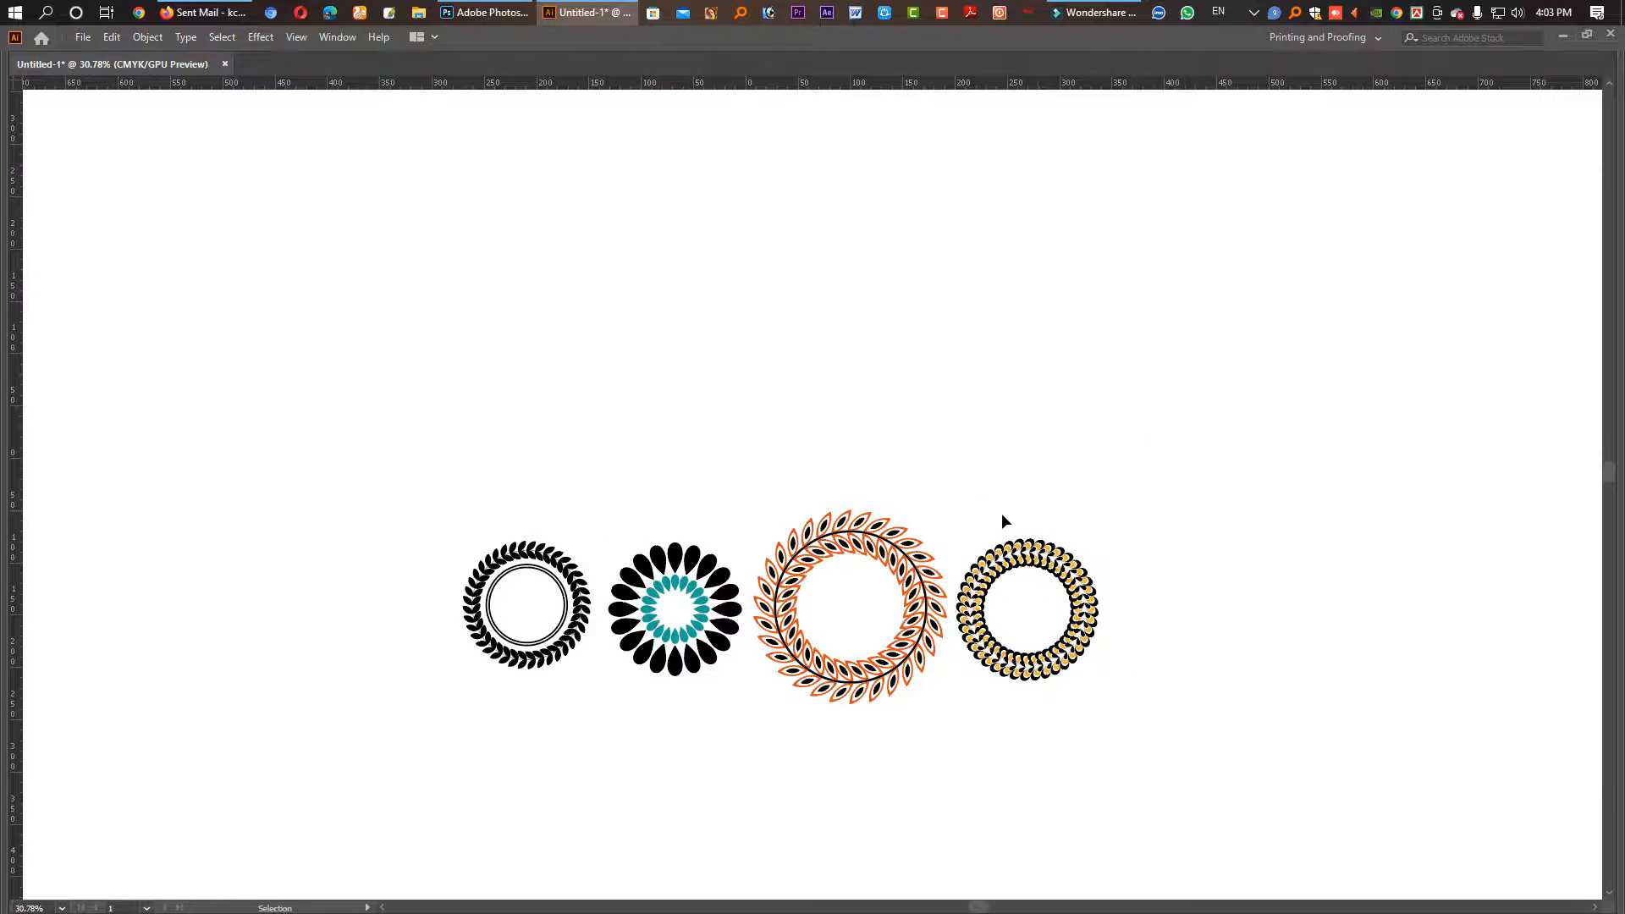
key(Tab)
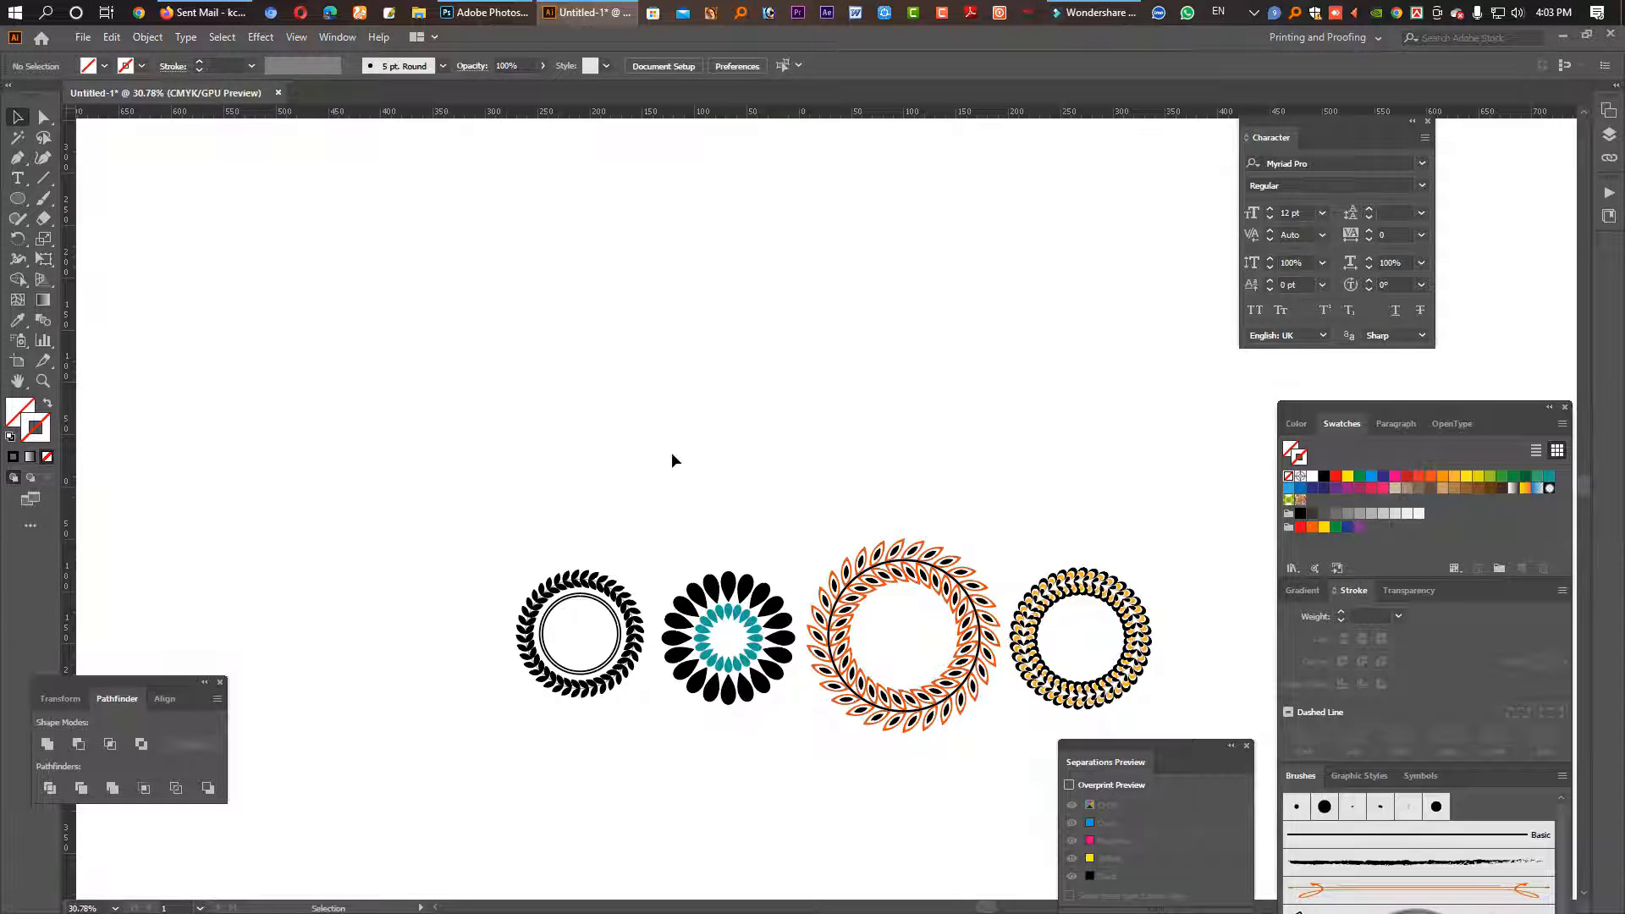
drag(27, 241, 81, 269)
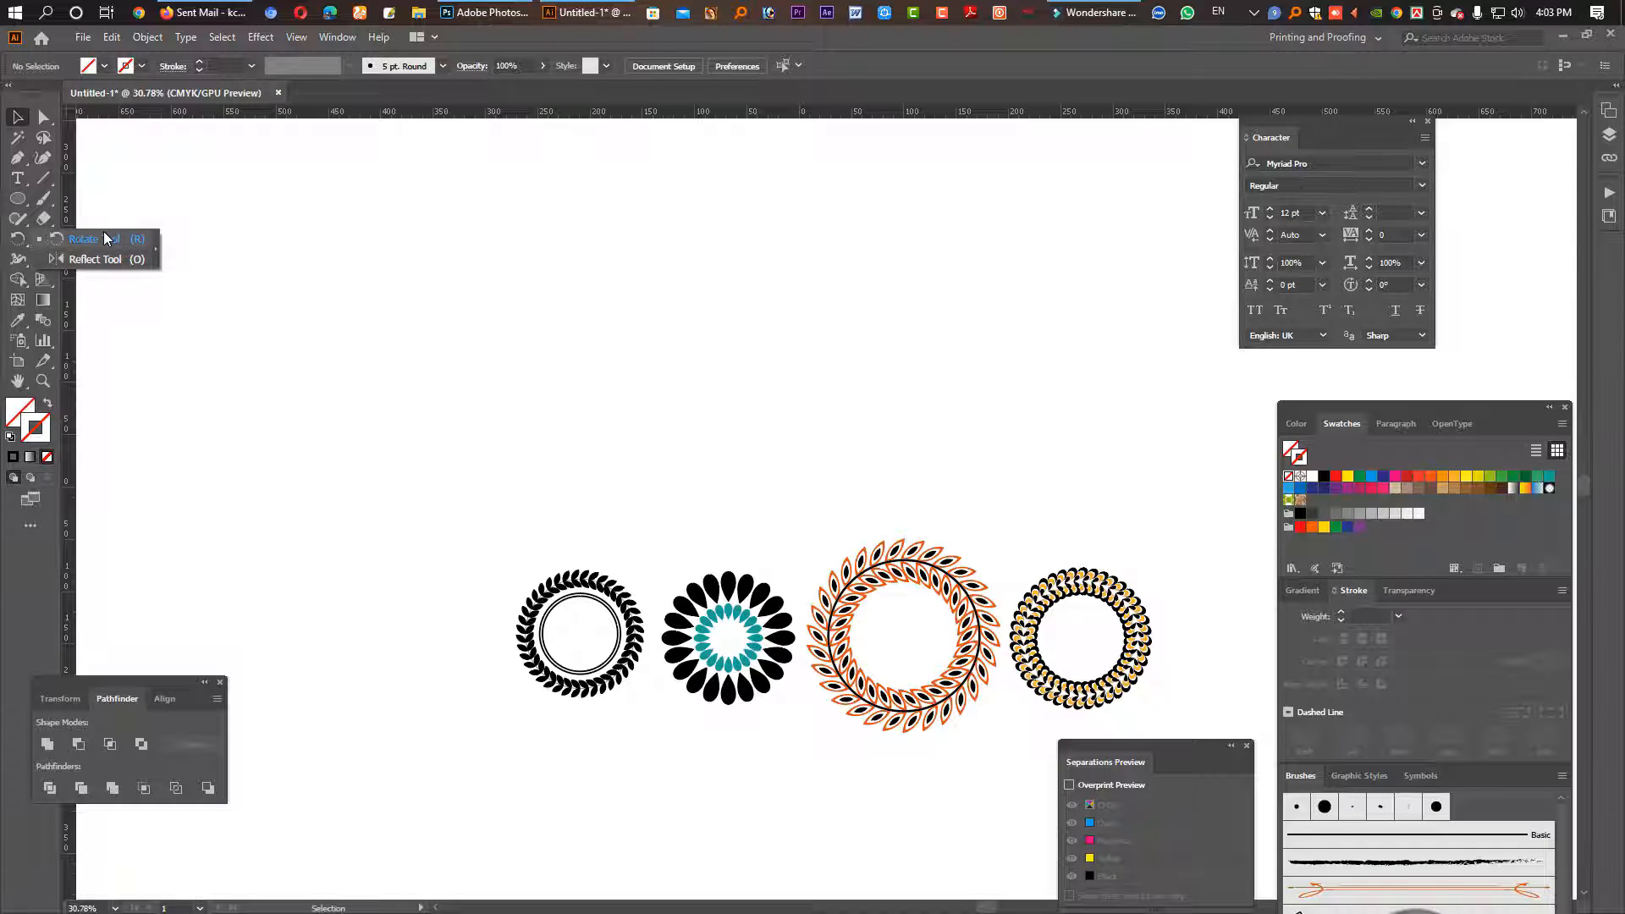
click(260, 253)
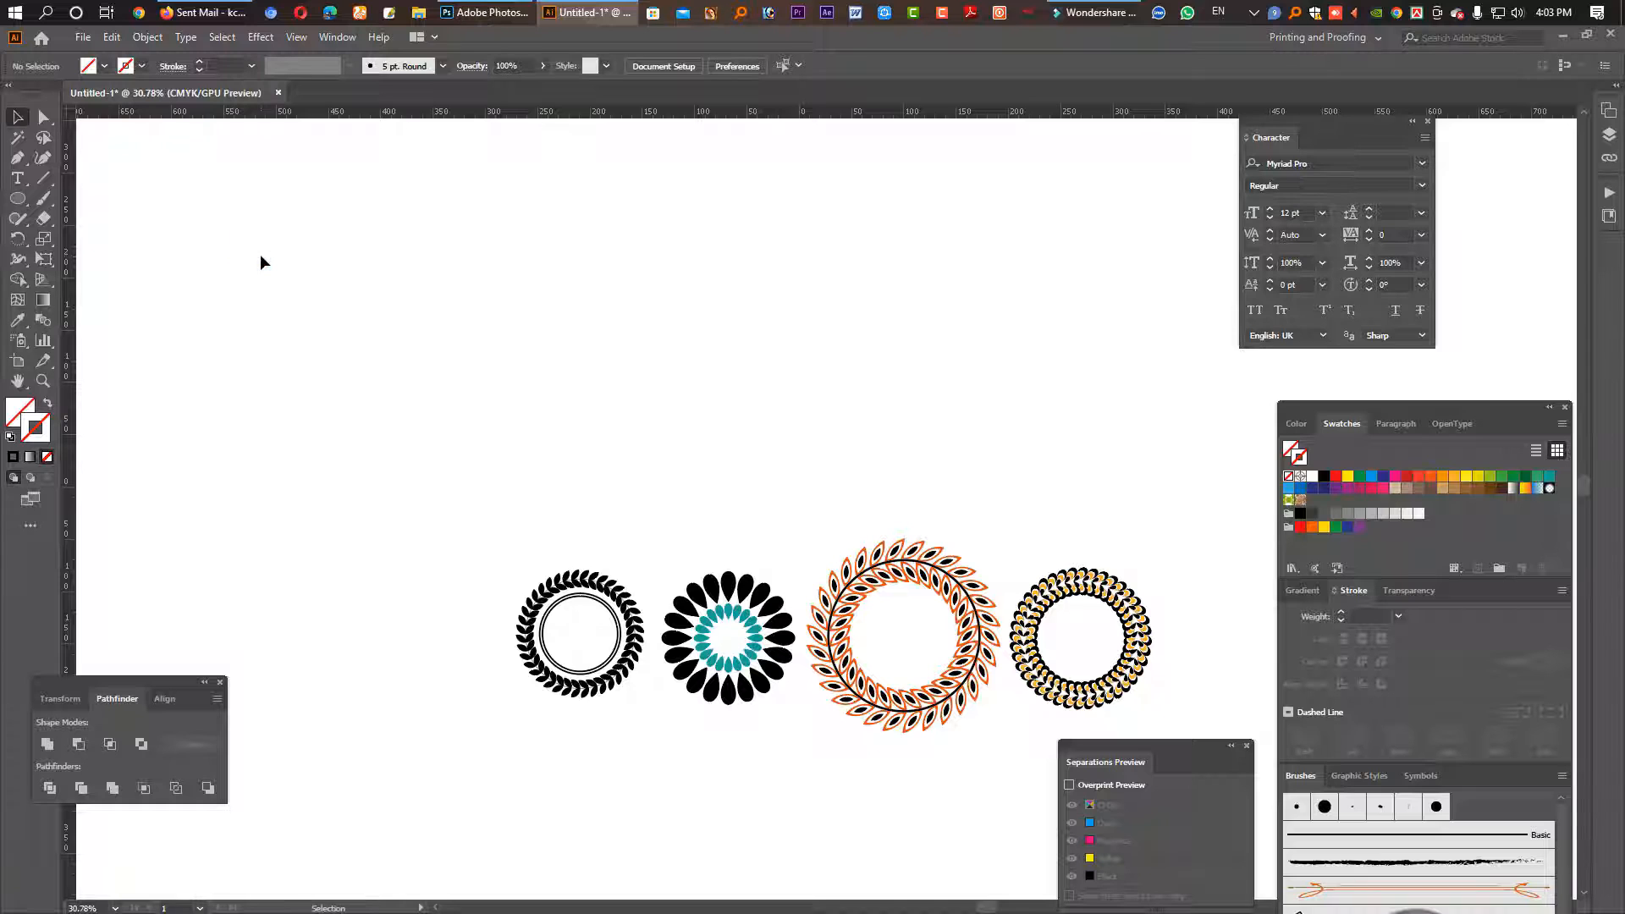
Step: Open Kohinoor.ai from the Desktop folder, retaining the 9-slice scaling option for symbols
key(ctrl+o)
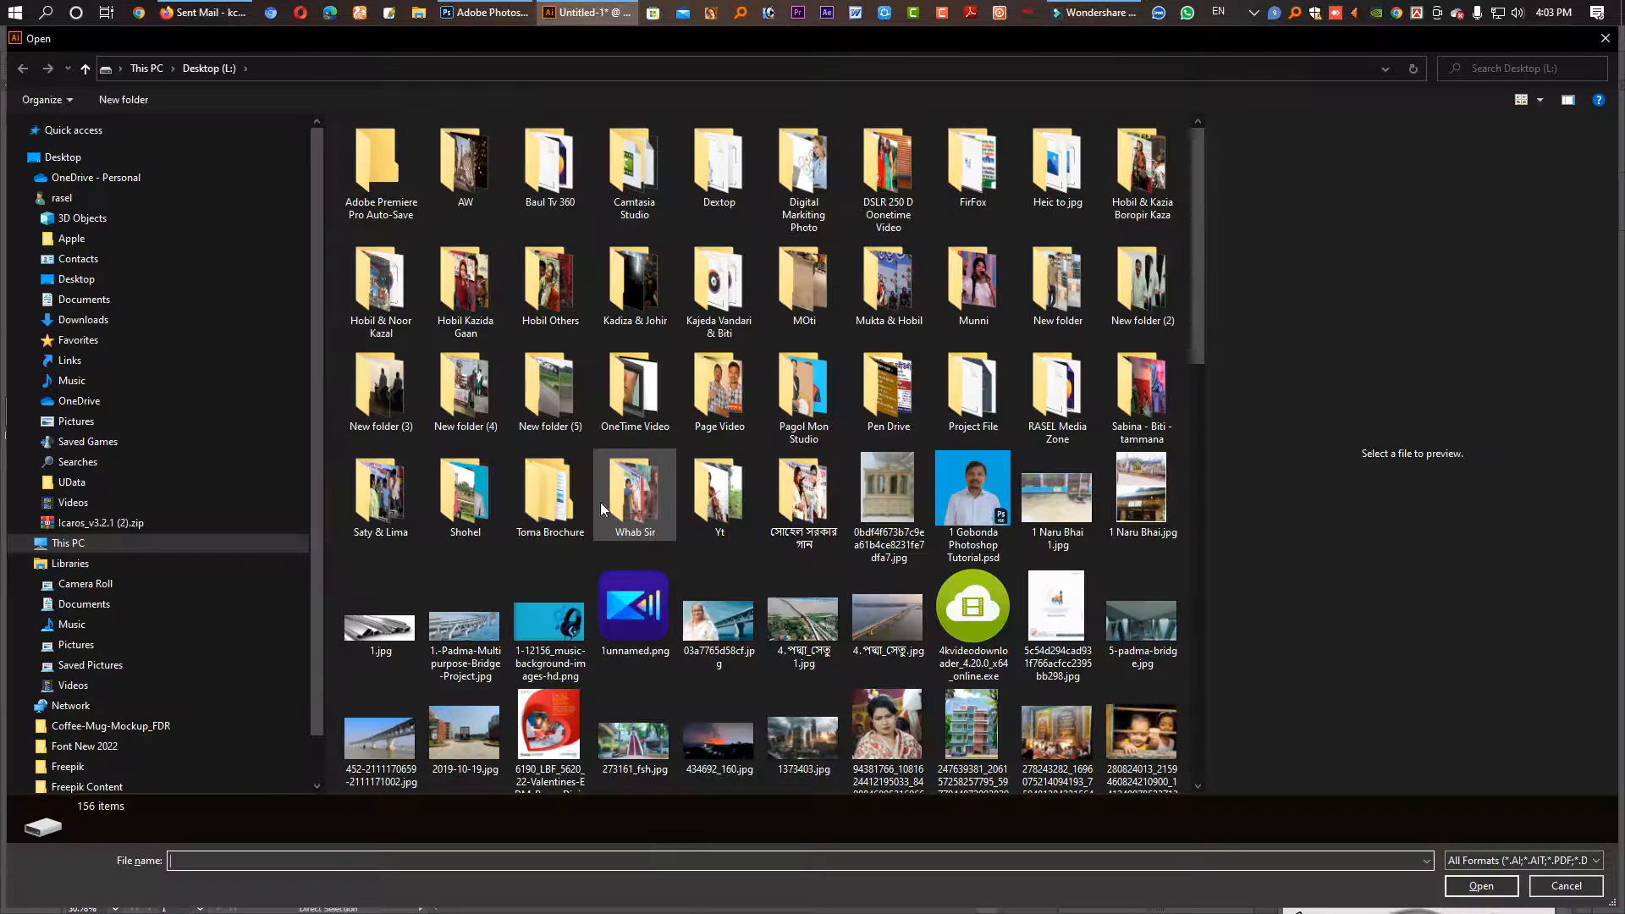
scroll(615, 573, down, 5)
click(76, 278)
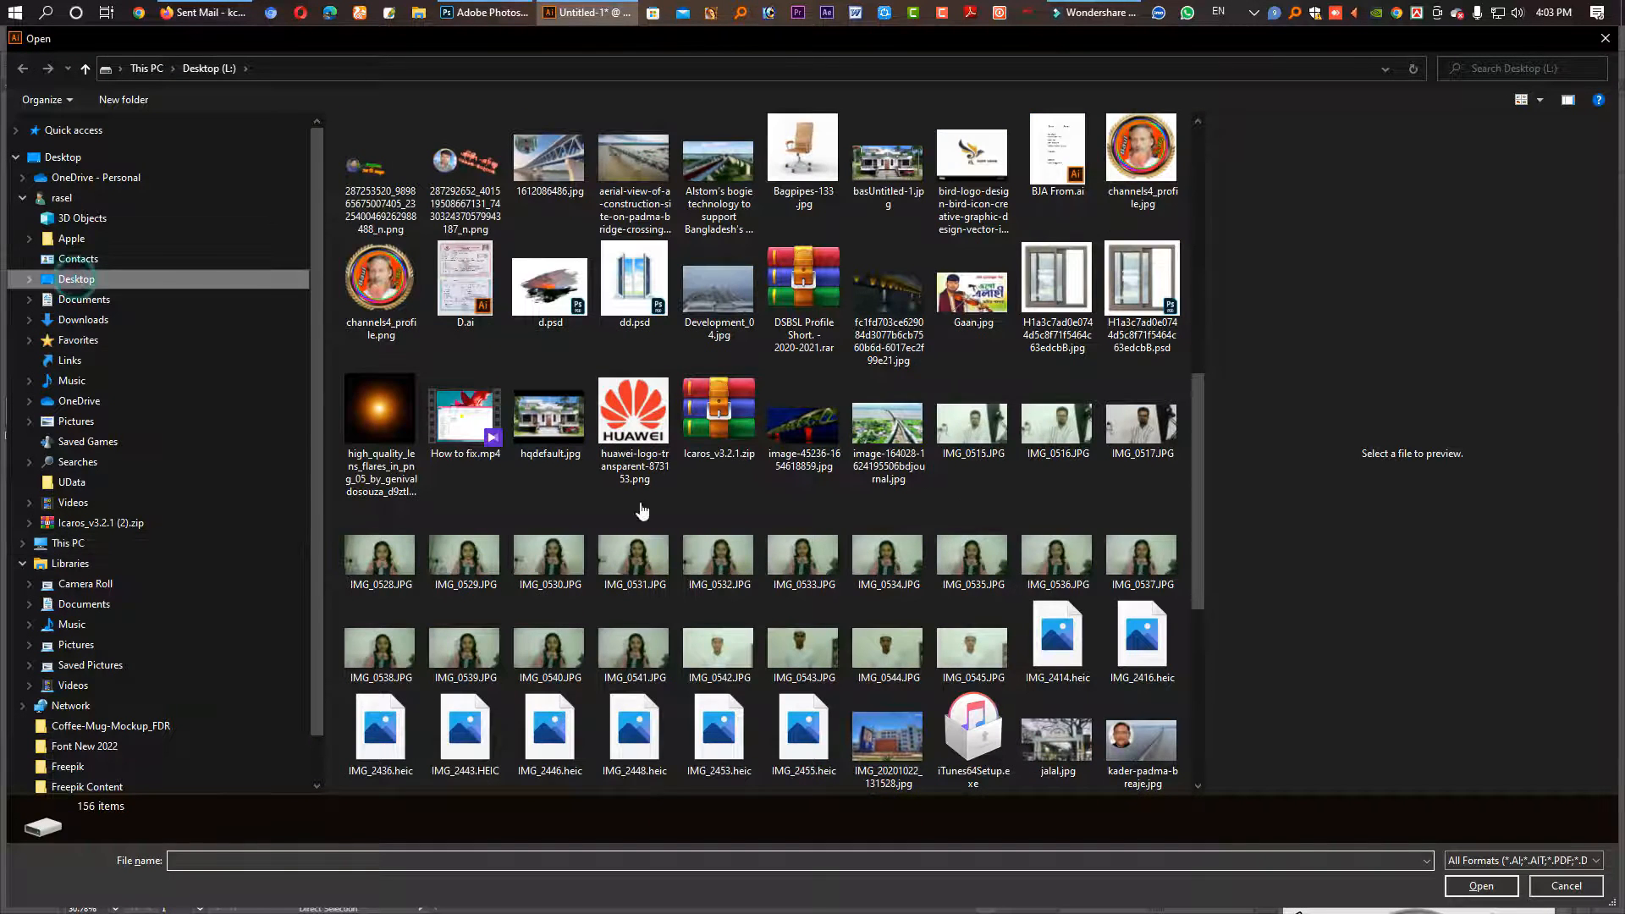
click(478, 500)
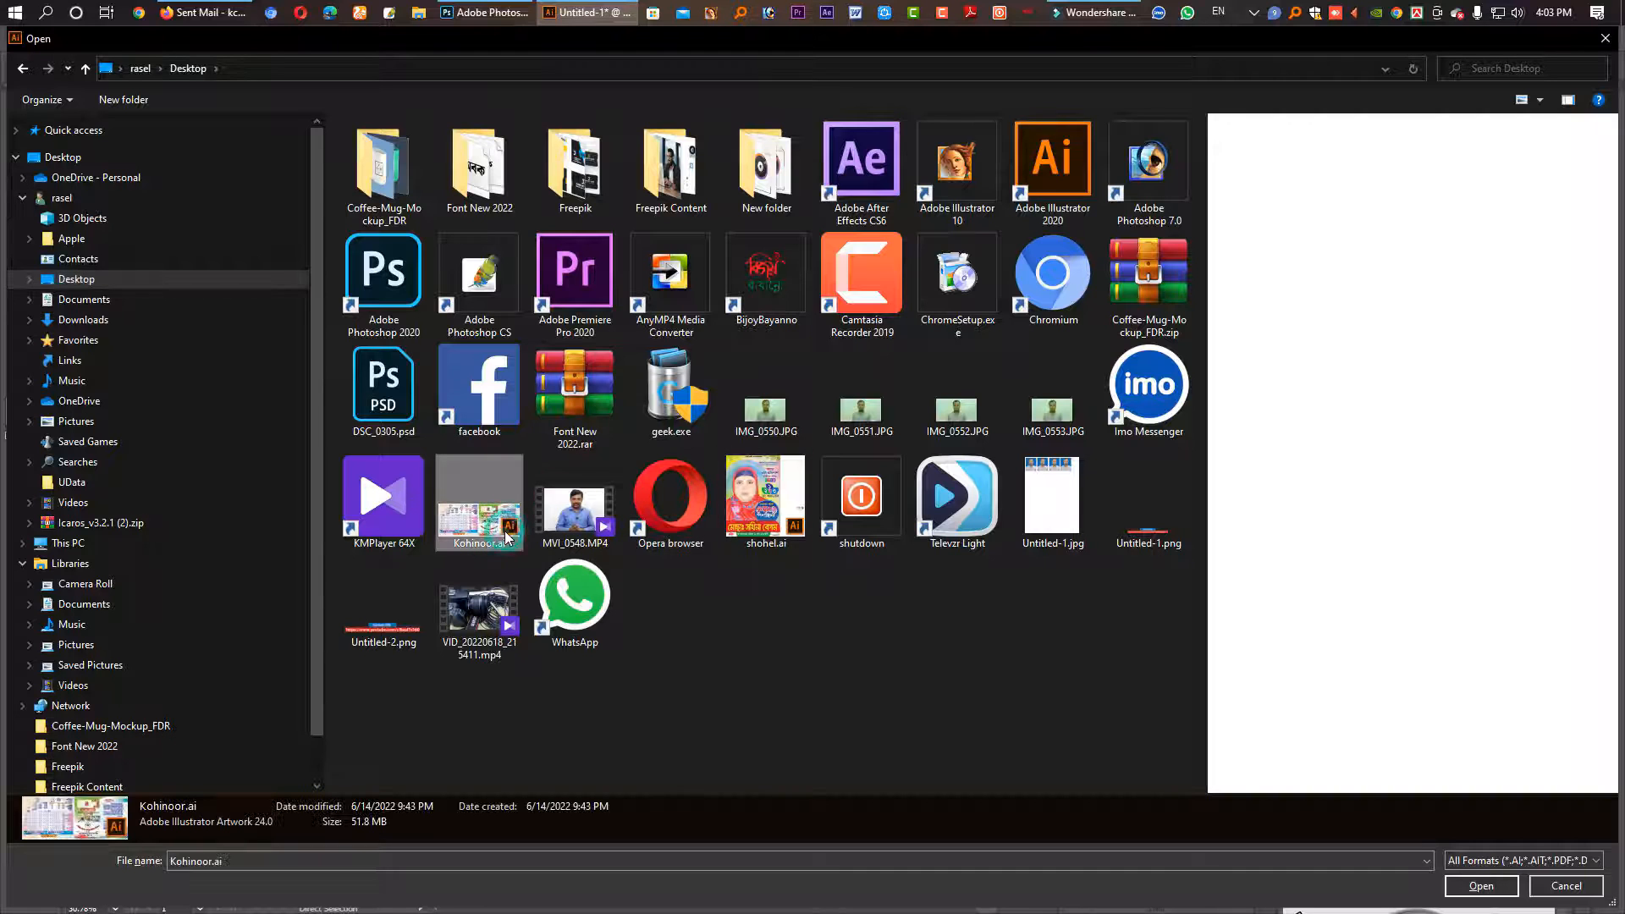
click(1565, 886)
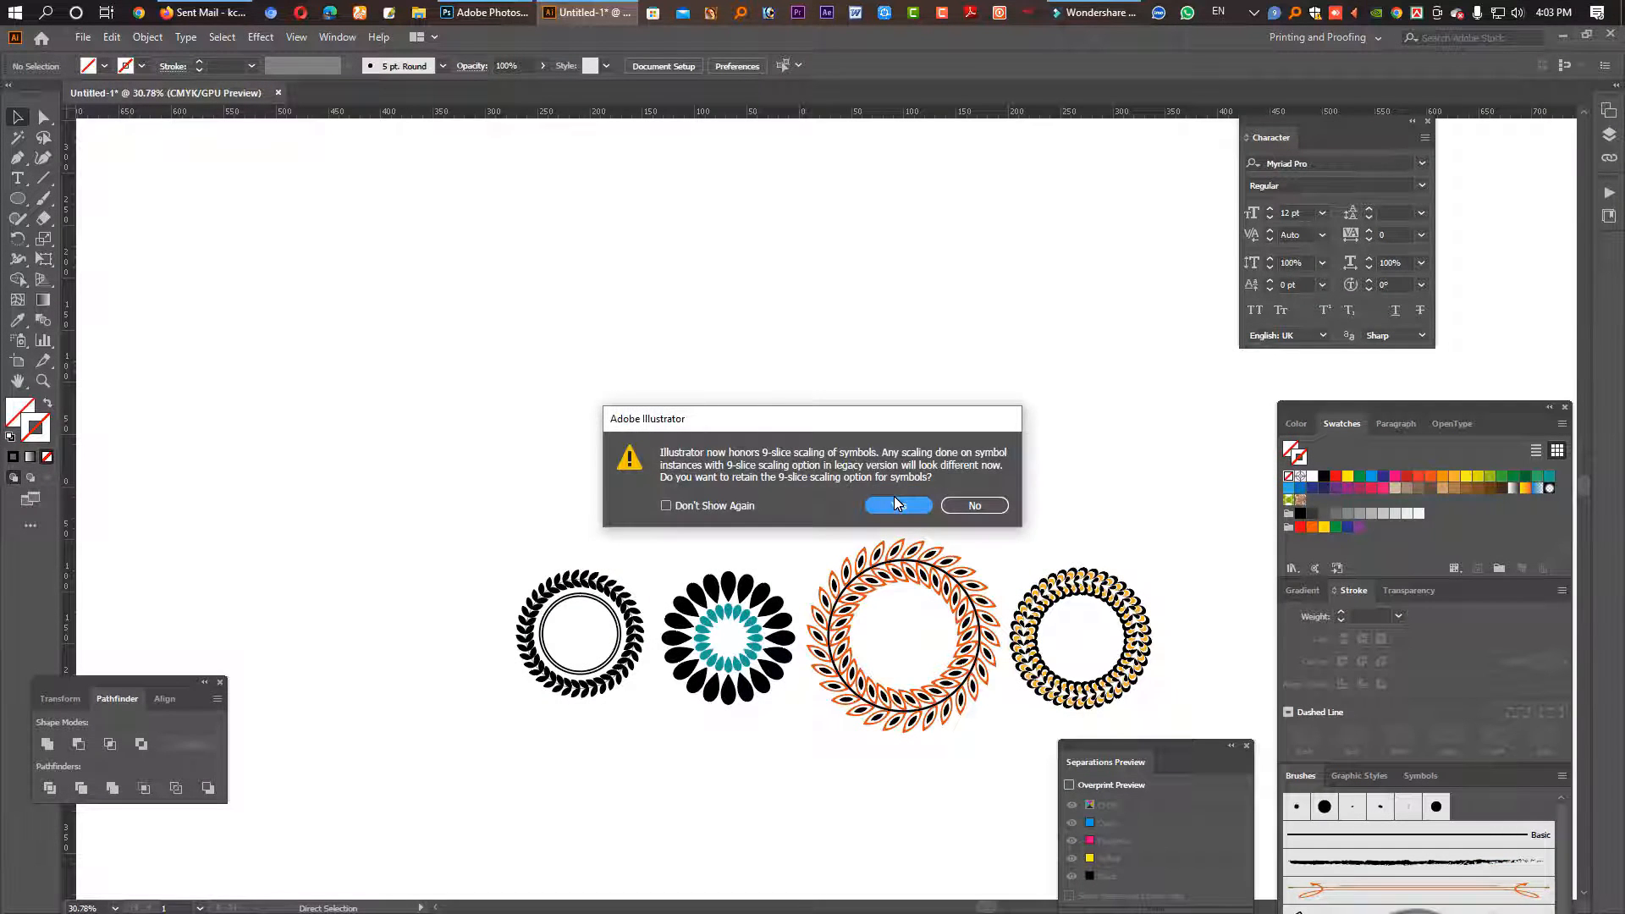
click(897, 503)
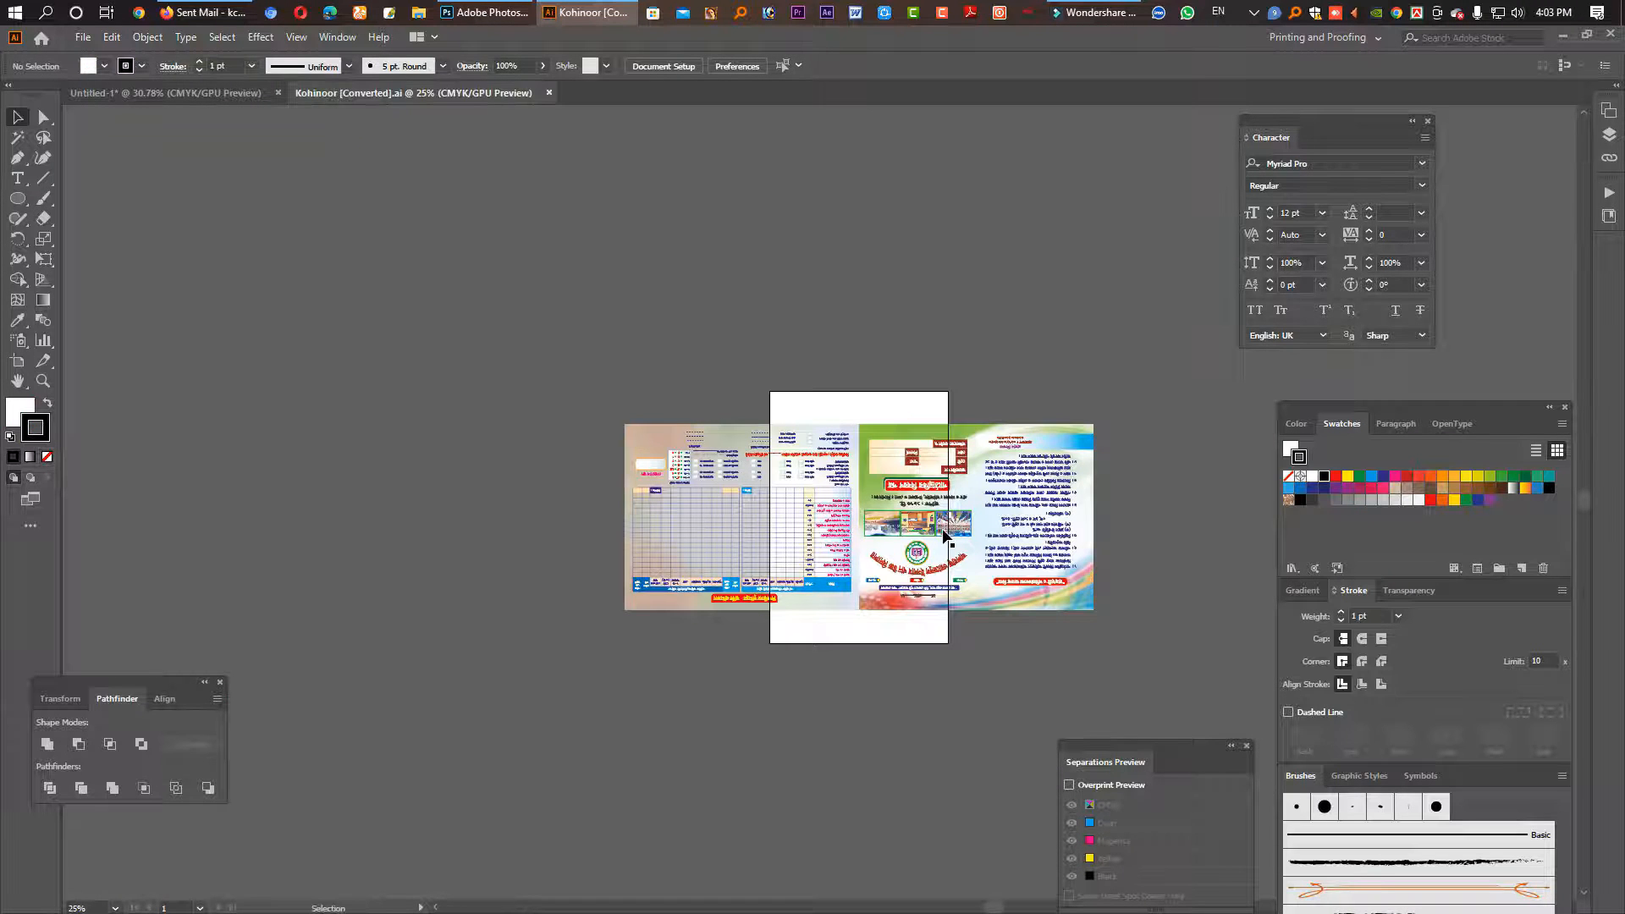
Step: Rotate the whole brochure artwork by half a turn so it reads upright, and hide the artboard
click(948, 537)
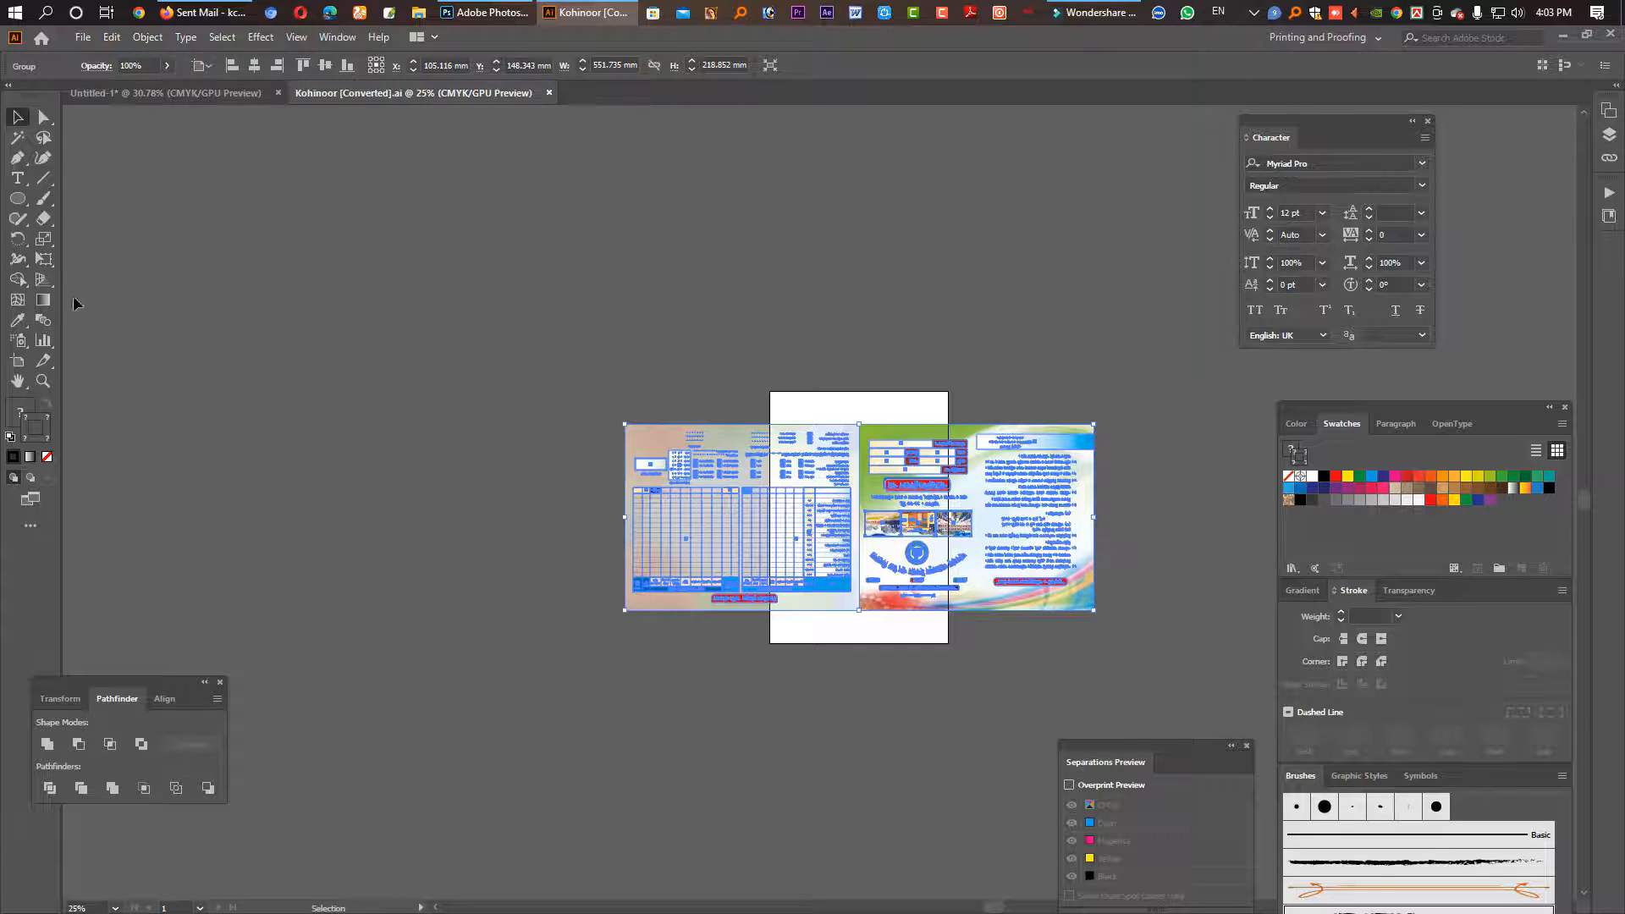
click(18, 238)
drag(1094, 519, 595, 526)
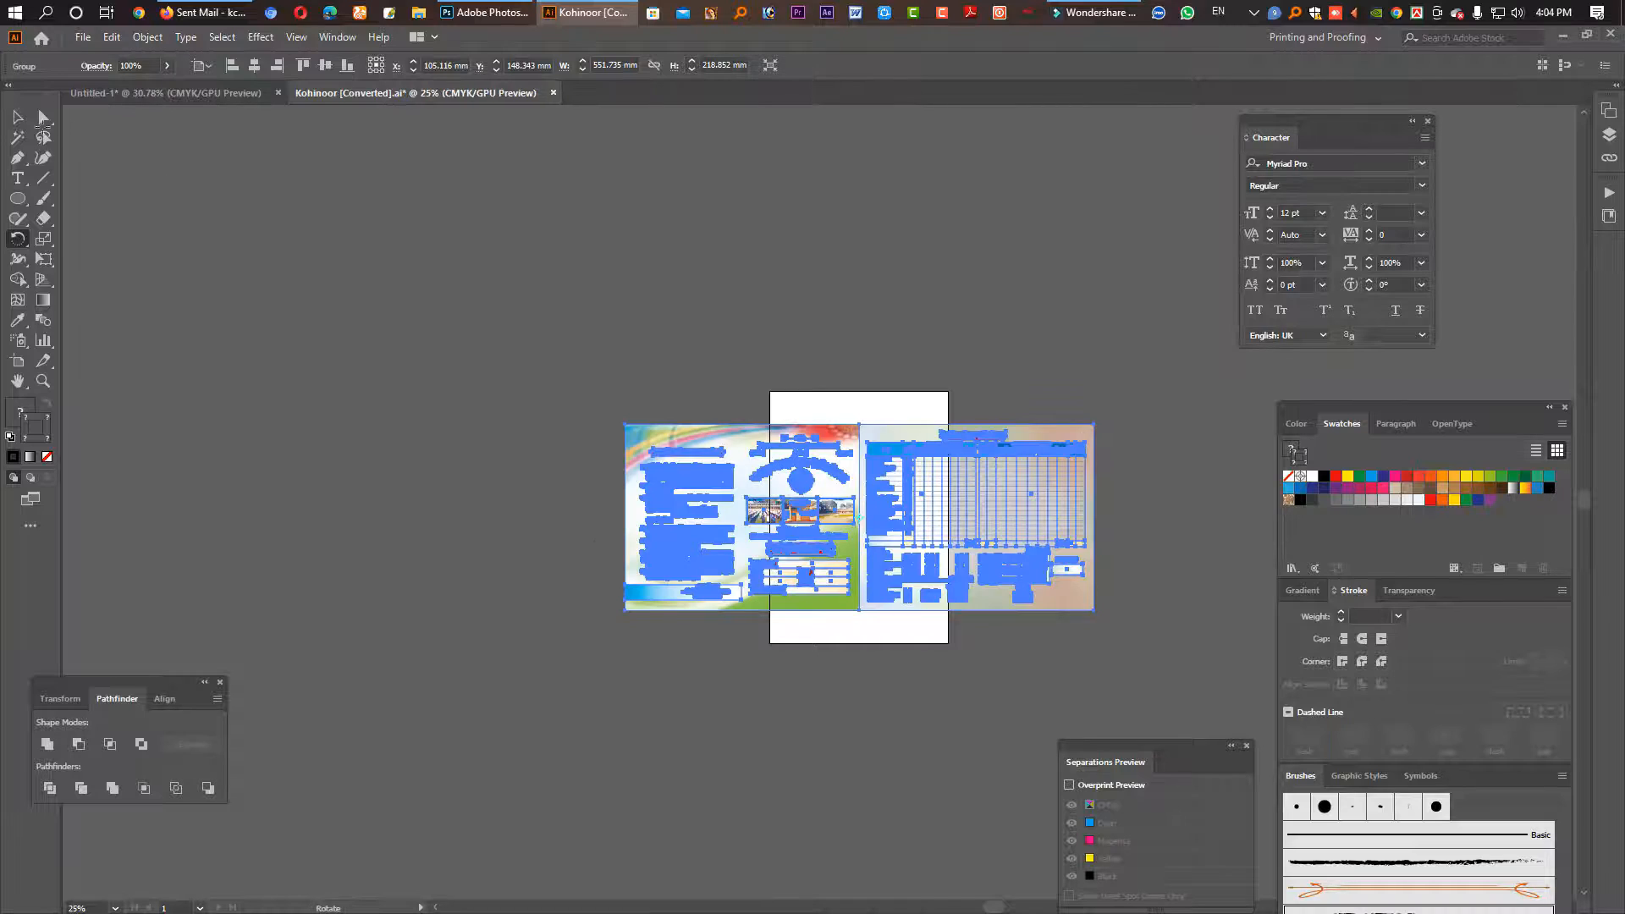
click(18, 117)
key(ctrl+shift+h)
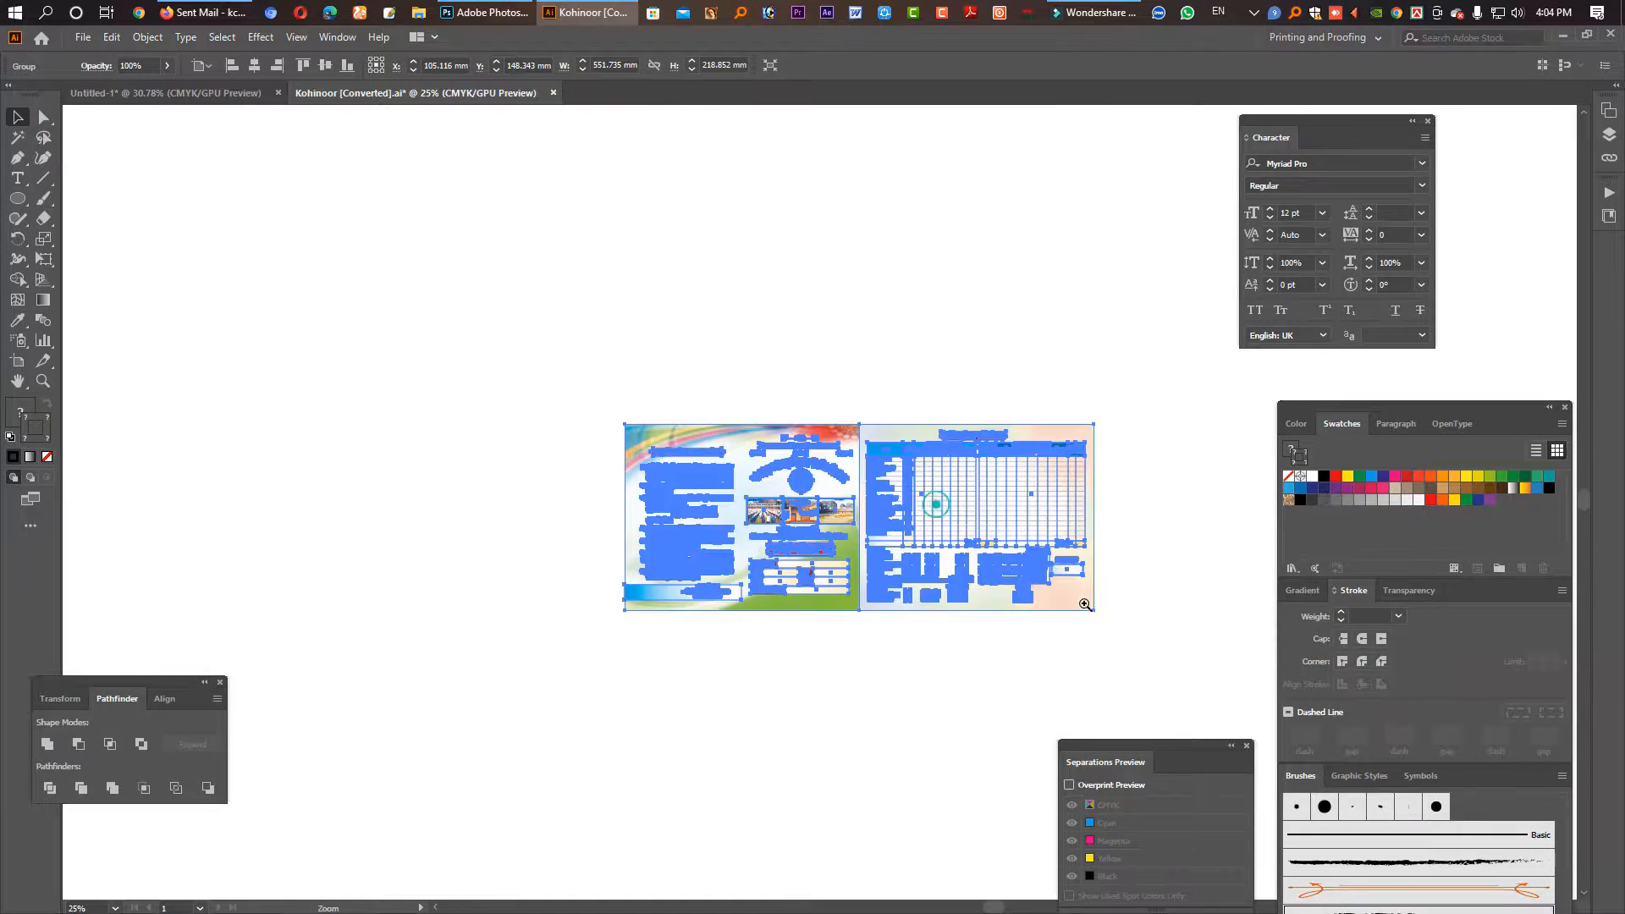
drag(936, 505, 1164, 634)
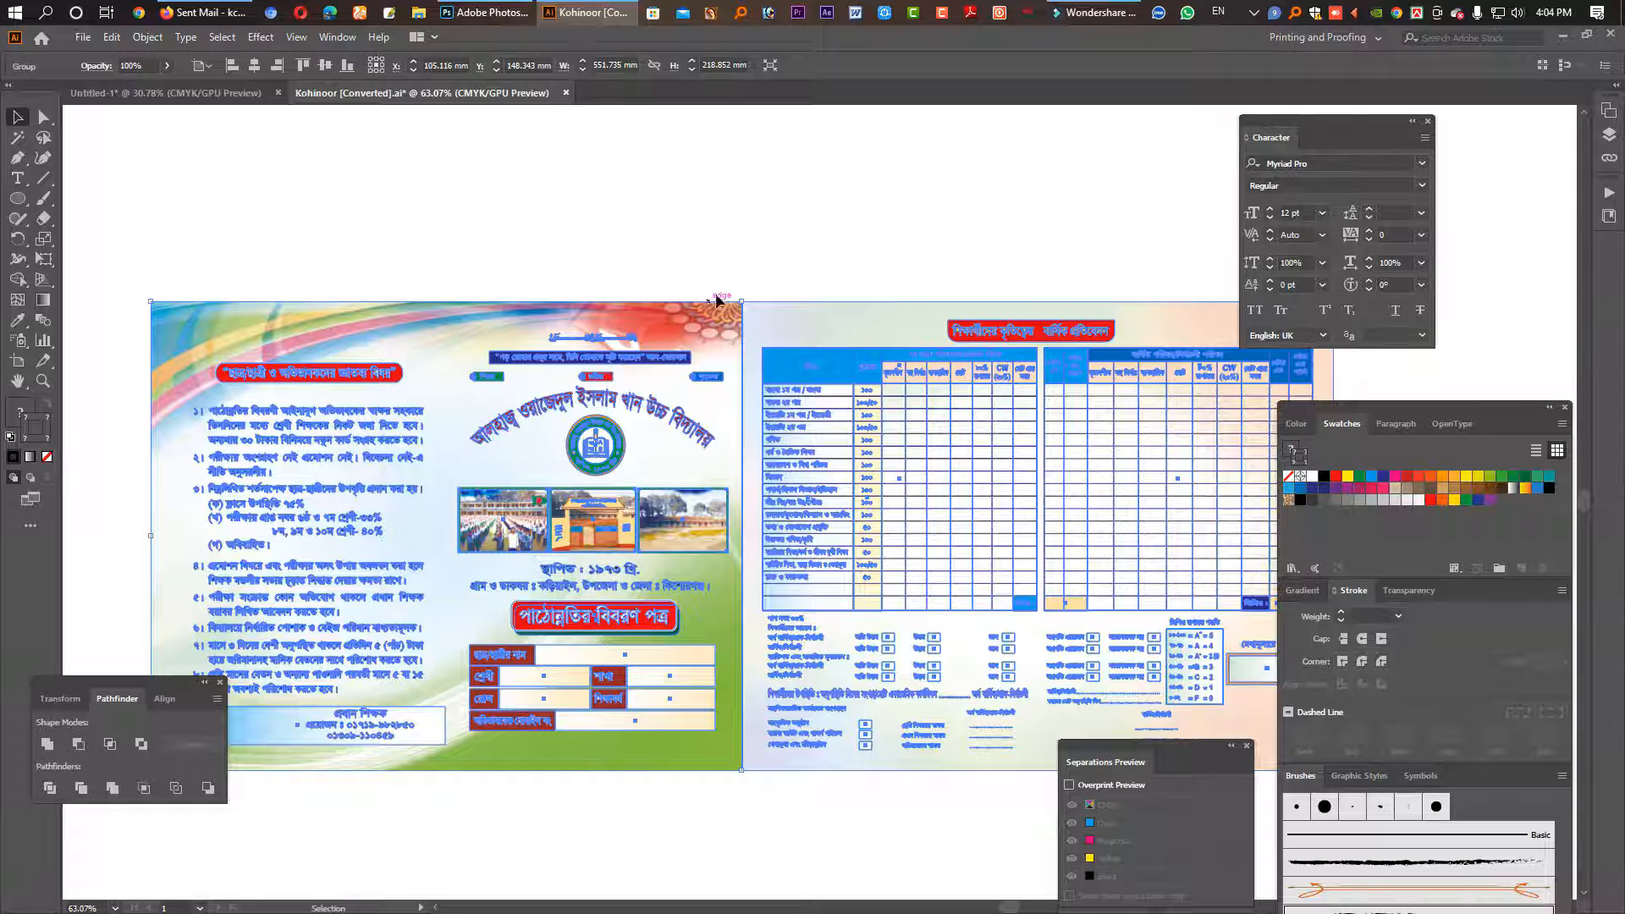
Step: Reflect the whole brochure artwork across the vertical axis without making a copy, and deselect it
click(20, 240)
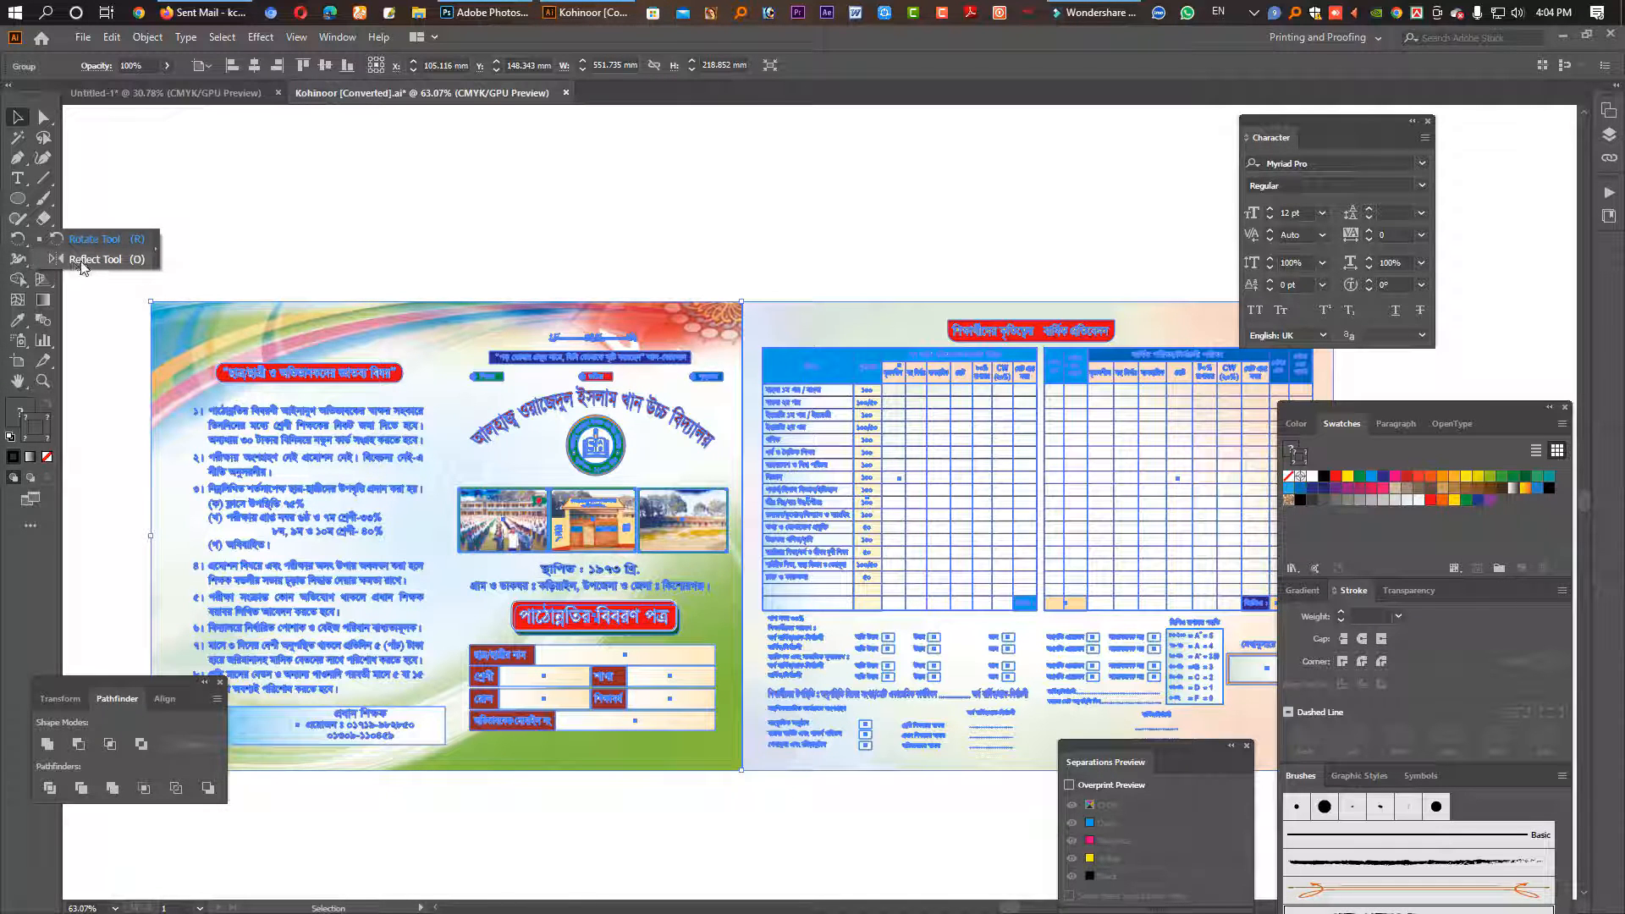
click(84, 260)
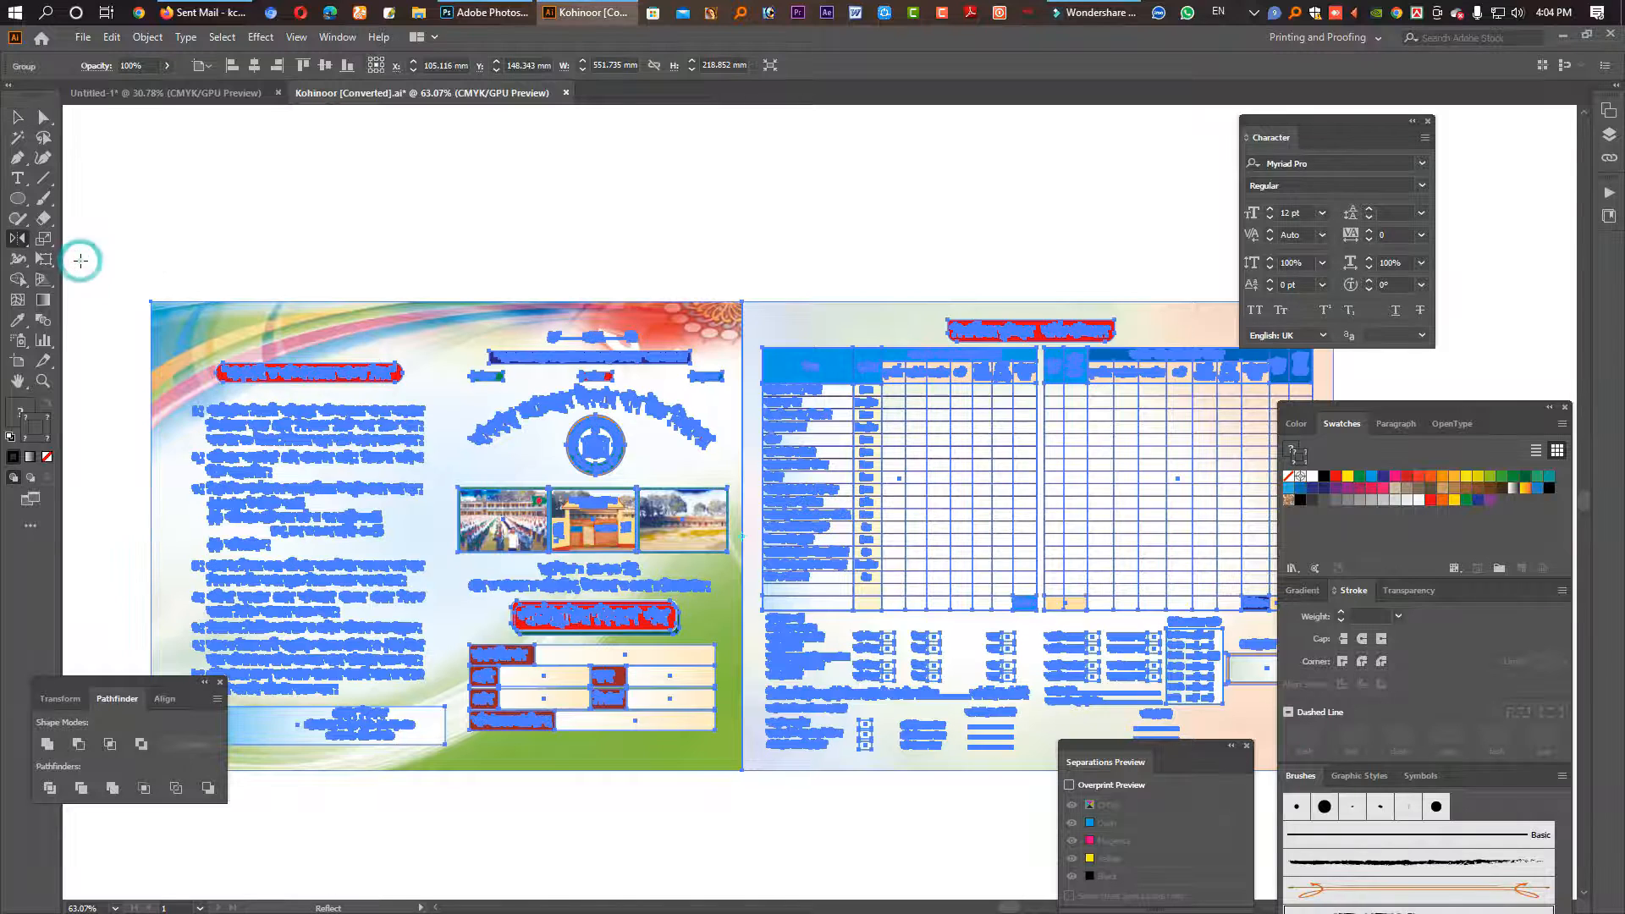
double_click(17, 240)
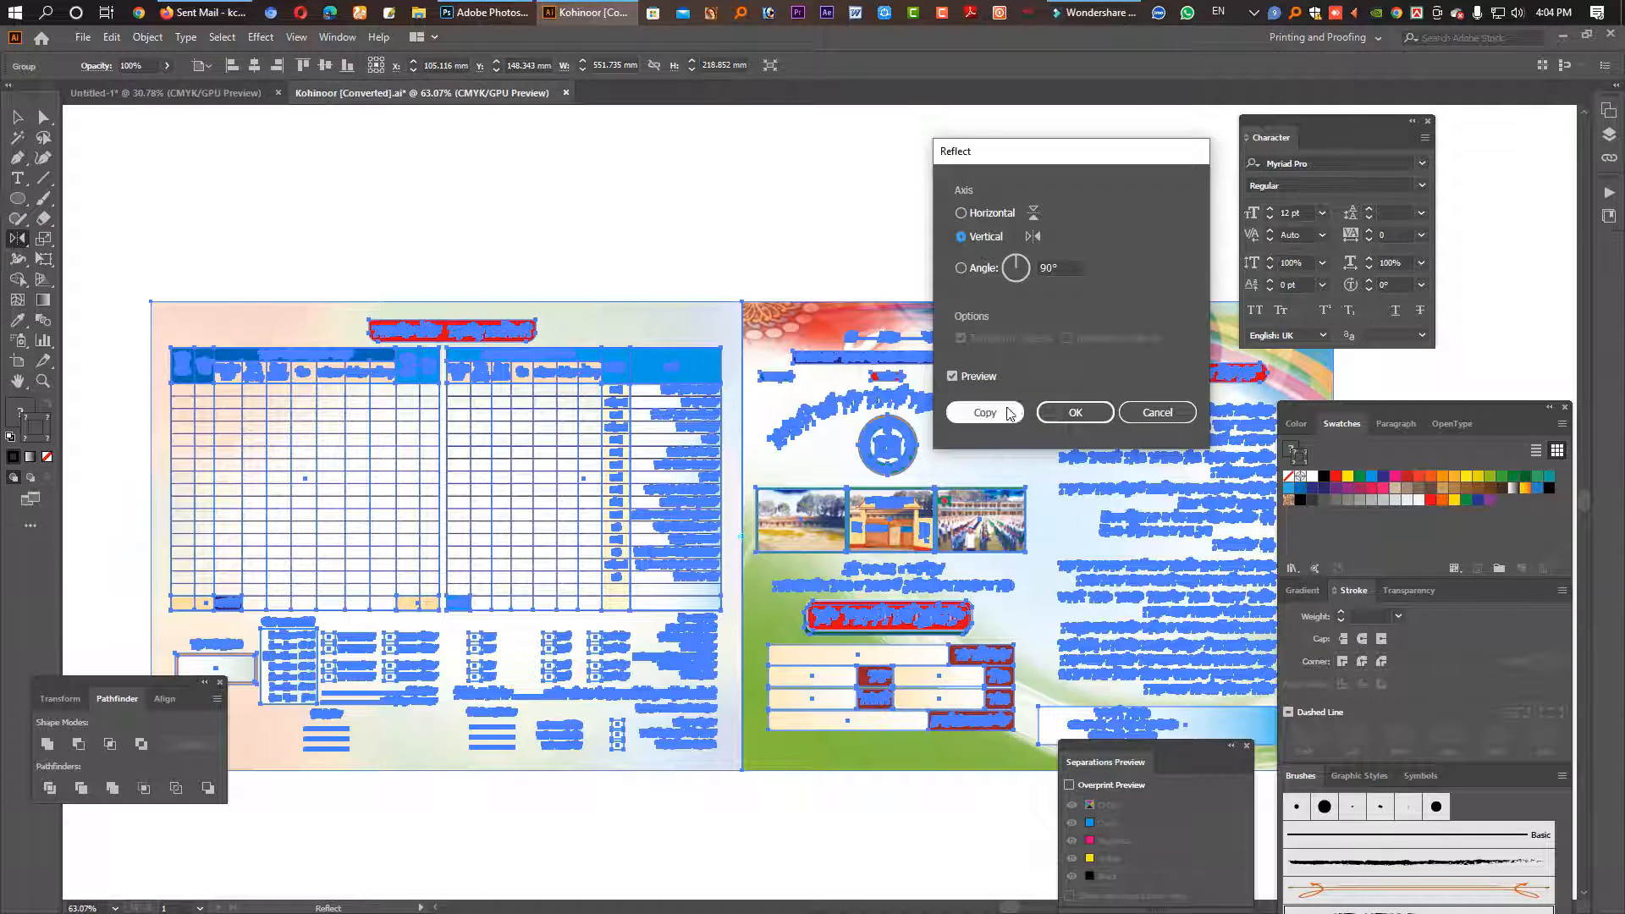
click(1068, 413)
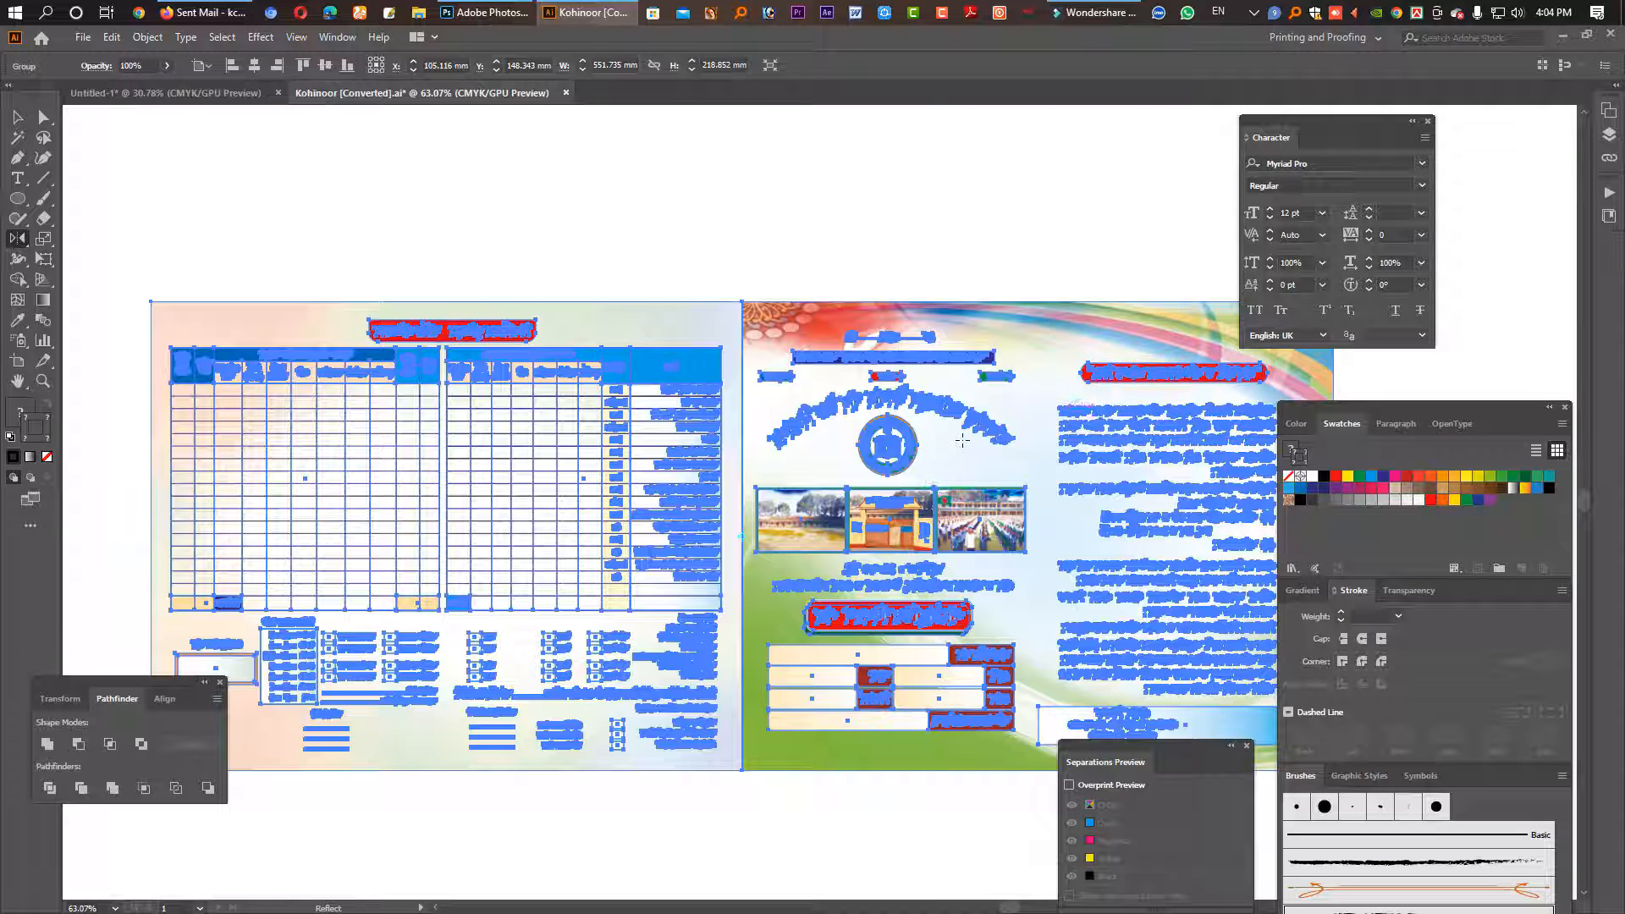
click(18, 118)
click(666, 207)
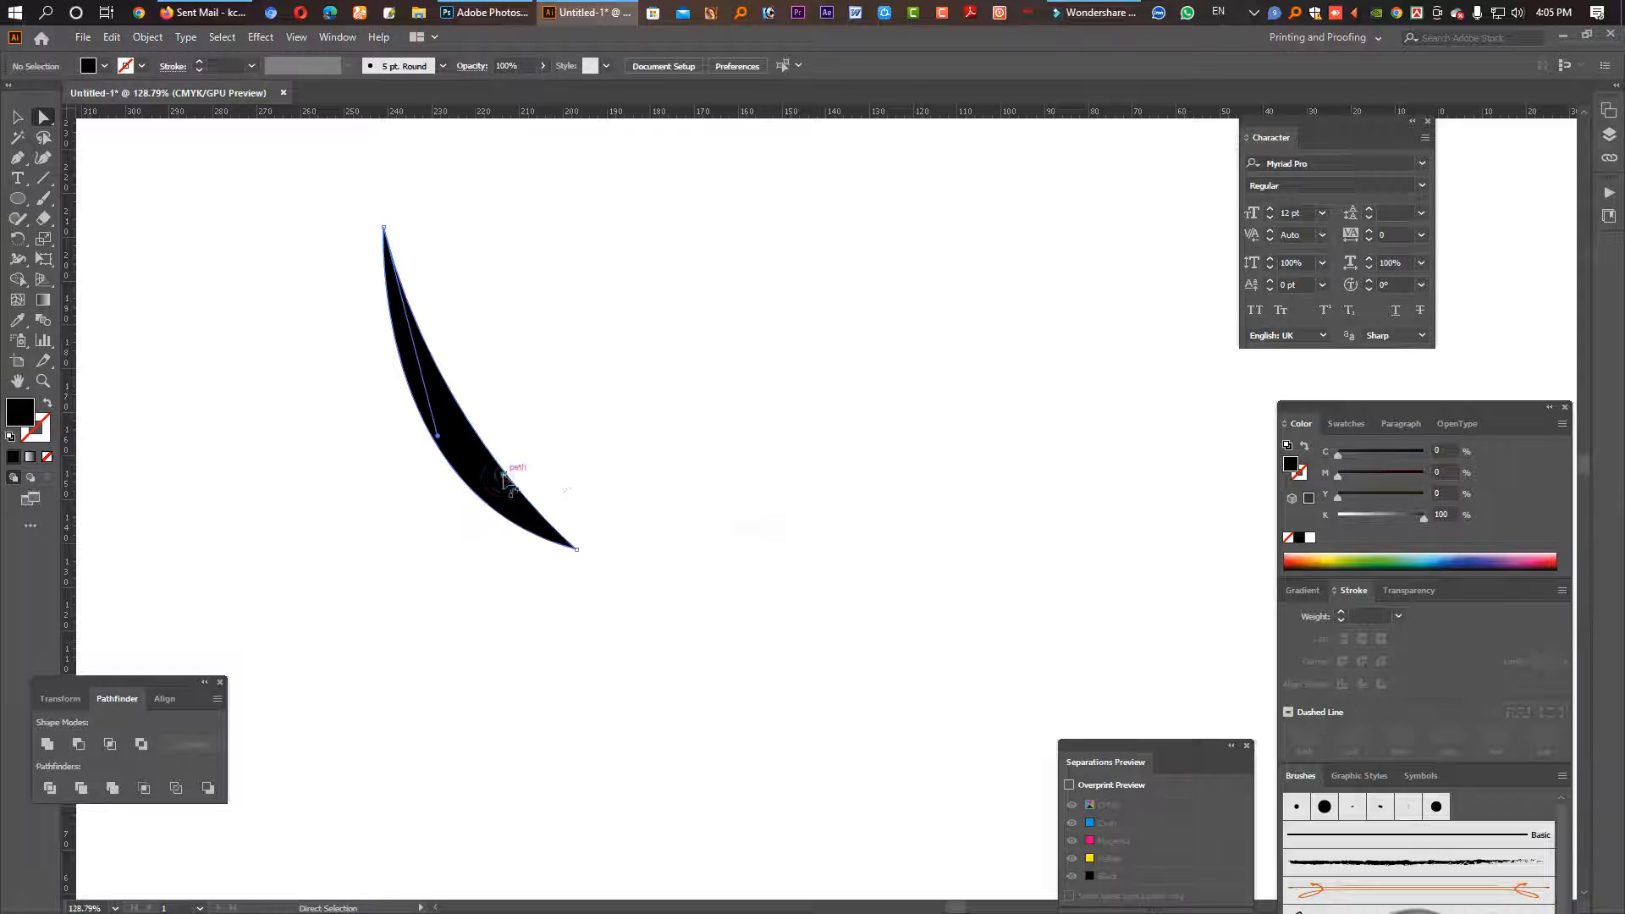
Step: Draw three more slim black petals with the Pen tool beside the curved one, fanning up to an upright half petal
click(16, 157)
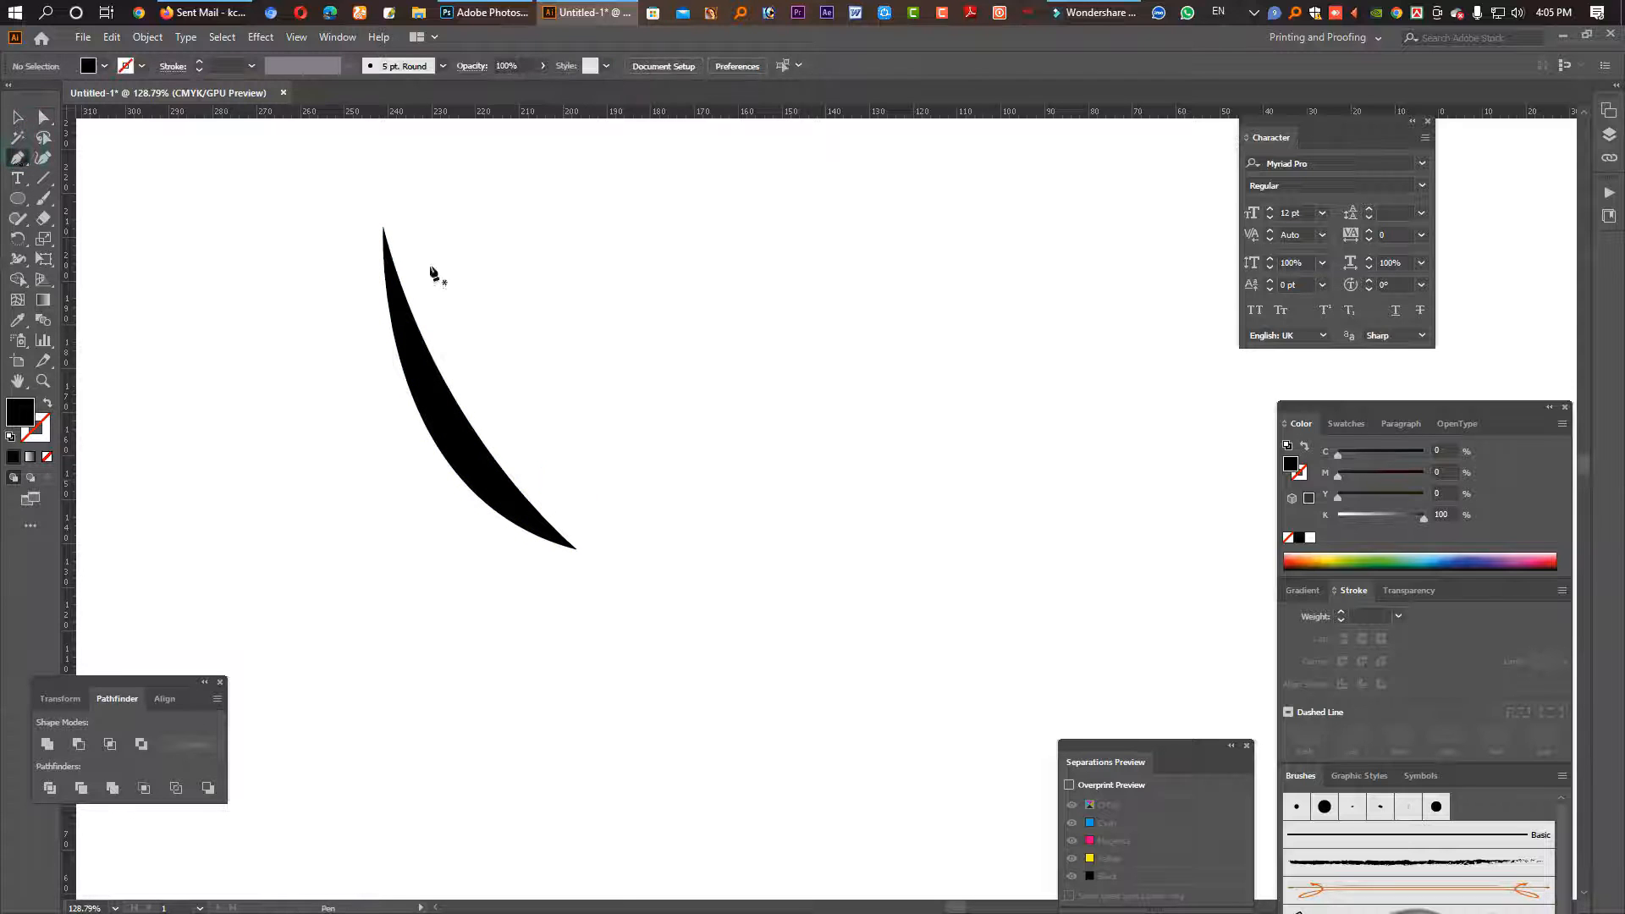
click(419, 243)
drag(577, 530, 682, 609)
drag(403, 176, 403, 174)
click(576, 522)
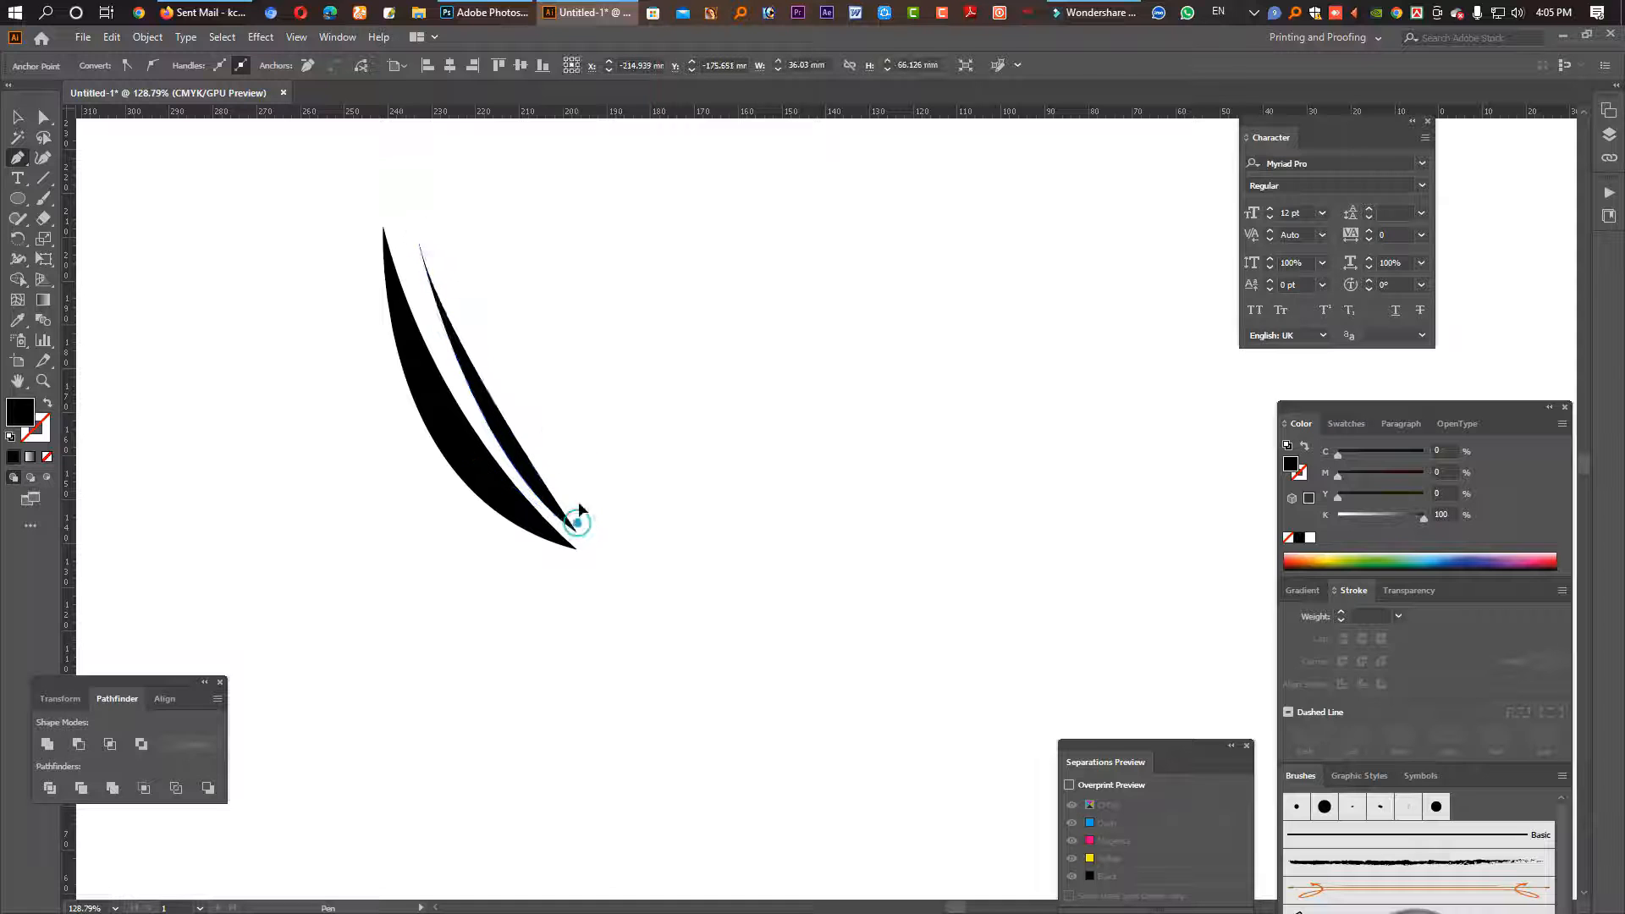
drag(569, 239, 555, 172)
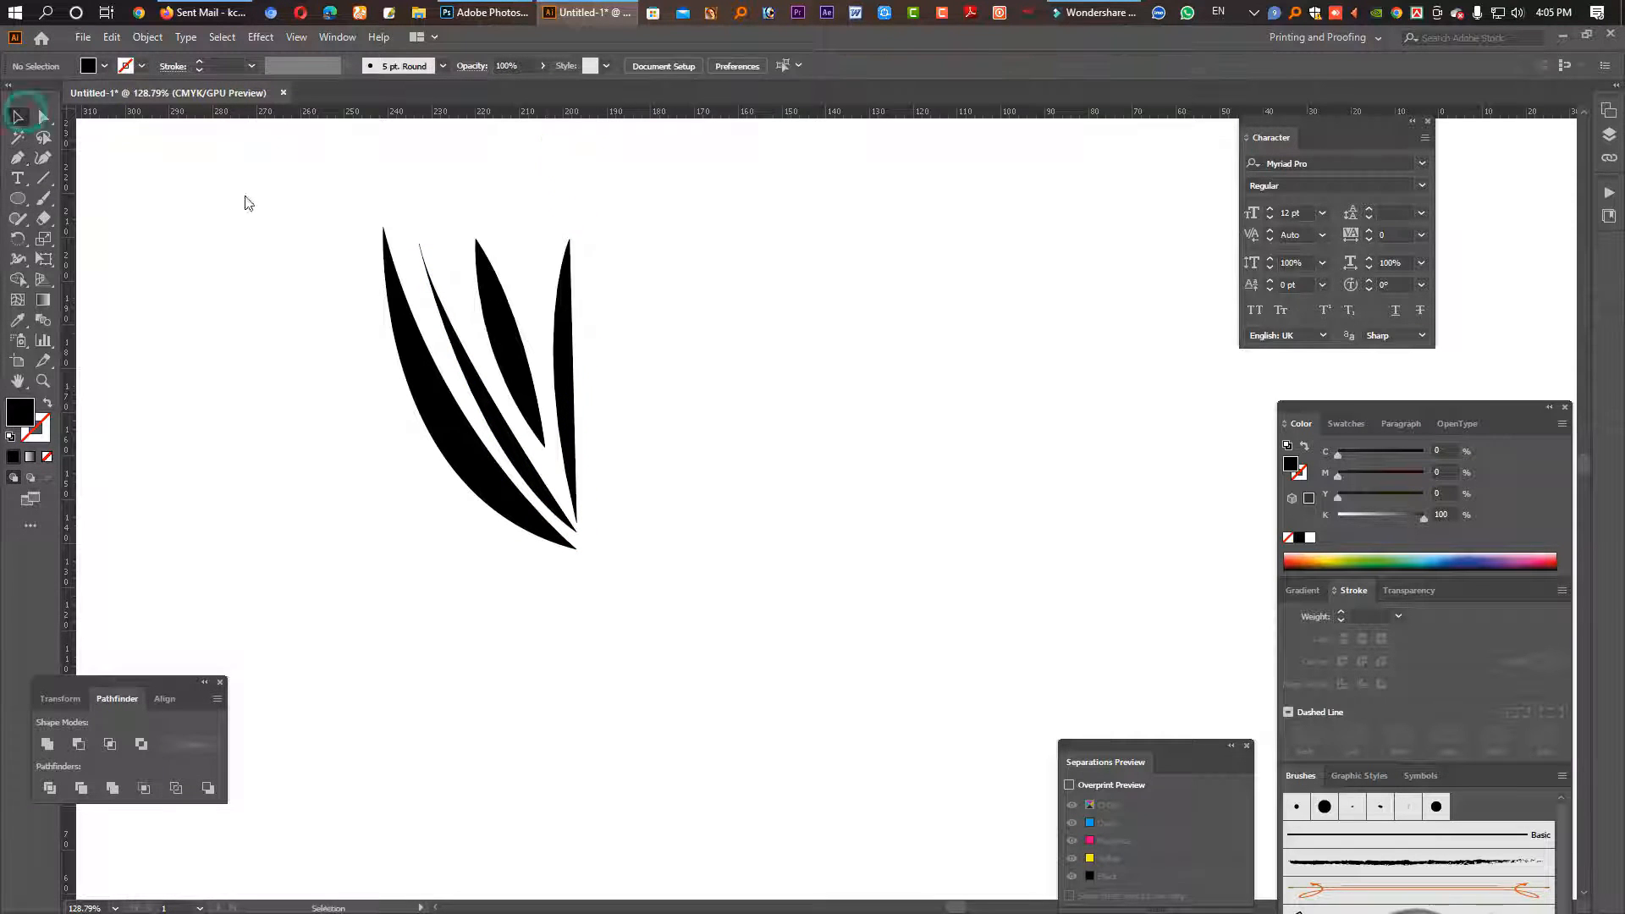
Step: Average the anchor points along the petal group's inner edge on the vertical axis so they line up straight
key(v)
drag(243, 200, 675, 587)
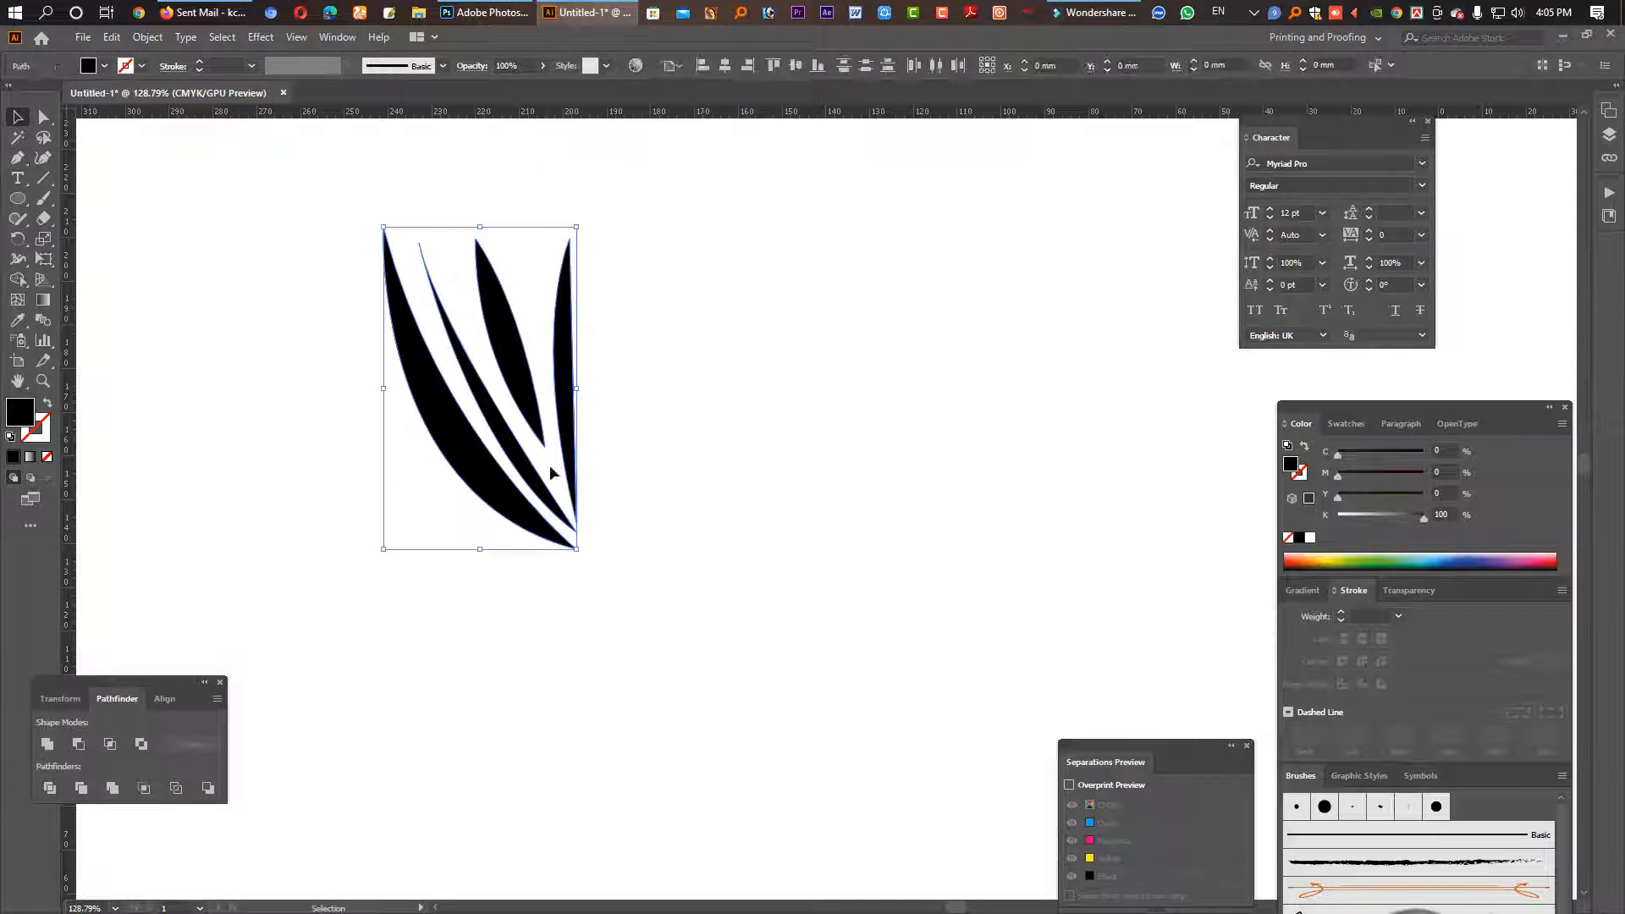
drag(501, 476, 708, 551)
drag(832, 577, 592, 606)
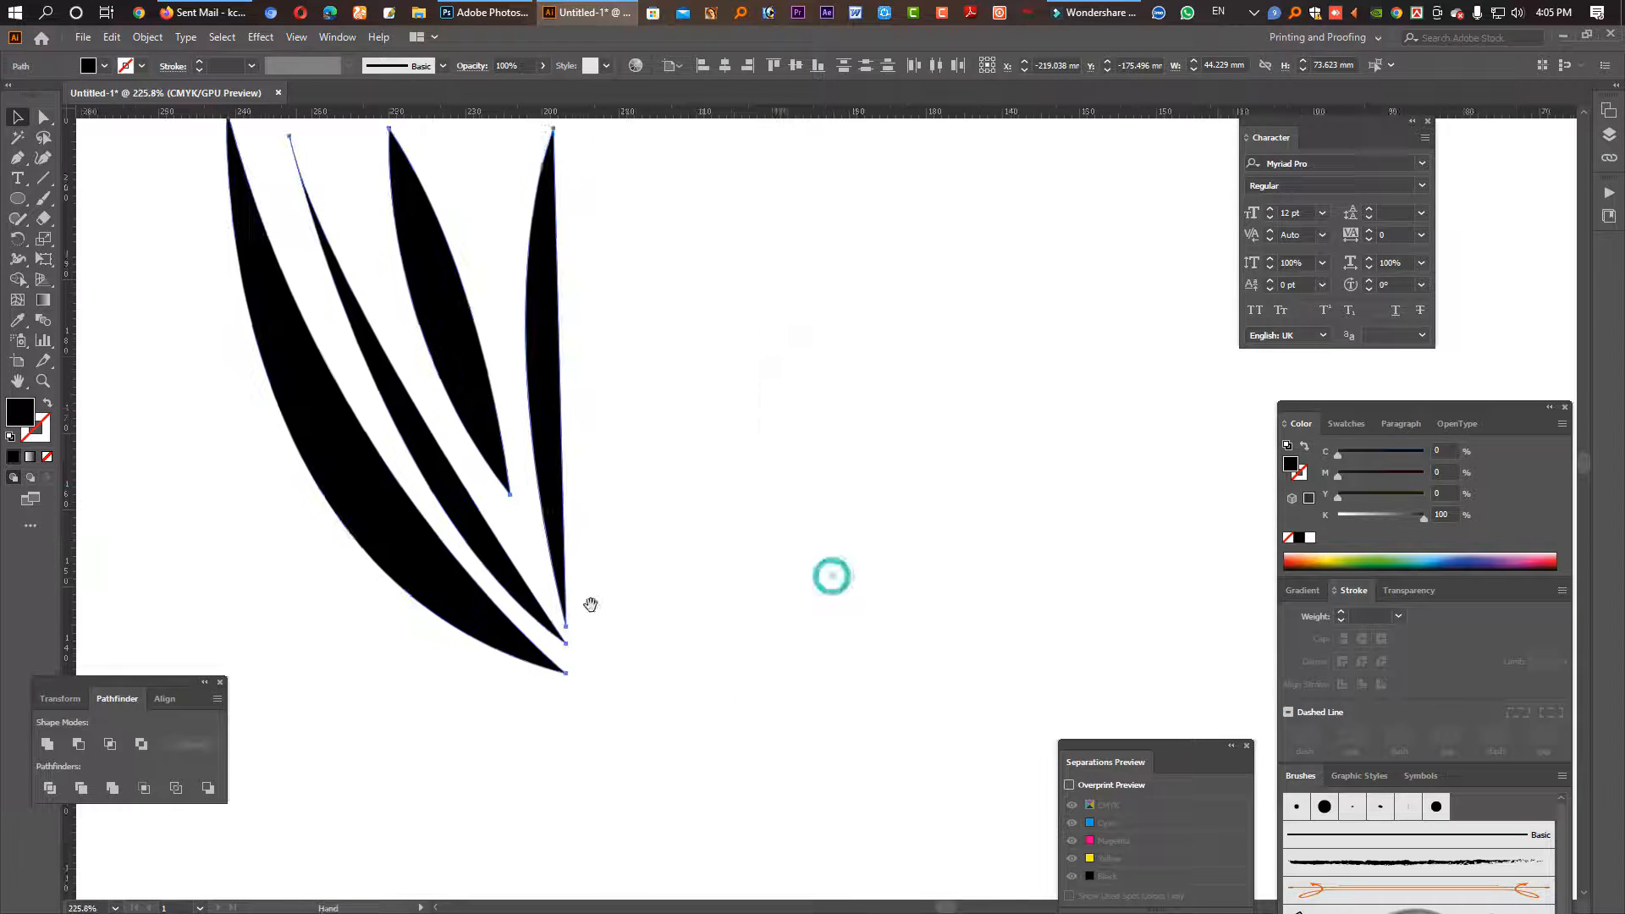
click(42, 119)
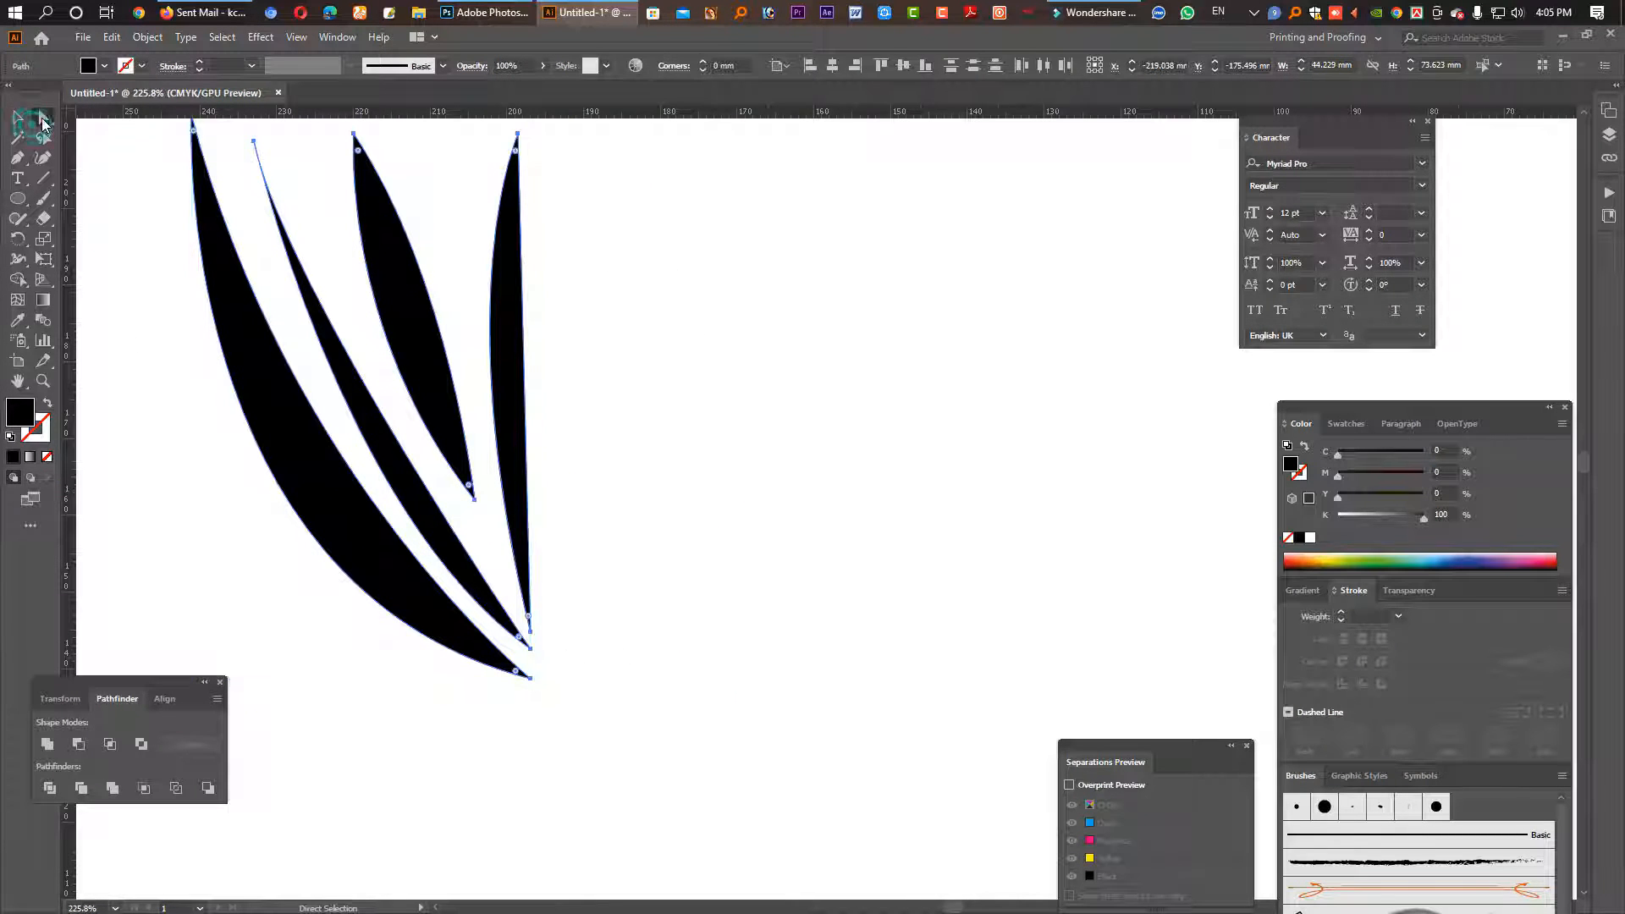
drag(729, 554, 651, 551)
drag(741, 719, 598, 227)
key(ctrl+alt+j)
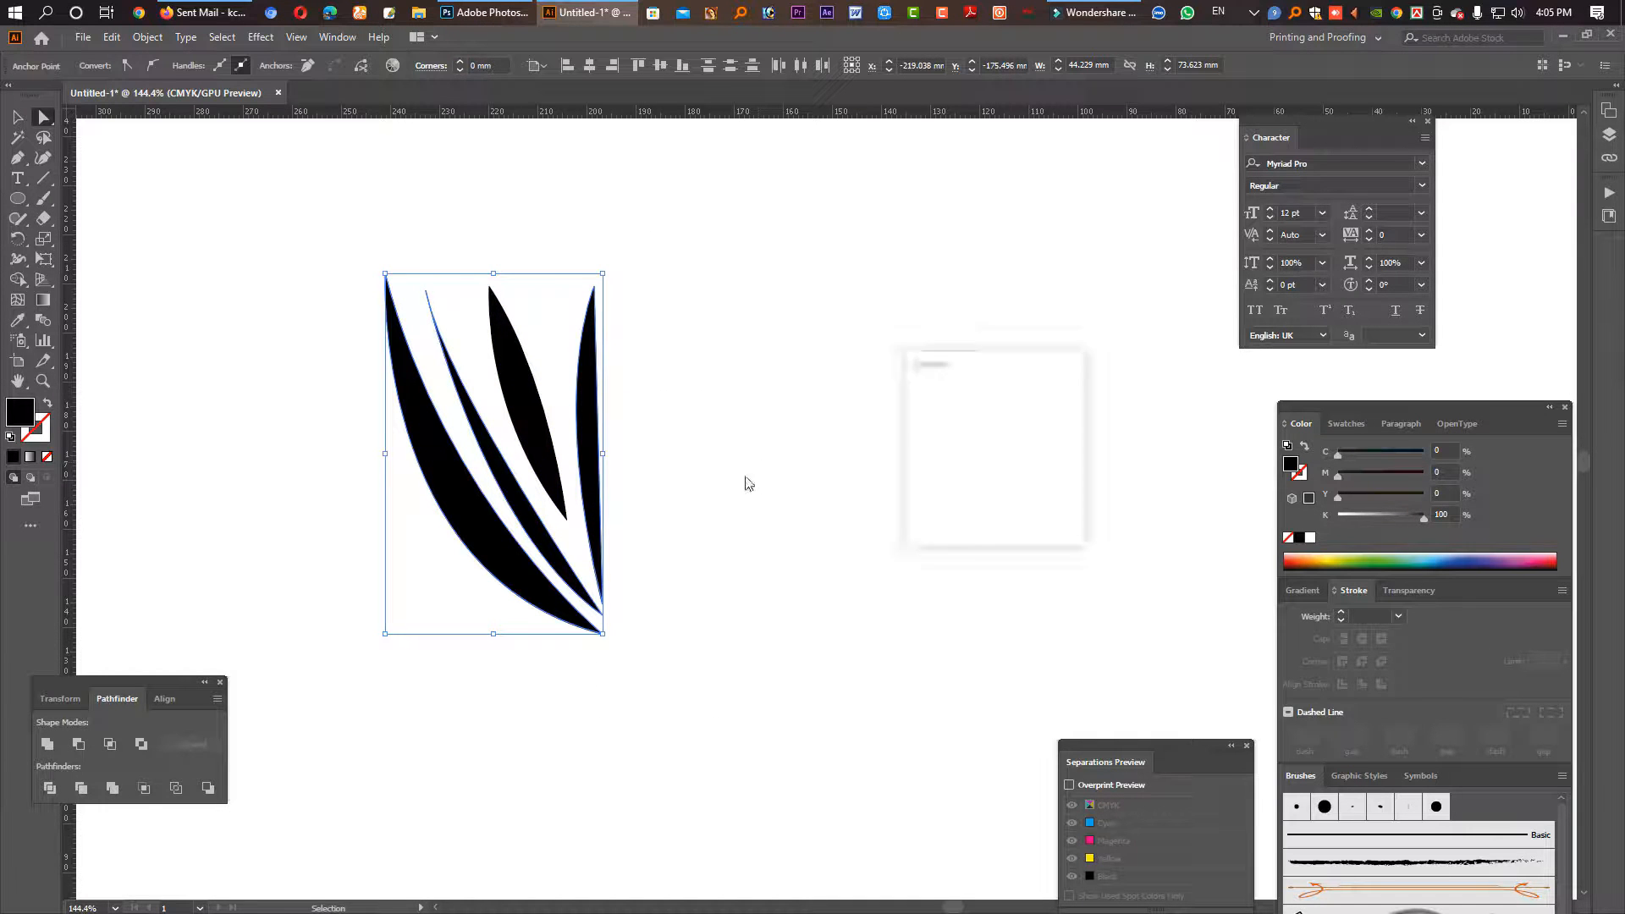
click(960, 445)
click(953, 514)
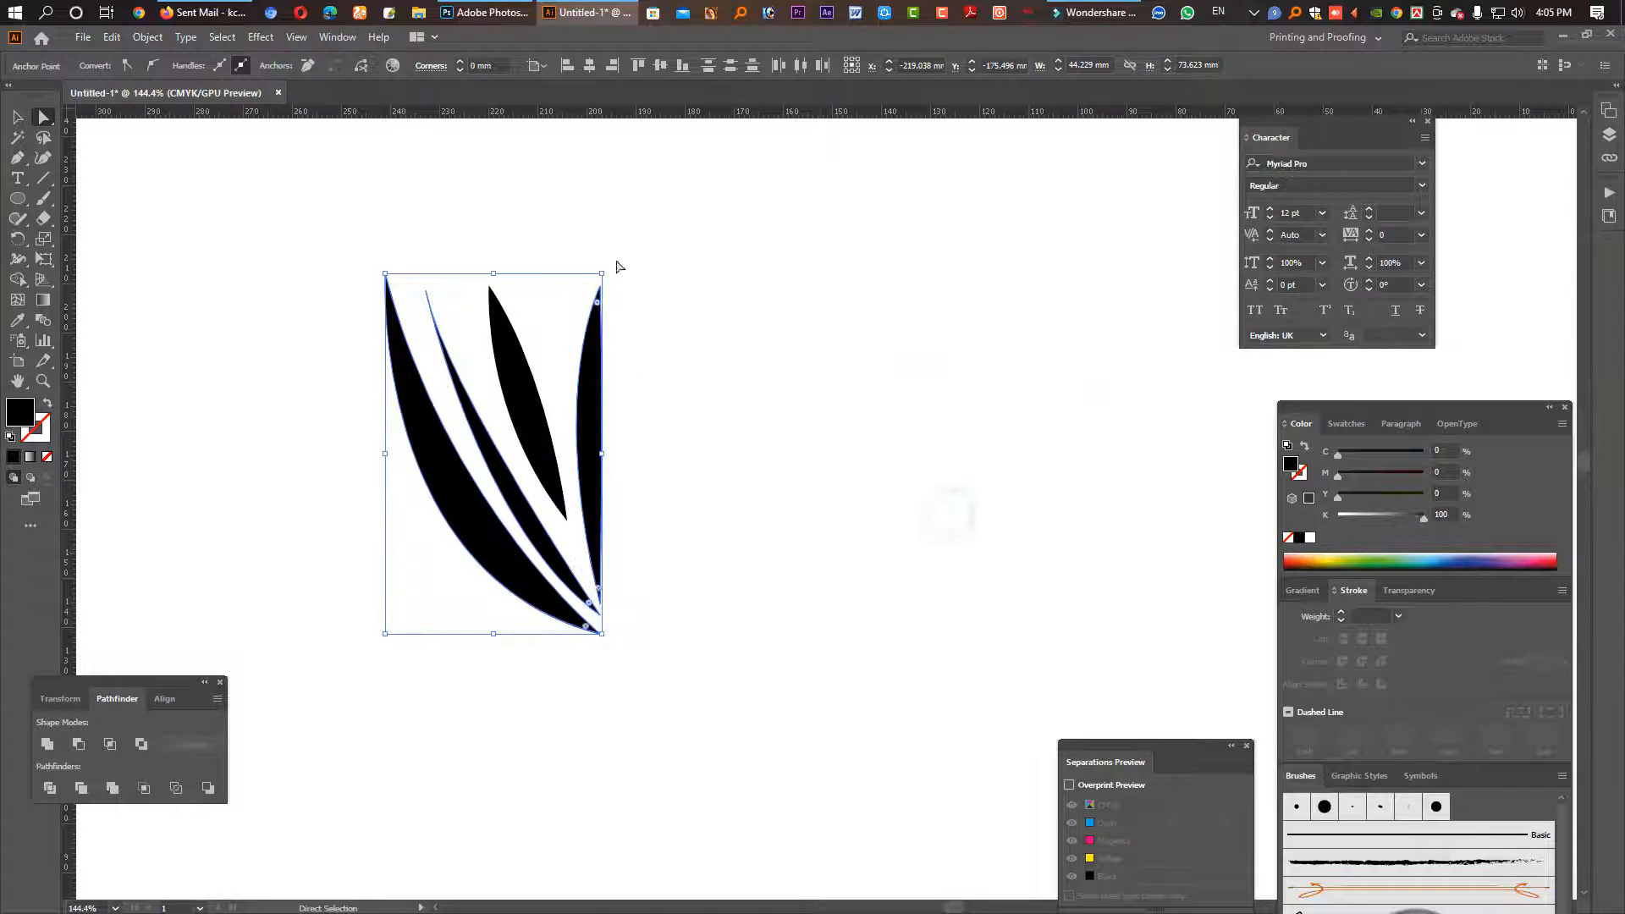
click(674, 558)
Step: Make a copy of all four petals reflected across the vertical axis
click(17, 116)
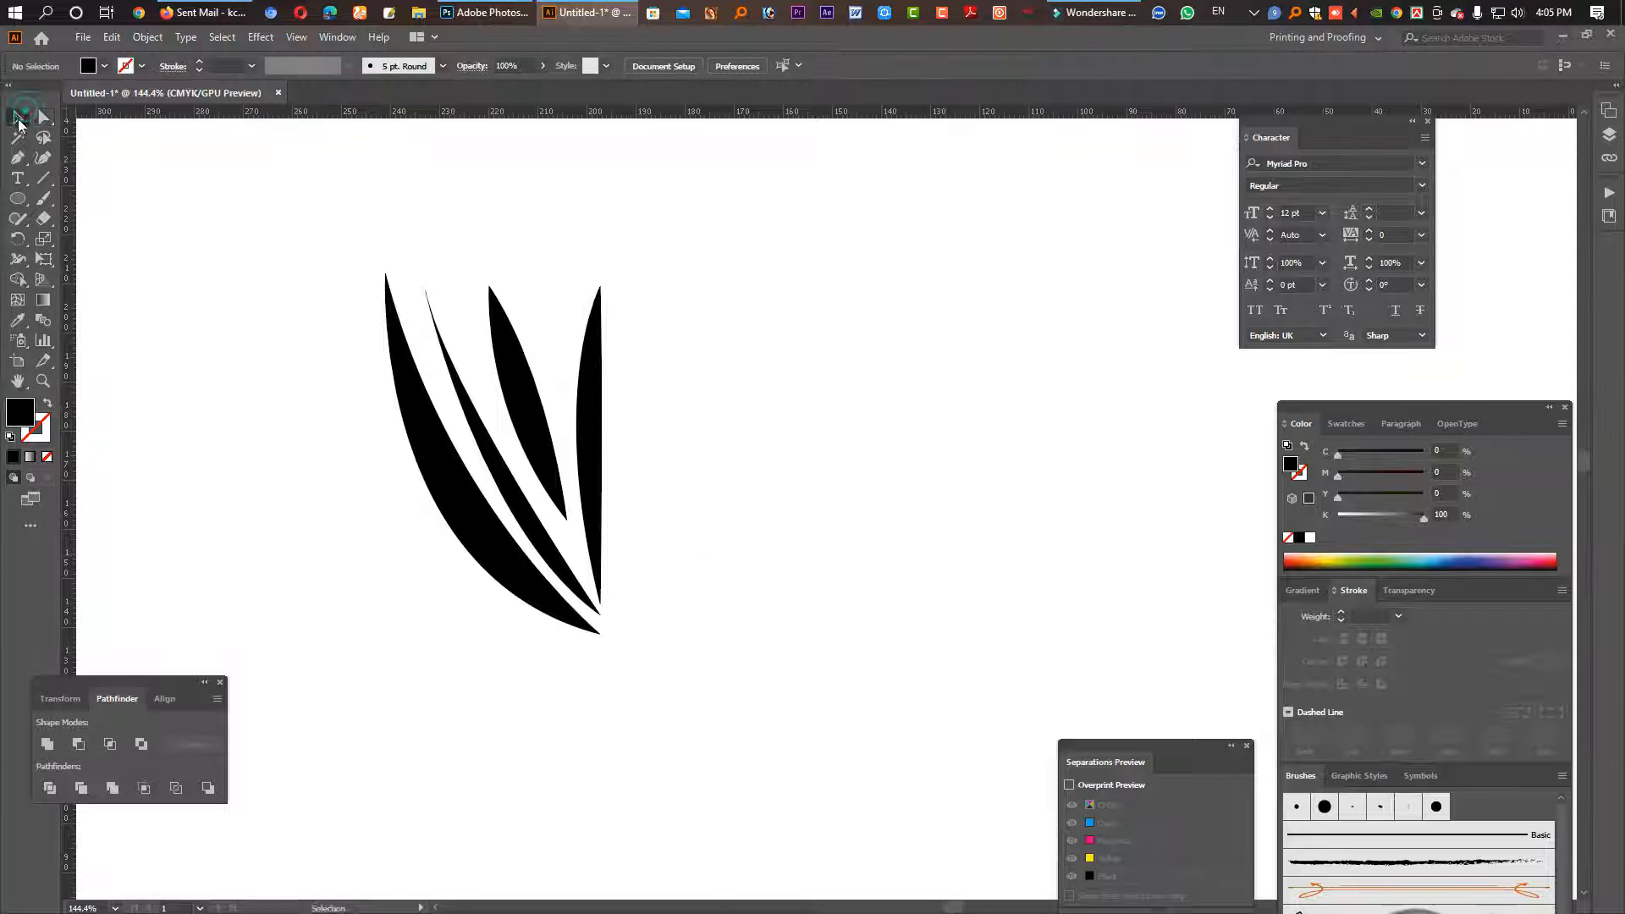
drag(297, 216, 722, 659)
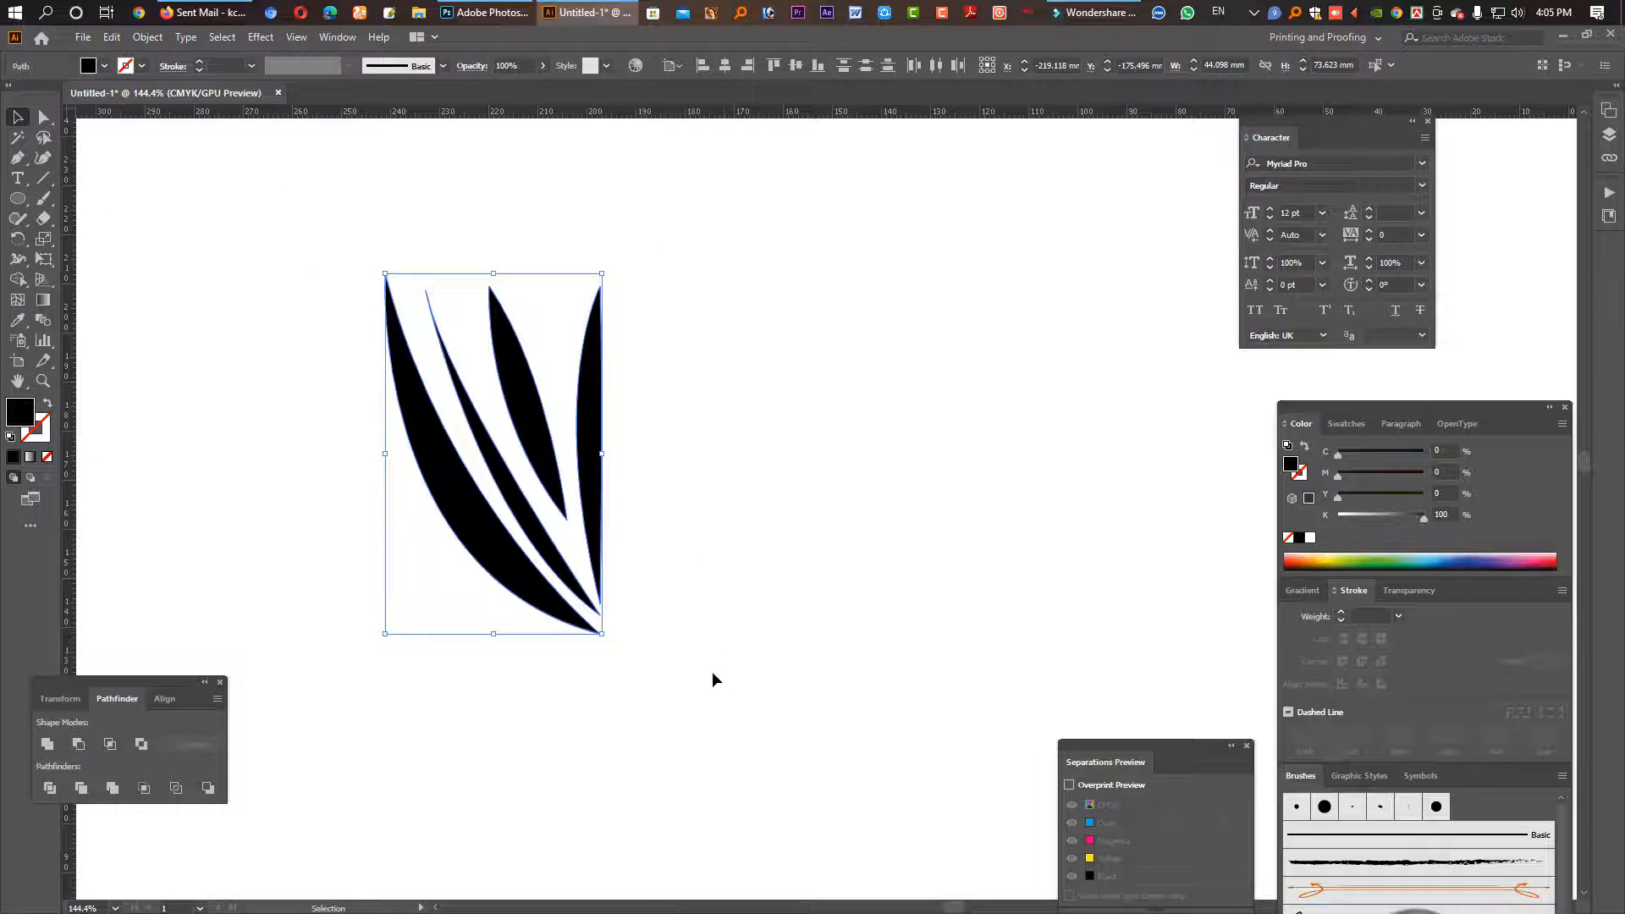
right_click(20, 245)
click(68, 258)
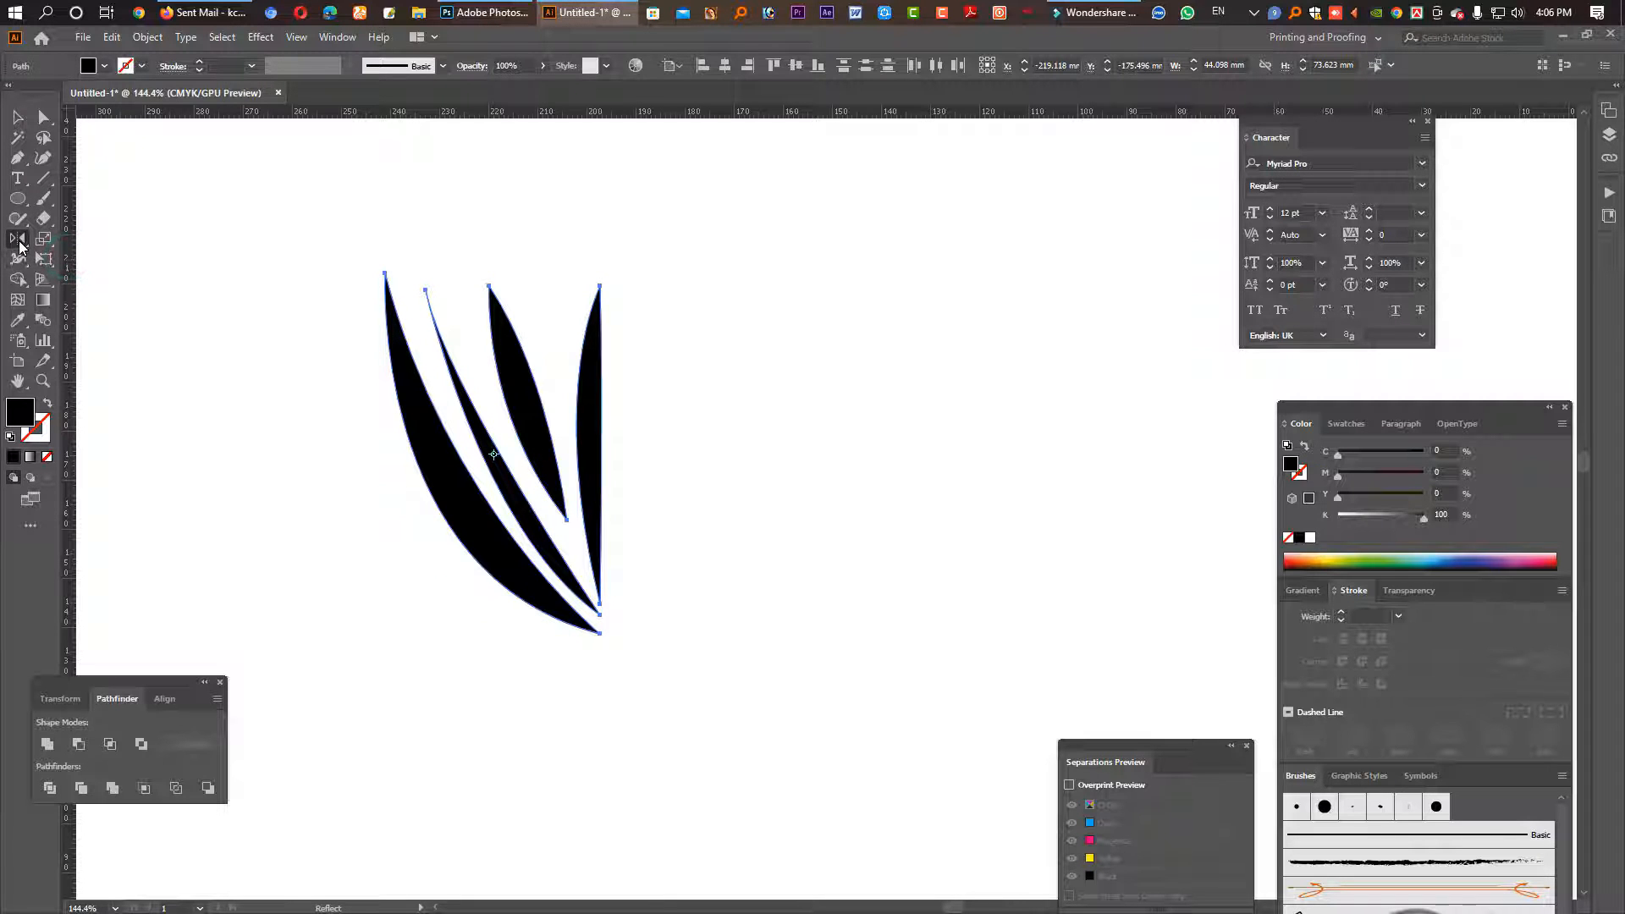
double_click(19, 239)
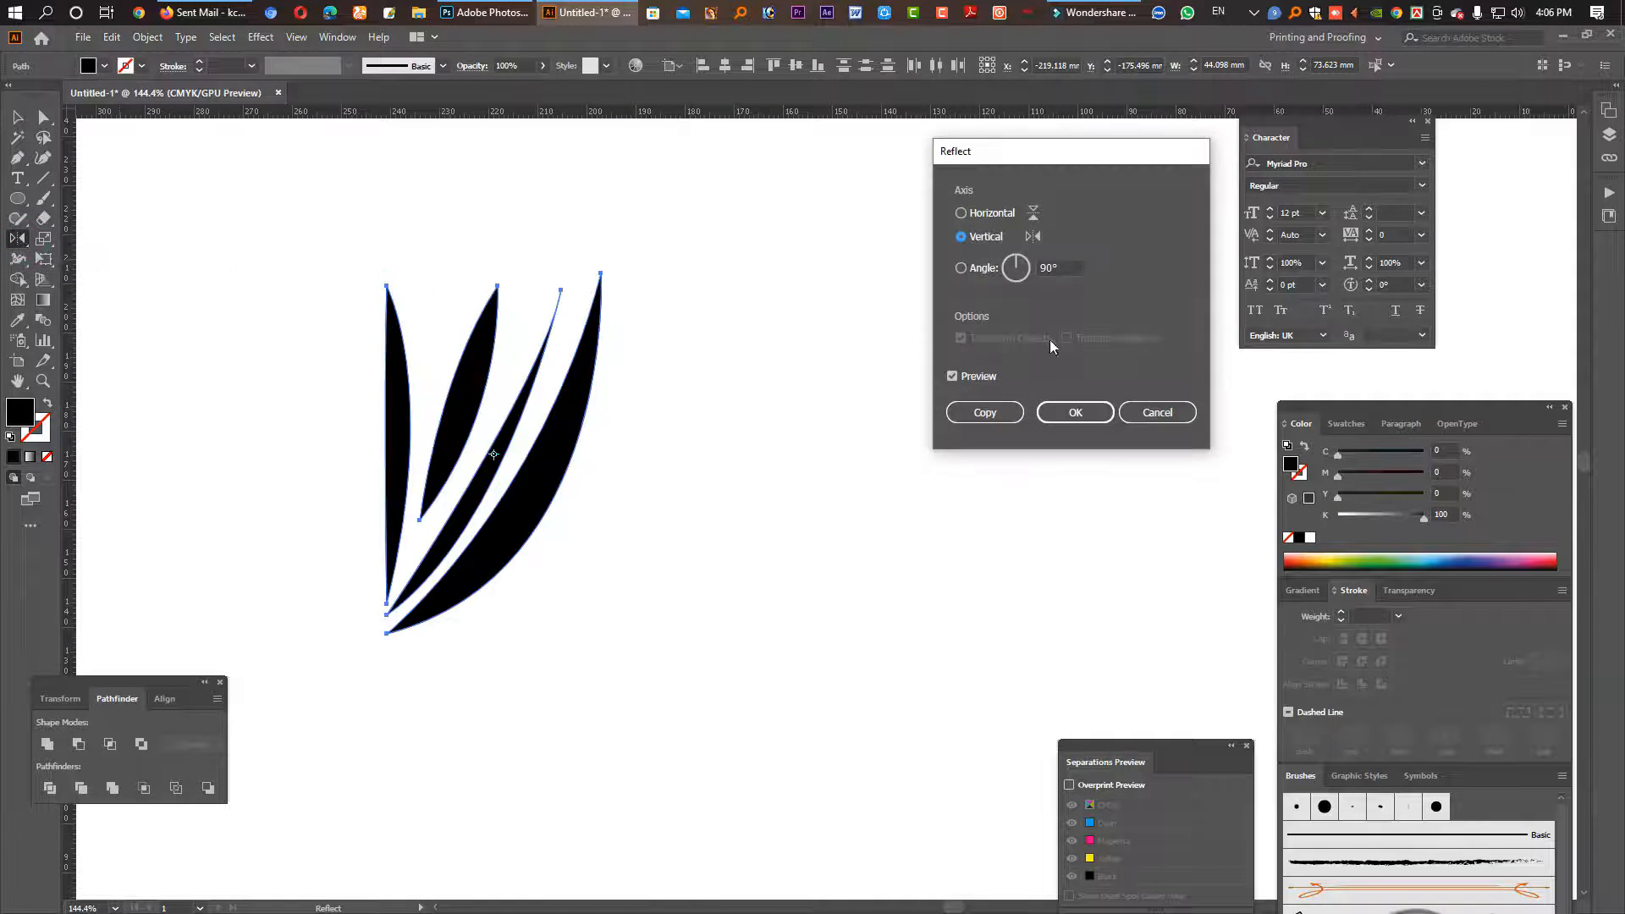
click(986, 415)
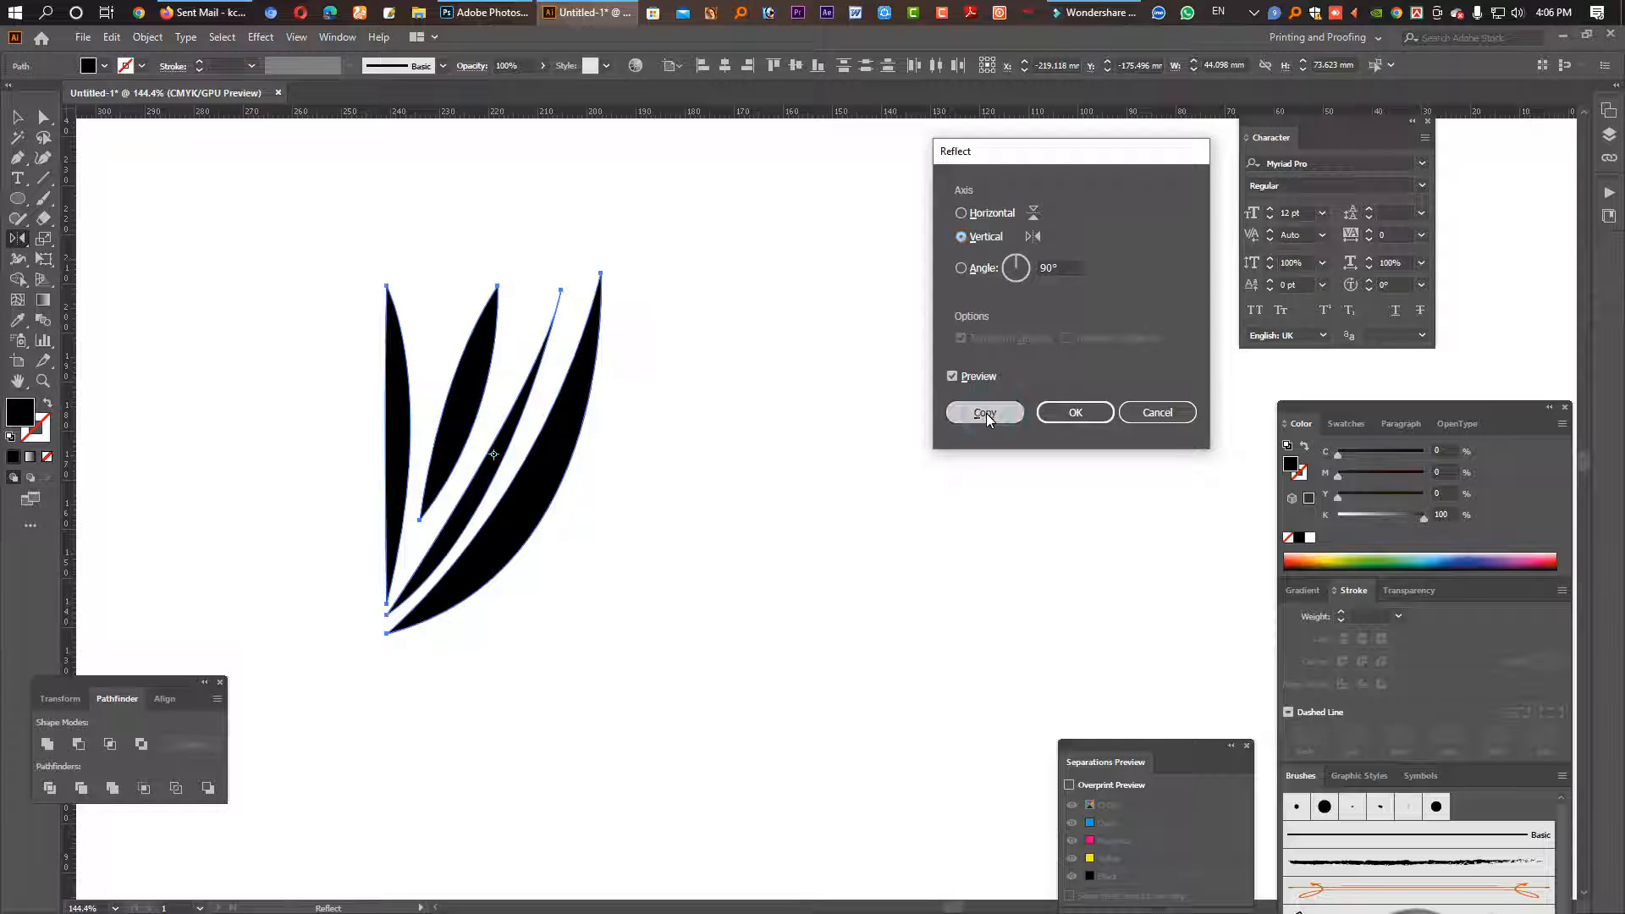
Step: Move the mirrored petals horizontally until their straight edge meets the original half petal's edge
key(v)
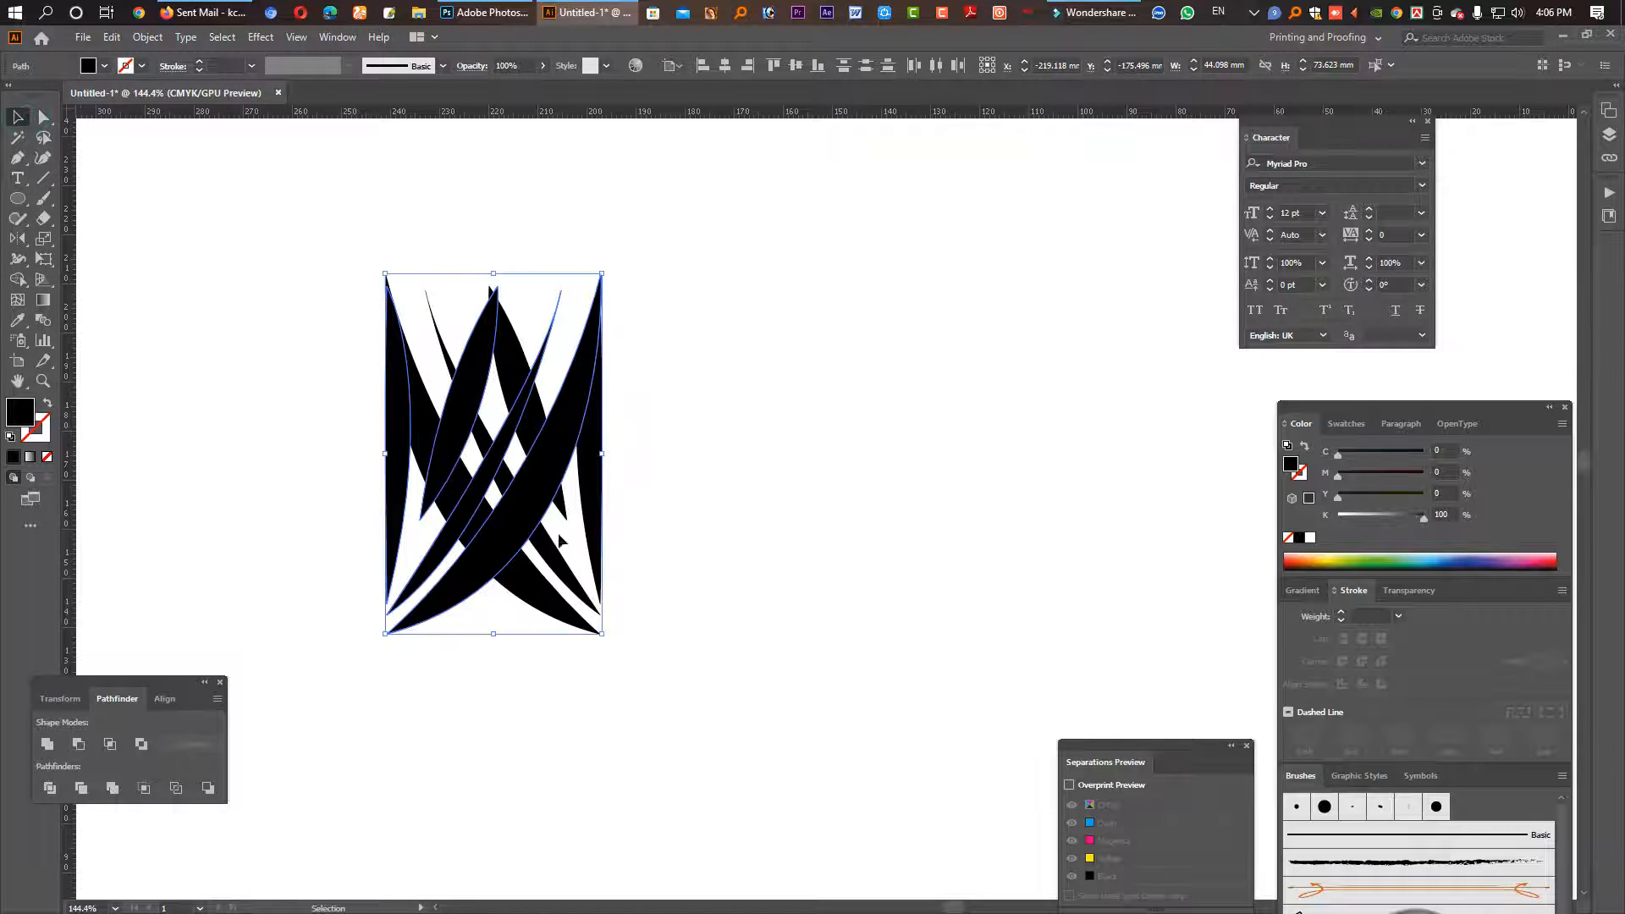
drag(525, 508, 741, 528)
click(804, 631)
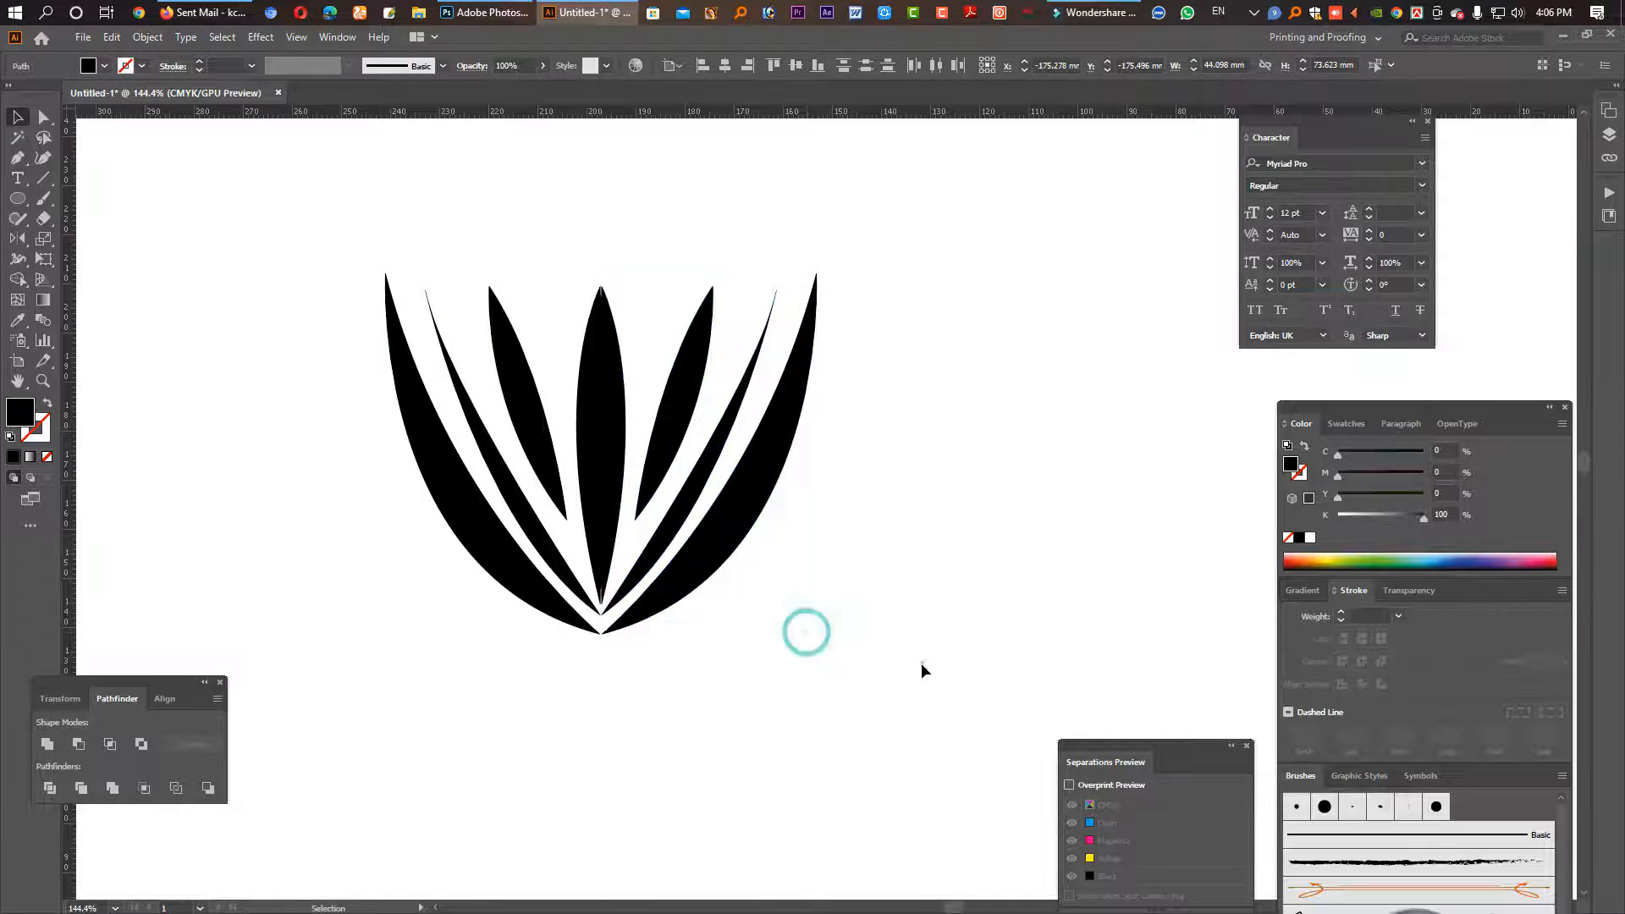
Step: Squash the complete petal fan vertically to a height of about 38.7 mm, keeping its width
drag(903, 689, 323, 281)
ctrl+alt+click(776, 547)
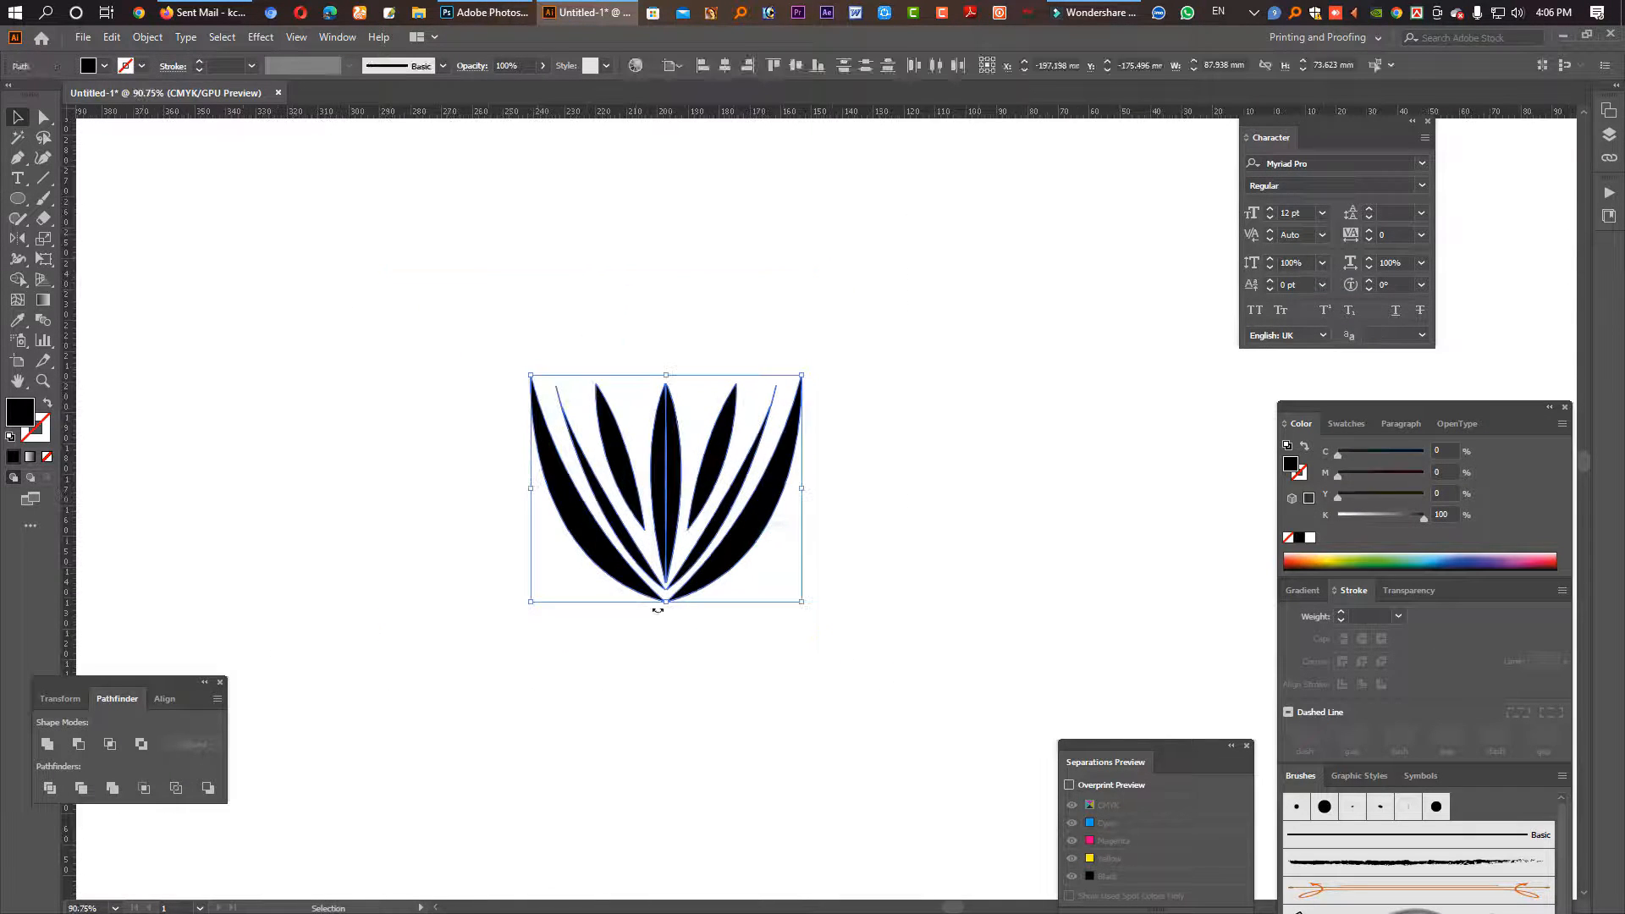
drag(666, 602, 670, 500)
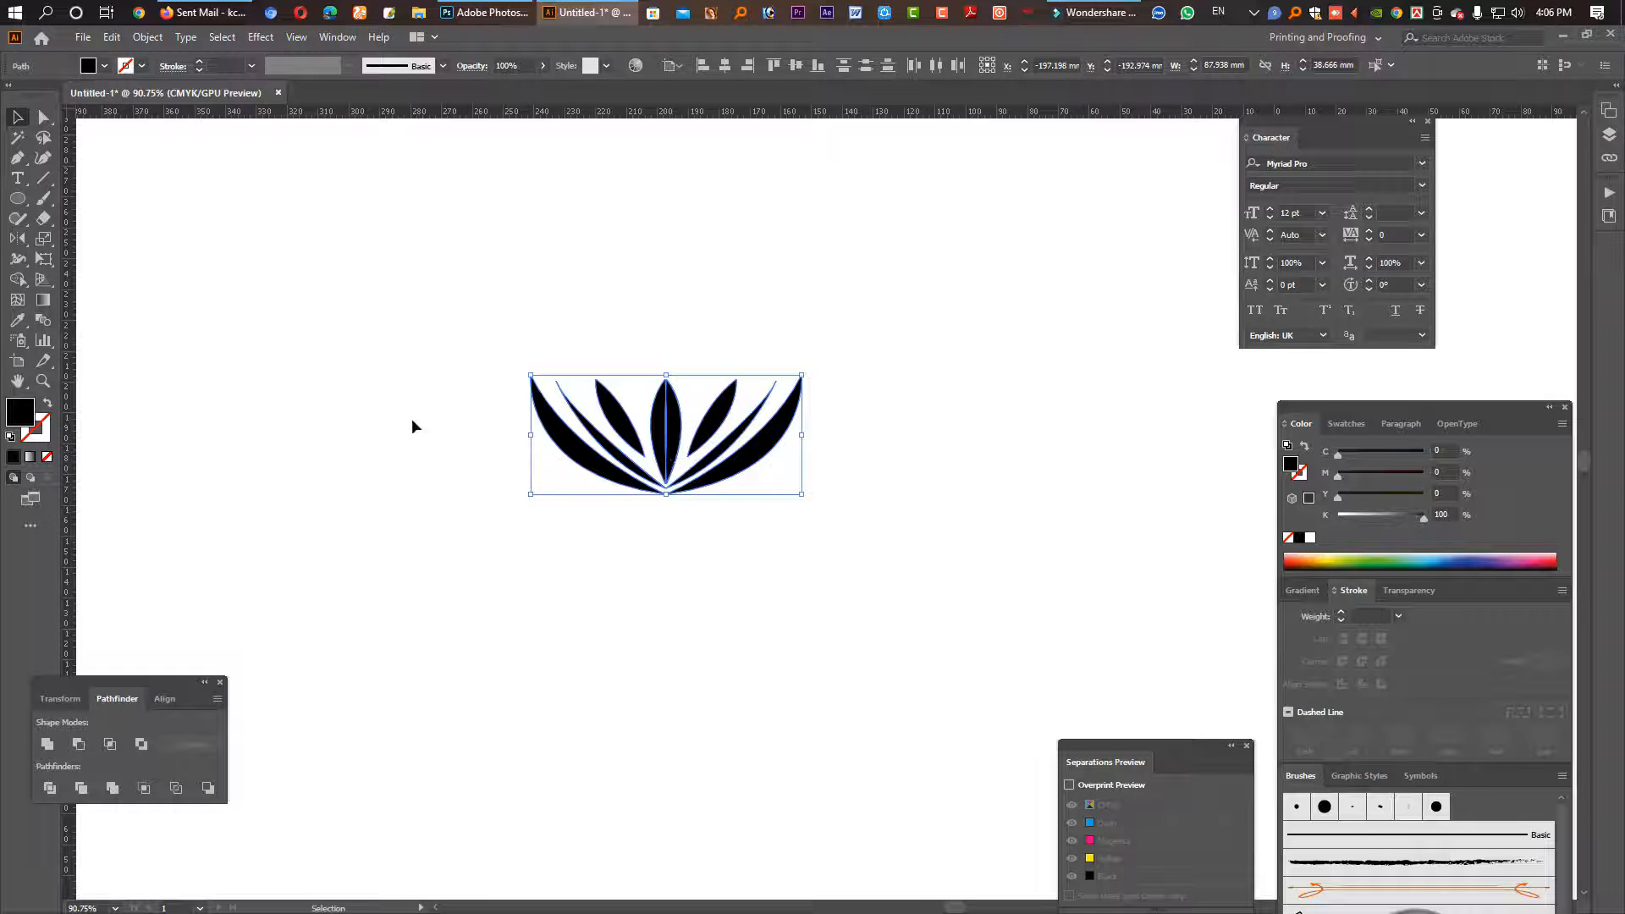
Step: Make a copy of the flattened petal fan reflected across the horizontal axis
click(18, 240)
double_click(19, 240)
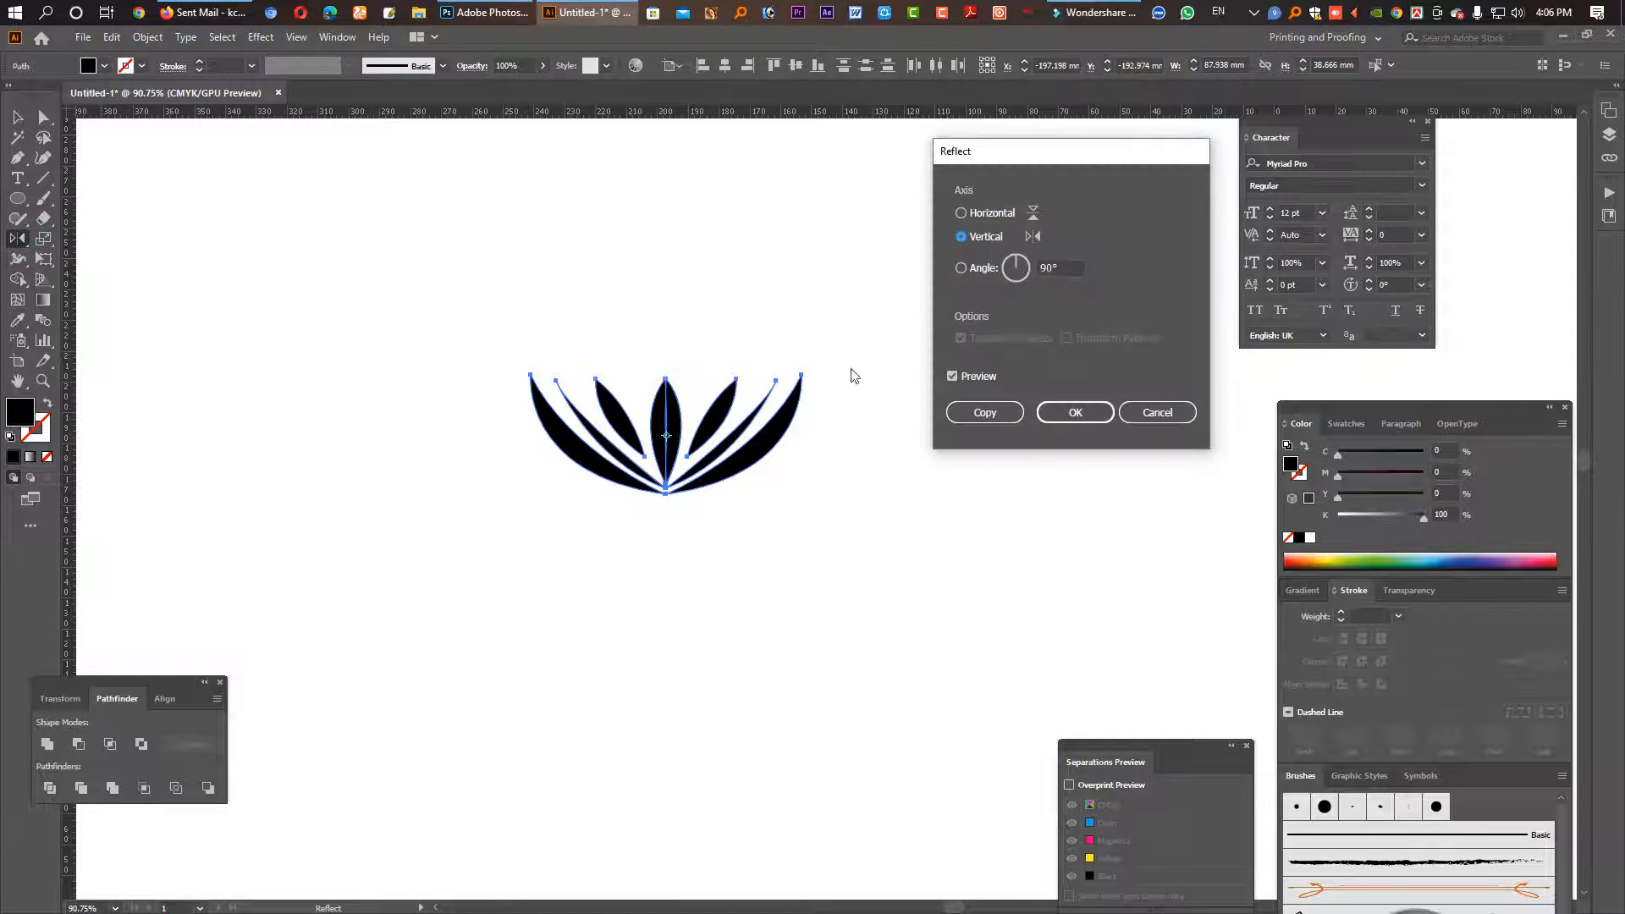
click(965, 213)
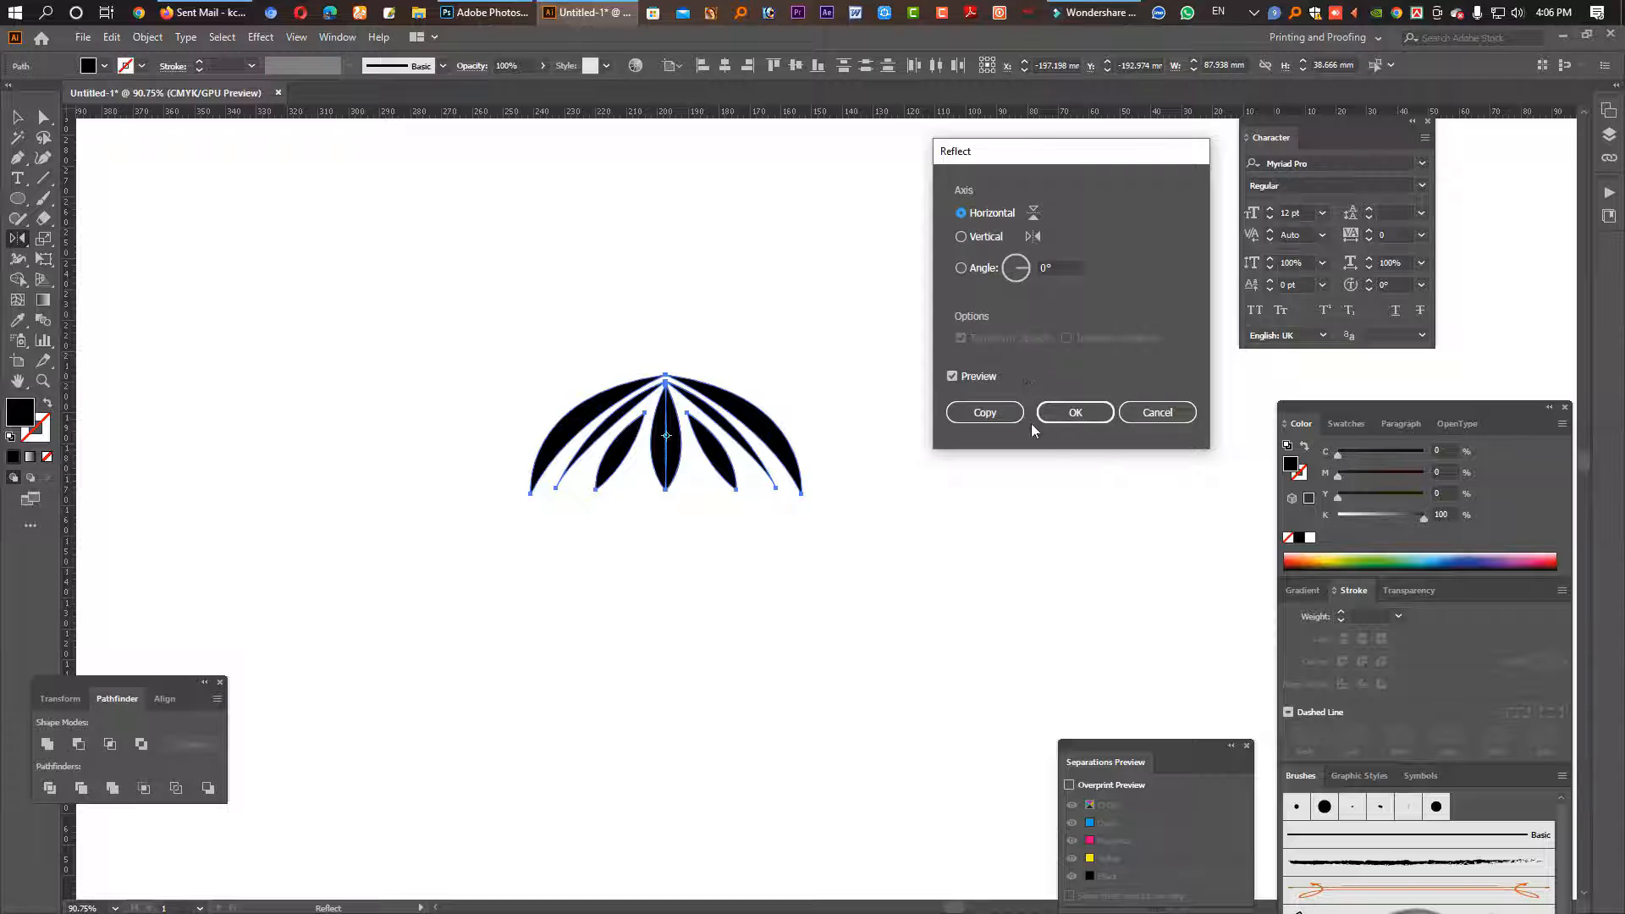
click(986, 413)
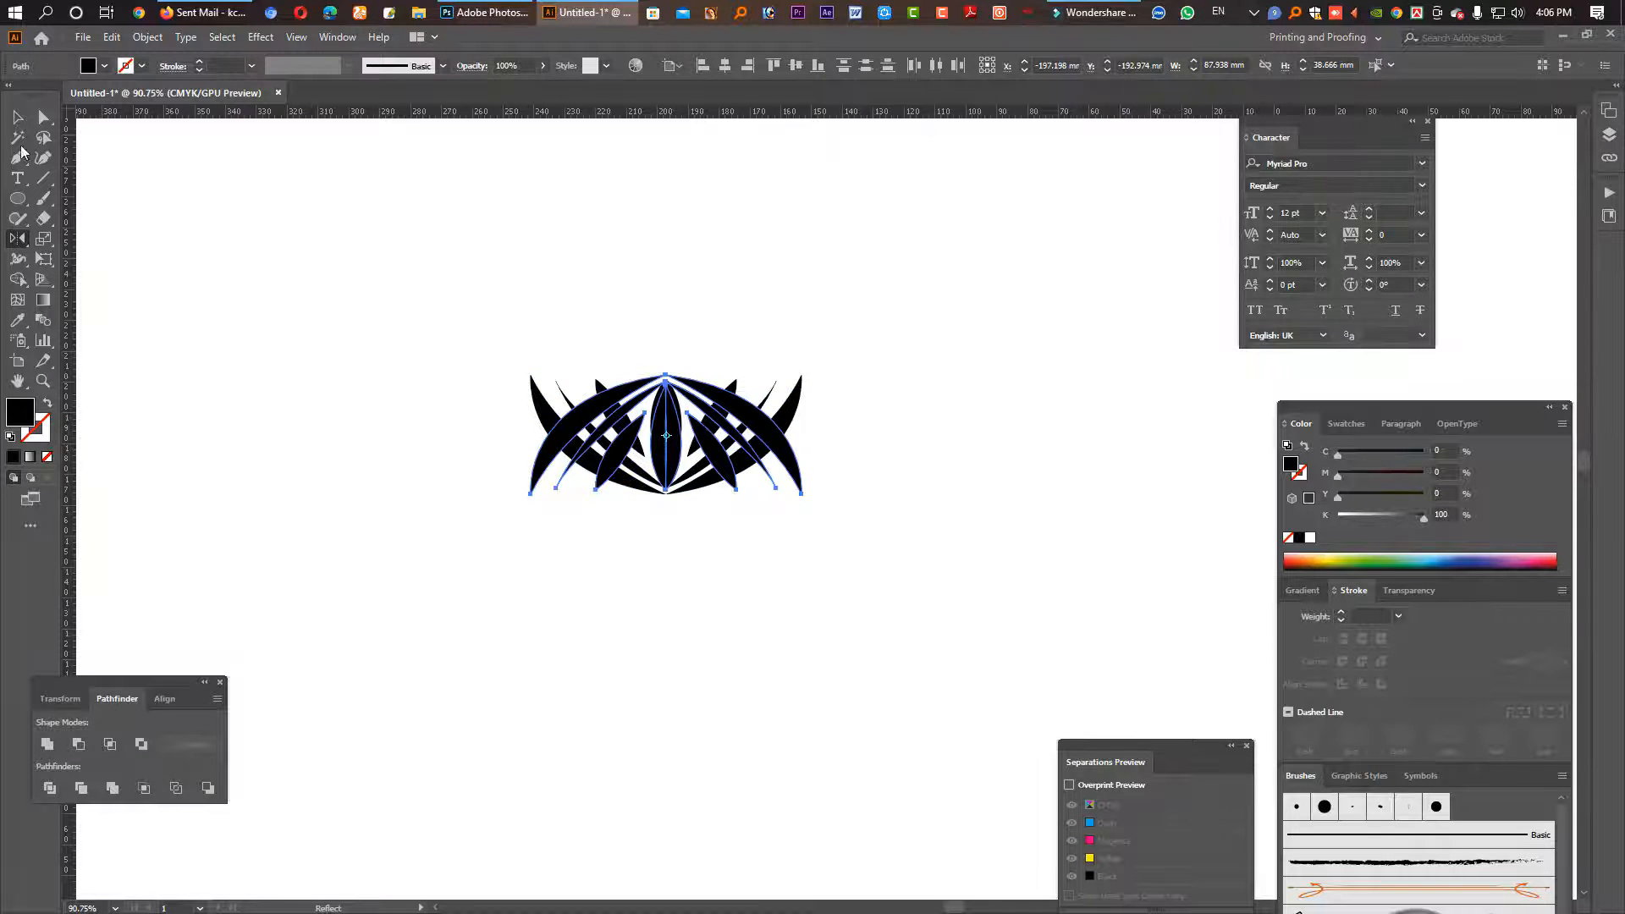
Step: Move the flipped fan straight down until the two fans meet at their base points, and deselect it
key(v)
drag(744, 419, 745, 538)
click(944, 592)
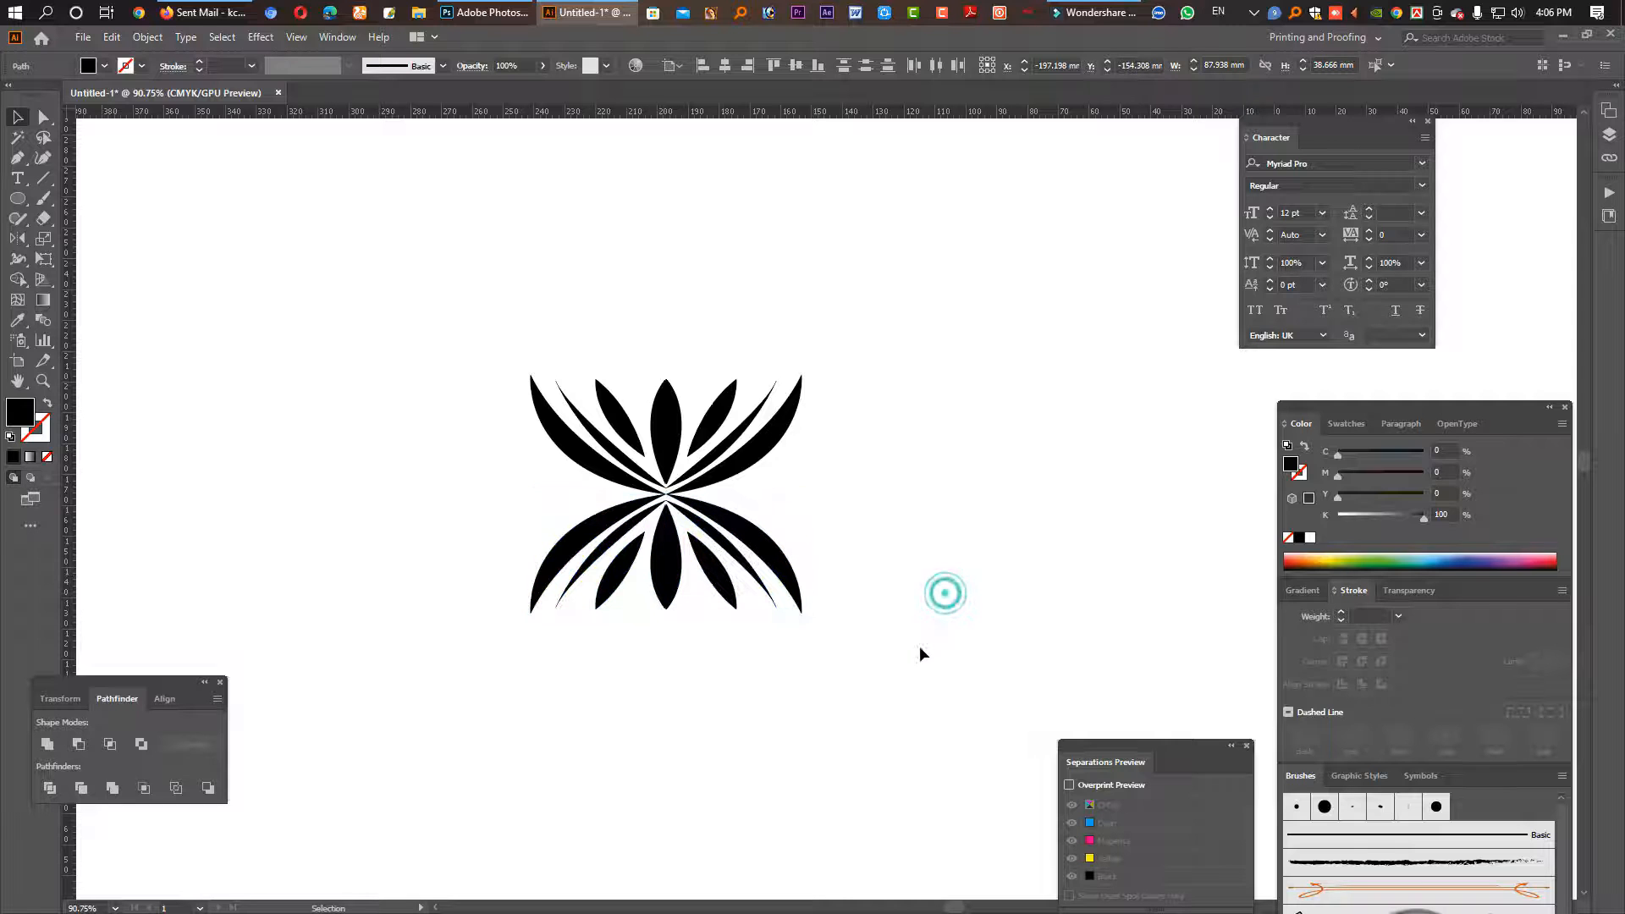
Step: Try placing the lower petal fan above the upper one so their petal tips meet in an oval
drag(915, 657, 474, 565)
drag(760, 578, 742, 339)
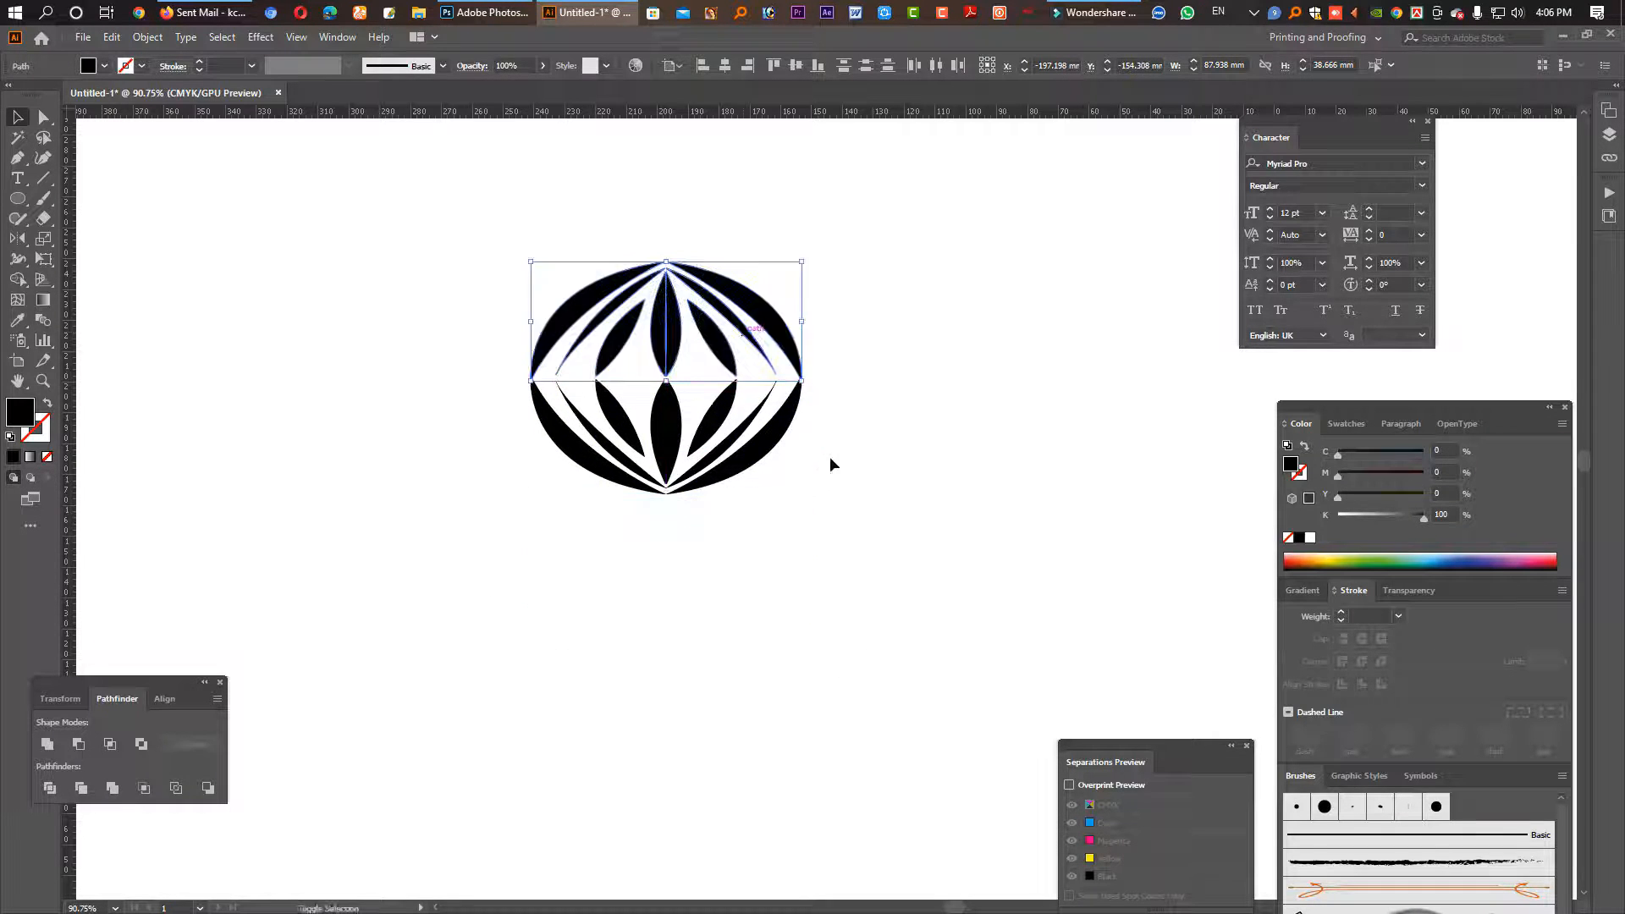
click(830, 457)
Step: Move the complete double-fan motif into the centre of the orange leaf wreath, scale it to about 70 mm wide, and deselect it
key(ctrl+minus)
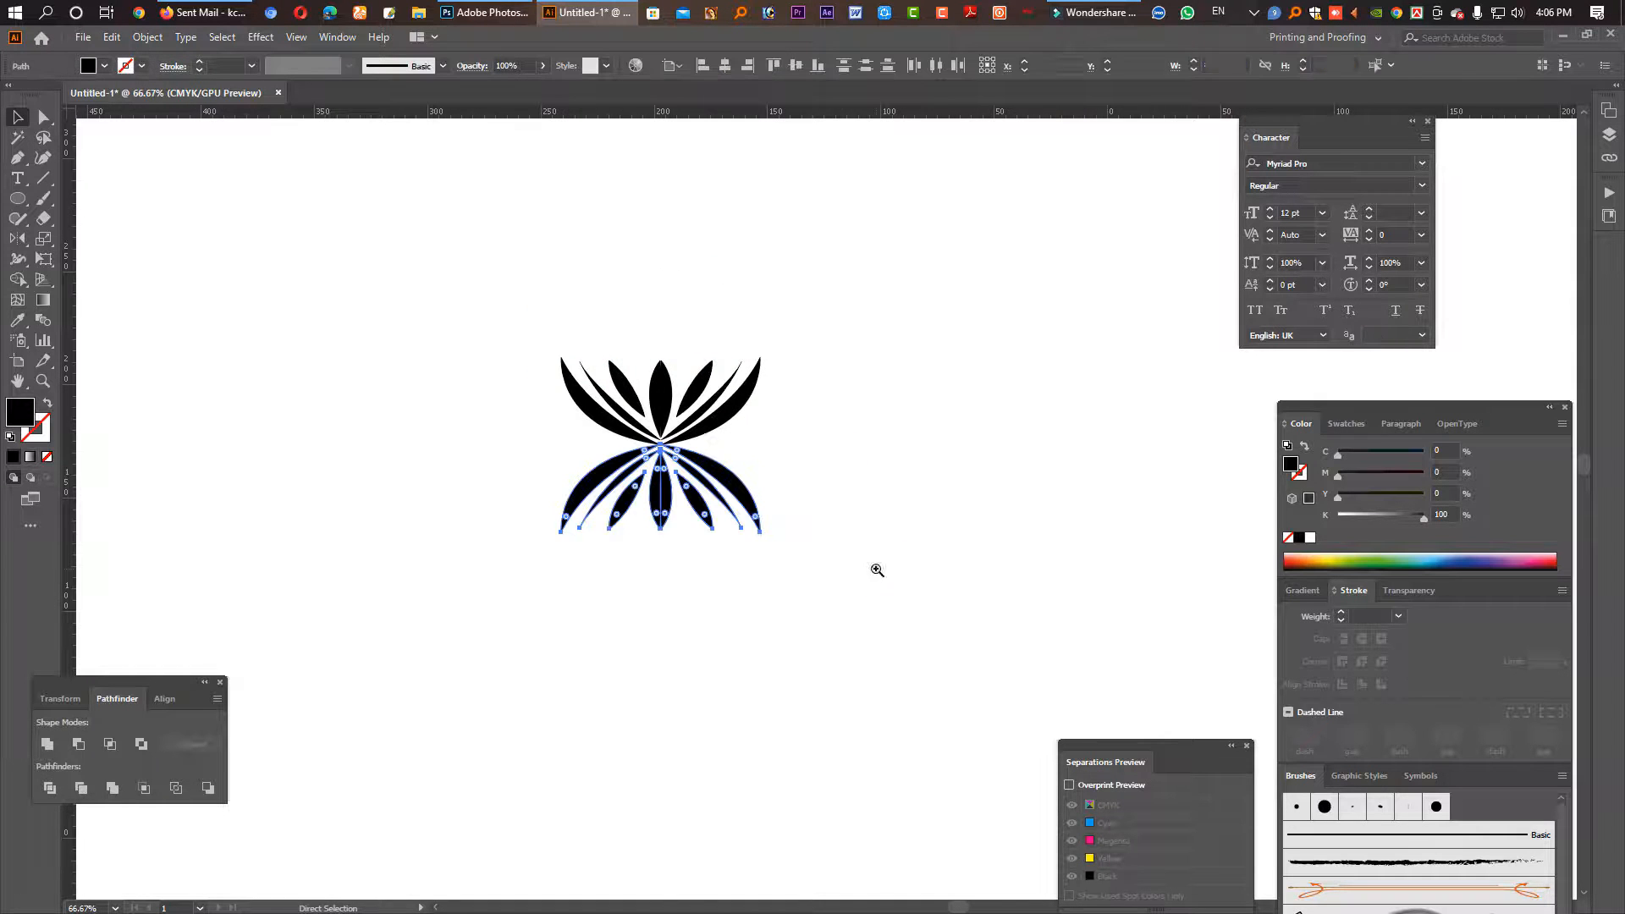
scroll(876, 566, down, 3)
click(464, 284)
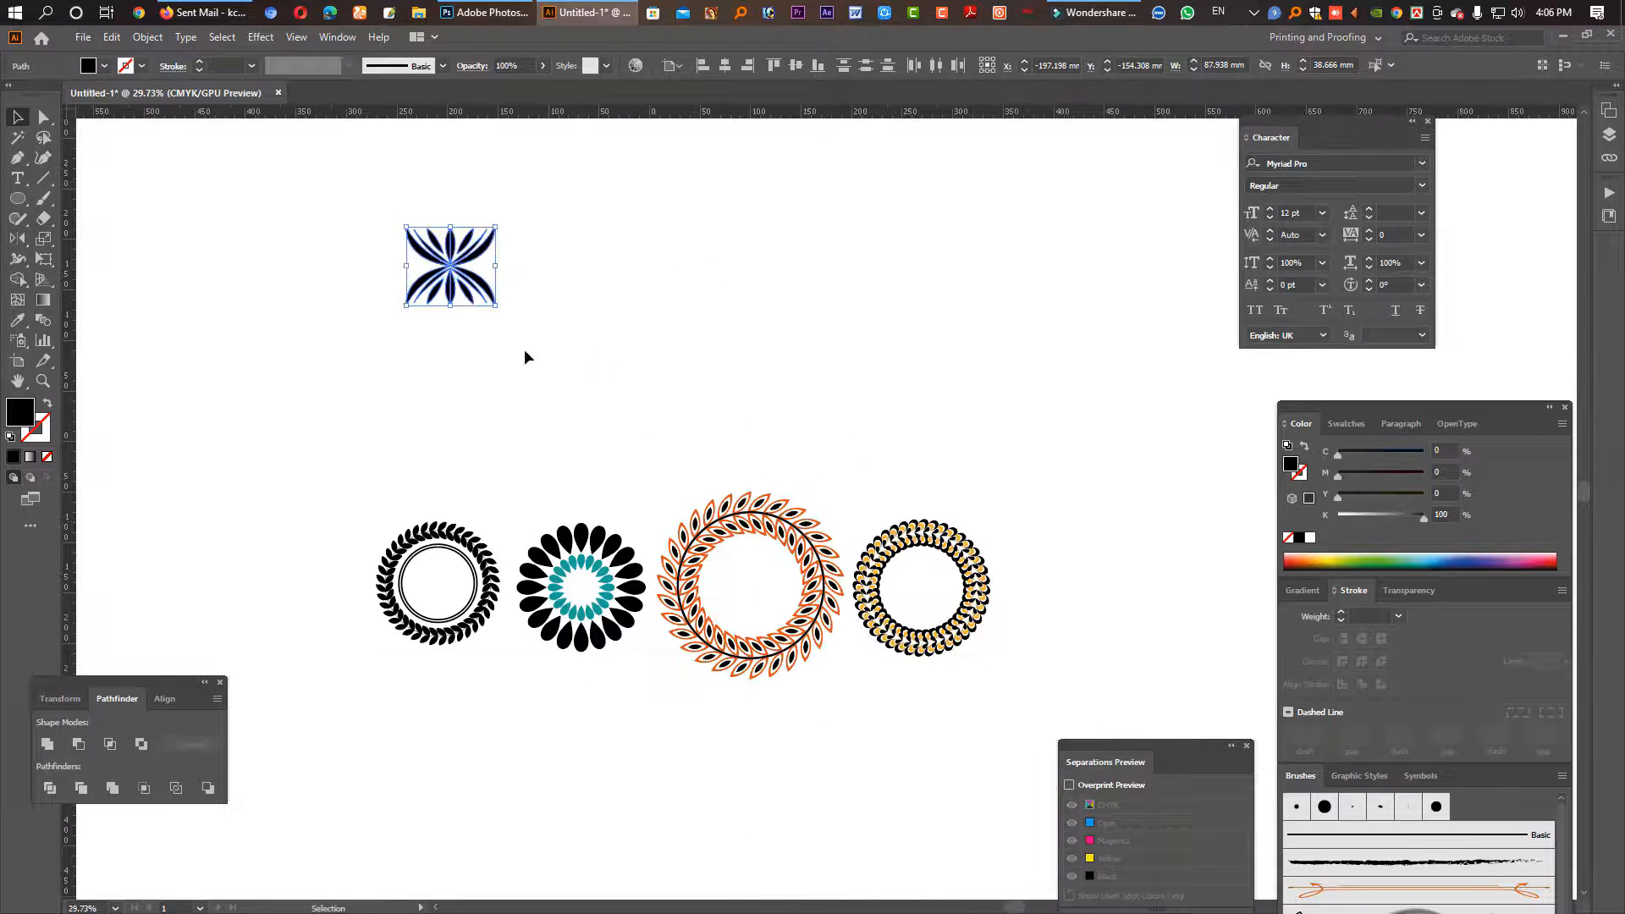
drag(475, 288, 747, 599)
ctrl+click(758, 558)
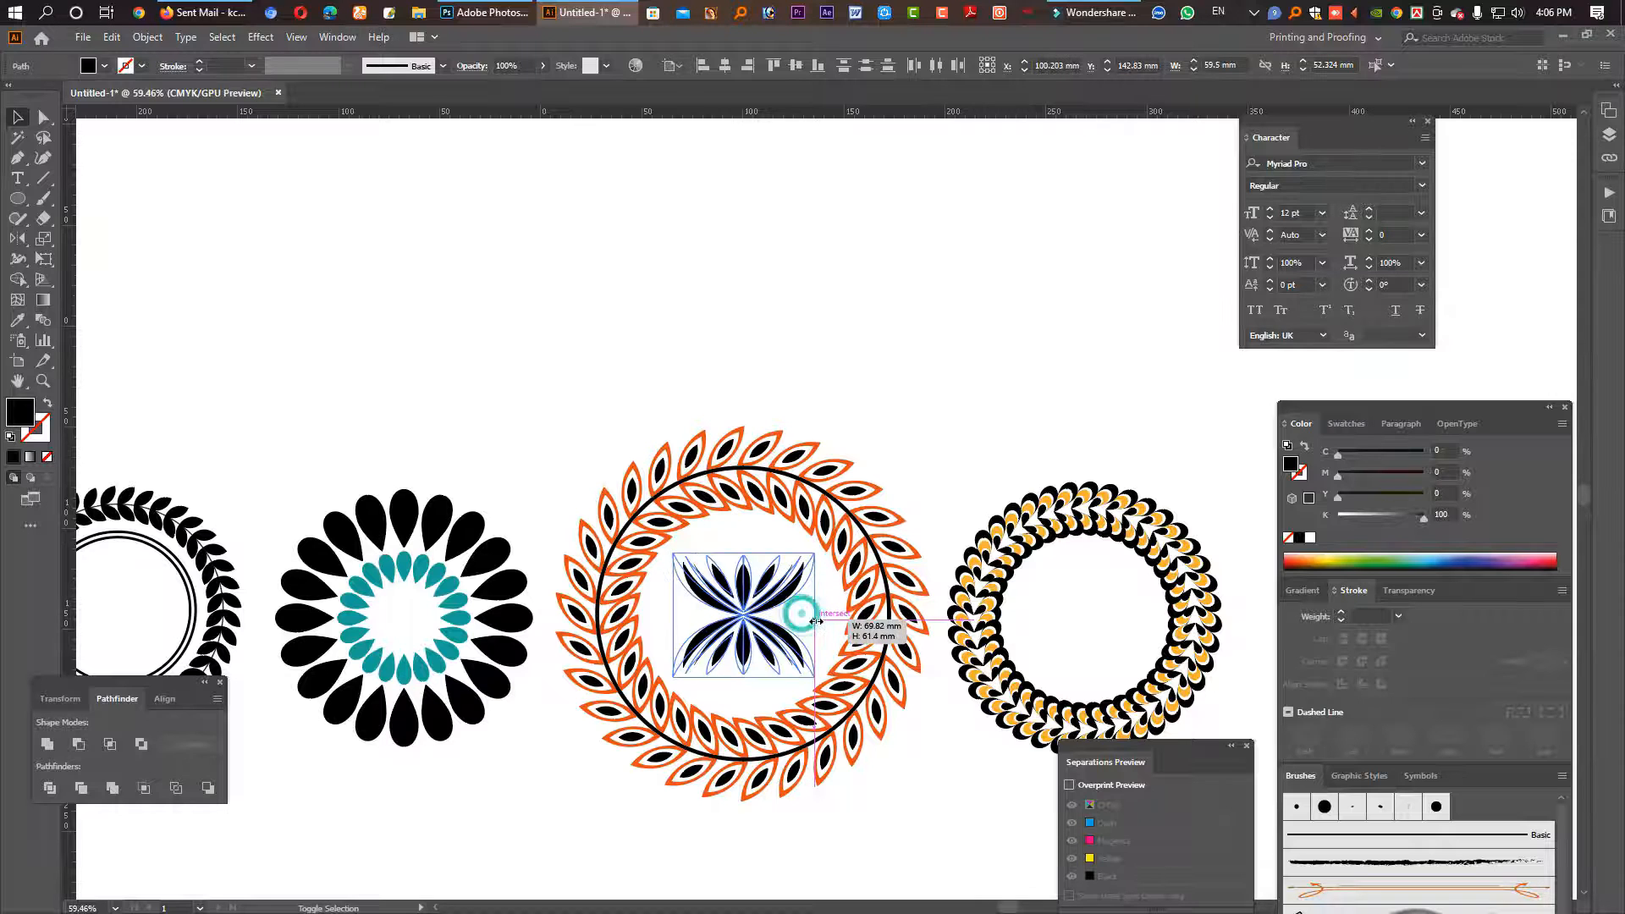
click(924, 423)
Step: Hide all panels and review the four circular ornaments together at a larger size
ctrl+alt+click(1005, 491)
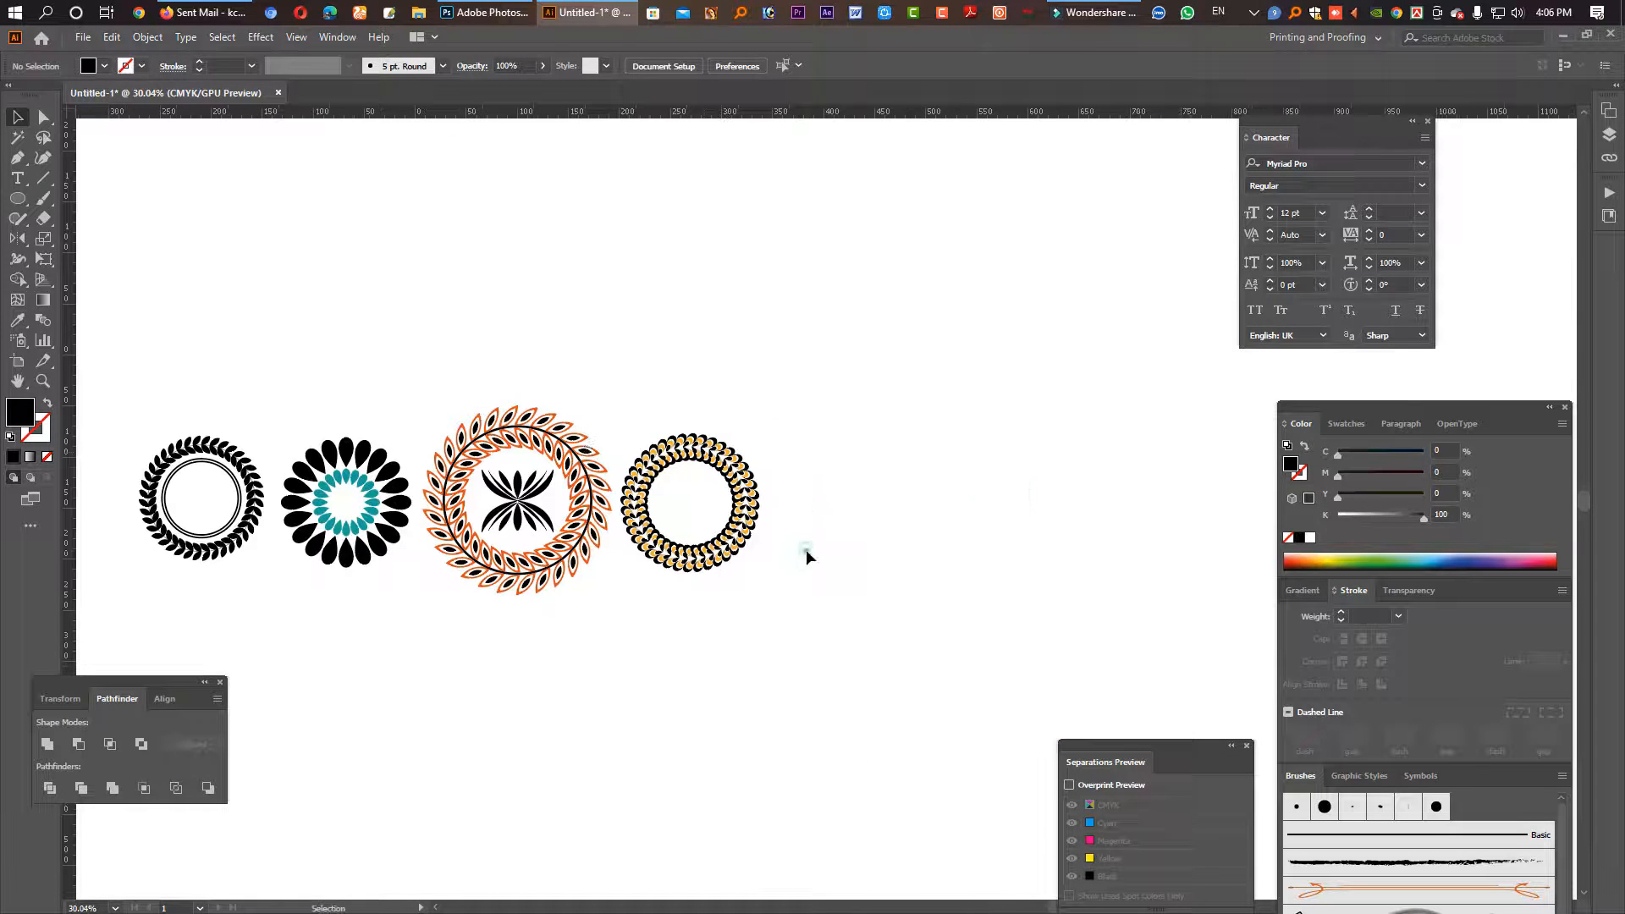
drag(875, 622, 190, 310)
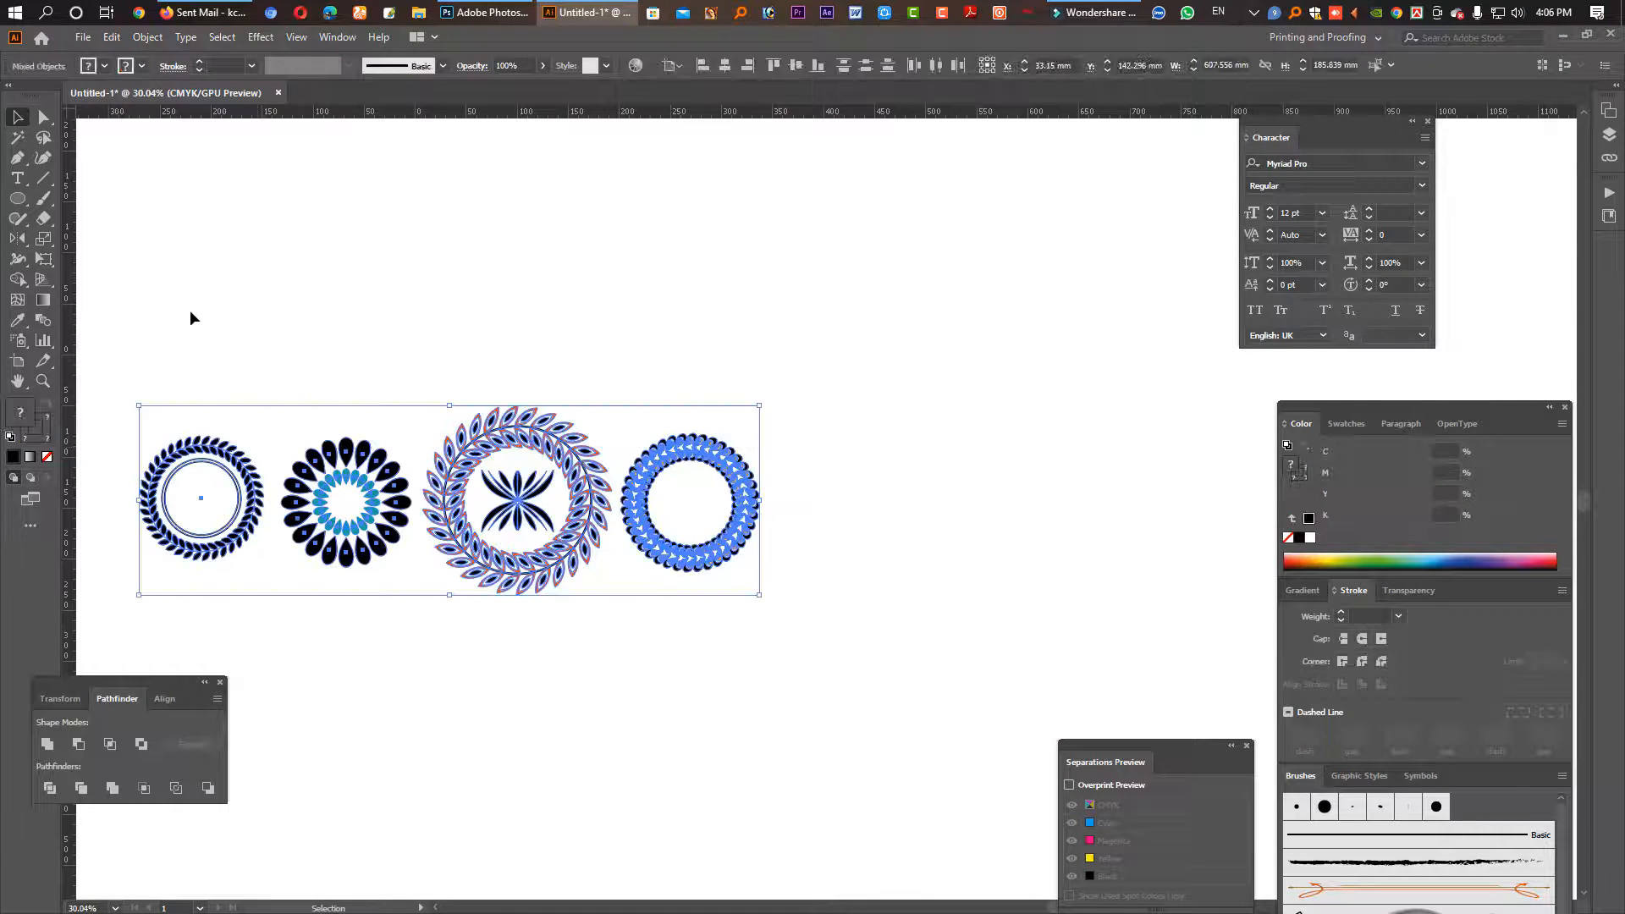
click(189, 310)
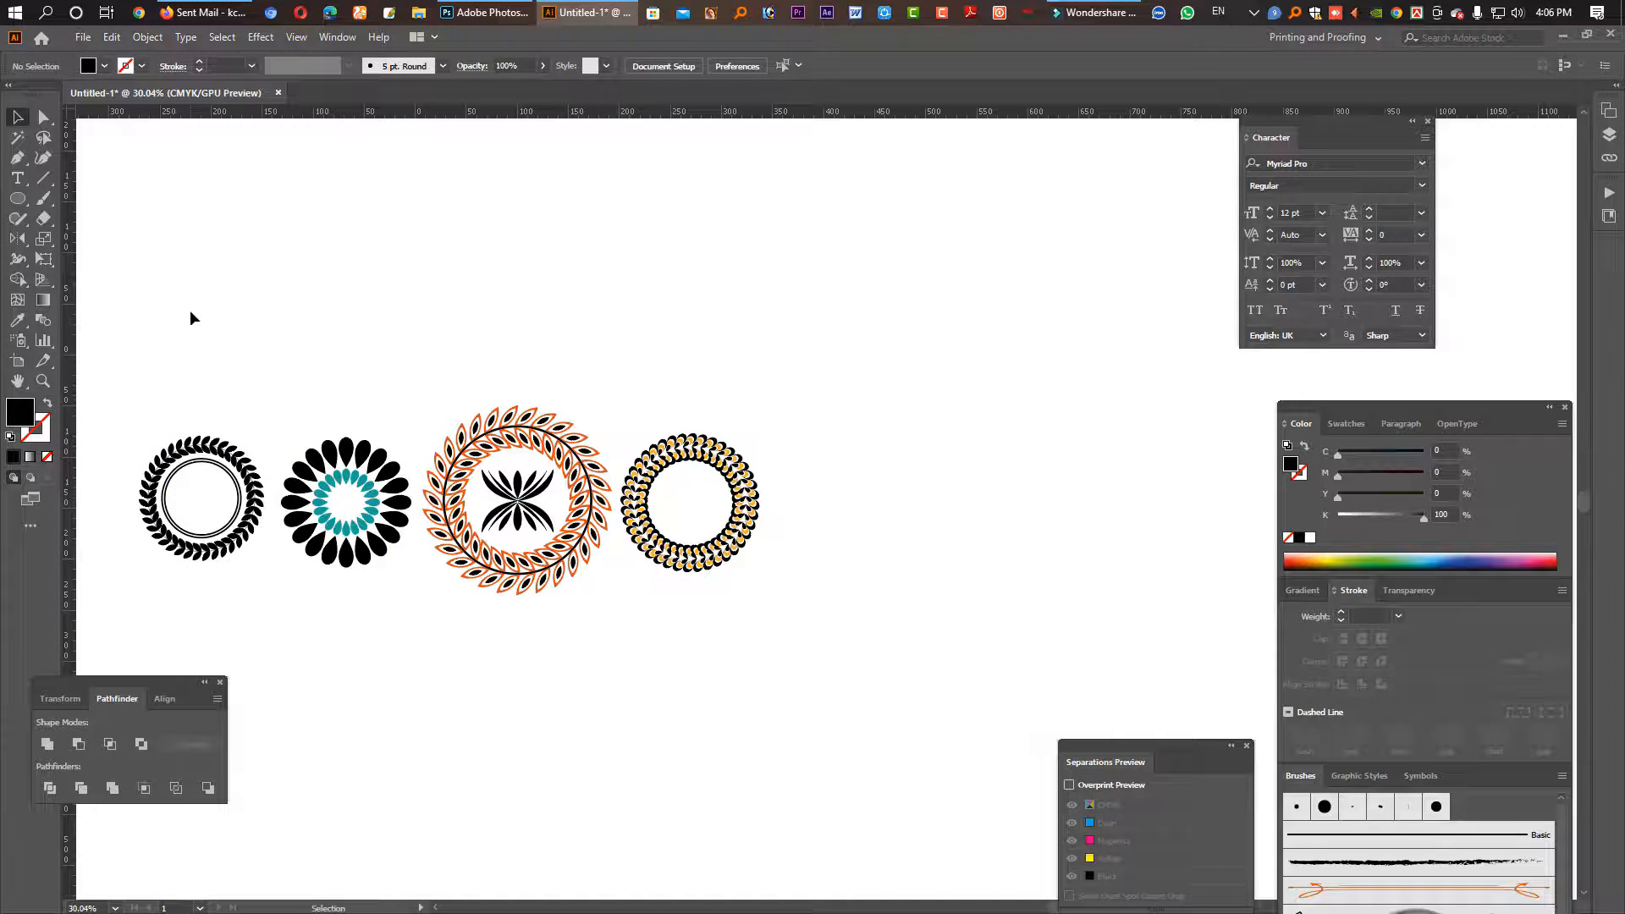
key(Tab)
drag(277, 472, 605, 647)
drag(605, 646, 885, 681)
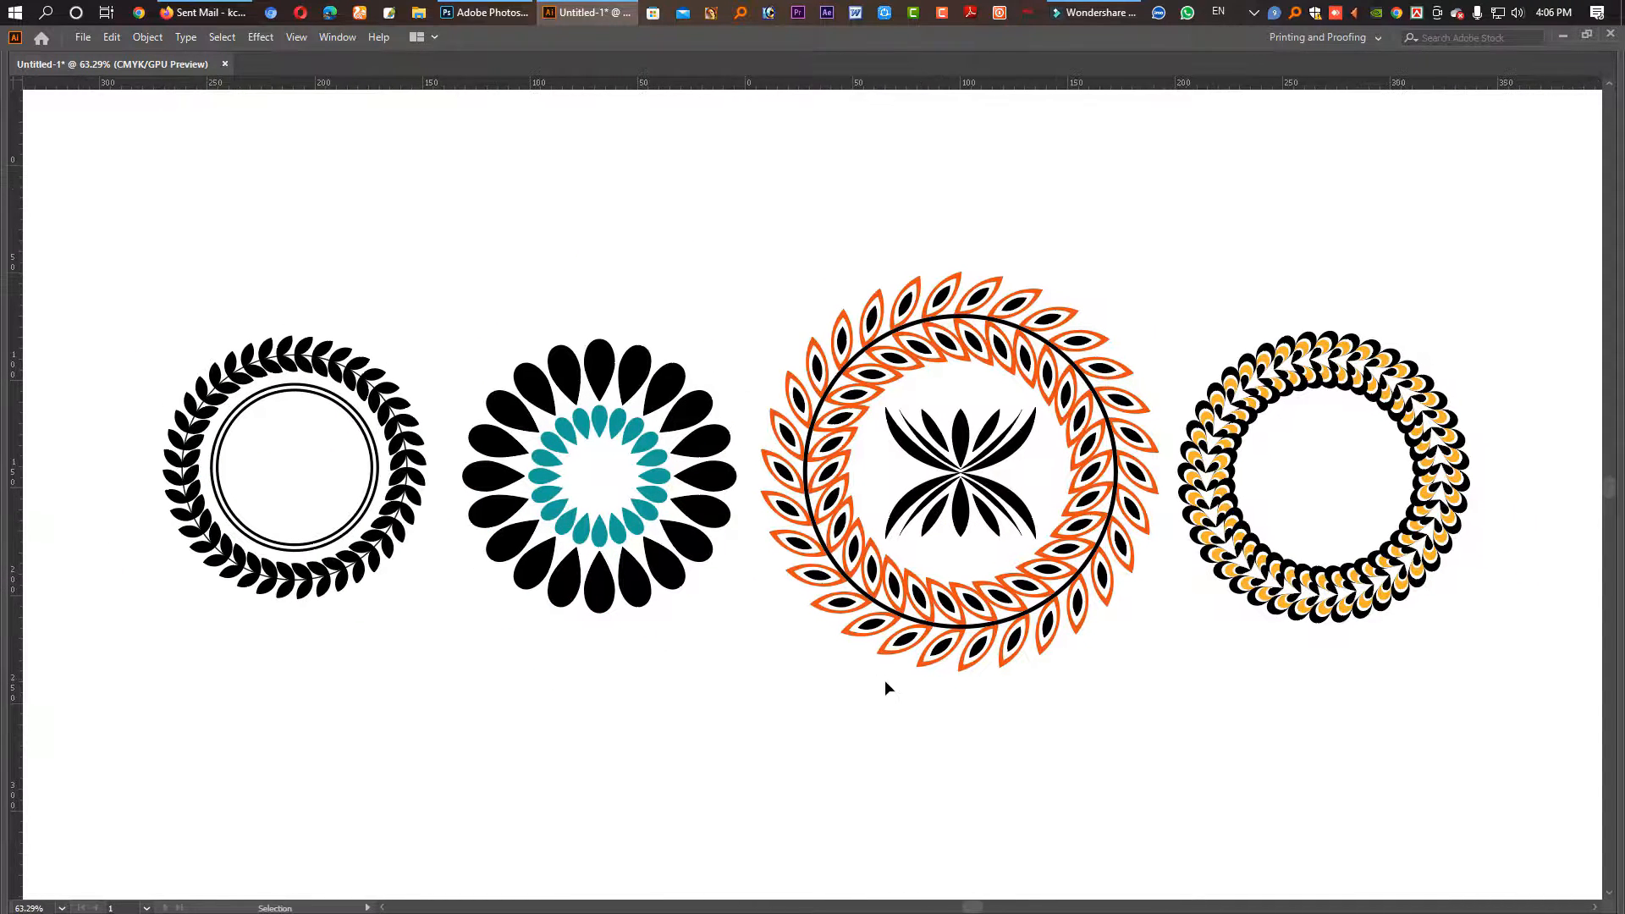